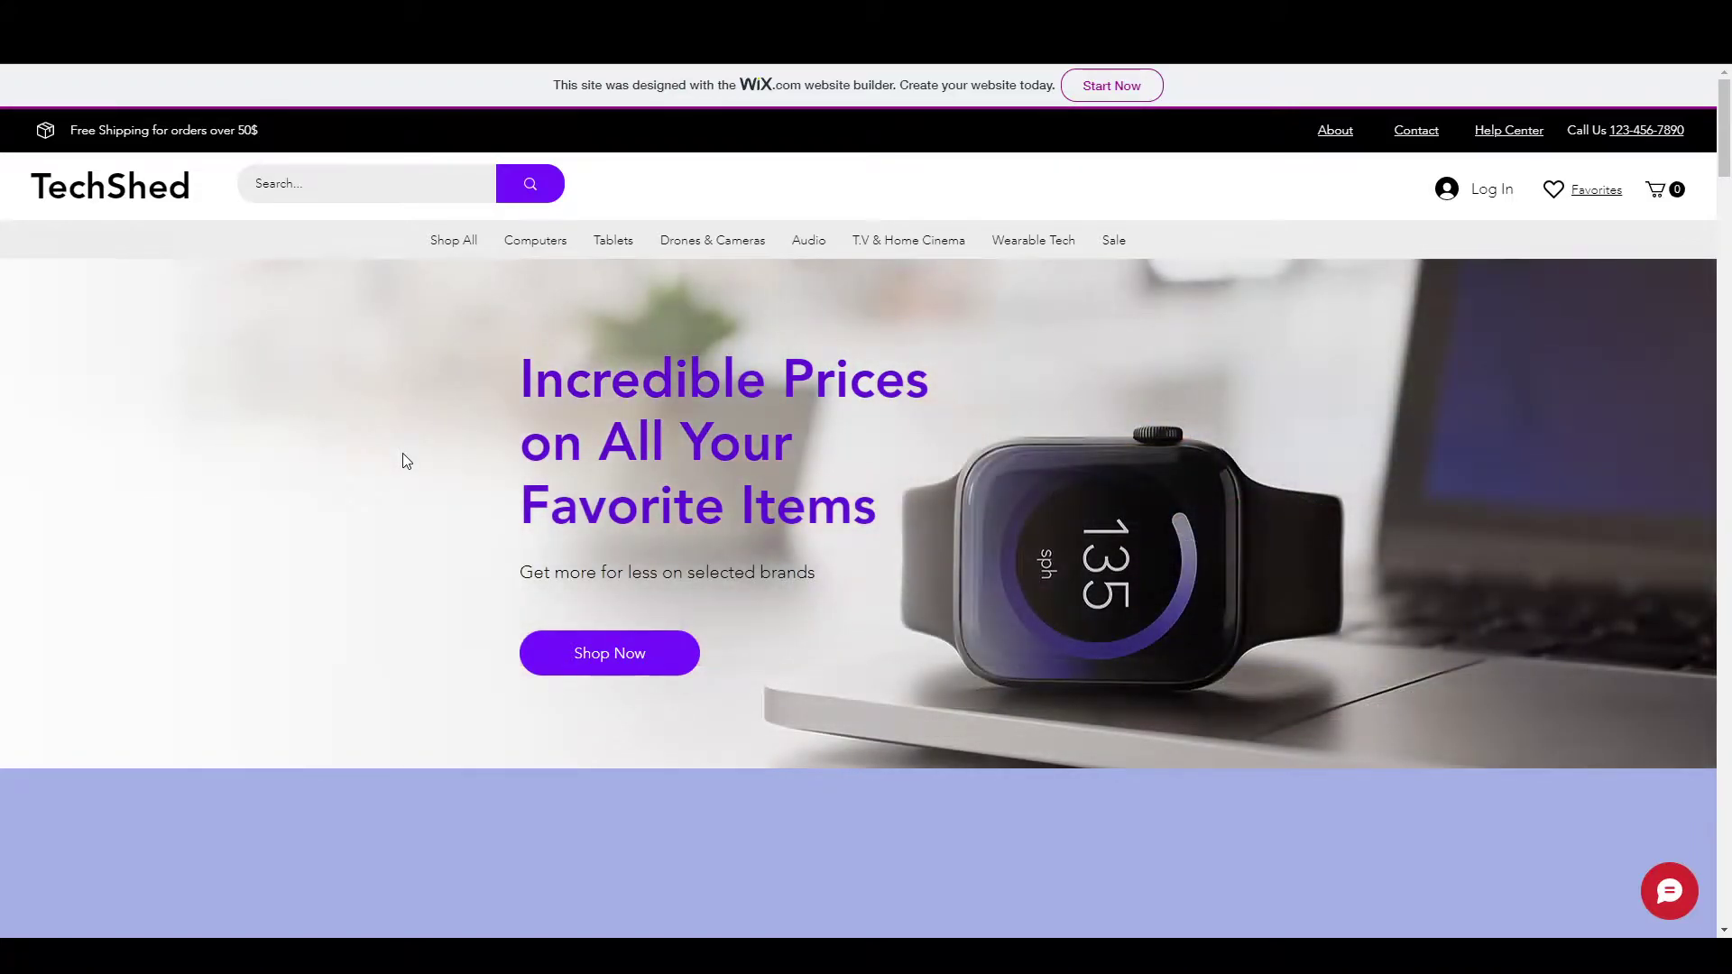
Step: Examine the TechShed store's home page from the main banner down to the help center section
scroll(425, 411, down, 9)
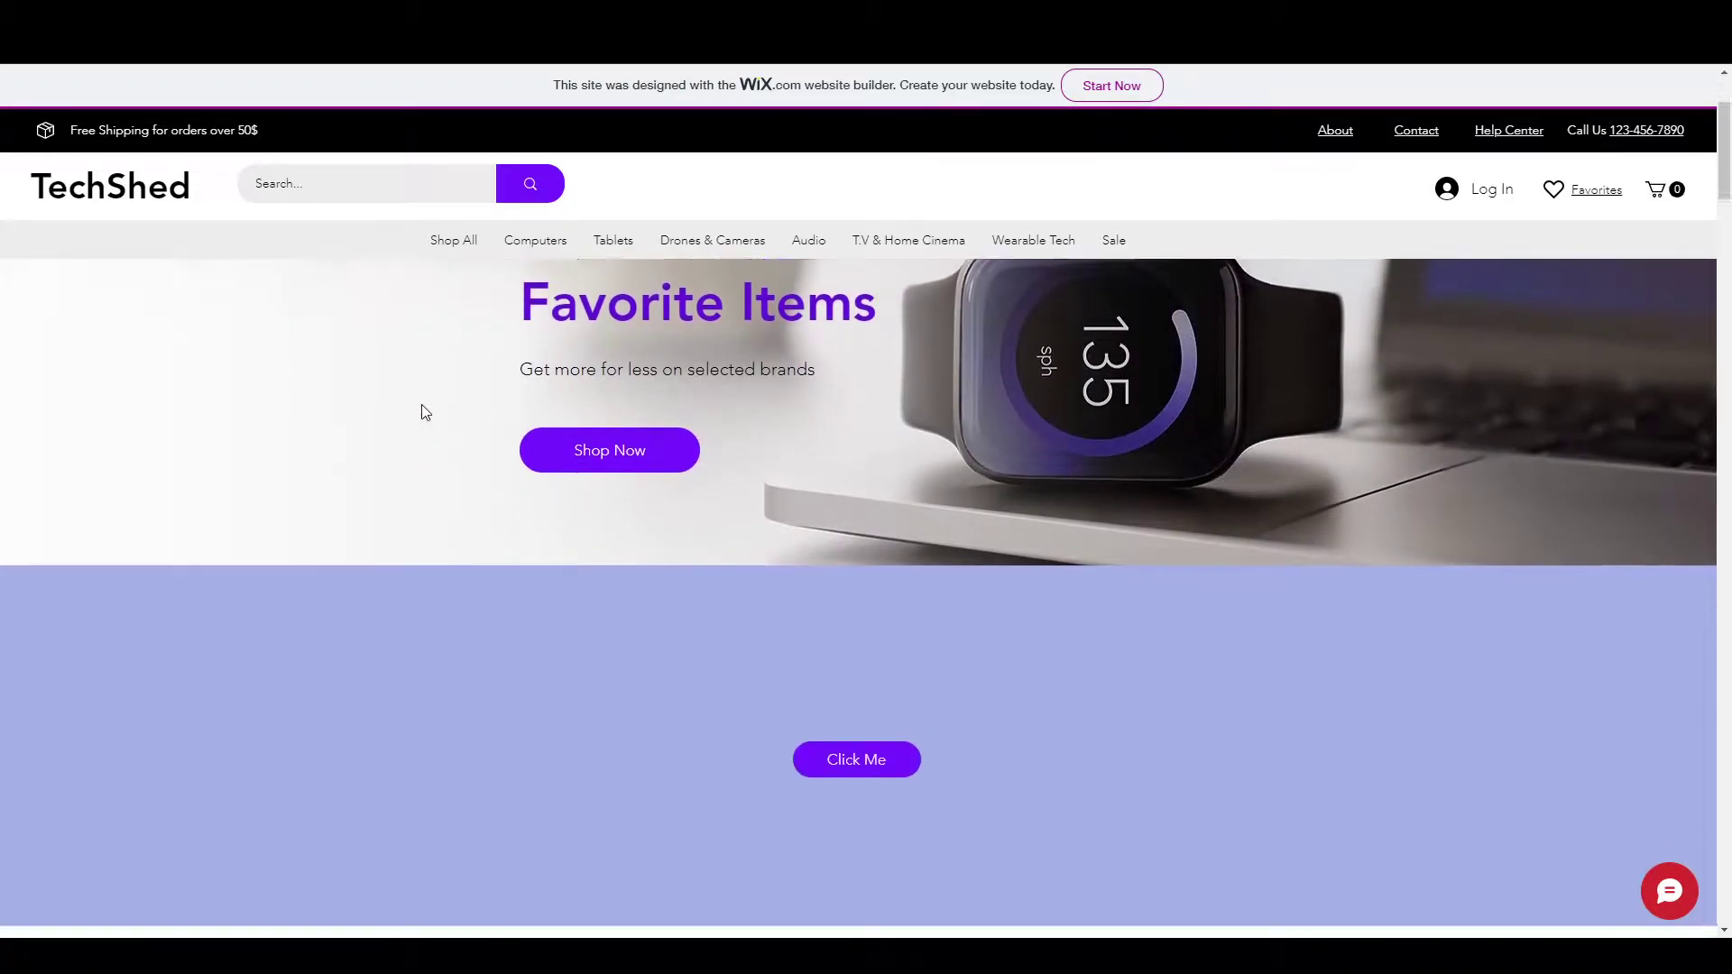
scroll(423, 414, down, 8)
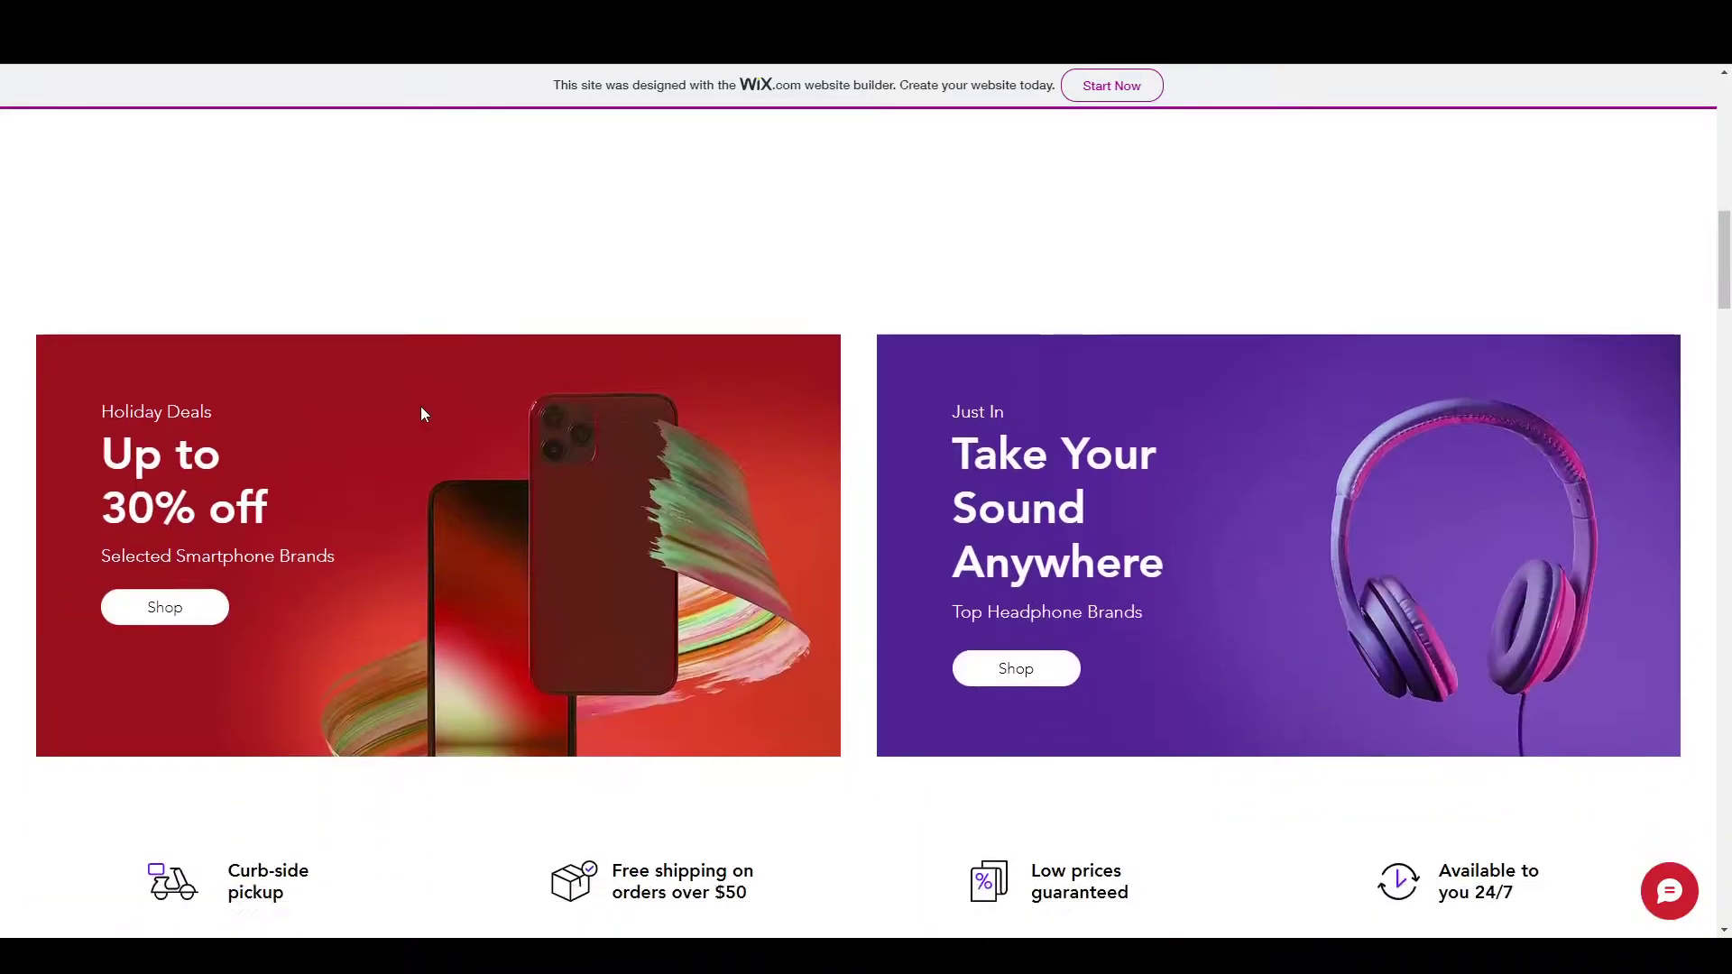
scroll(422, 414, down, 10)
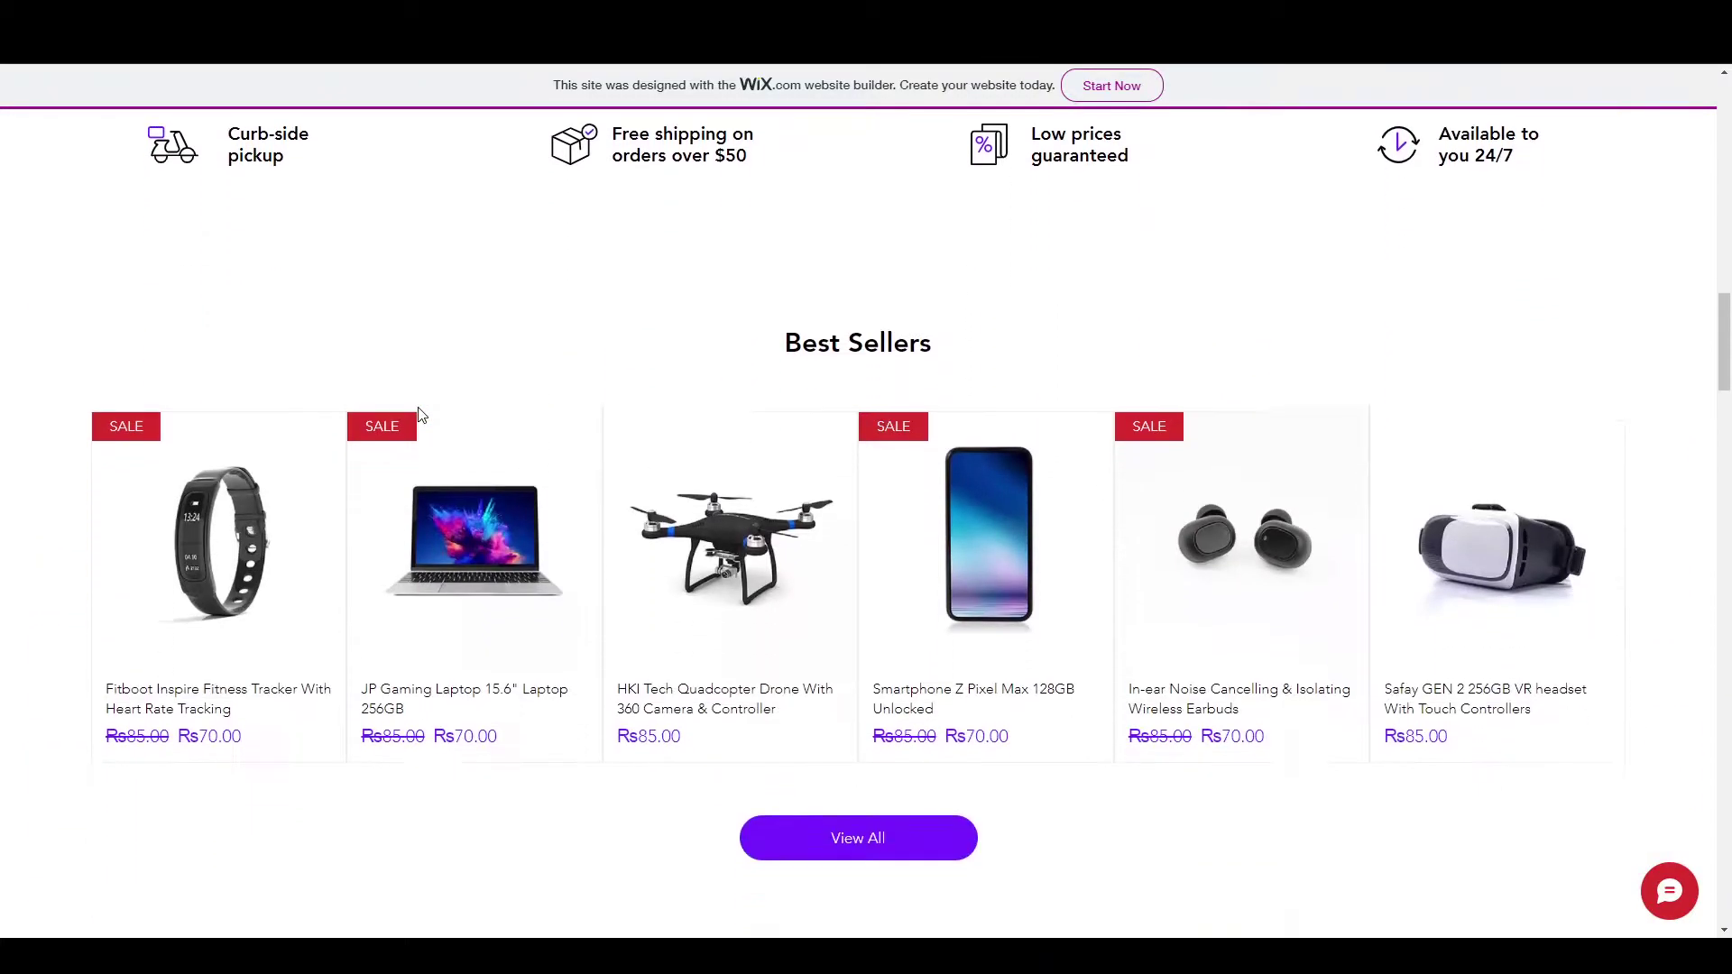
scroll(421, 414, down, 10)
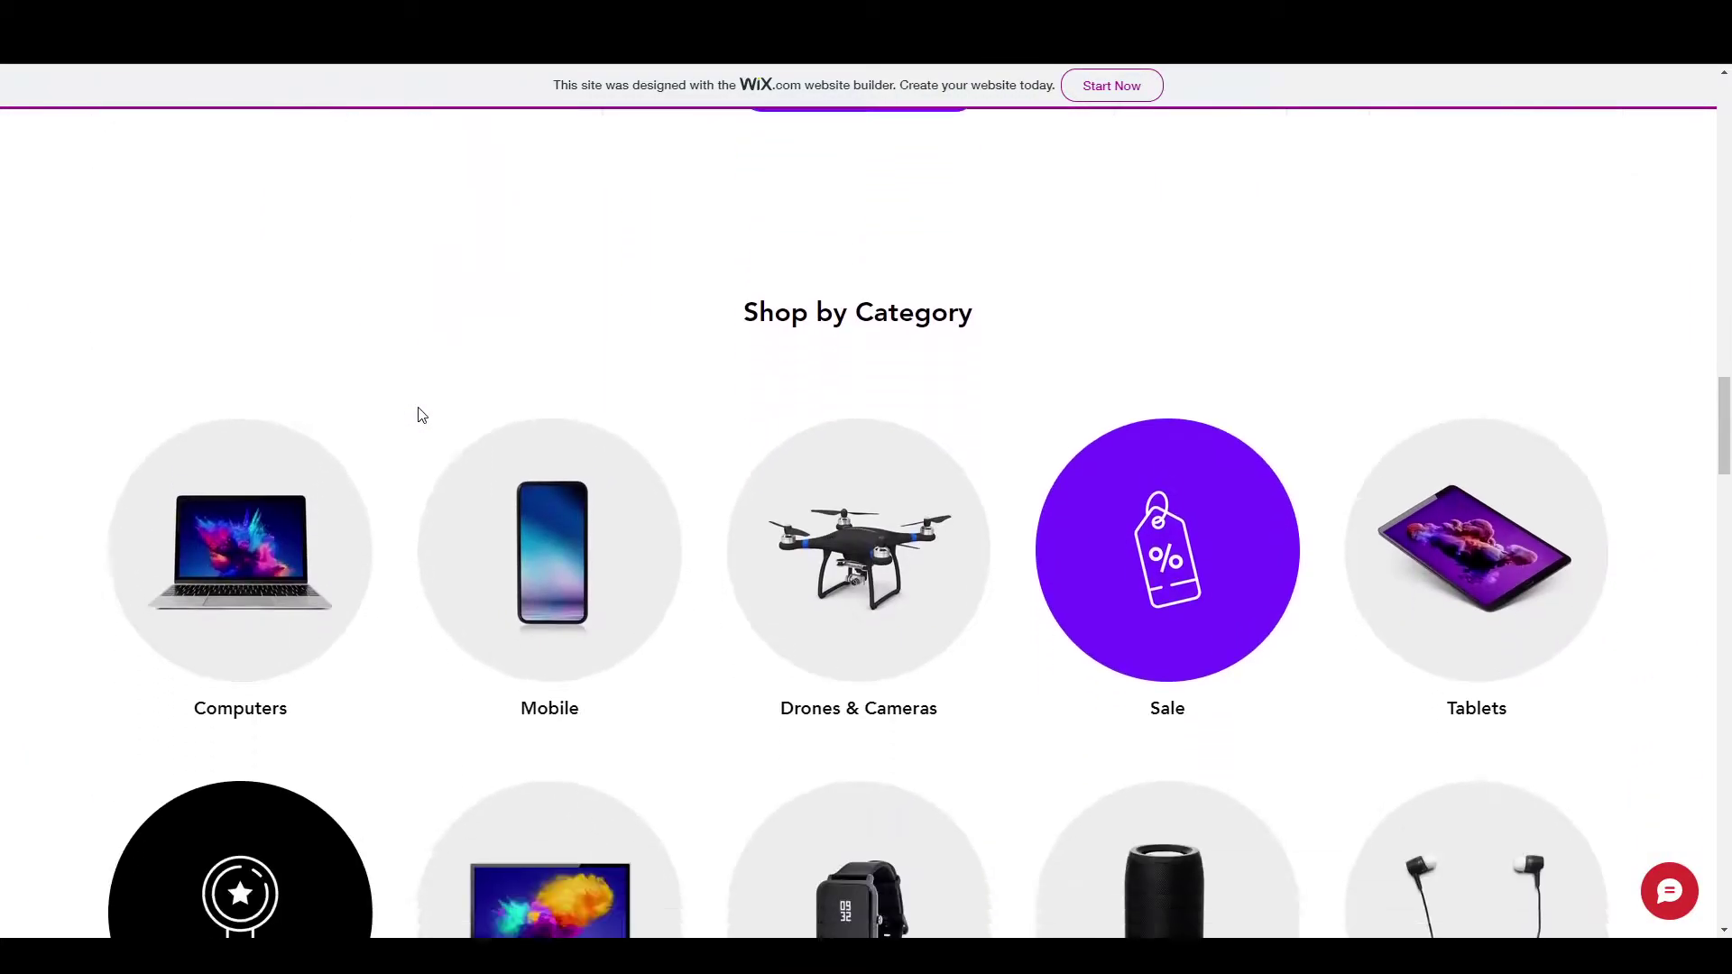
scroll(420, 416, down, 10)
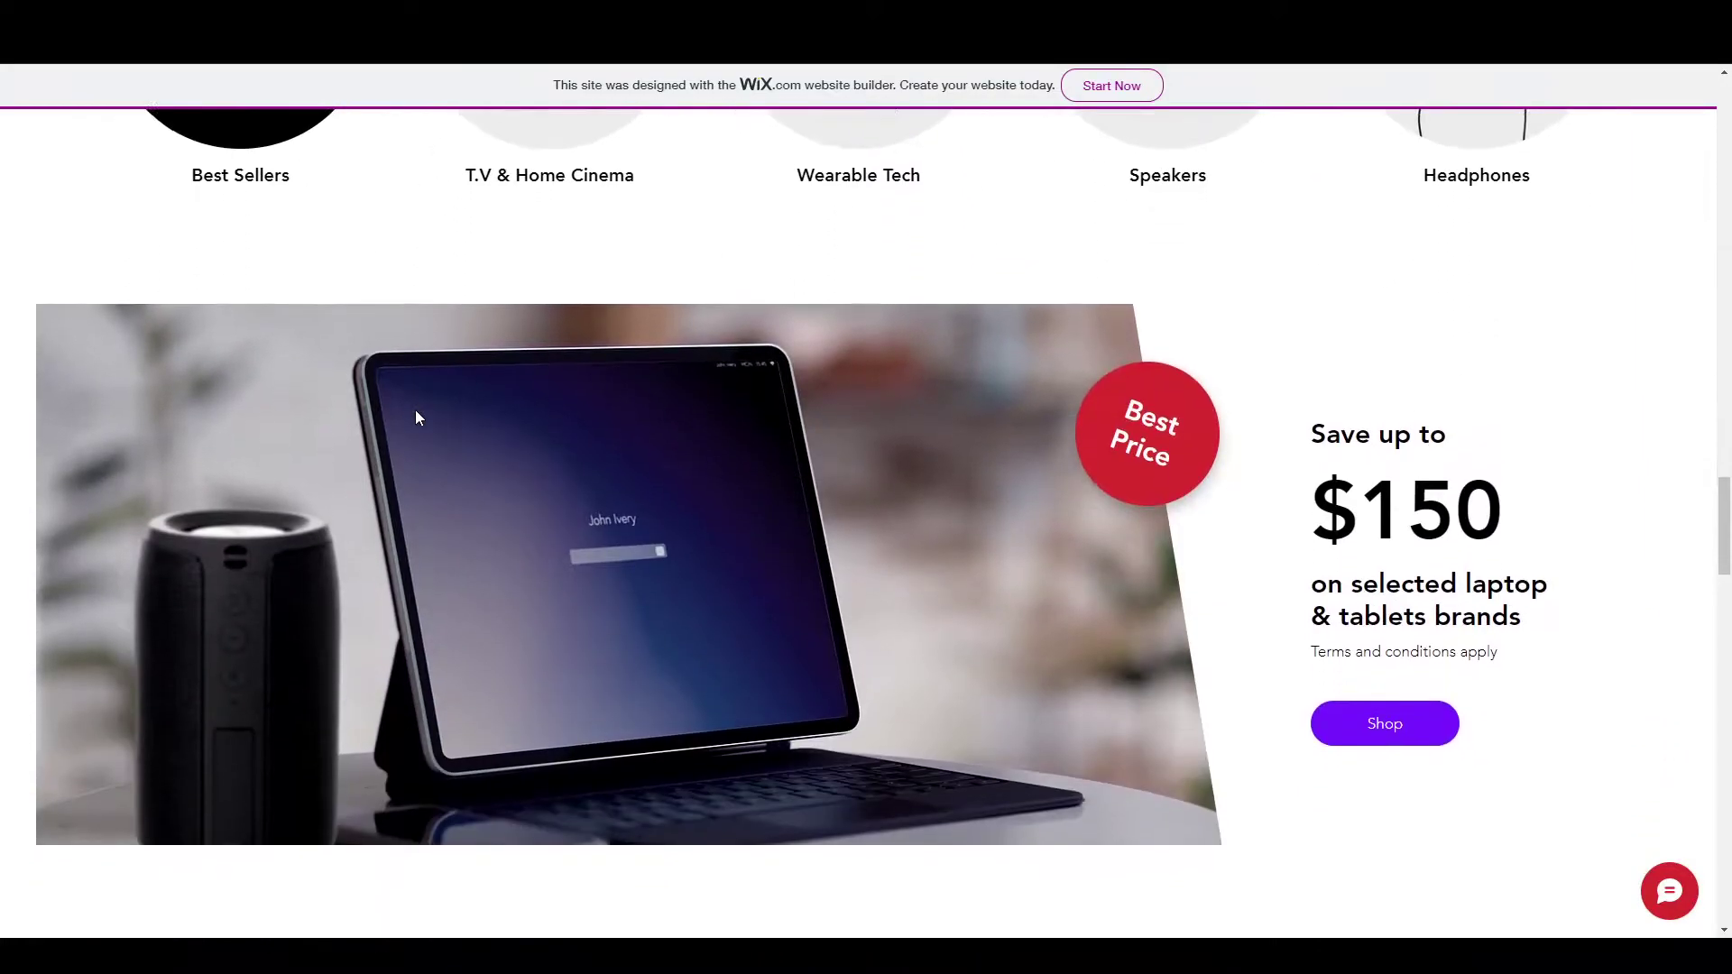
scroll(420, 416, down, 8)
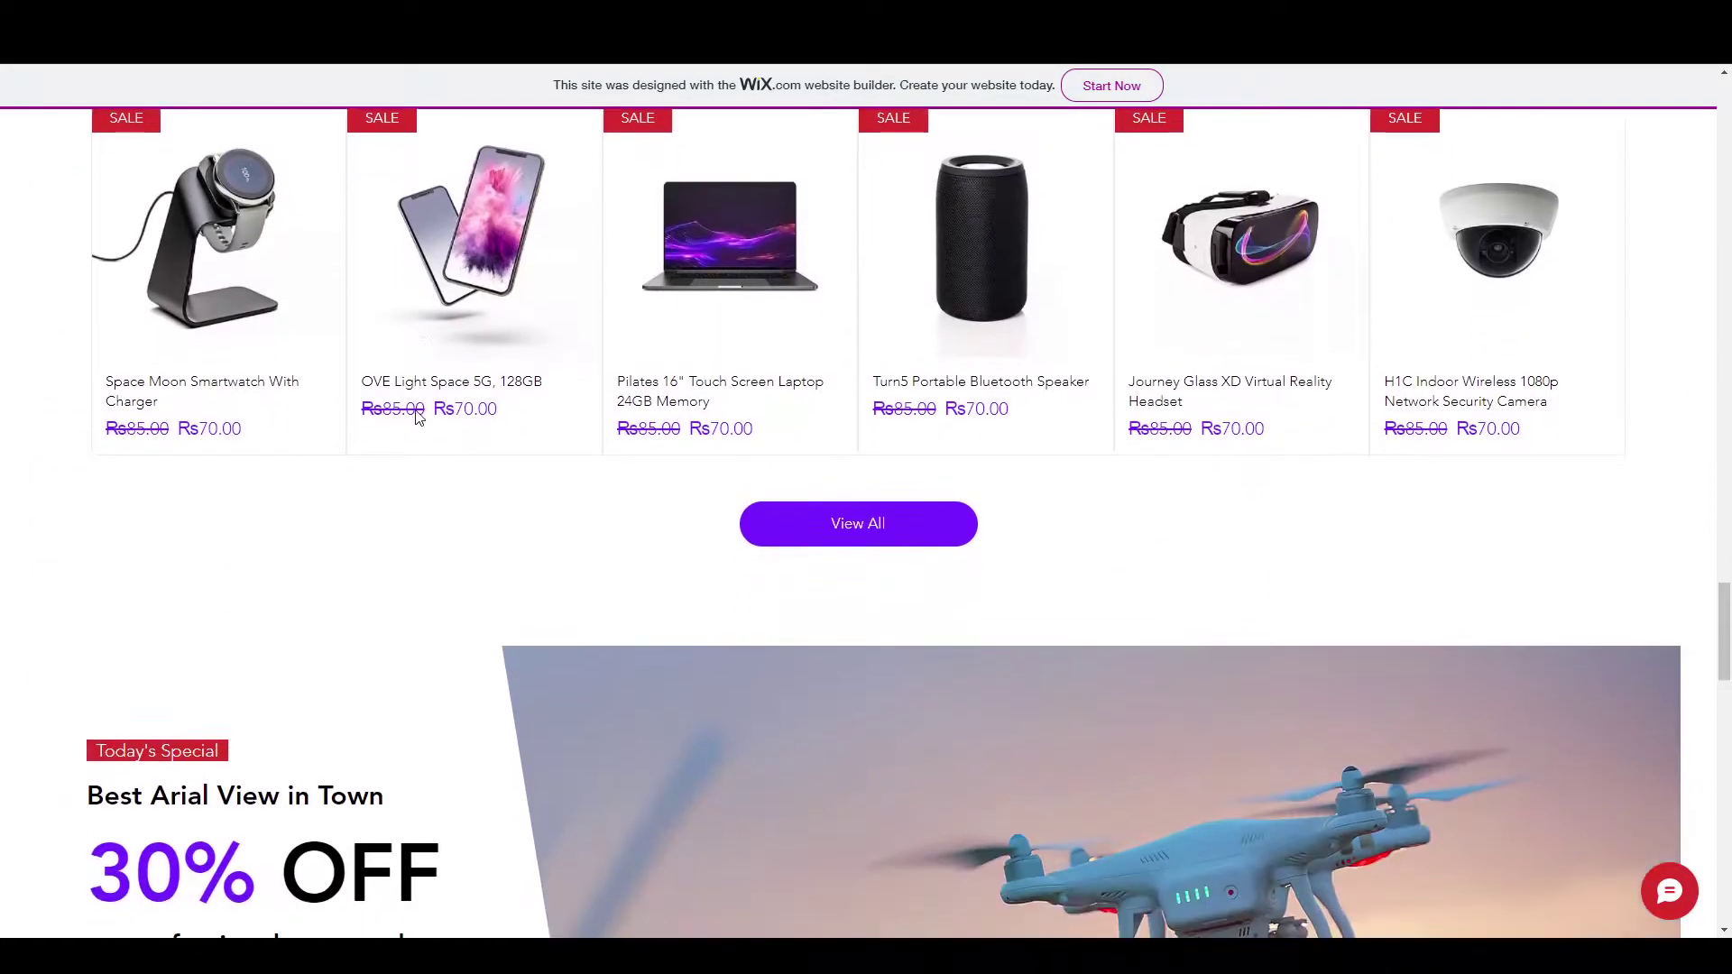
scroll(420, 416, down, 1)
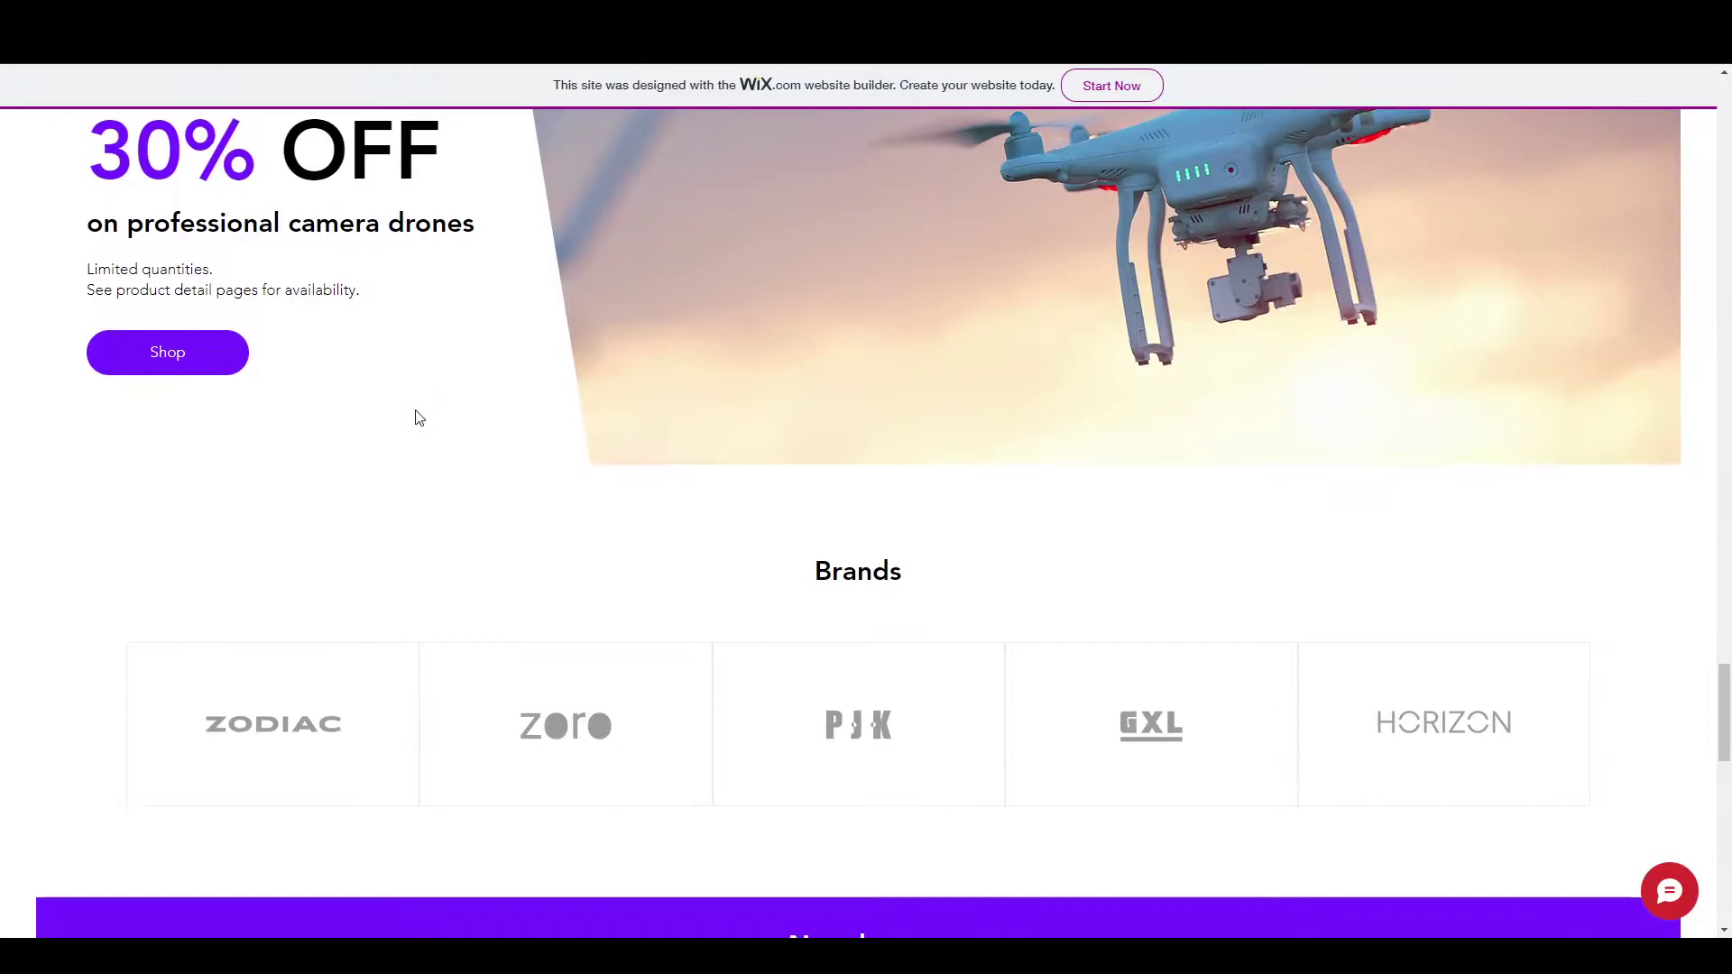
scroll(428, 514, down, 8)
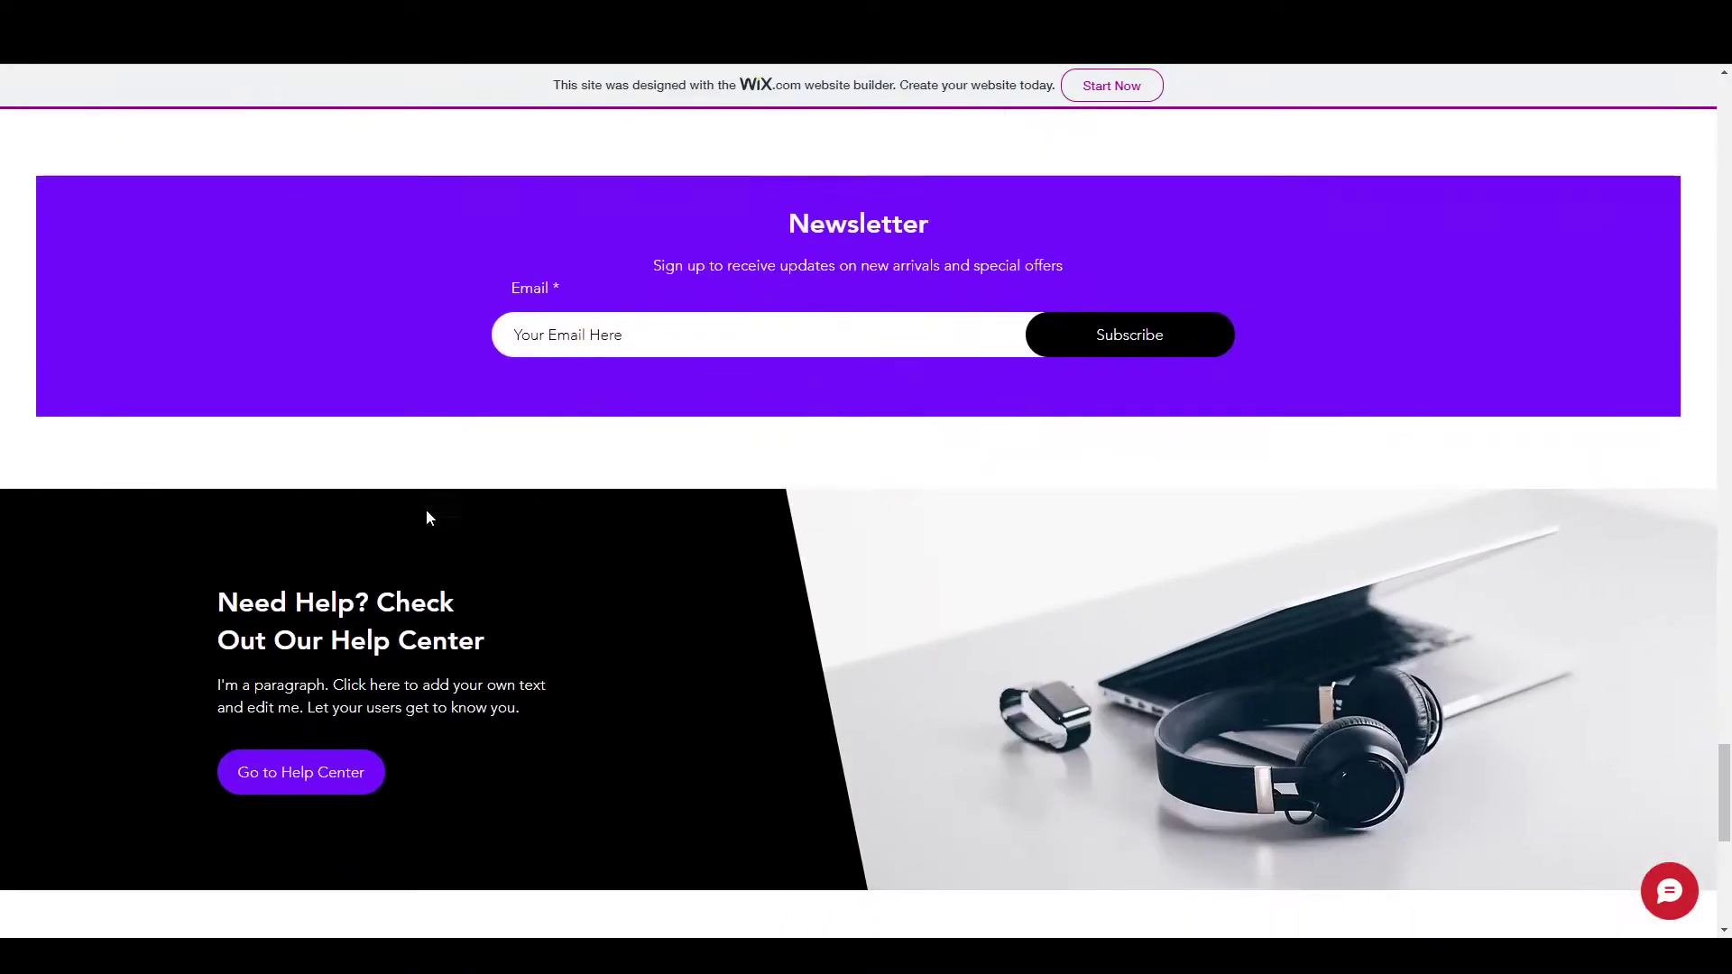
scroll(427, 515, up, 8)
scroll(429, 518, up, 15)
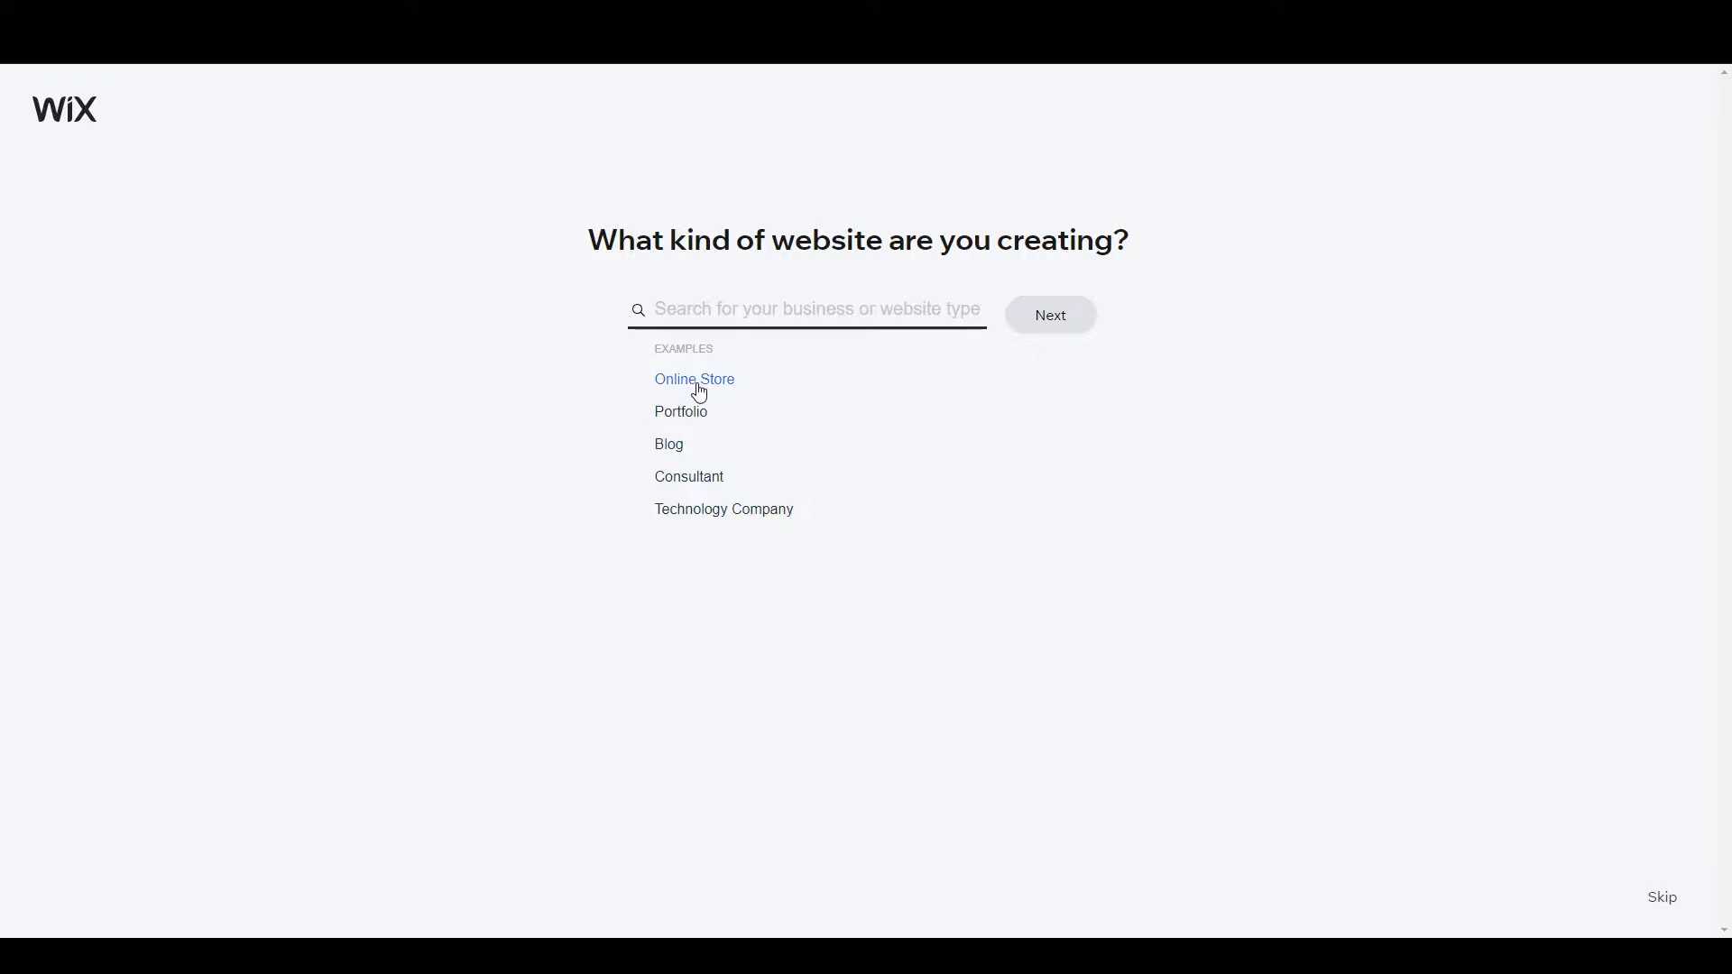
Step: Set the website type to Online Electronics Store and choose to create the site with the Editor from a template
click(701, 394)
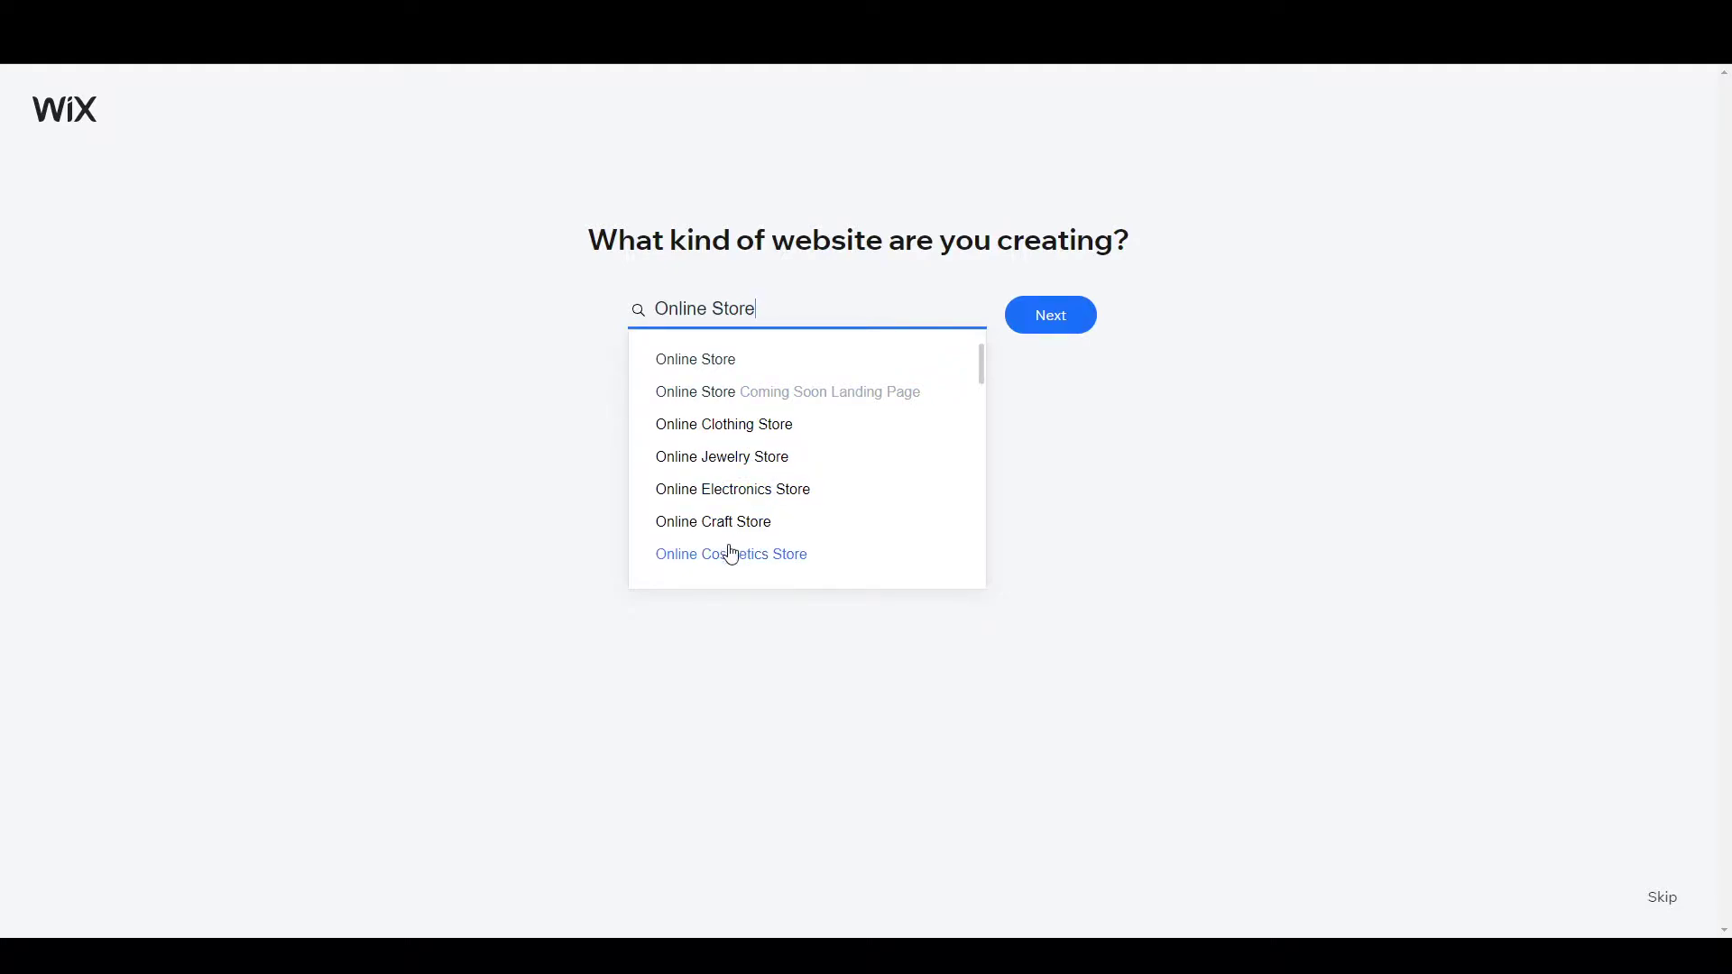
click(742, 501)
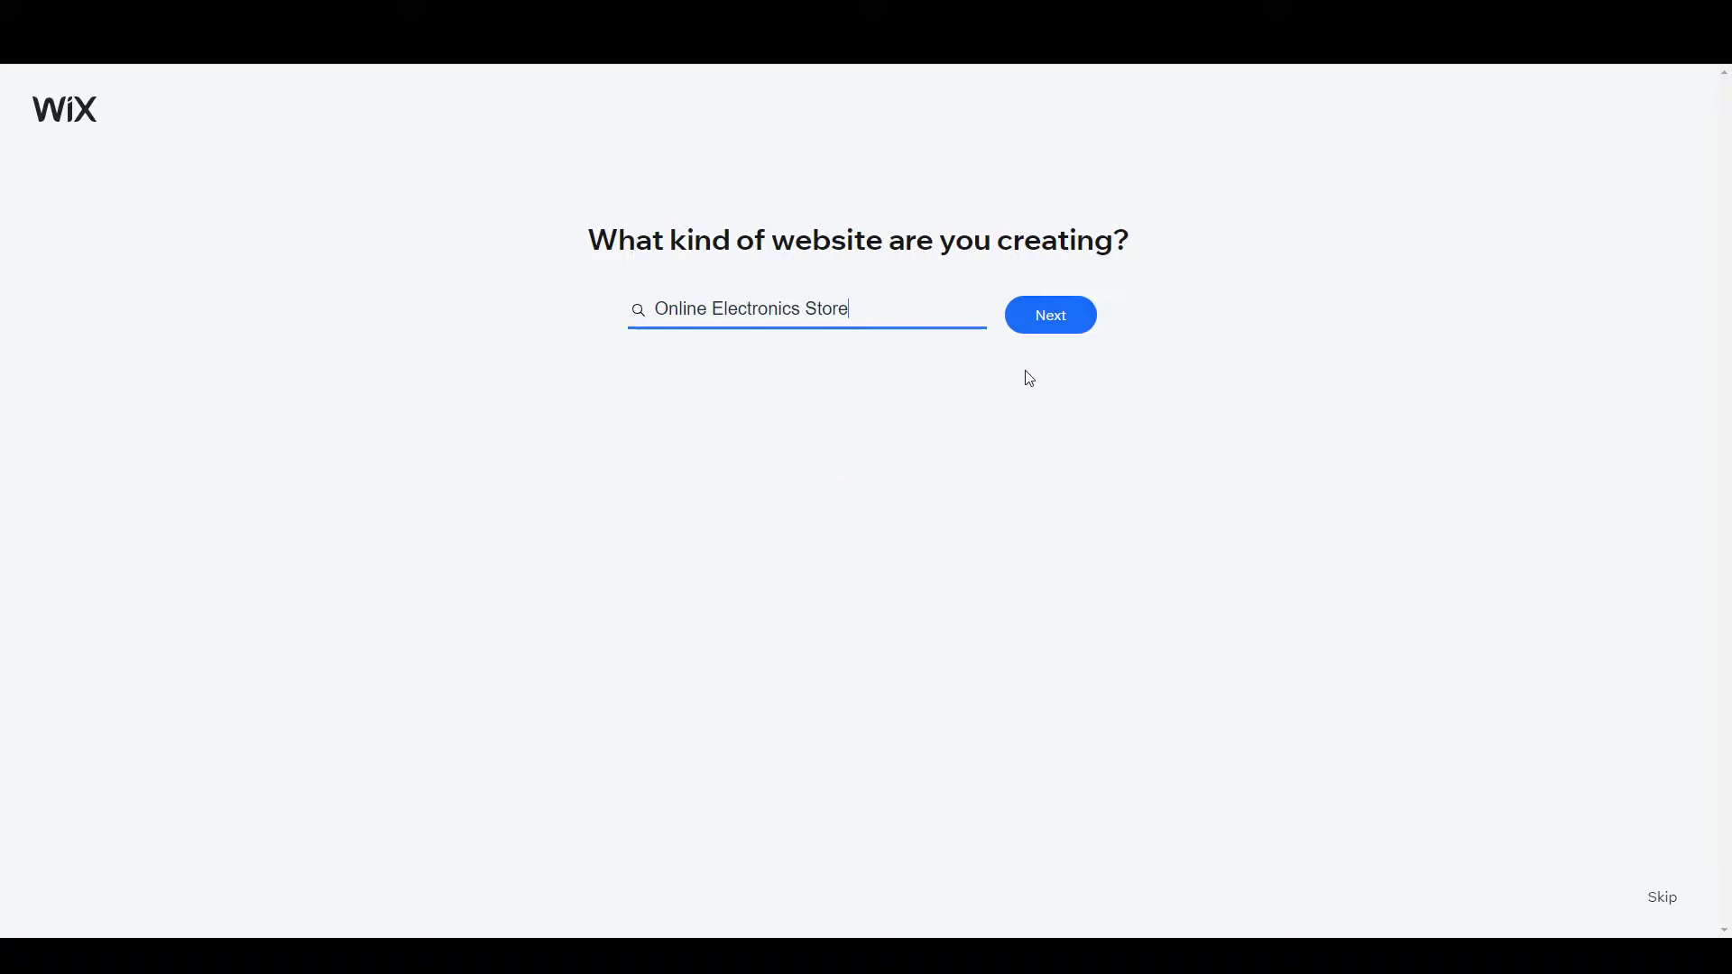
click(1044, 320)
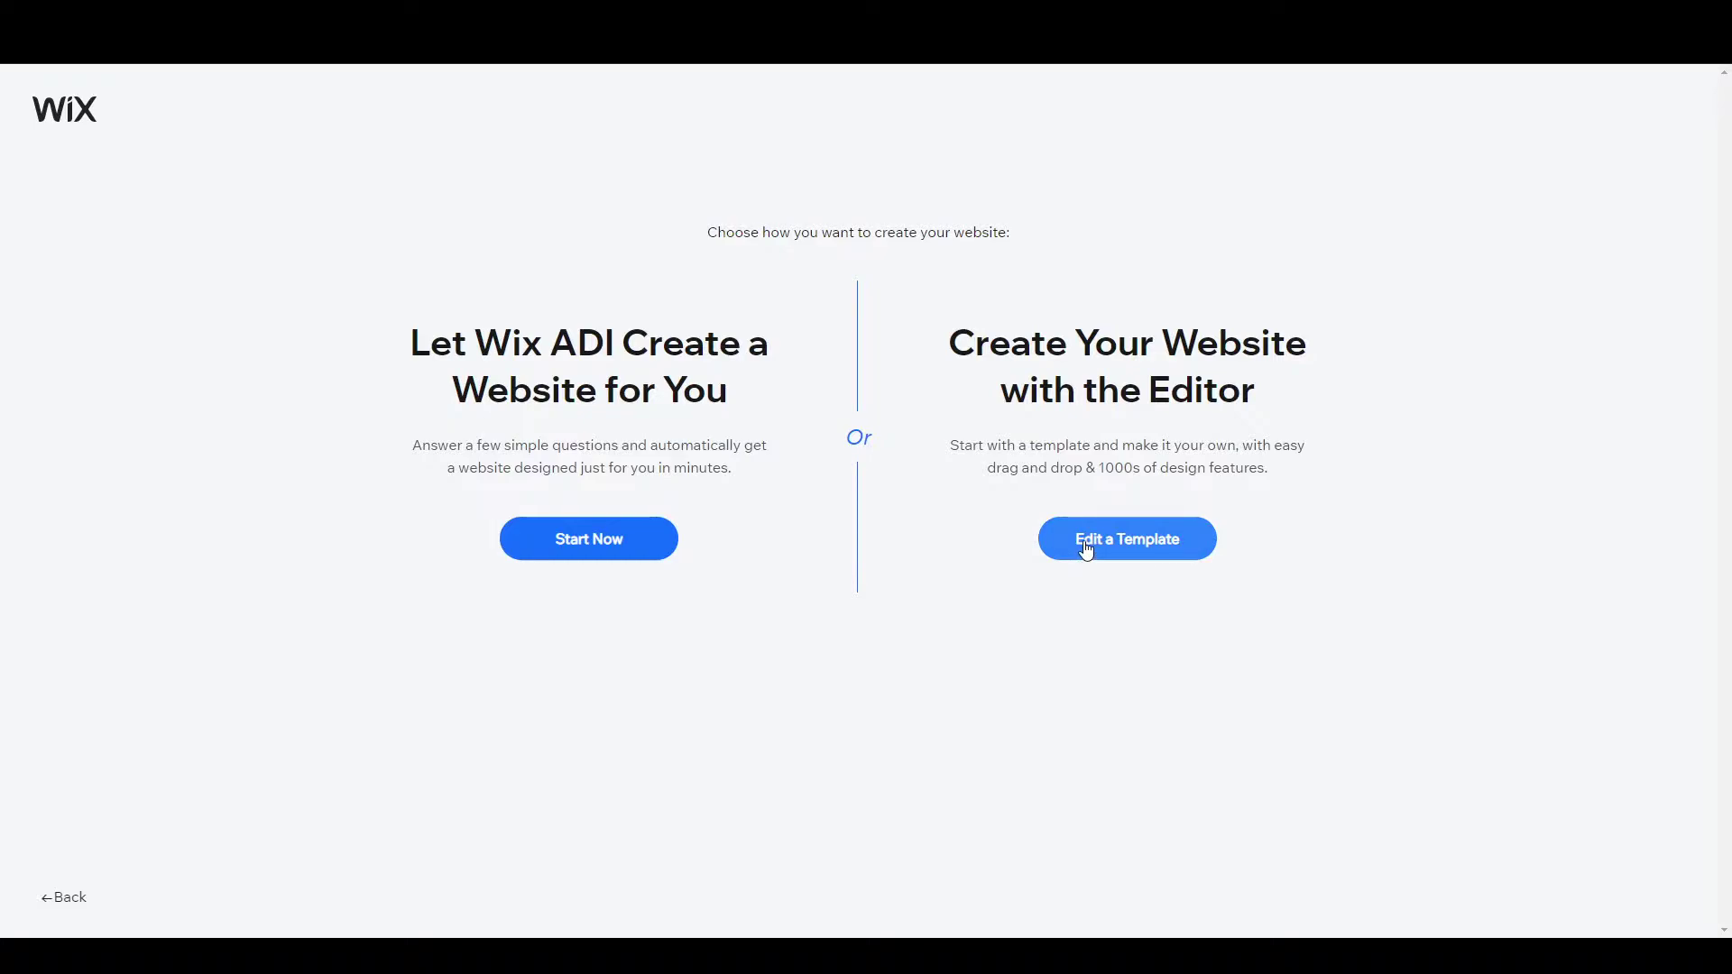
click(1123, 549)
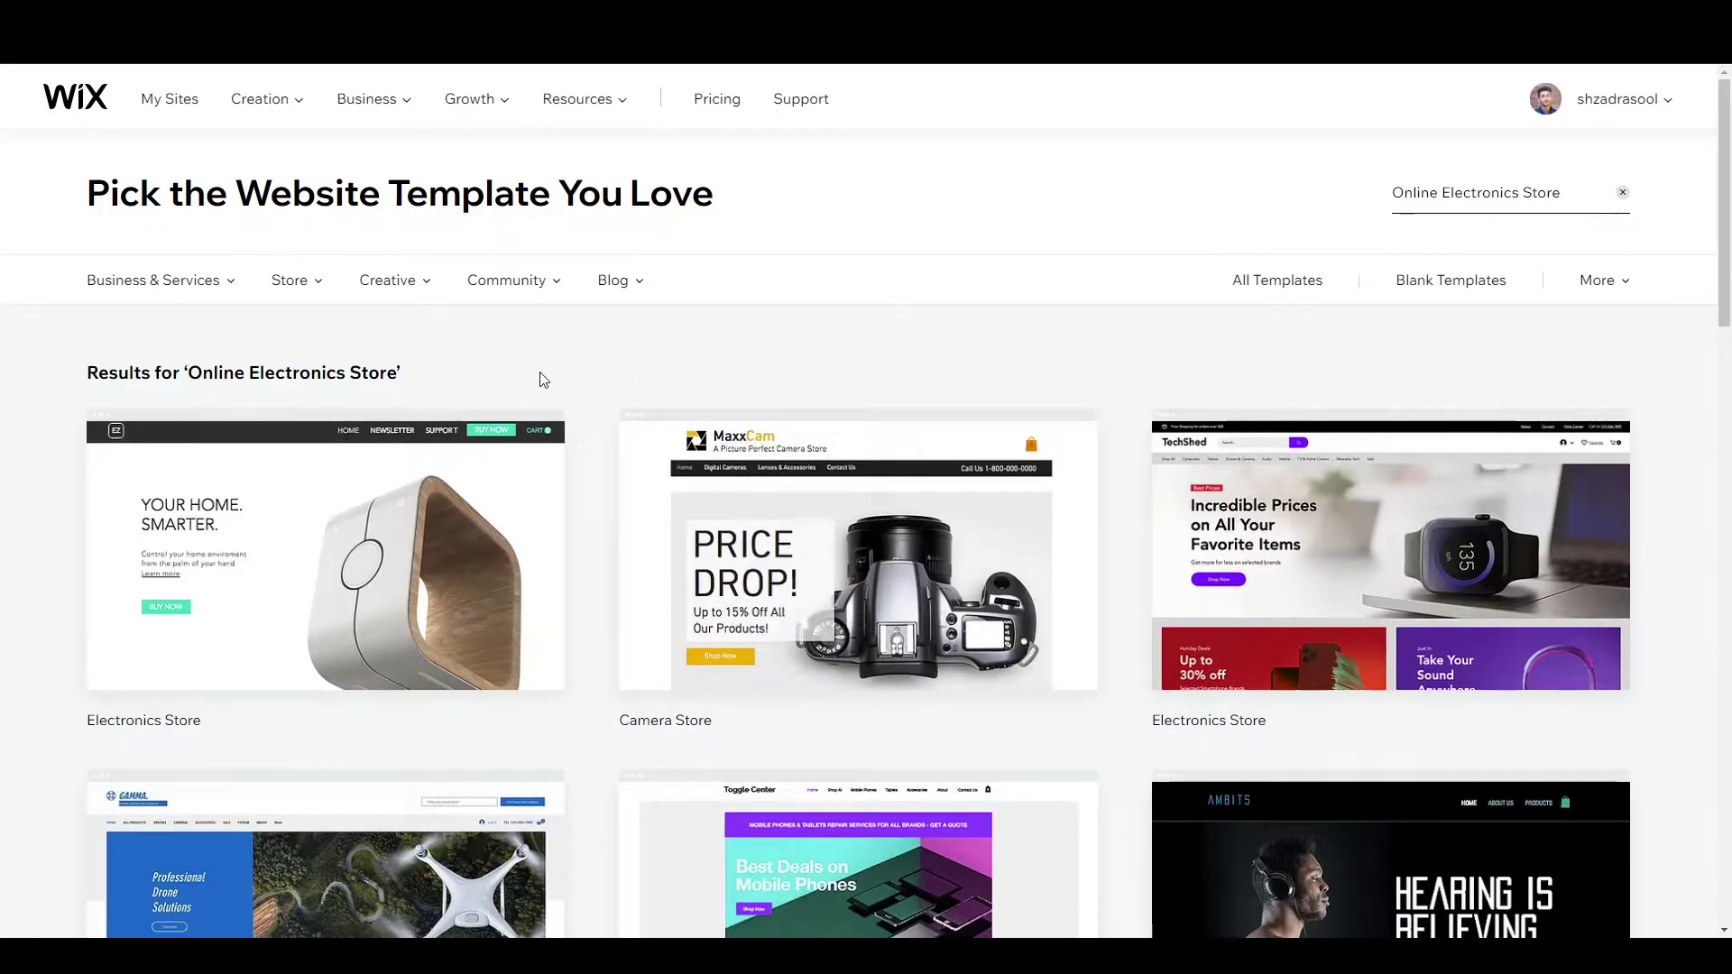
Step: Browse the template results for Online Electronics Store
scroll(592, 368, down, 4)
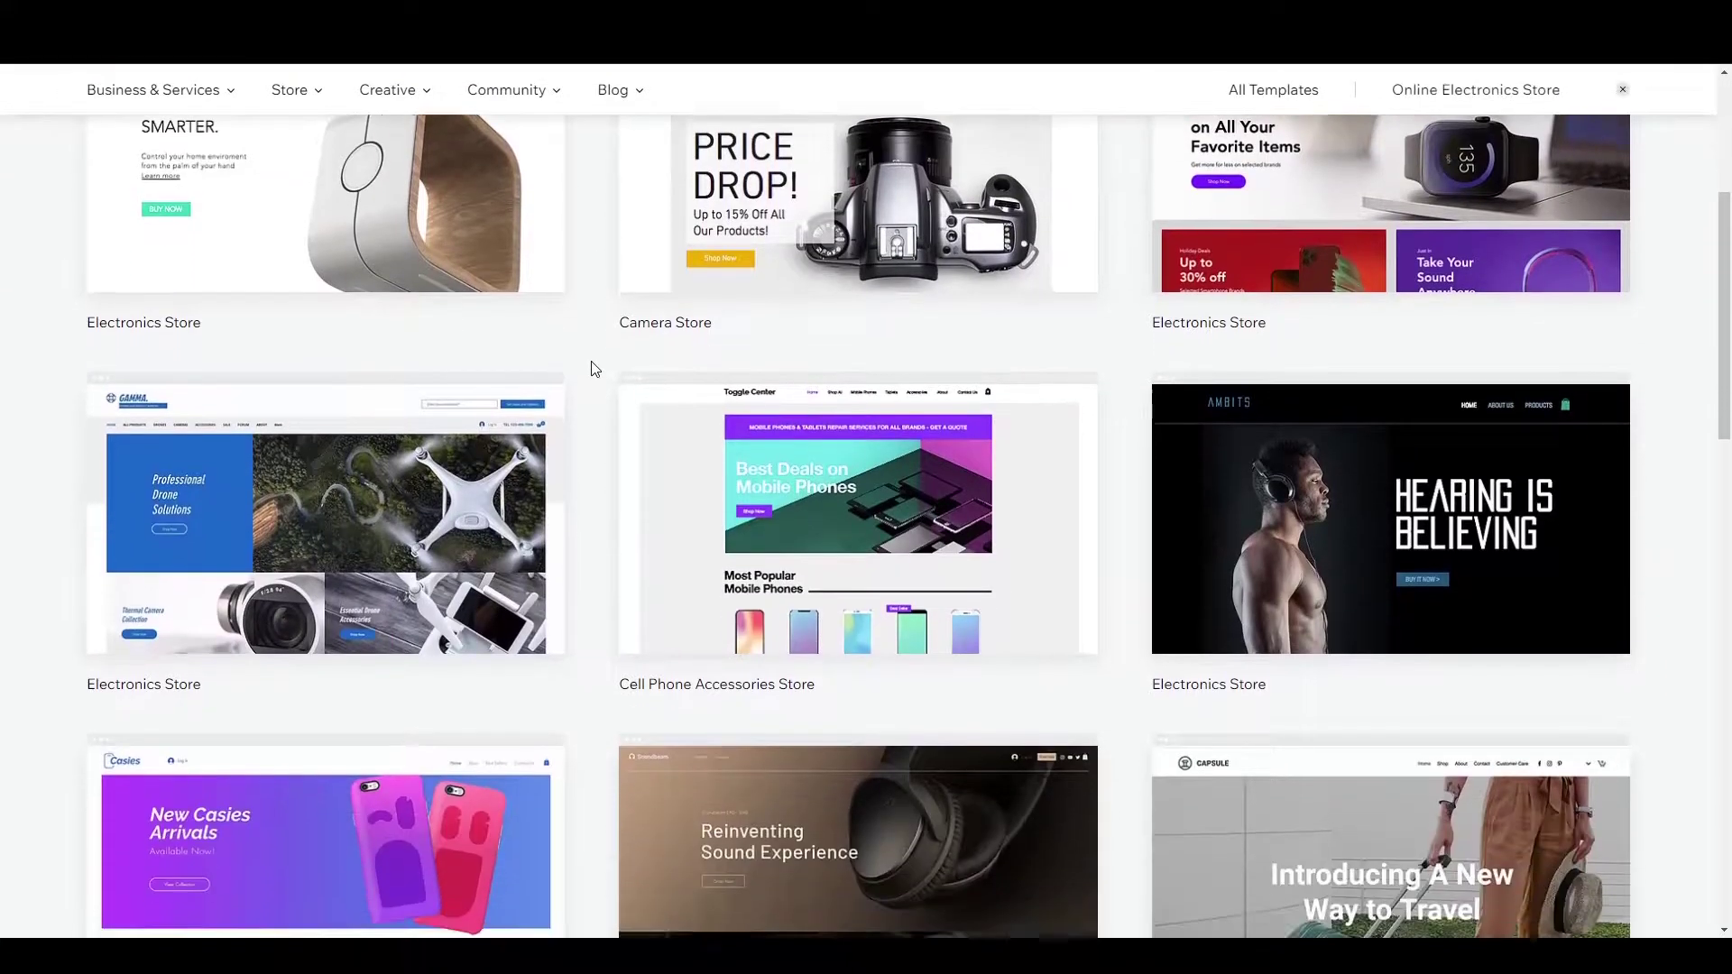
scroll(593, 368, down, 3)
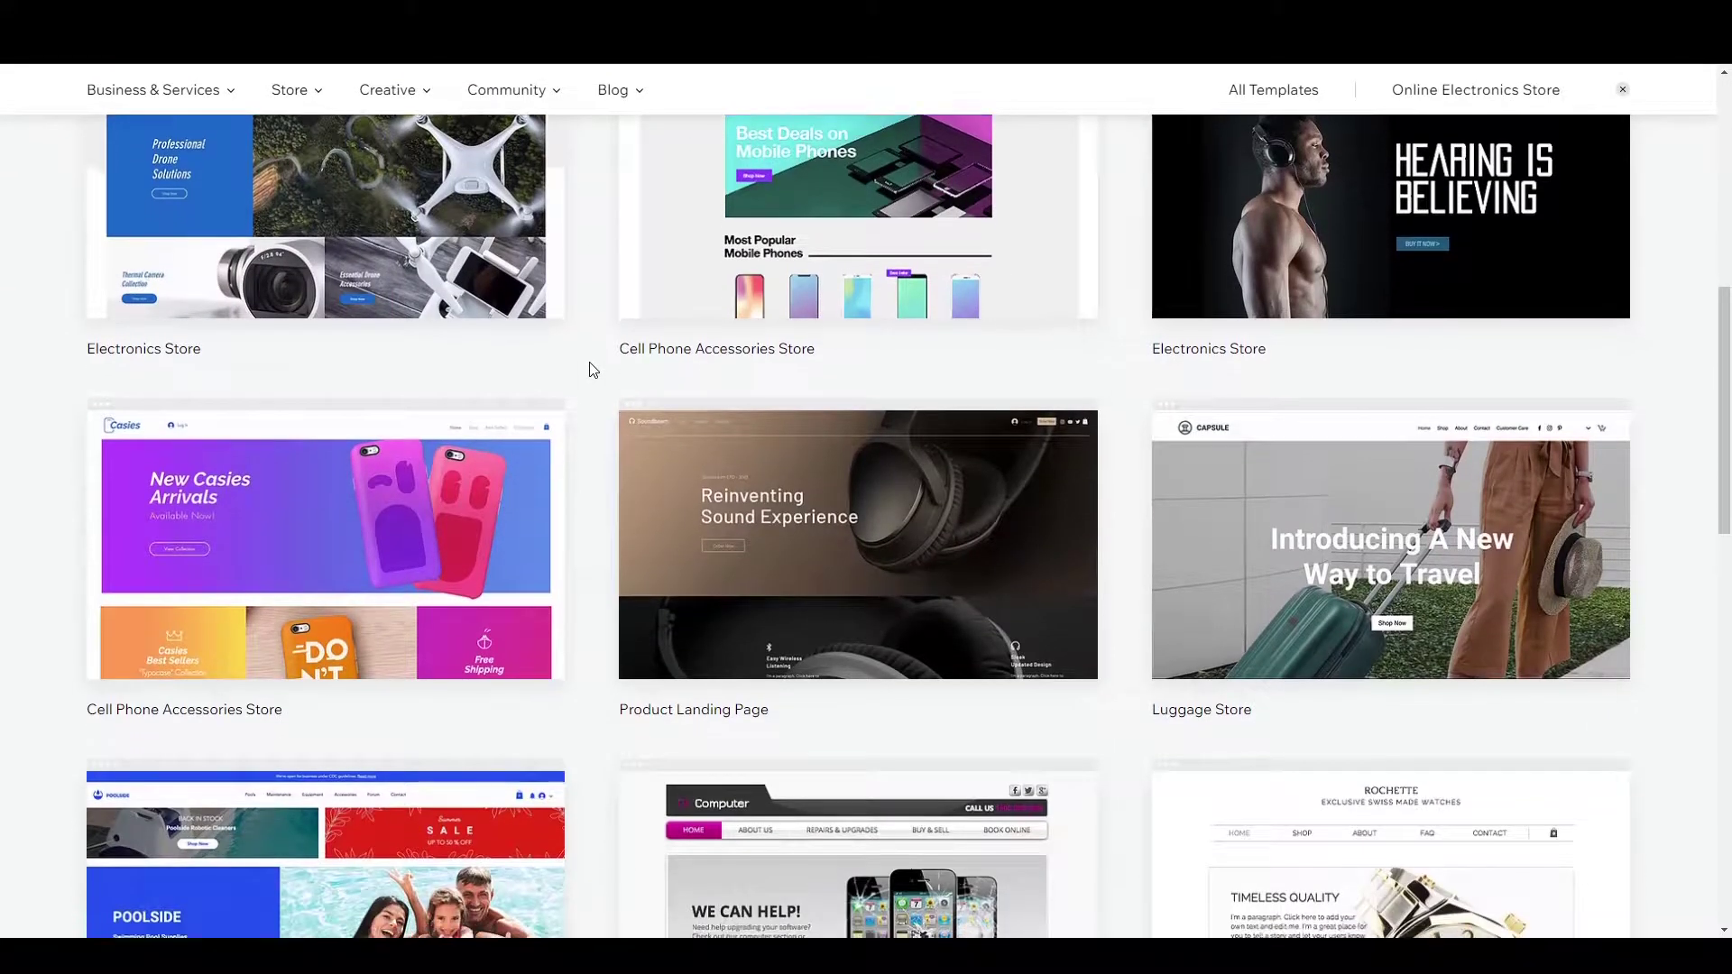
scroll(592, 368, down, 5)
scroll(587, 374, up, 15)
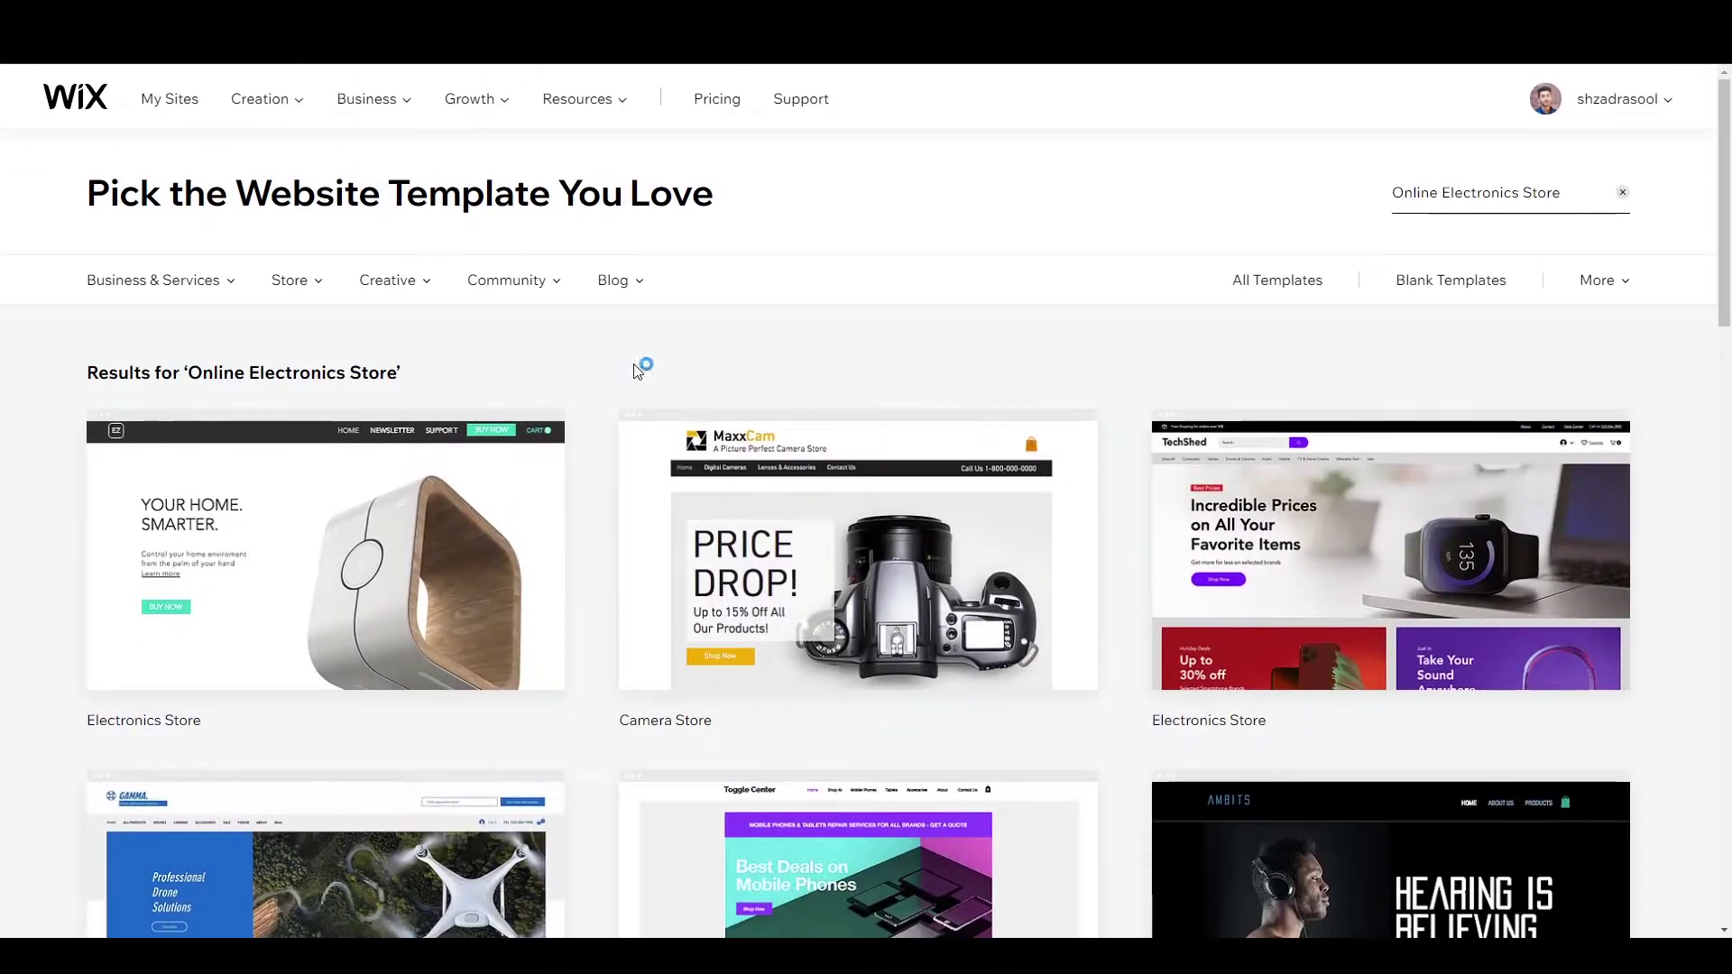
Step: Show the blank website templates and look through their layouts
click(1449, 281)
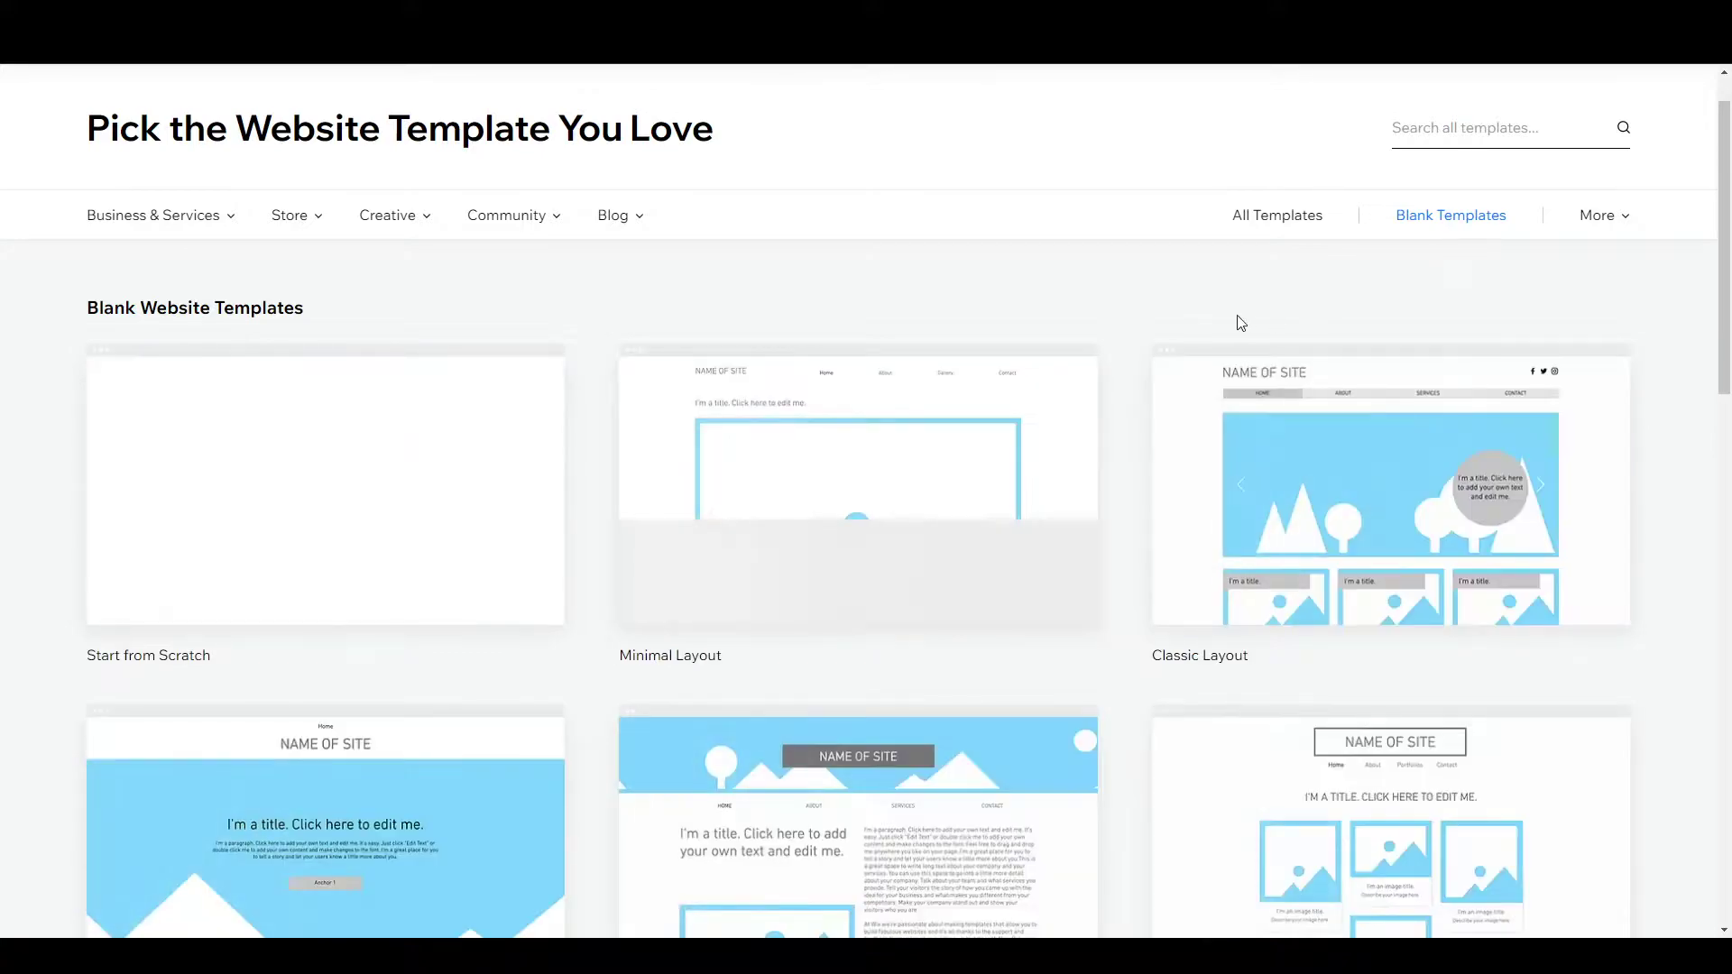
mouse_move(976, 368)
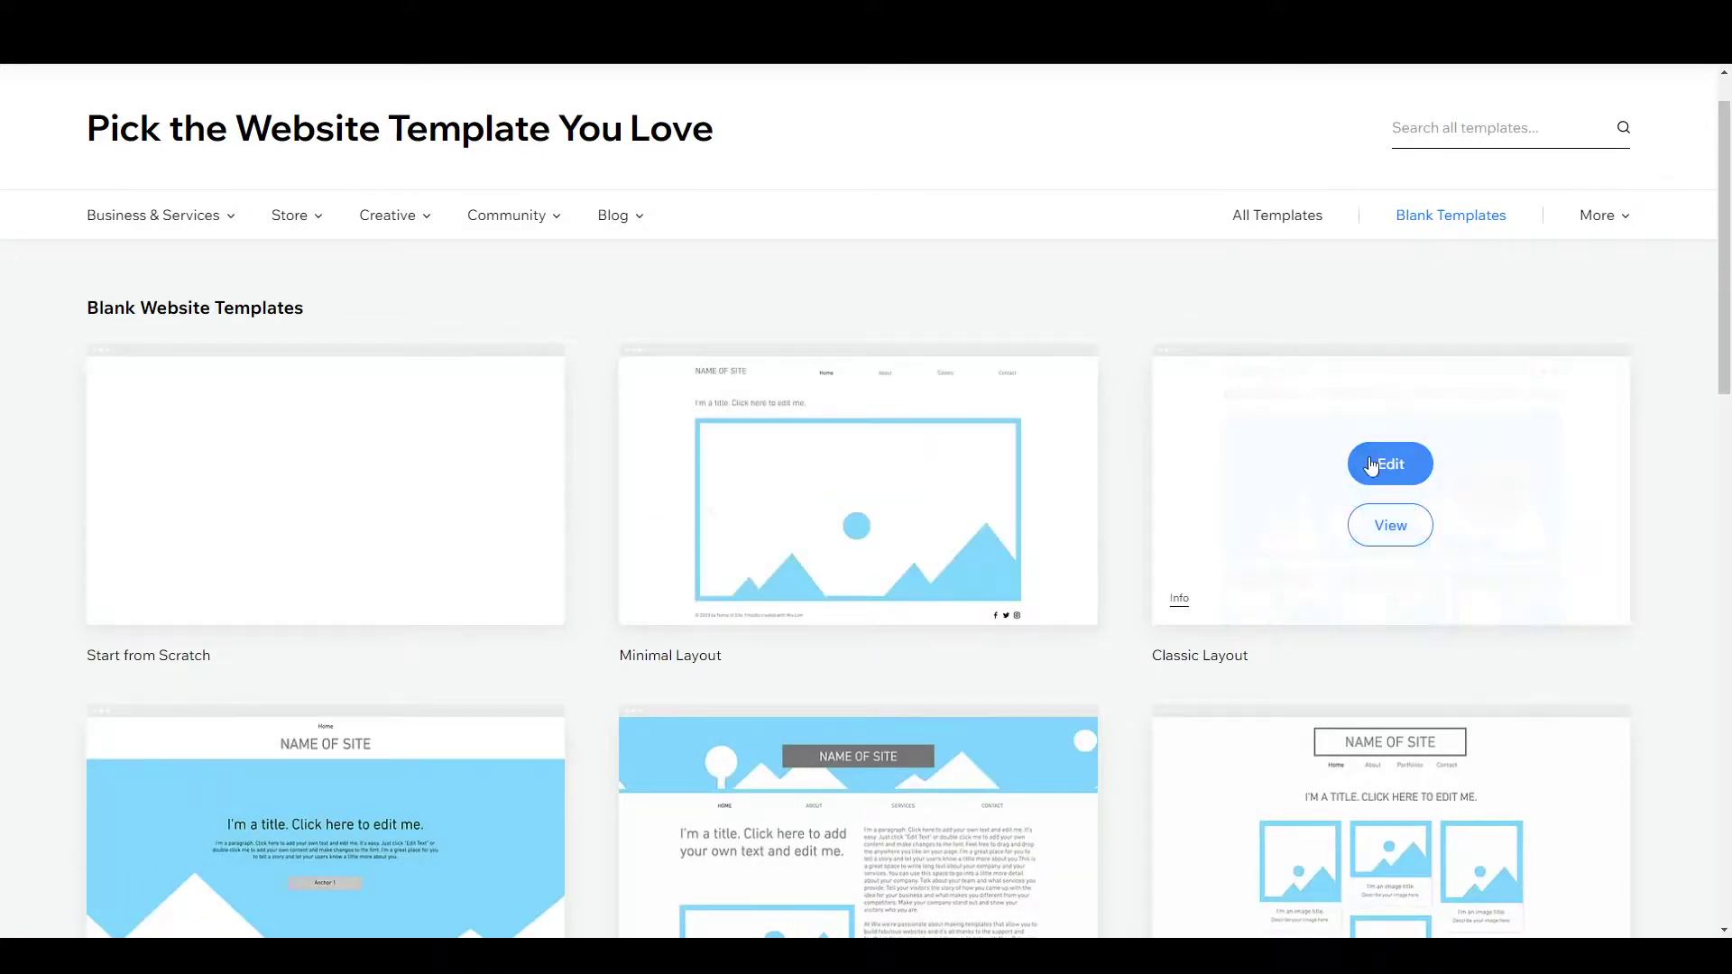
scroll(899, 529, down, 4)
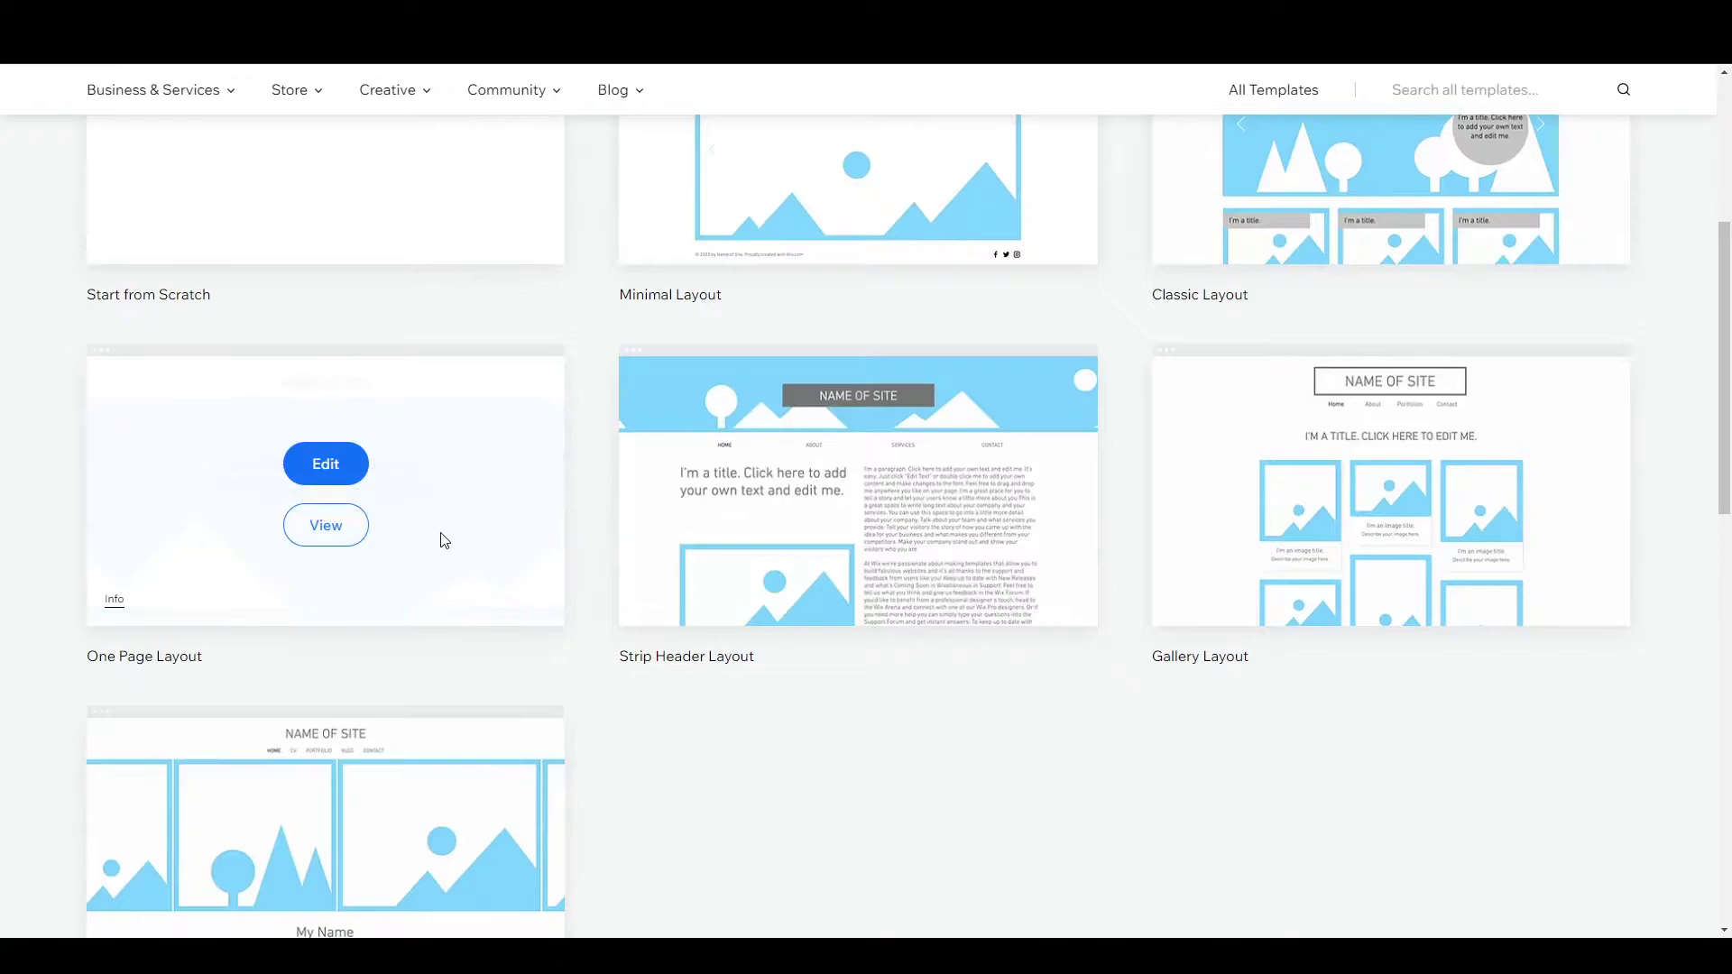
scroll(1103, 553, down, 2)
mouse_move(484, 627)
scroll(487, 622, up, 7)
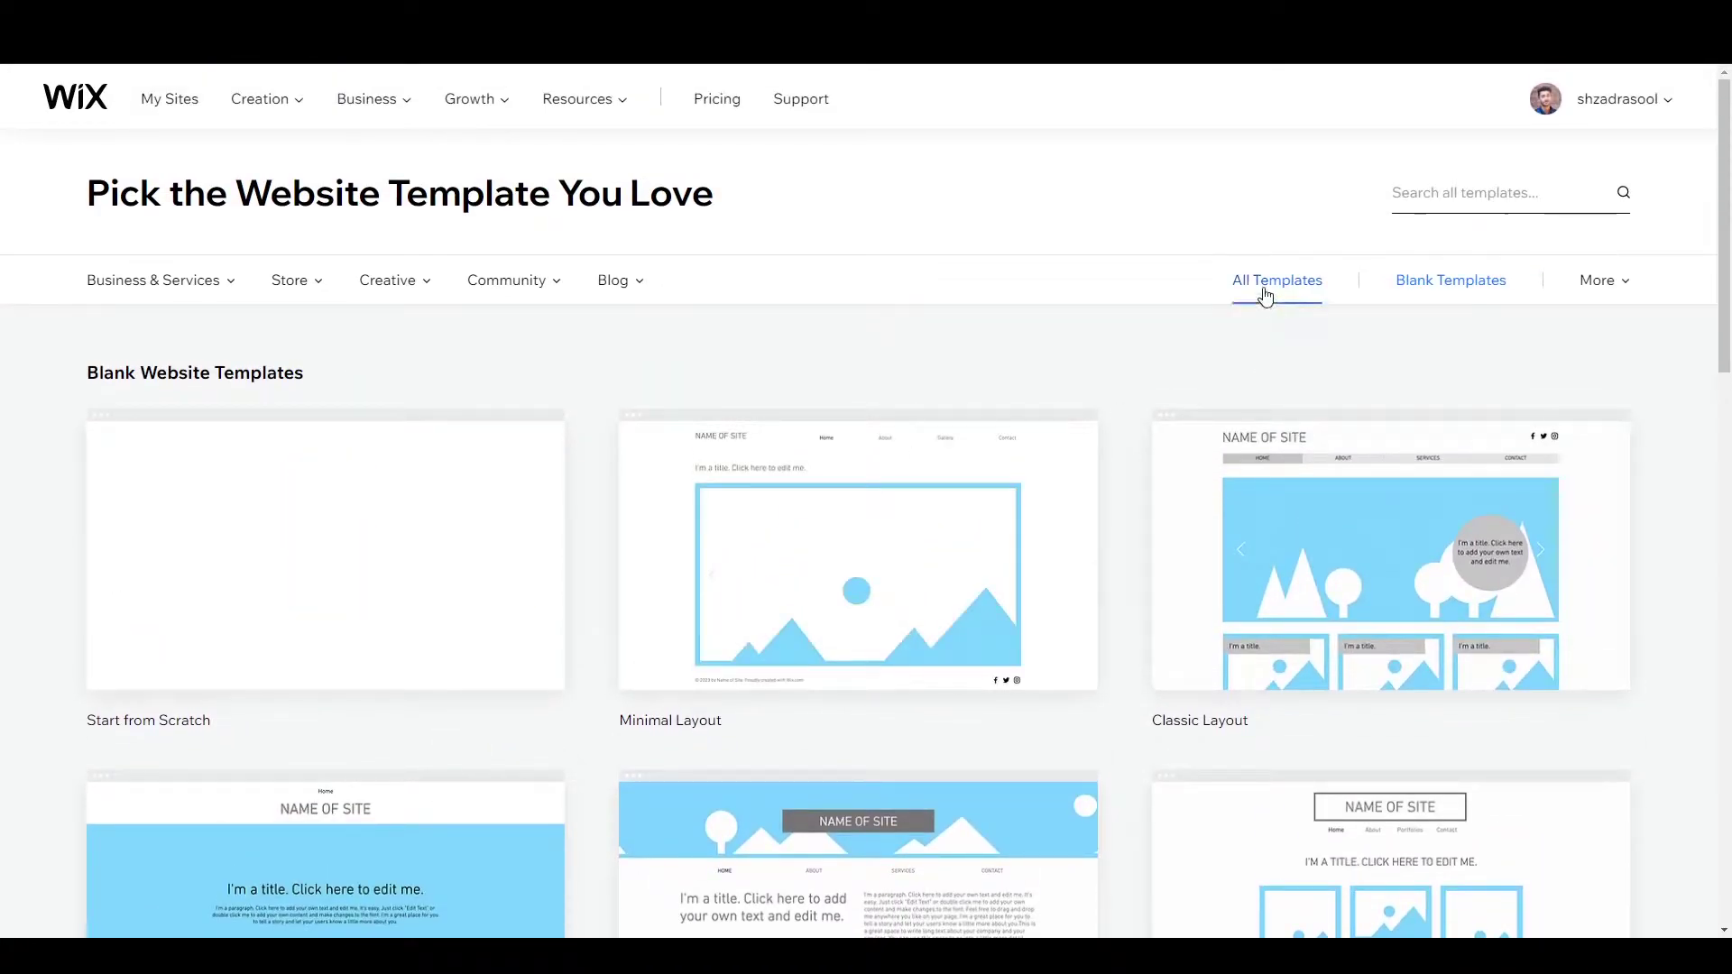
Step: Show all website templates and look through the available designs
click(1259, 287)
mouse_move(756, 453)
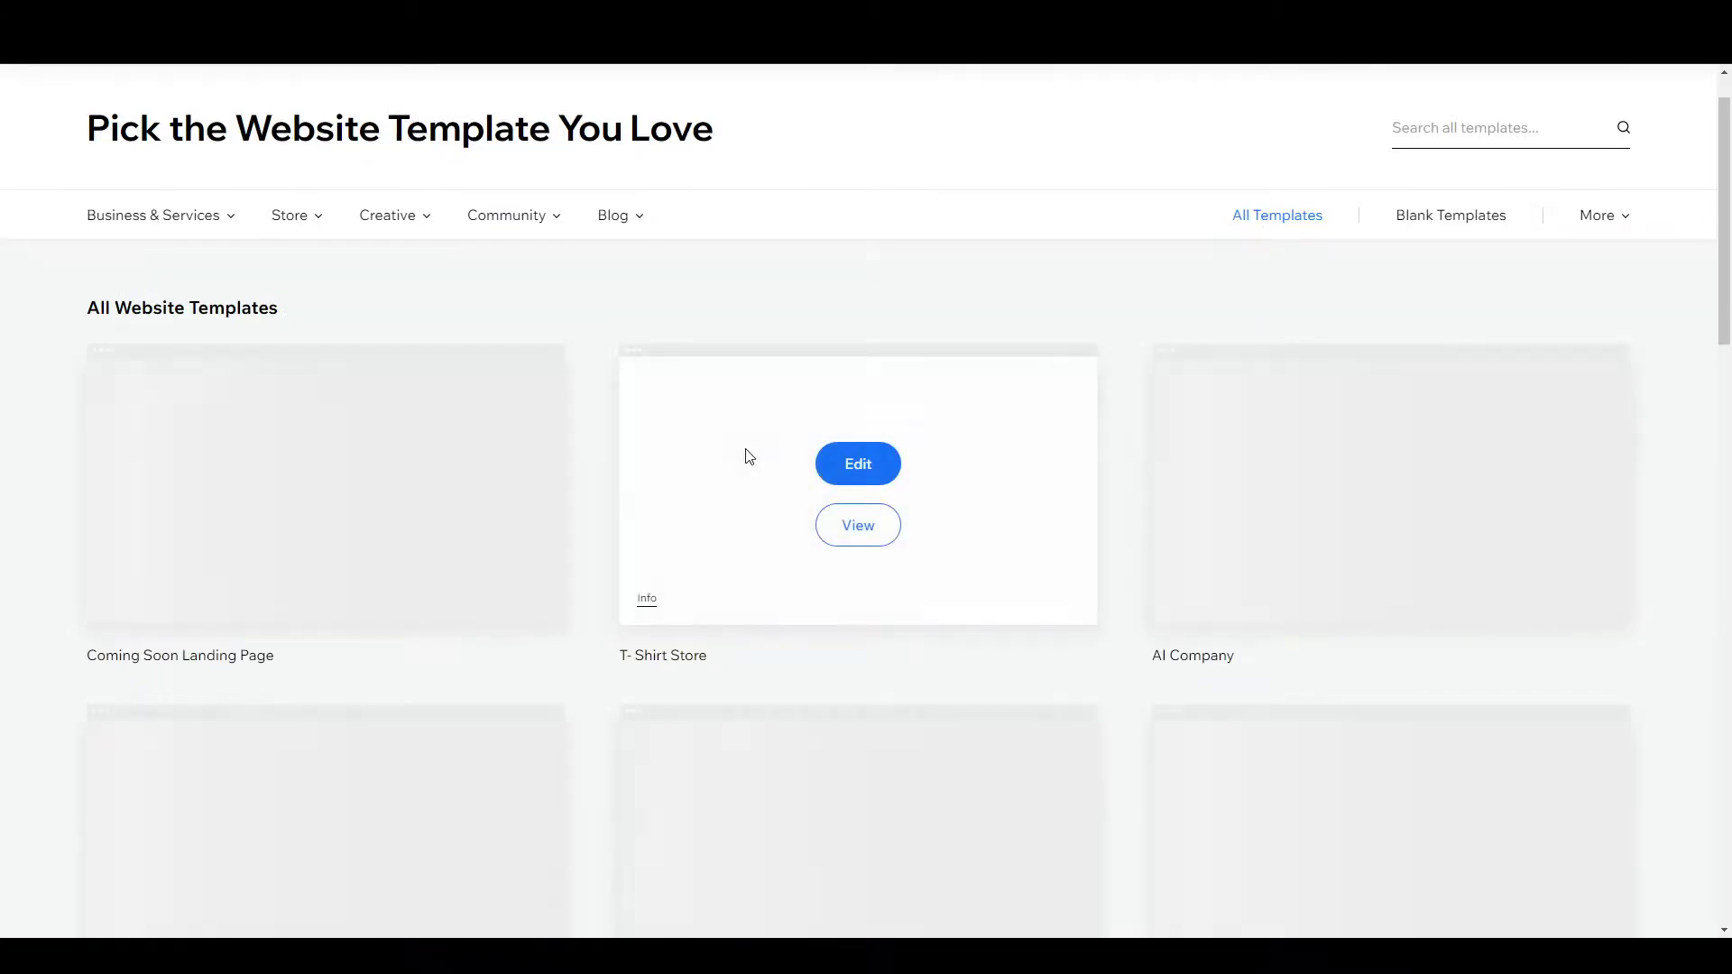
mouse_move(537, 455)
scroll(537, 448, down, 6)
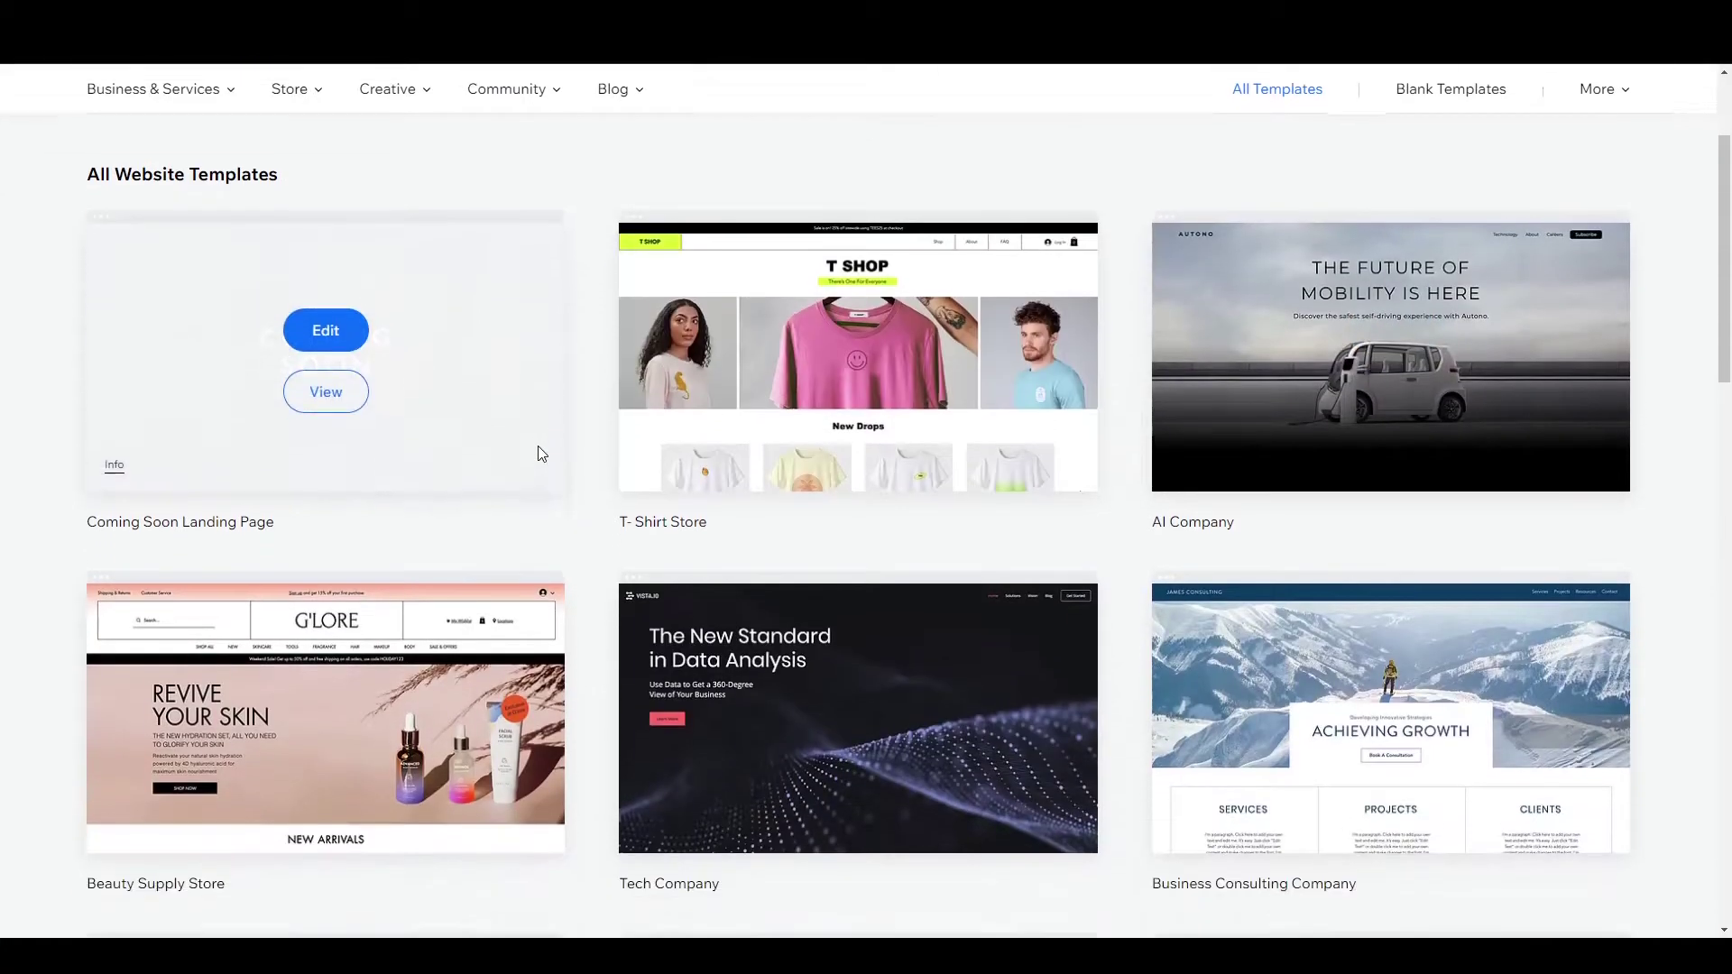
scroll(538, 446, down, 5)
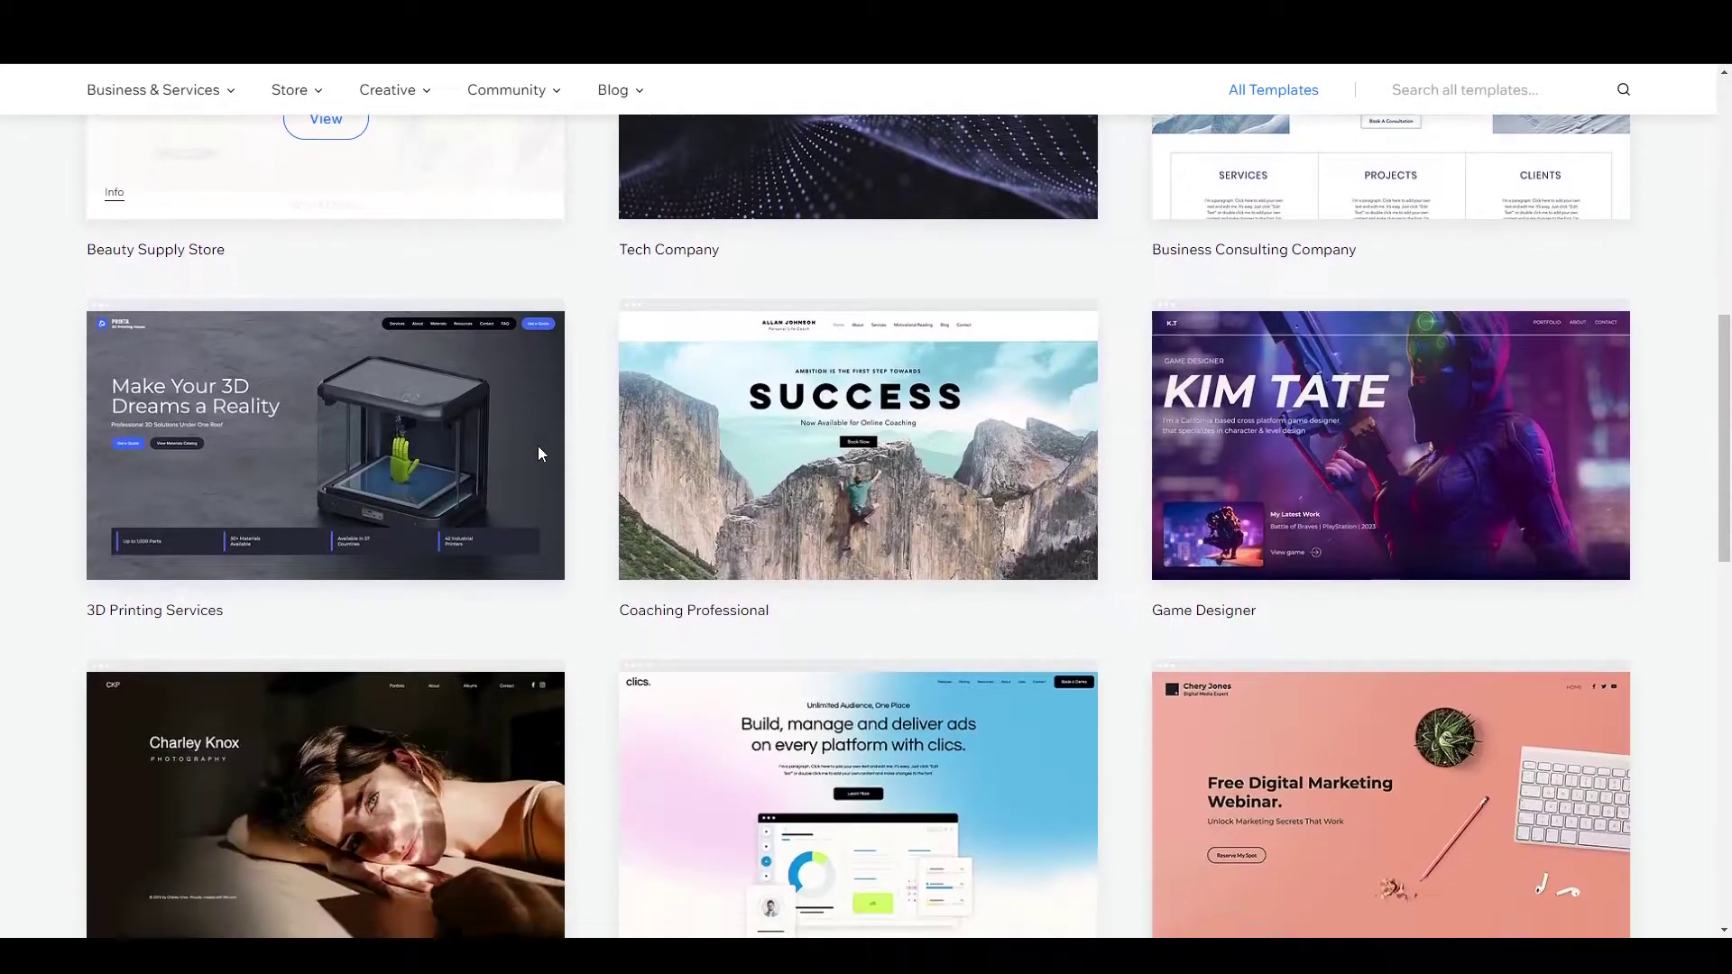
scroll(538, 446, up, 8)
scroll(538, 446, up, 4)
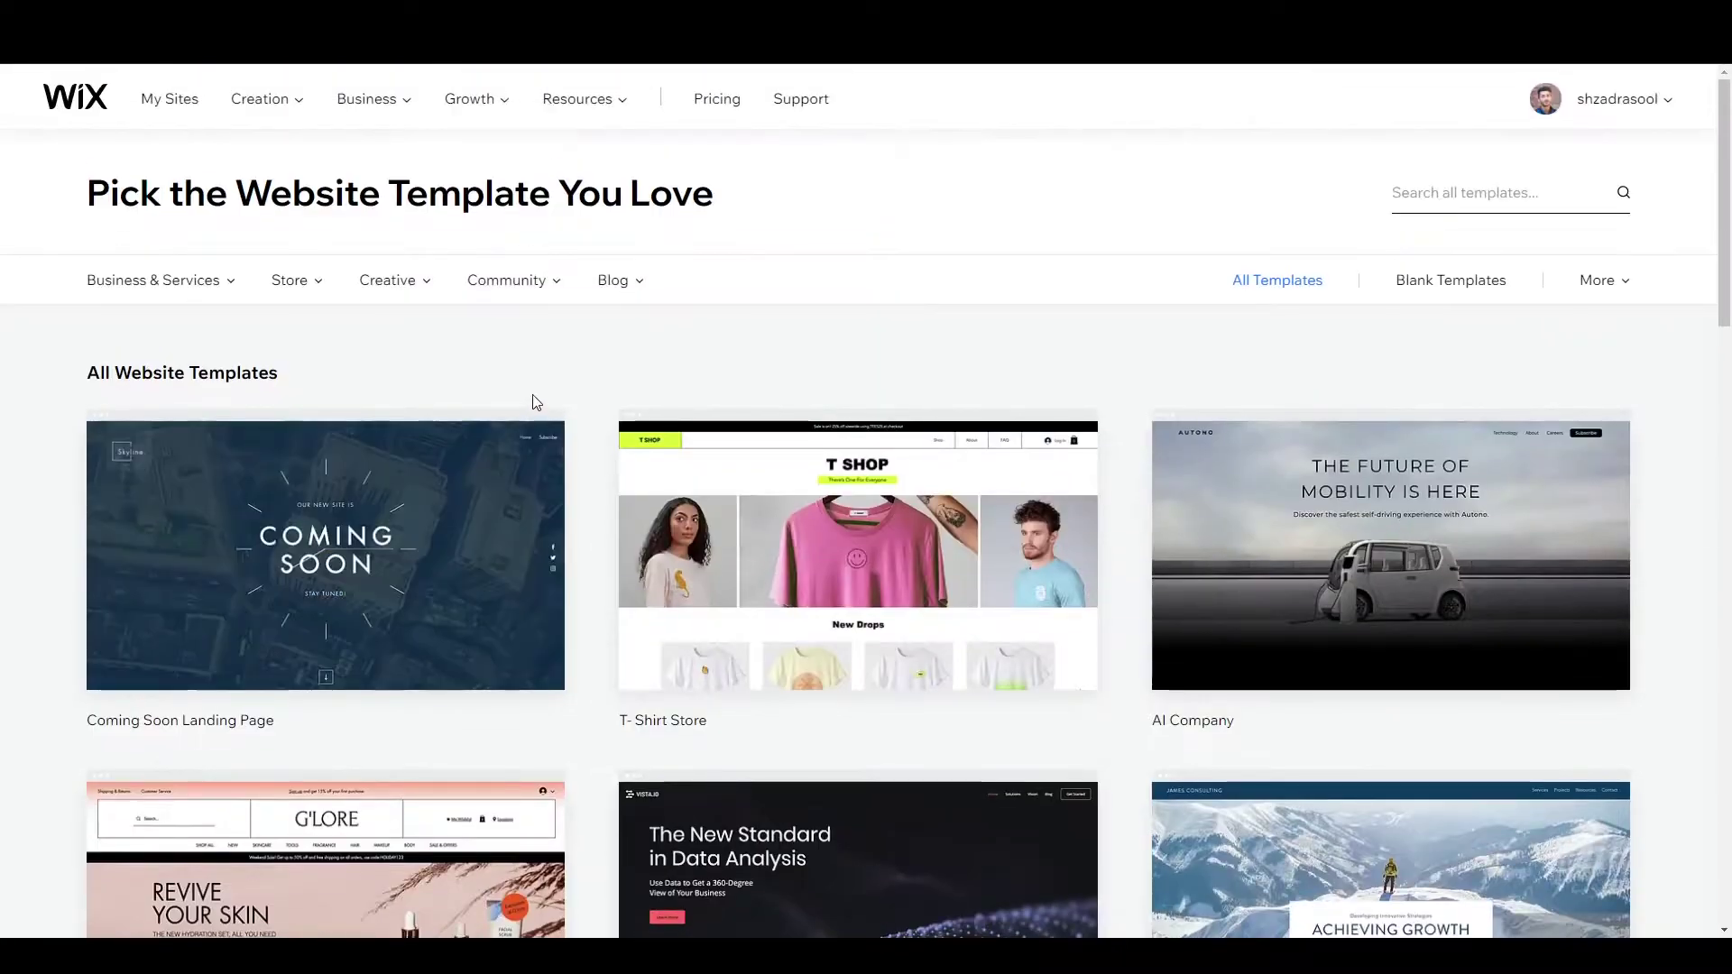
Step: Filter the templates to the Electronics category of online stores and look through the designs
mouse_move(287, 283)
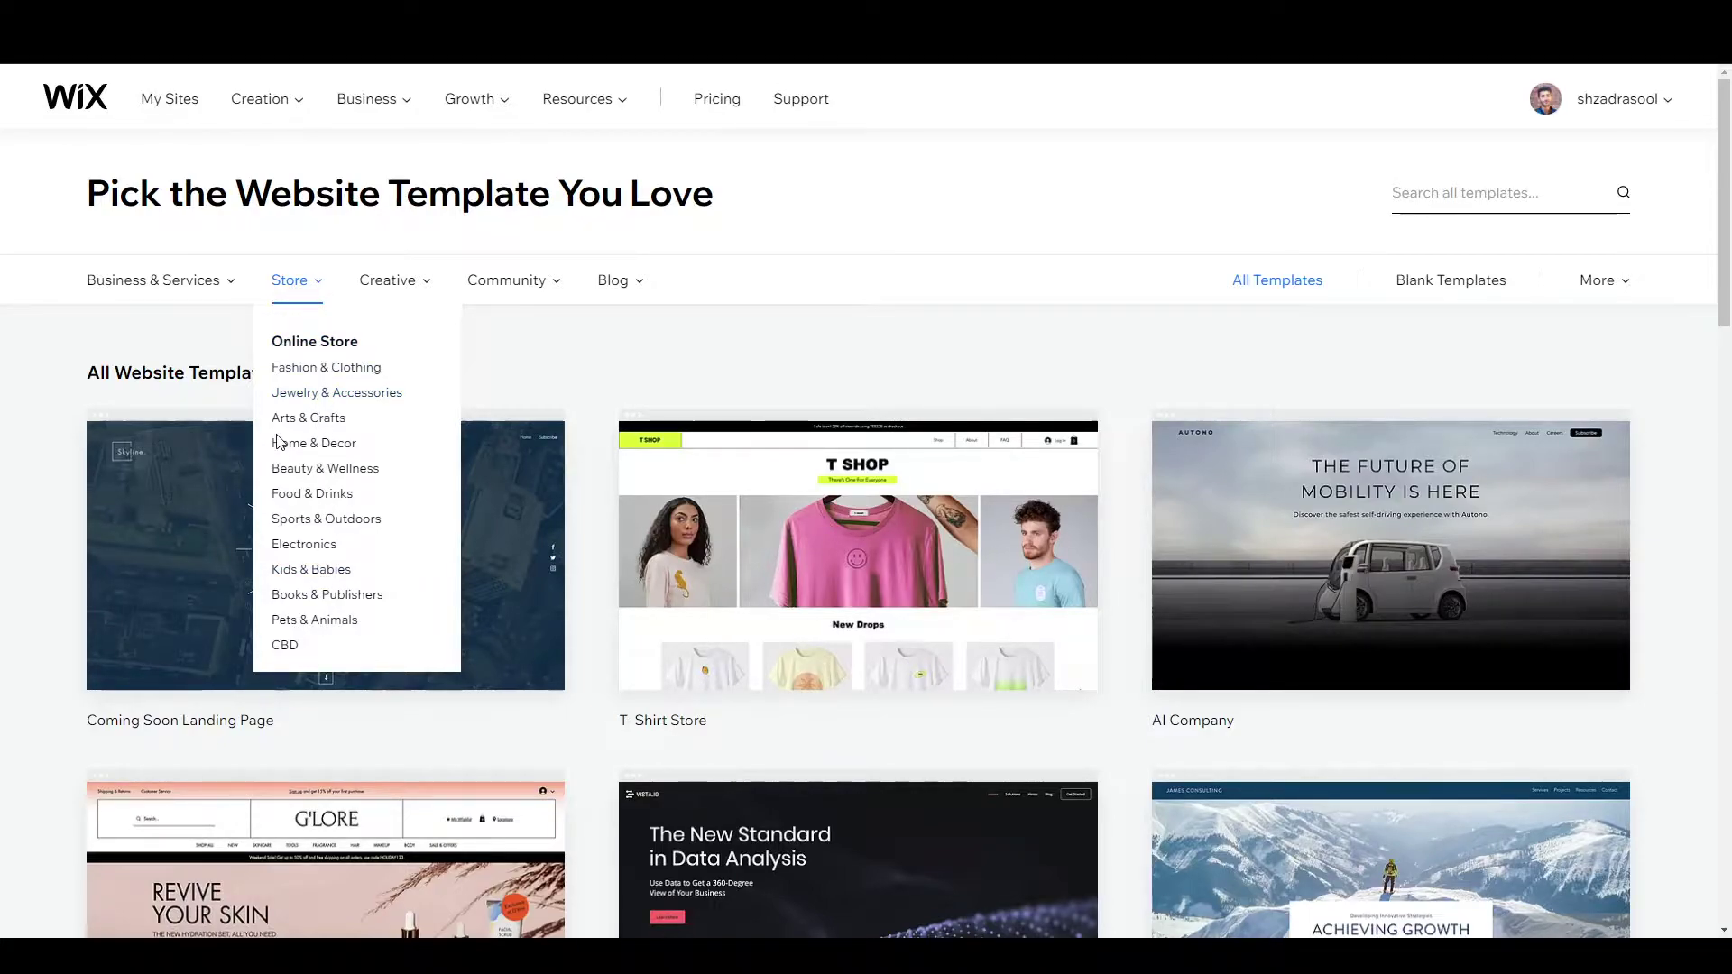
click(288, 547)
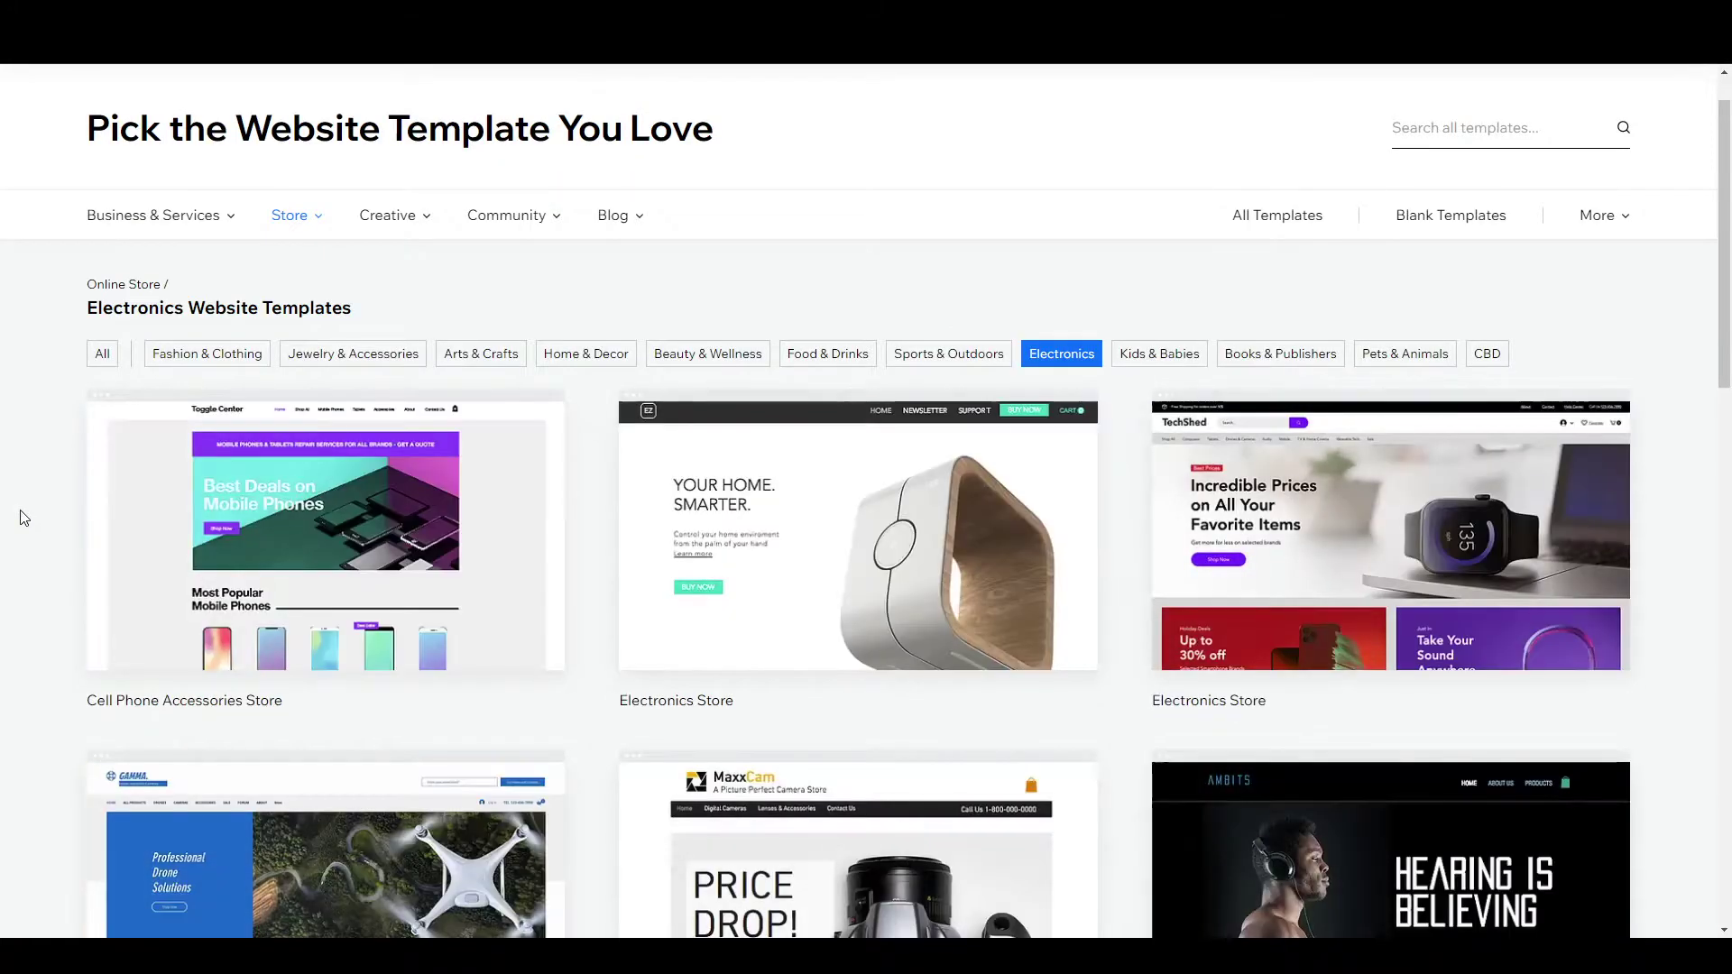
scroll(23, 518, down, 2)
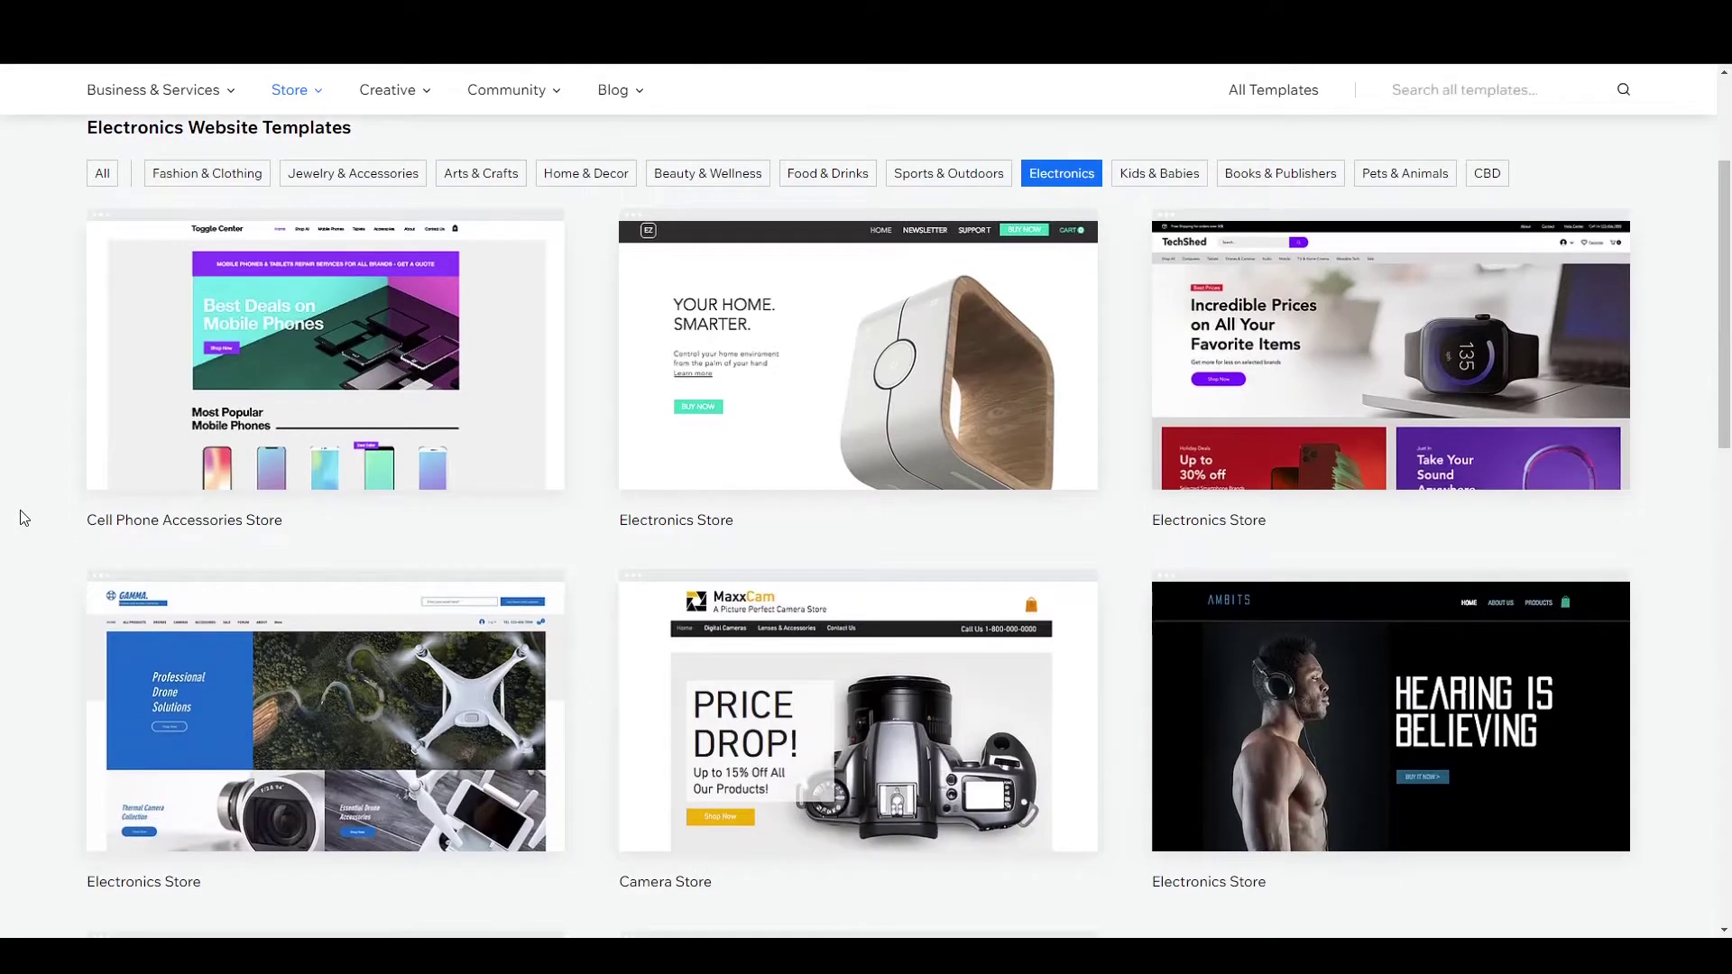
scroll(24, 518, down, 2)
scroll(24, 518, down, 4)
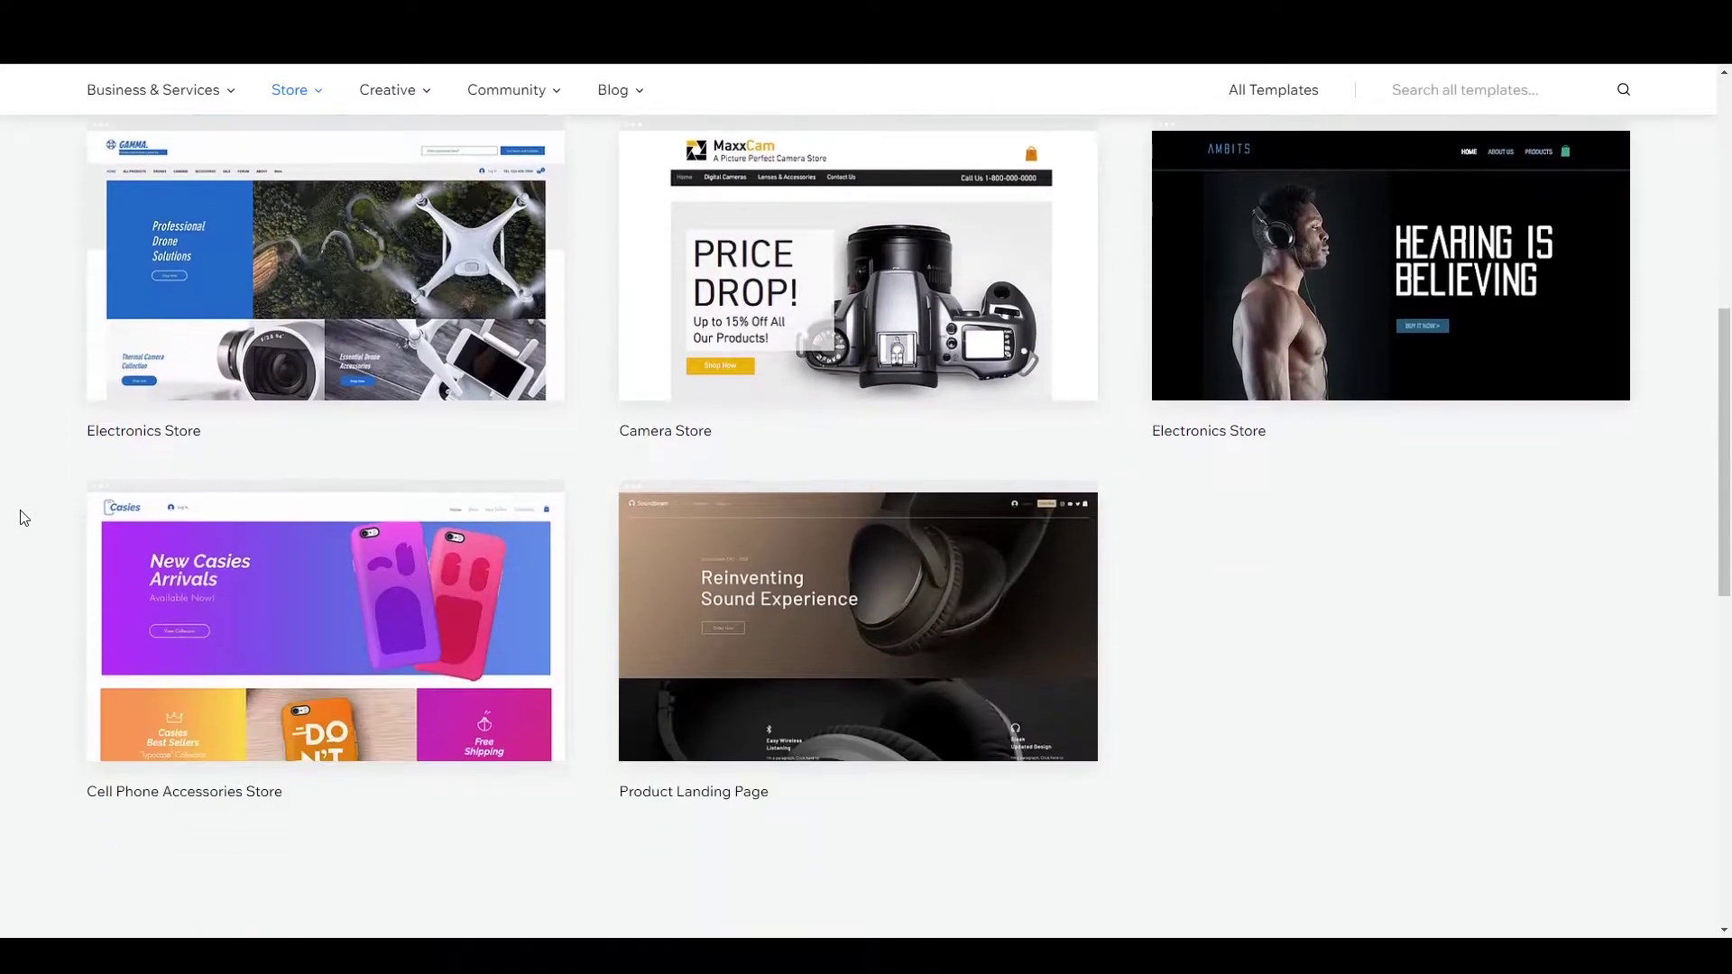
Step: Preview the Product Landing Page template with the headphones design and close the preview
mouse_move(801, 591)
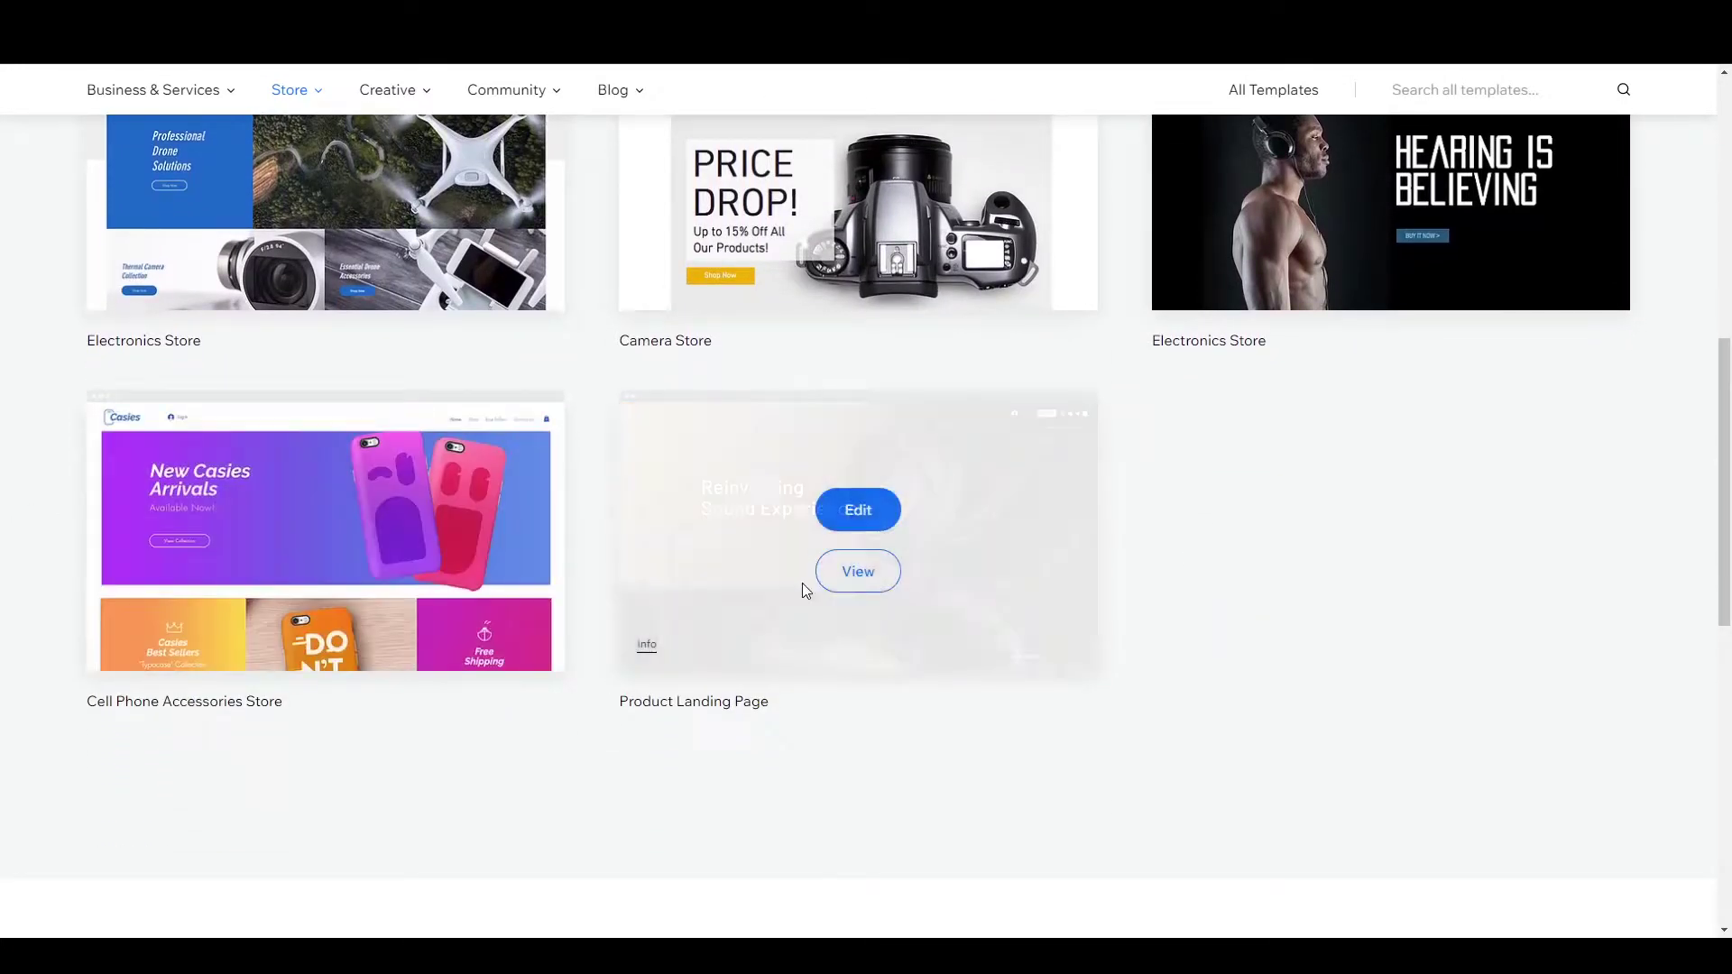
click(857, 578)
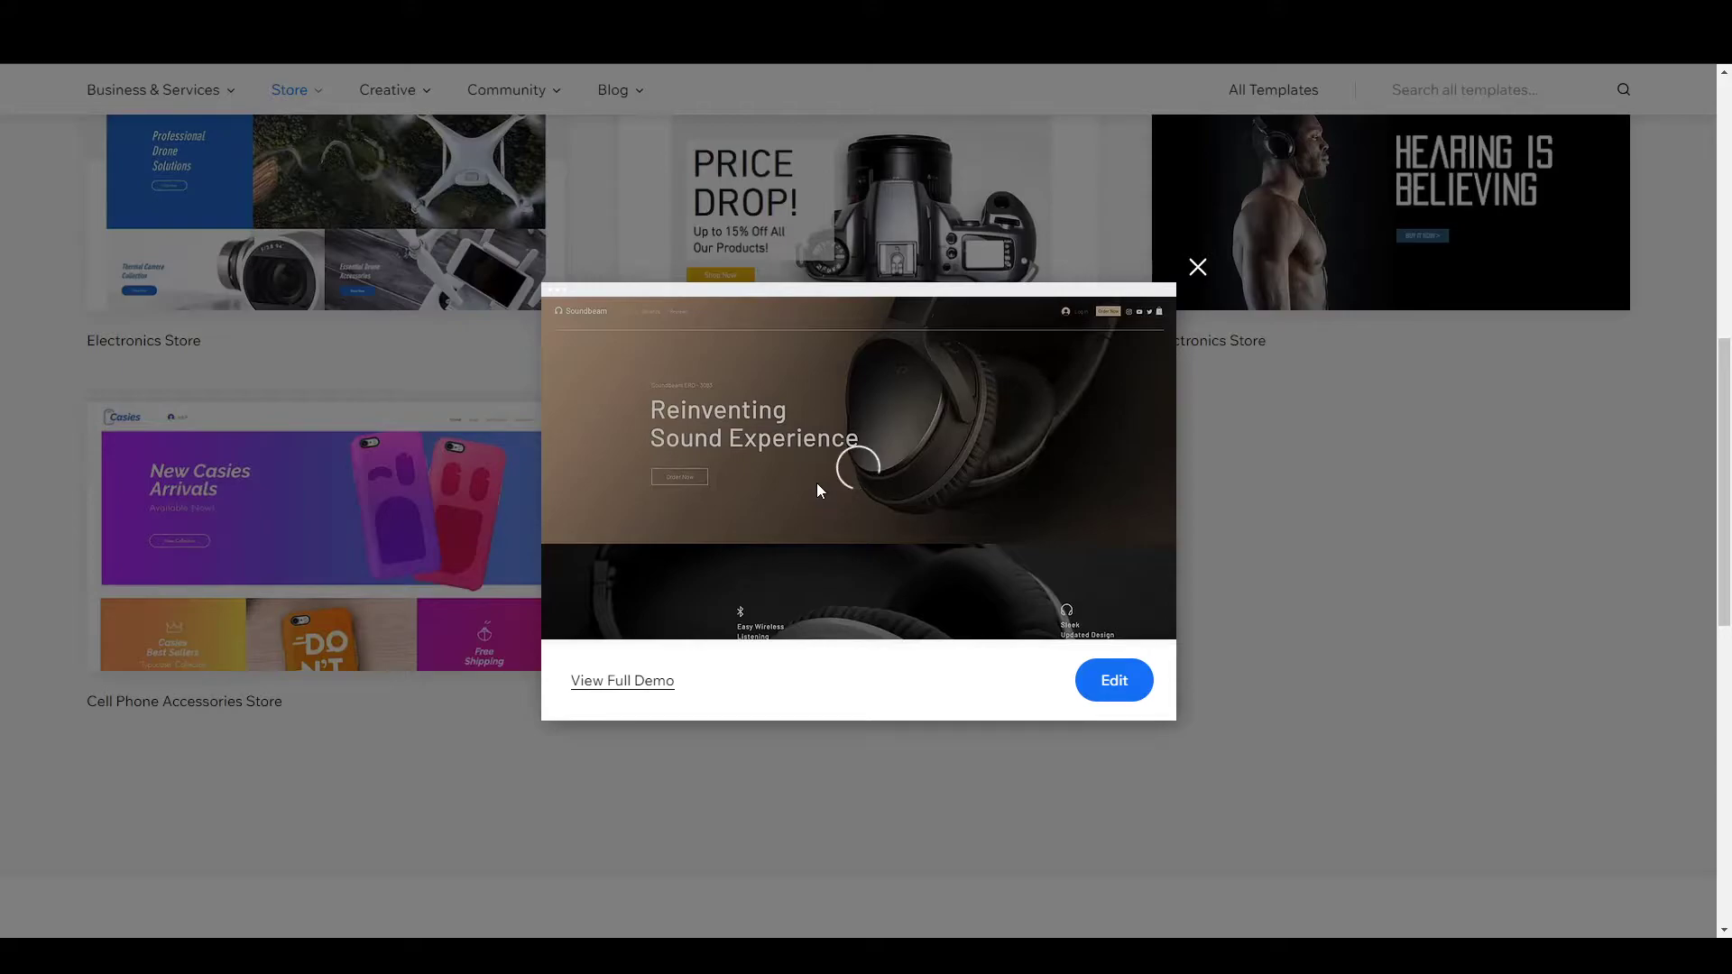
click(1198, 267)
scroll(96, 359, up, 2)
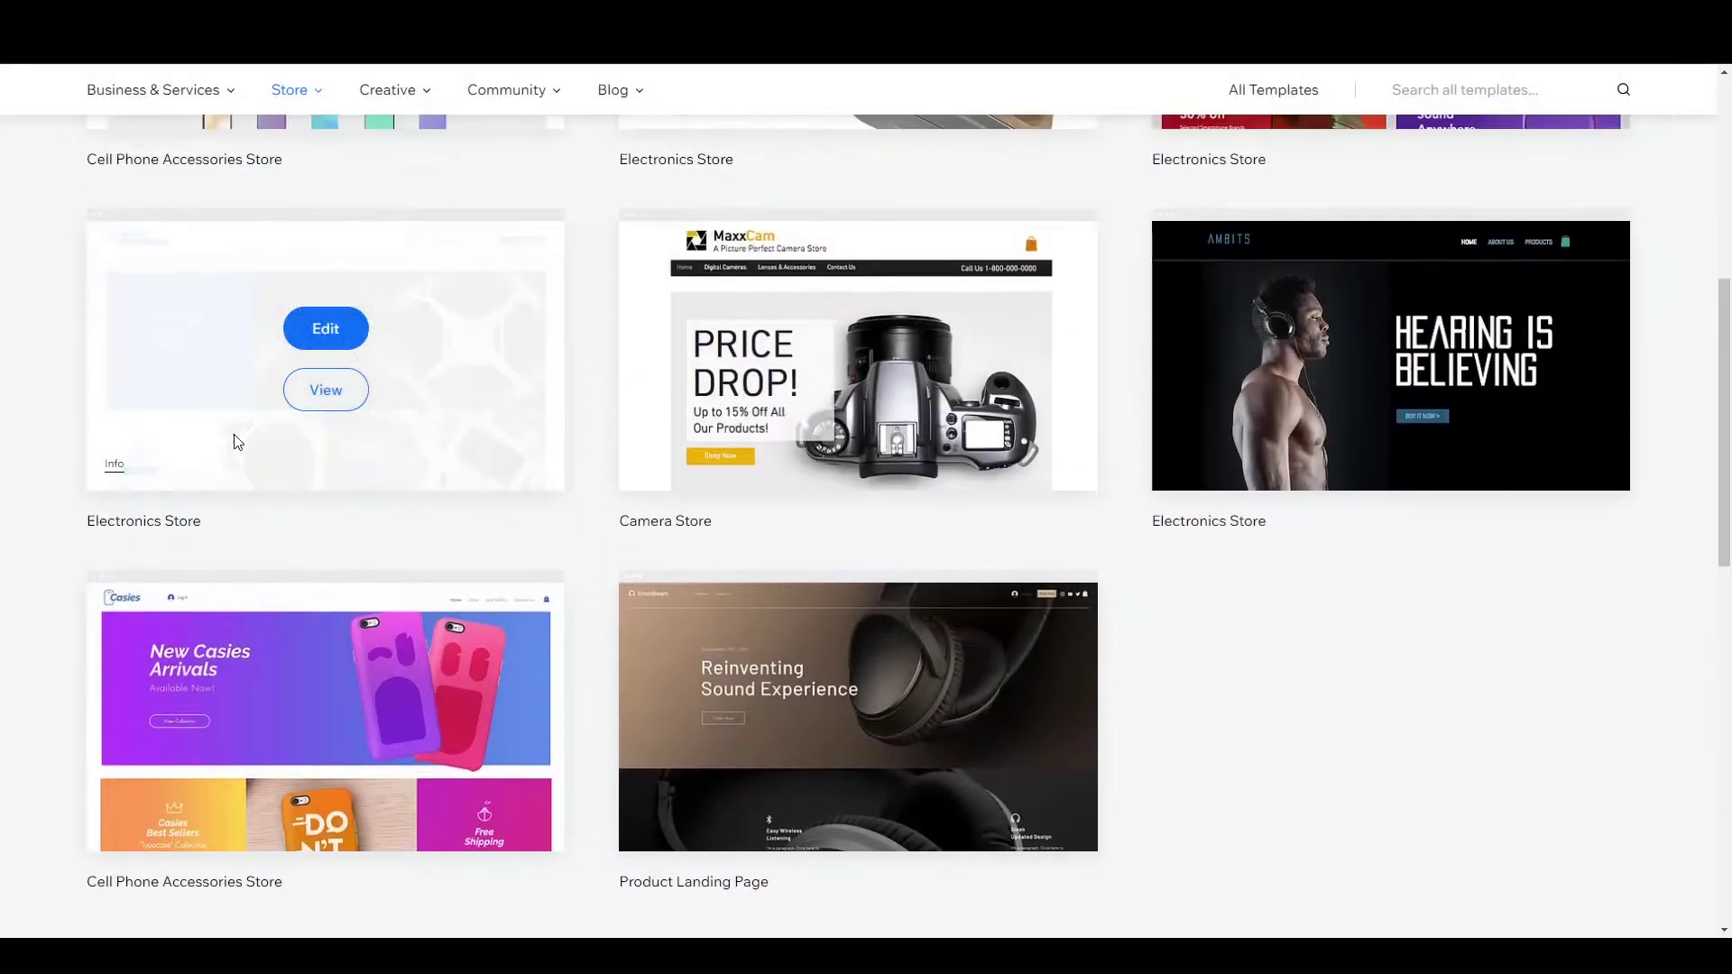
Step: Open the full demo of the GAMMA drone Electronics Store template and examine its home page
click(324, 387)
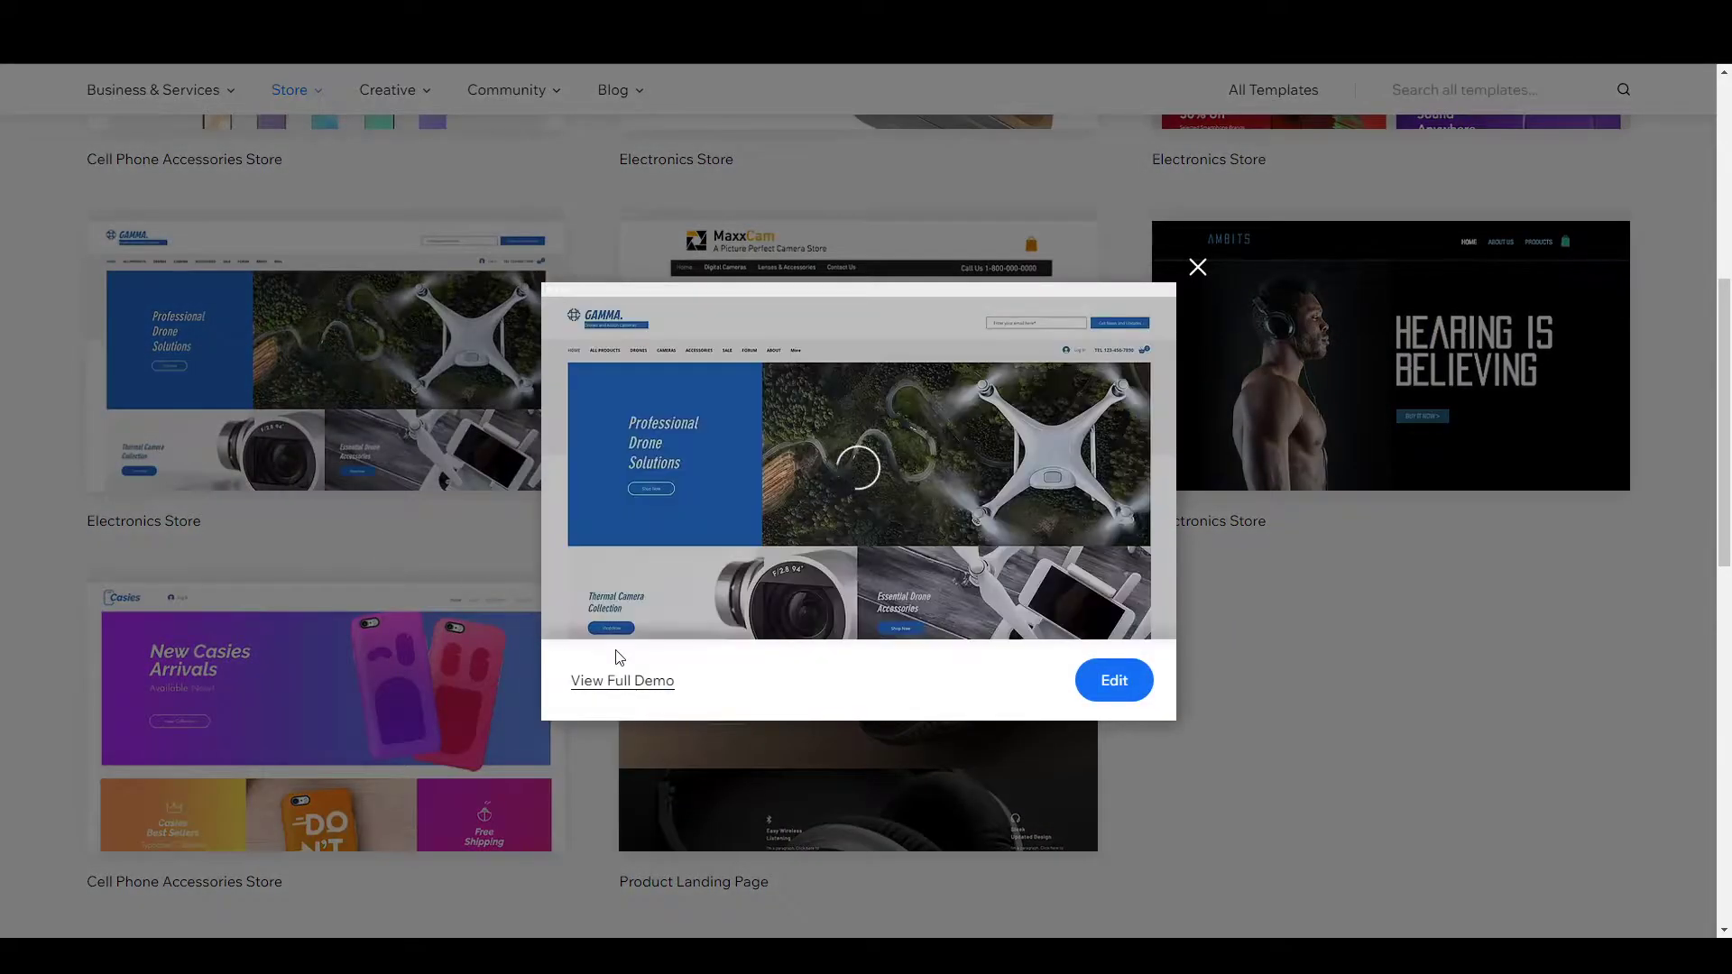
click(611, 684)
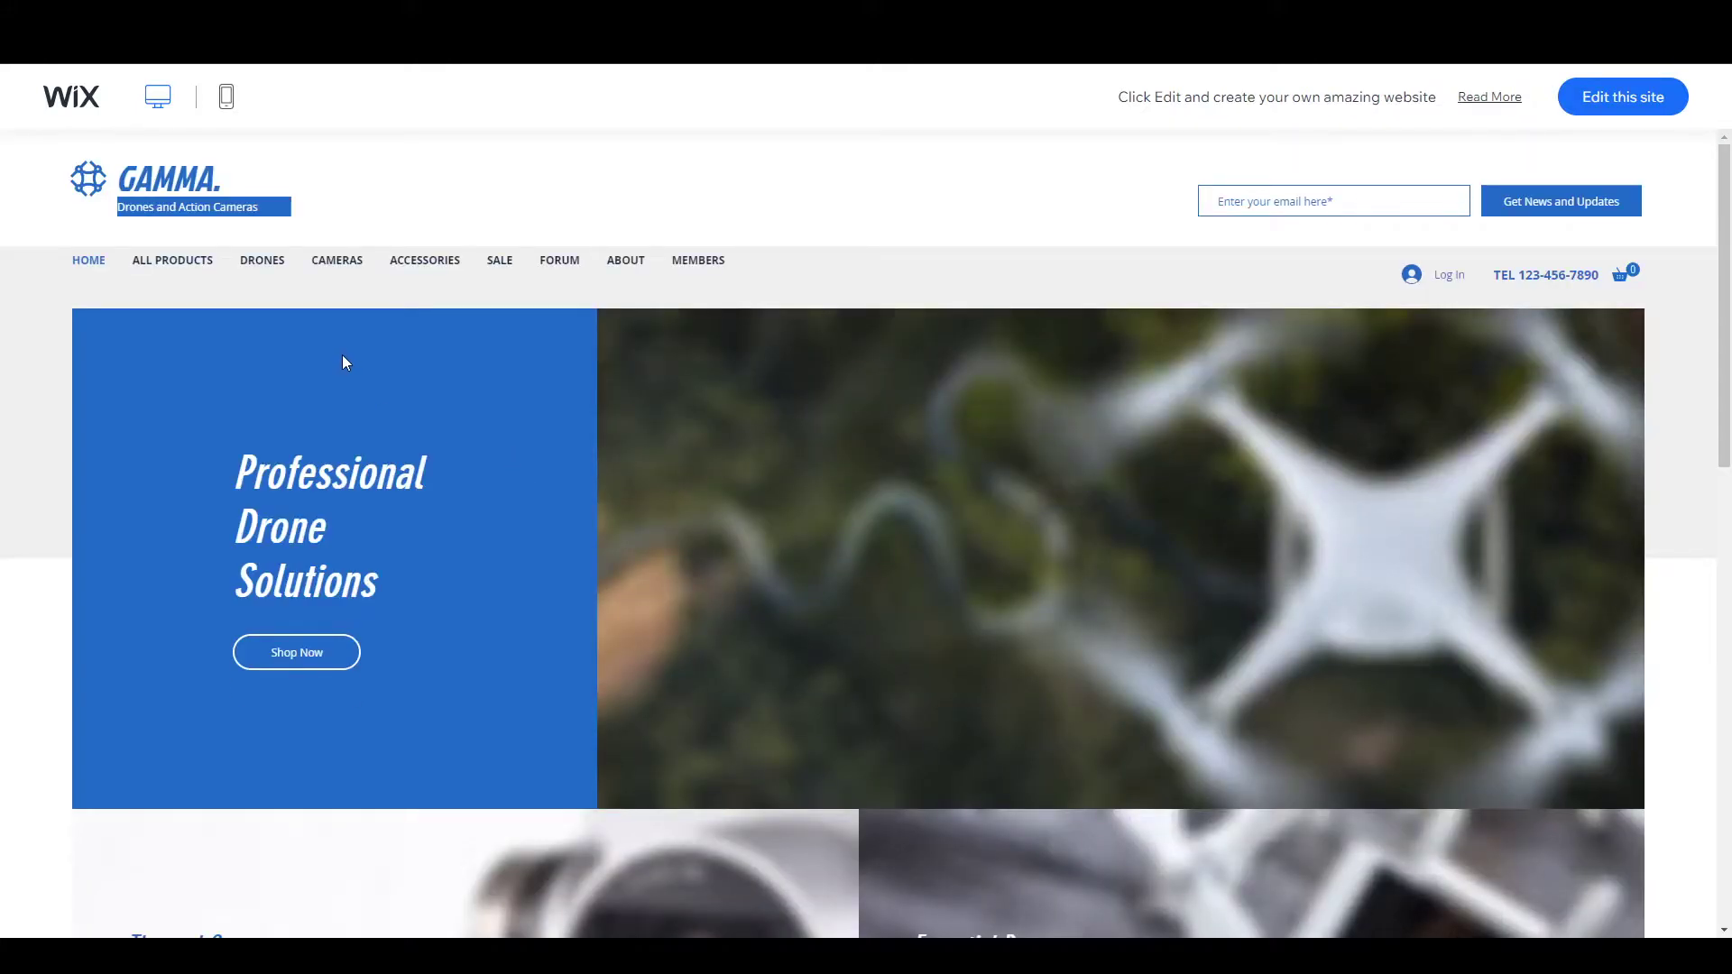
scroll(344, 362, down, 5)
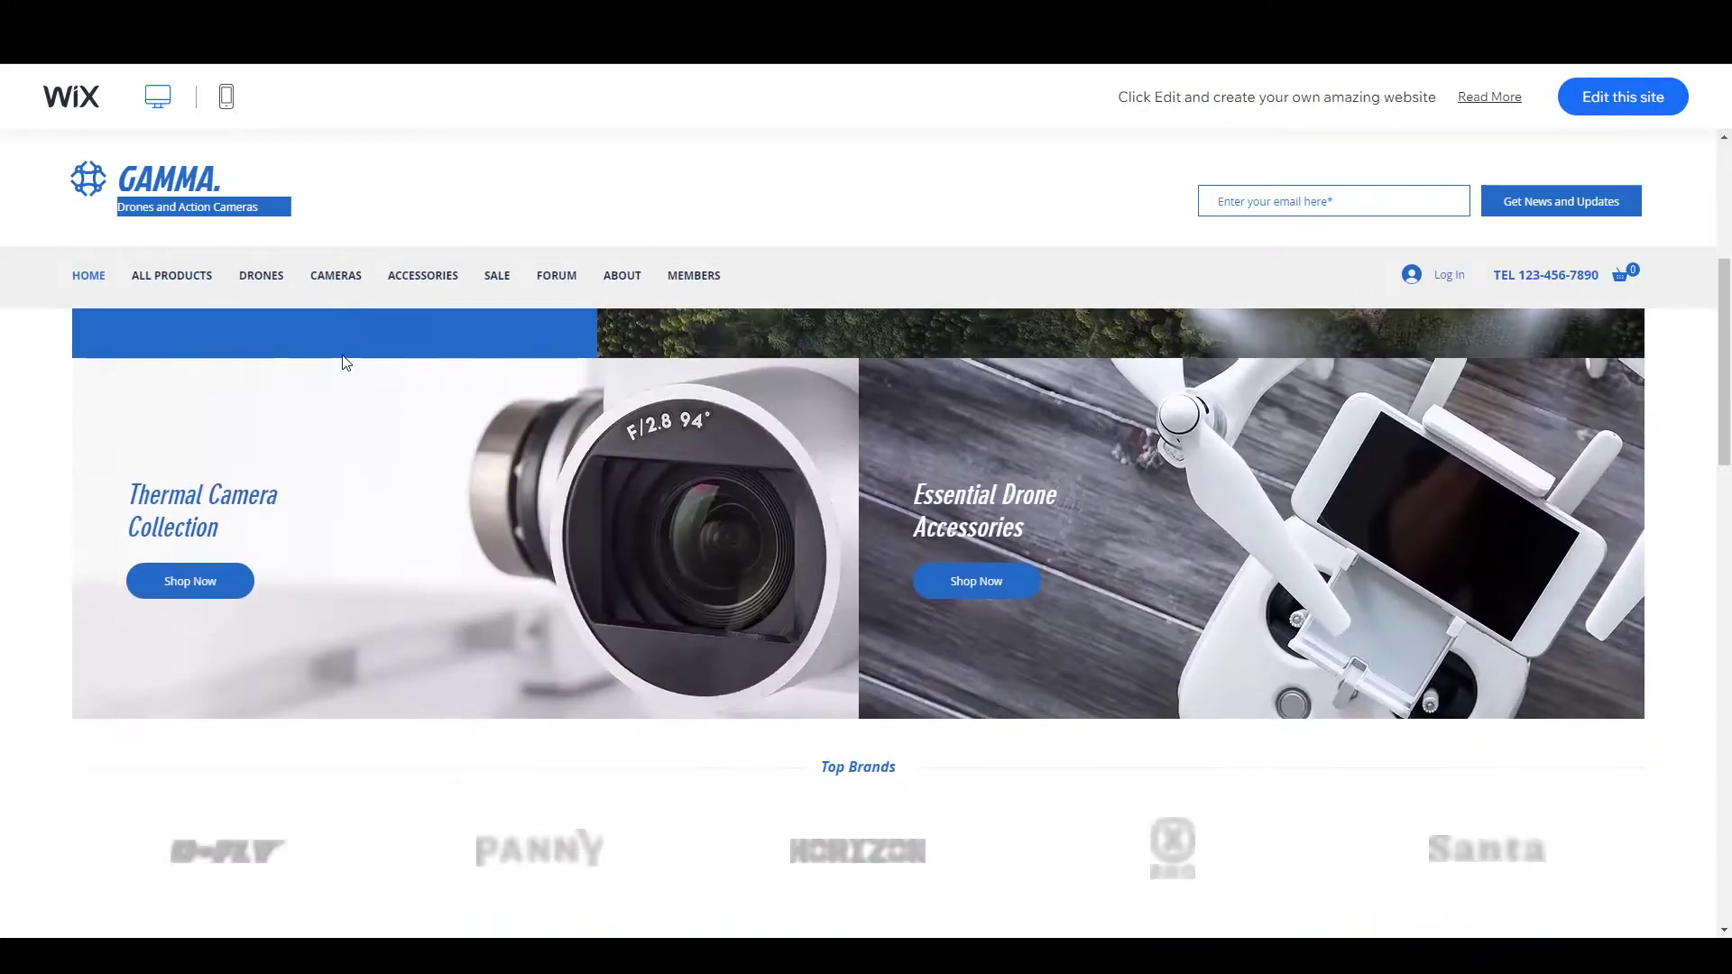
scroll(344, 362, down, 5)
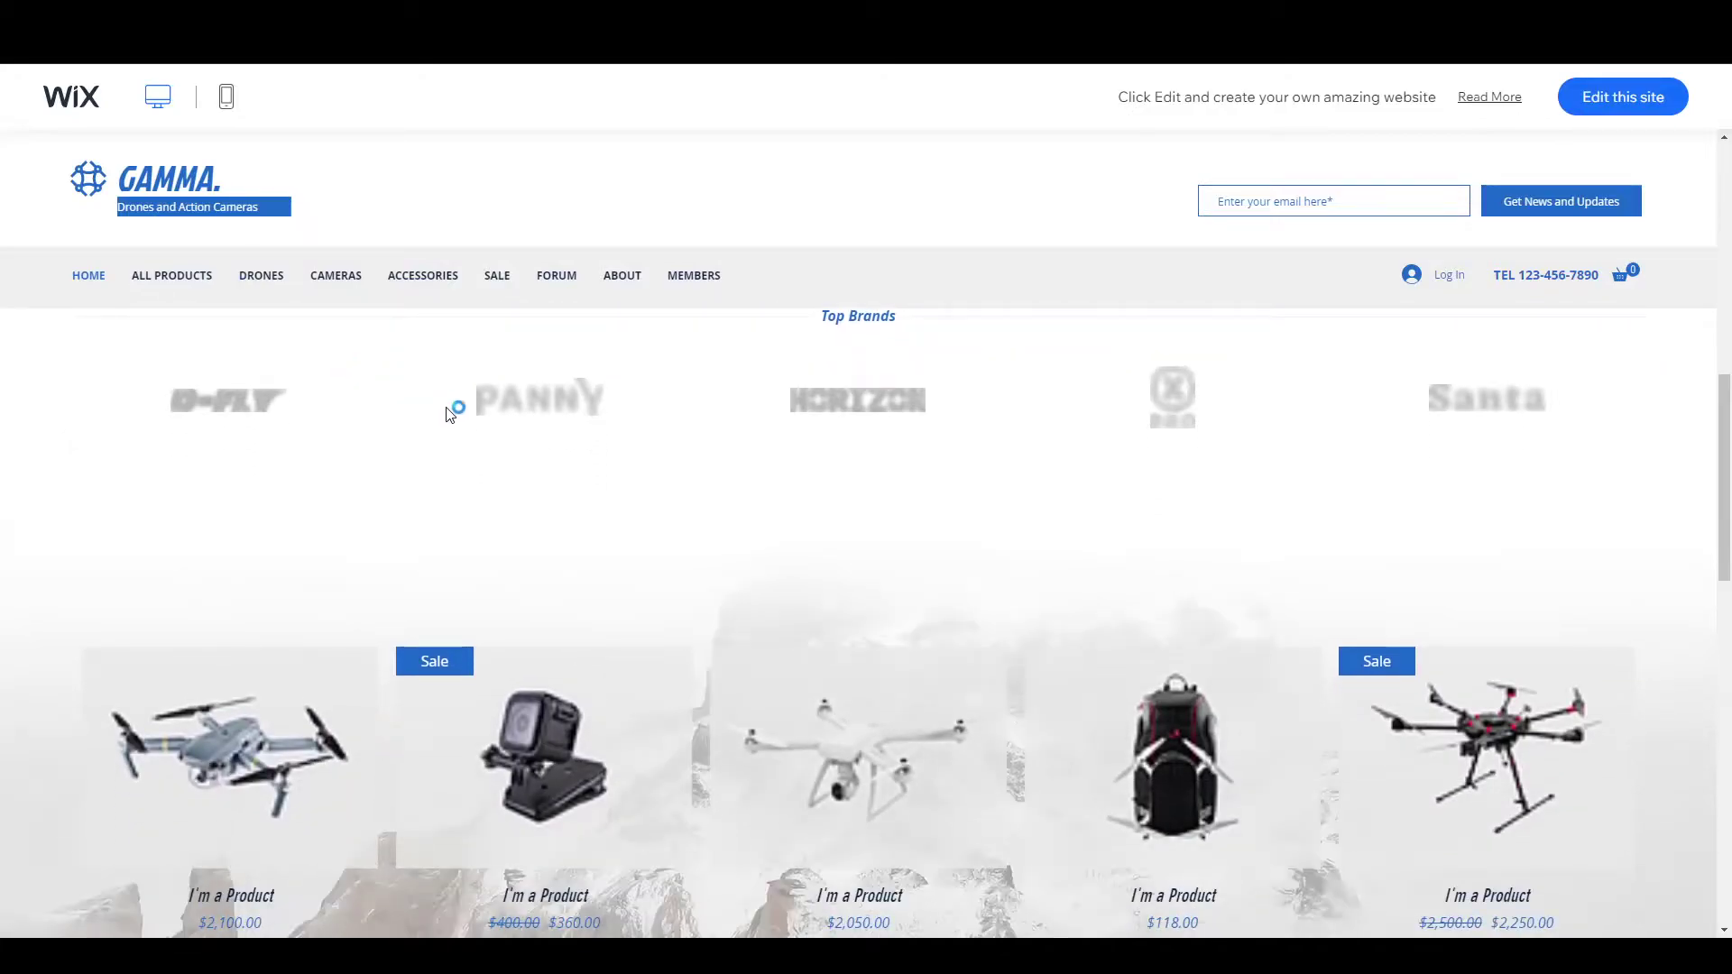
Step: Look through the bestsellers and new products on the GAMMA home page, dismissing the prompt to edit the template
scroll(717, 544, down, 4)
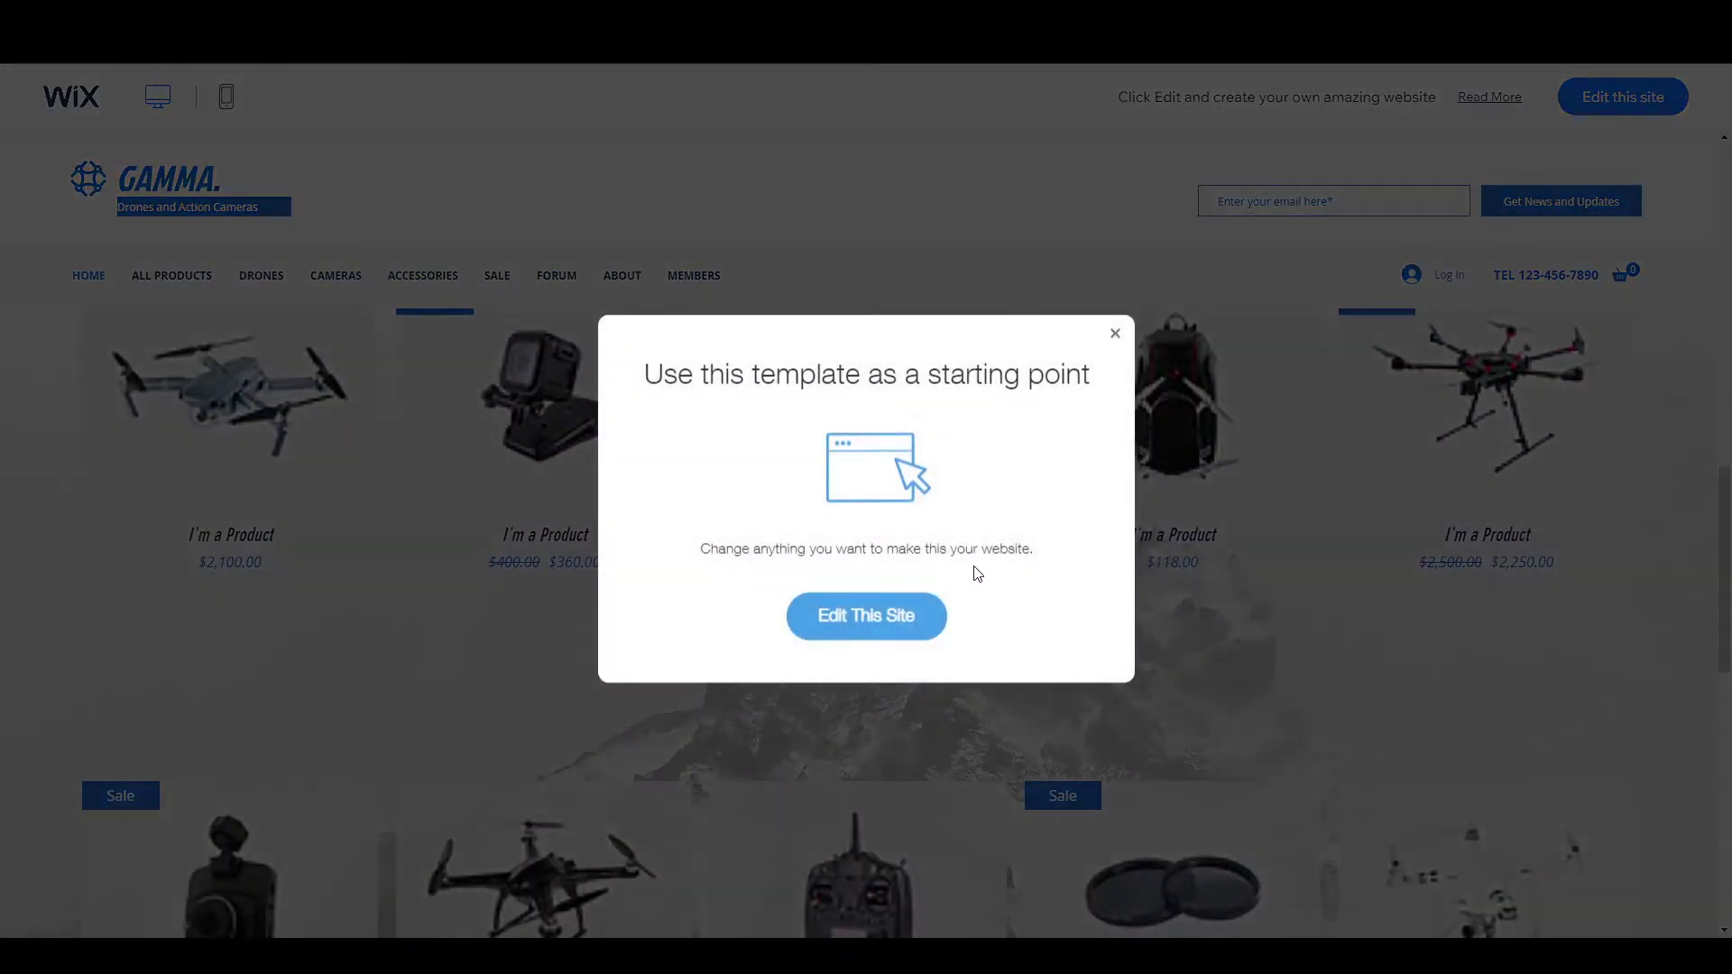
click(1115, 334)
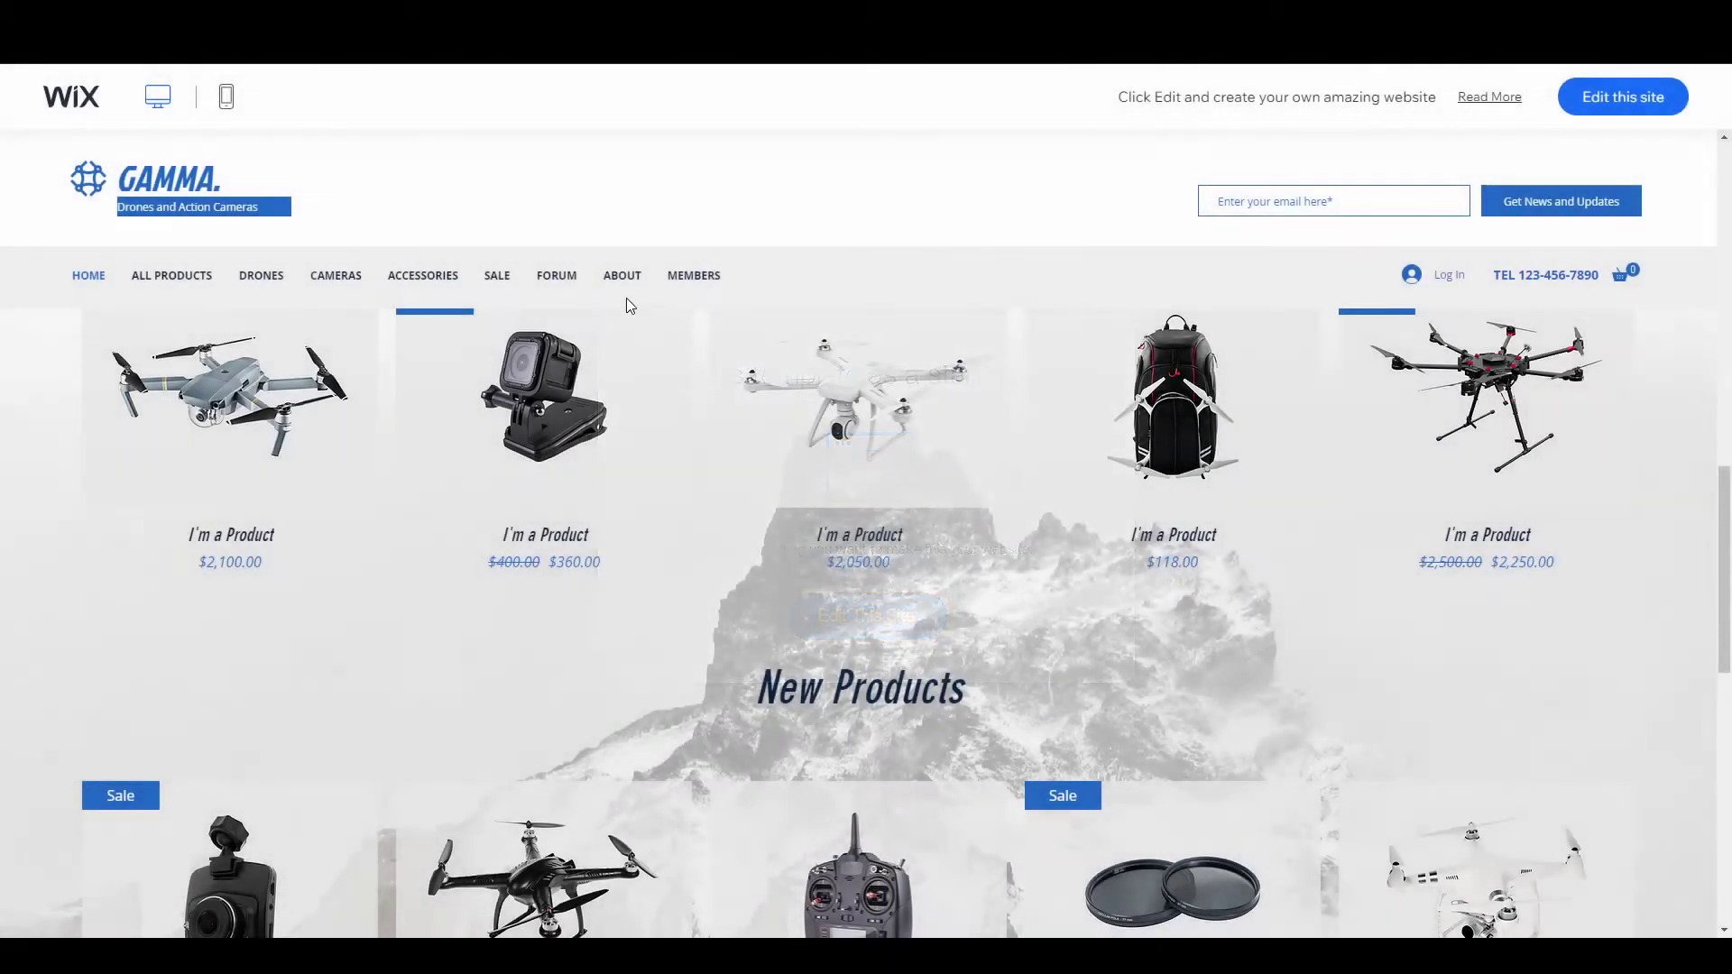
scroll(327, 383, down, 4)
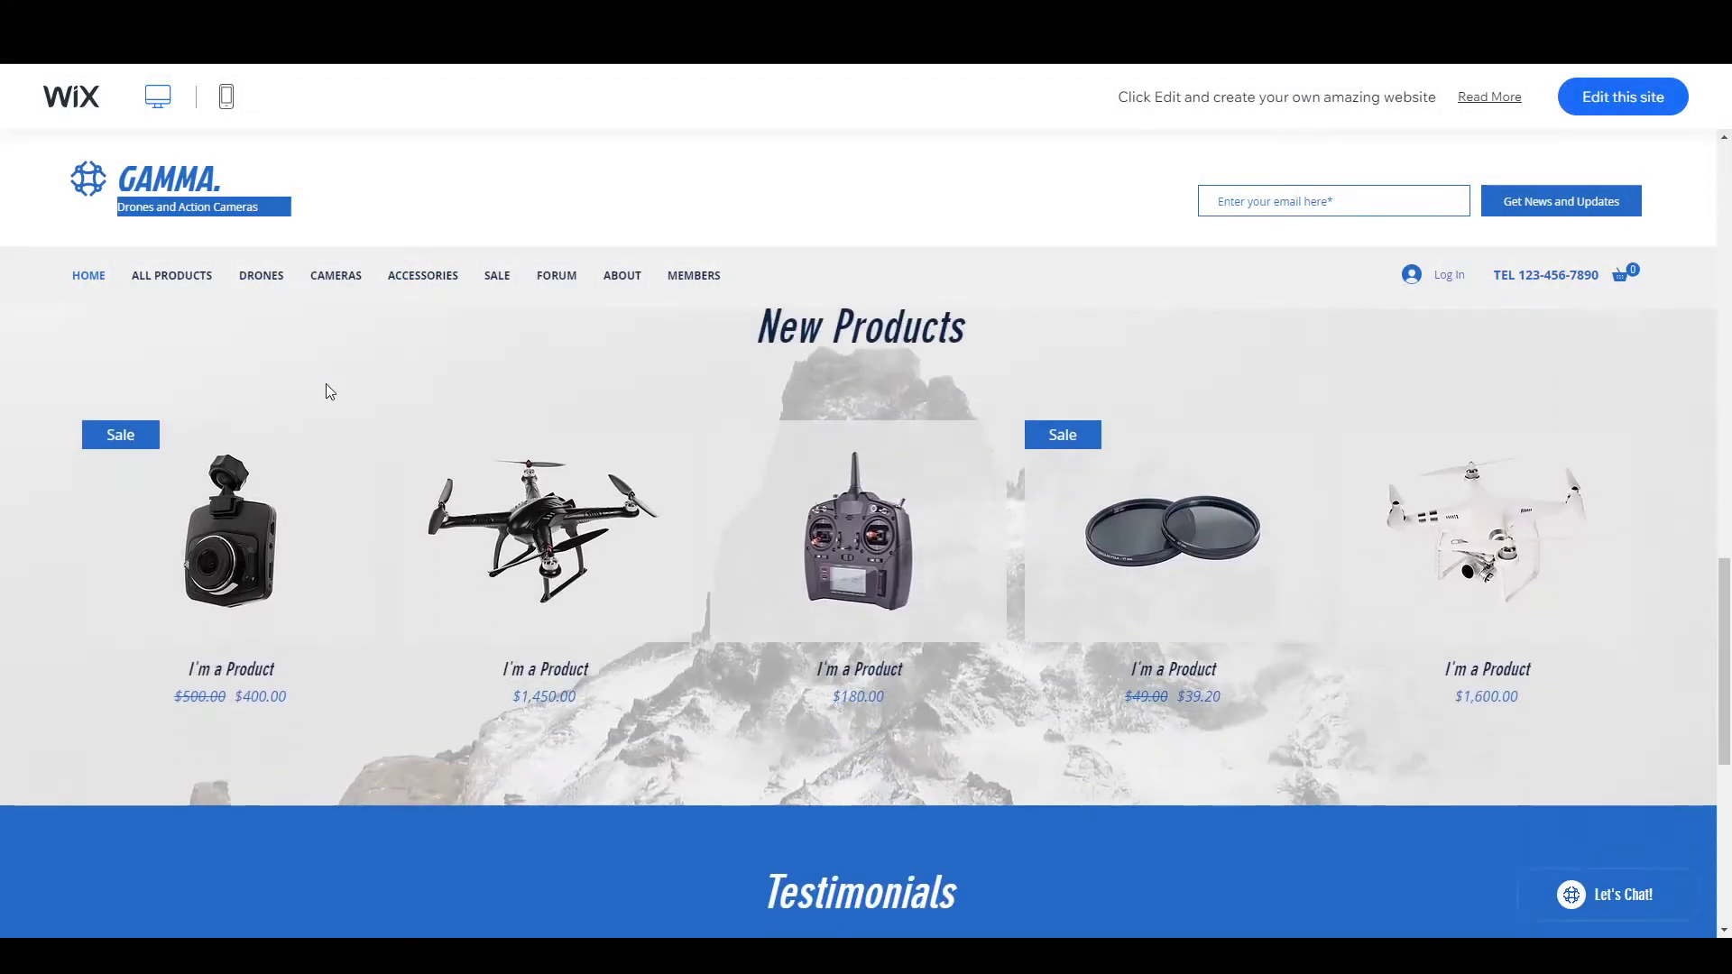
Step: Switch the GAMMA demo to the mobile preview and look through its home page
click(230, 101)
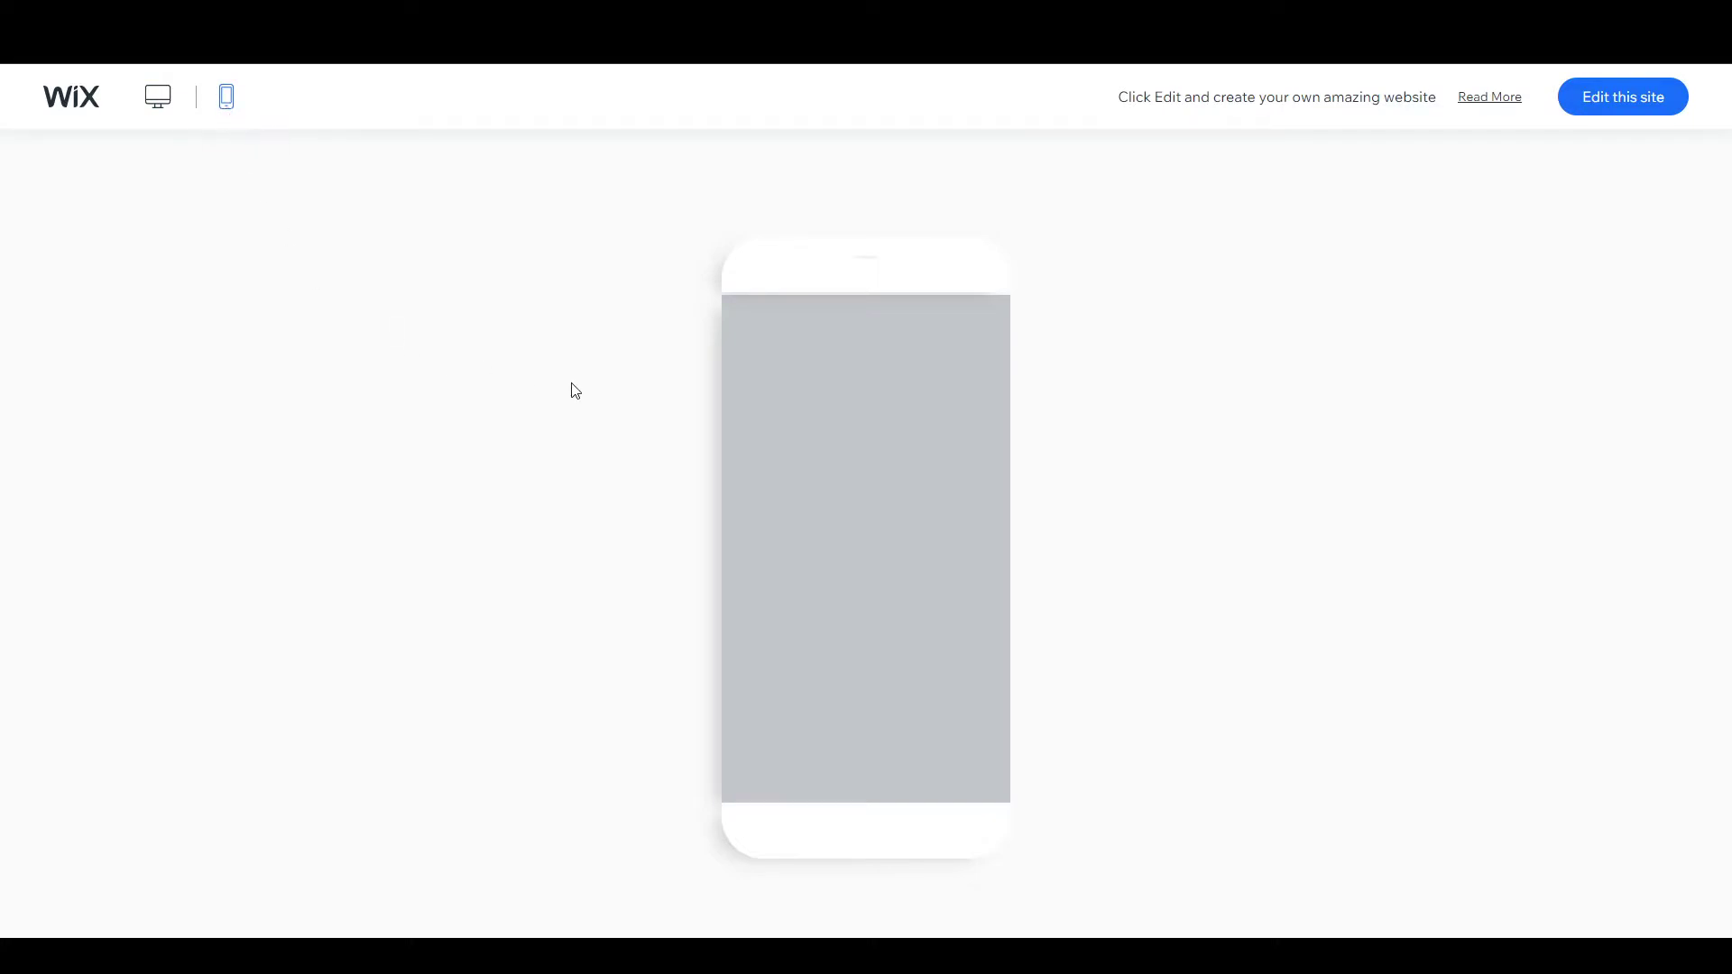
scroll(834, 447, down, 4)
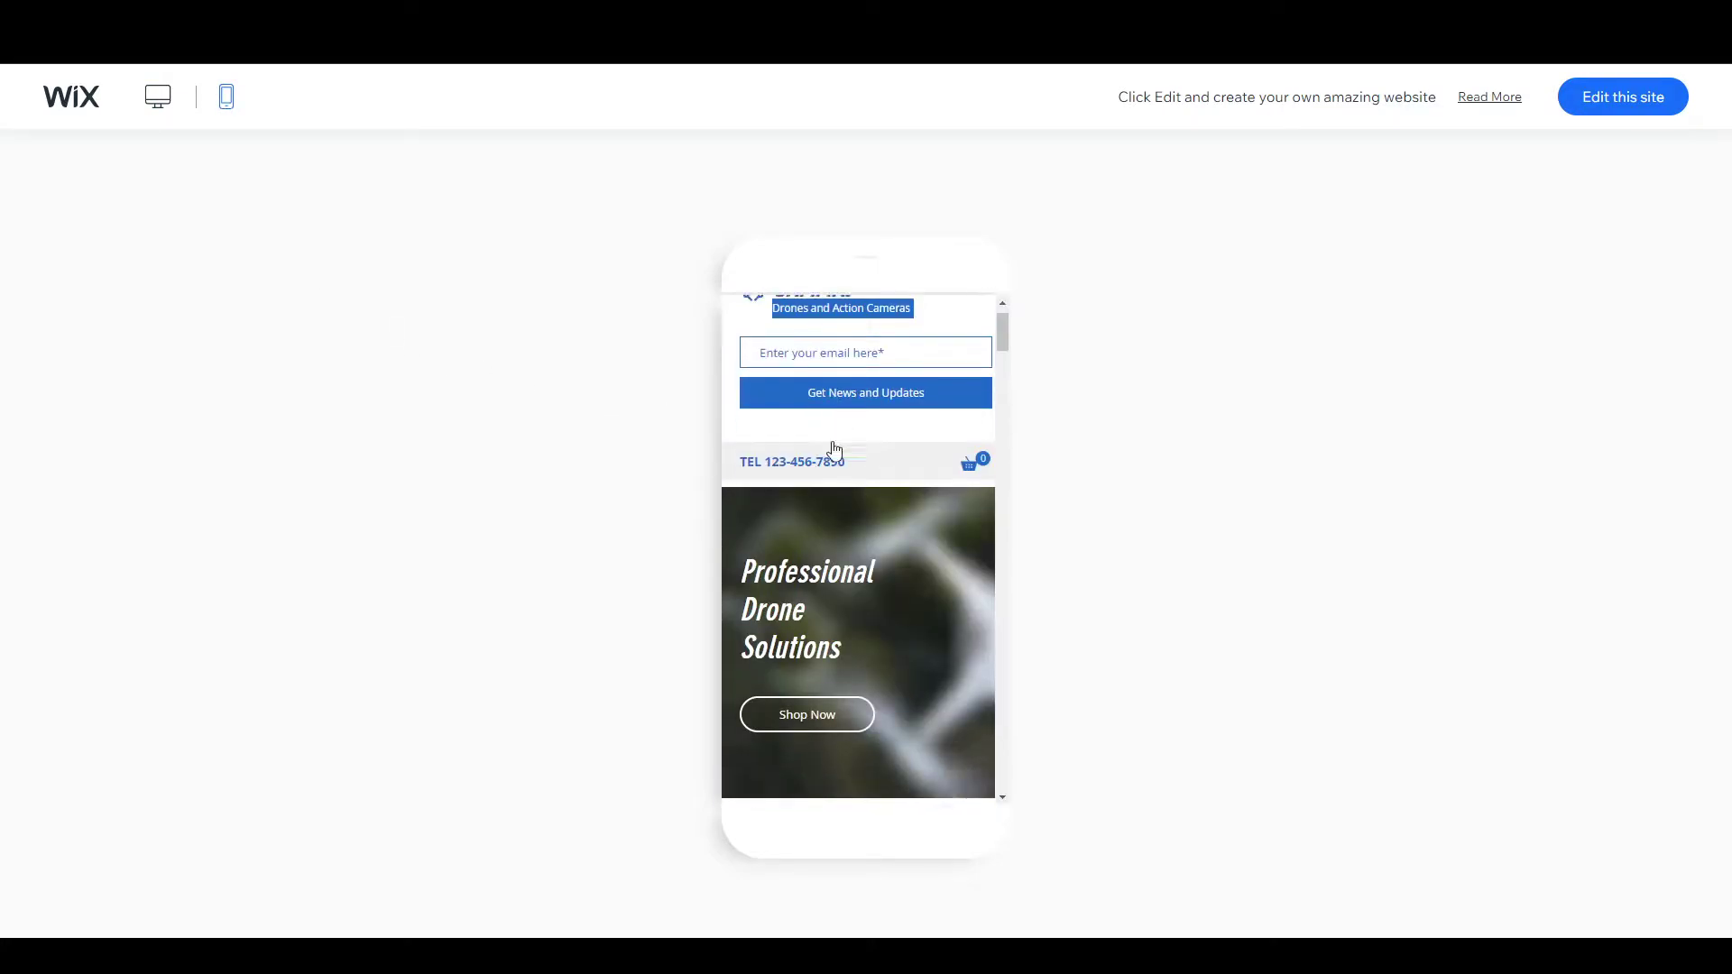
scroll(832, 448, down, 10)
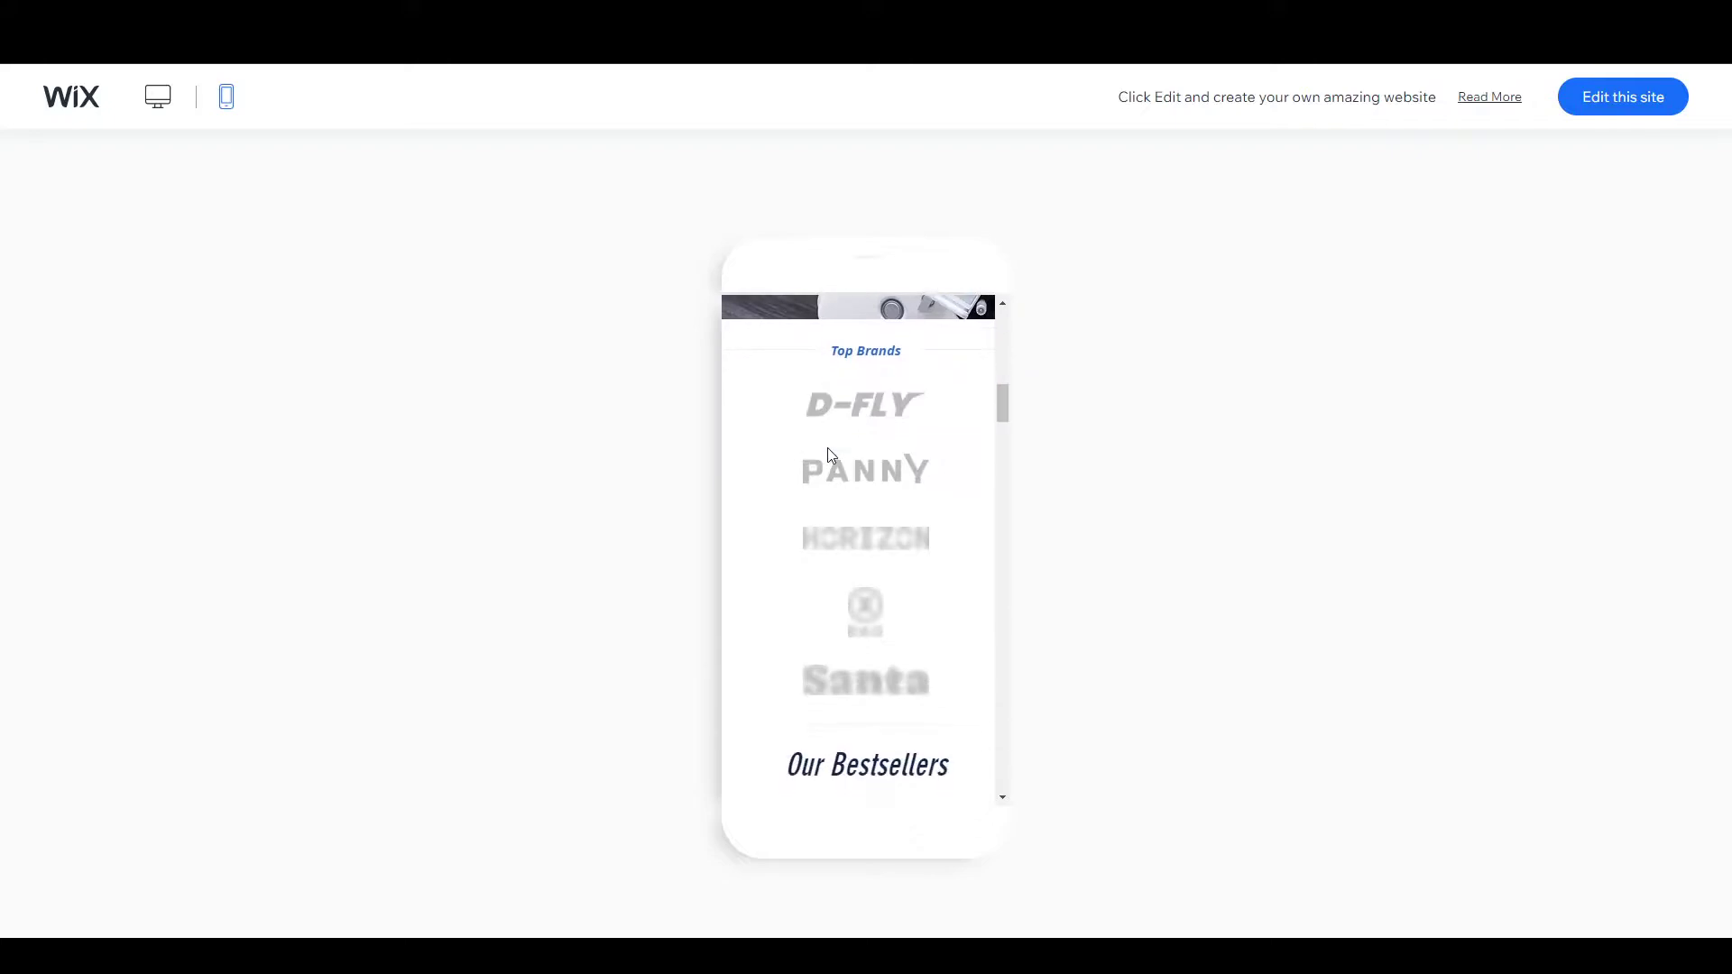
scroll(832, 456, down, 6)
scroll(824, 458, up, 3)
scroll(822, 456, up, 15)
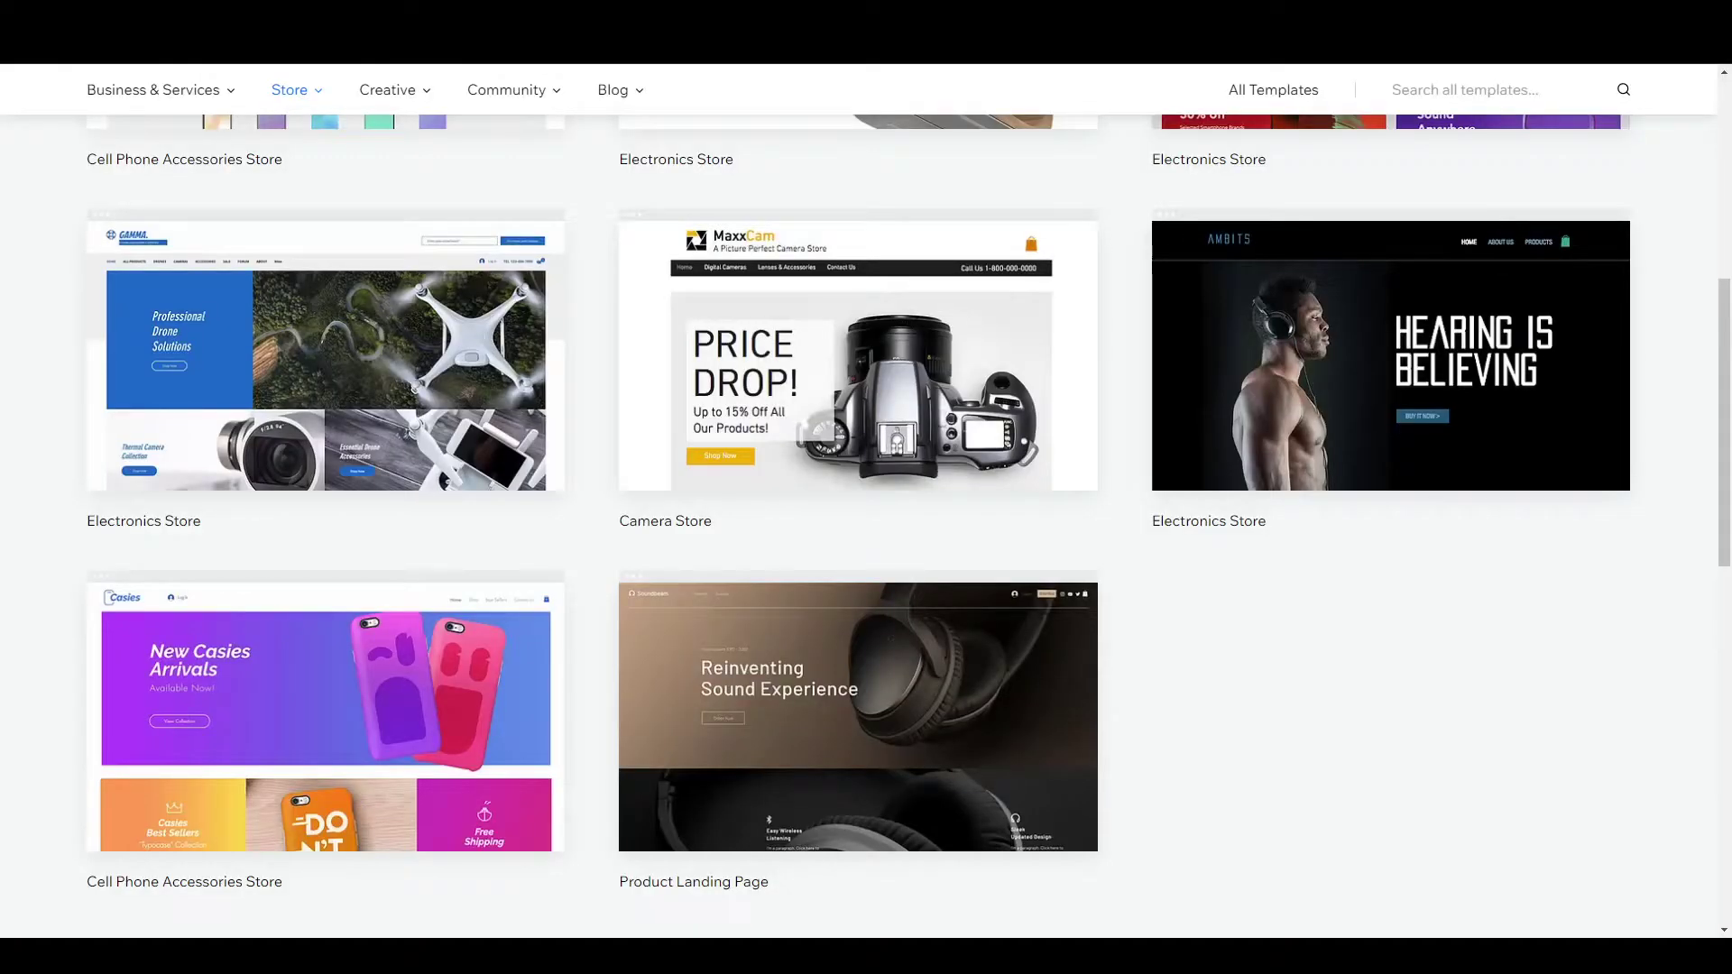
Step: Open the full demo of the TechShed Electronics Store template and look through its home page
scroll(1208, 474, up, 4)
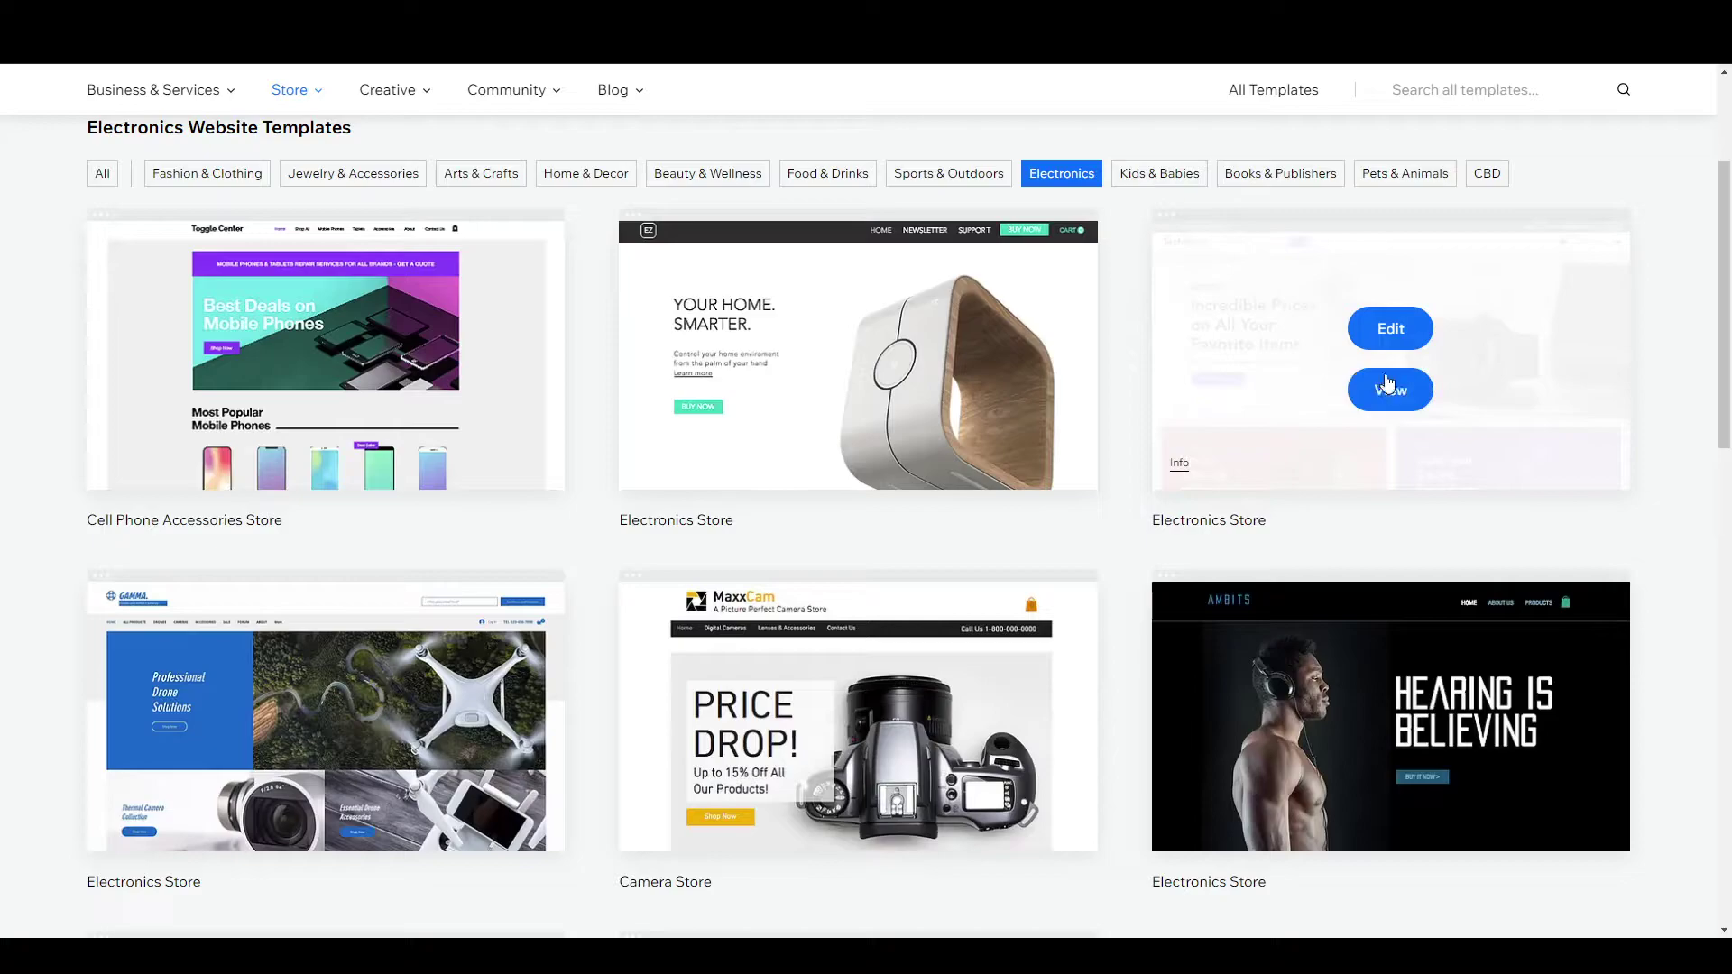
click(1389, 388)
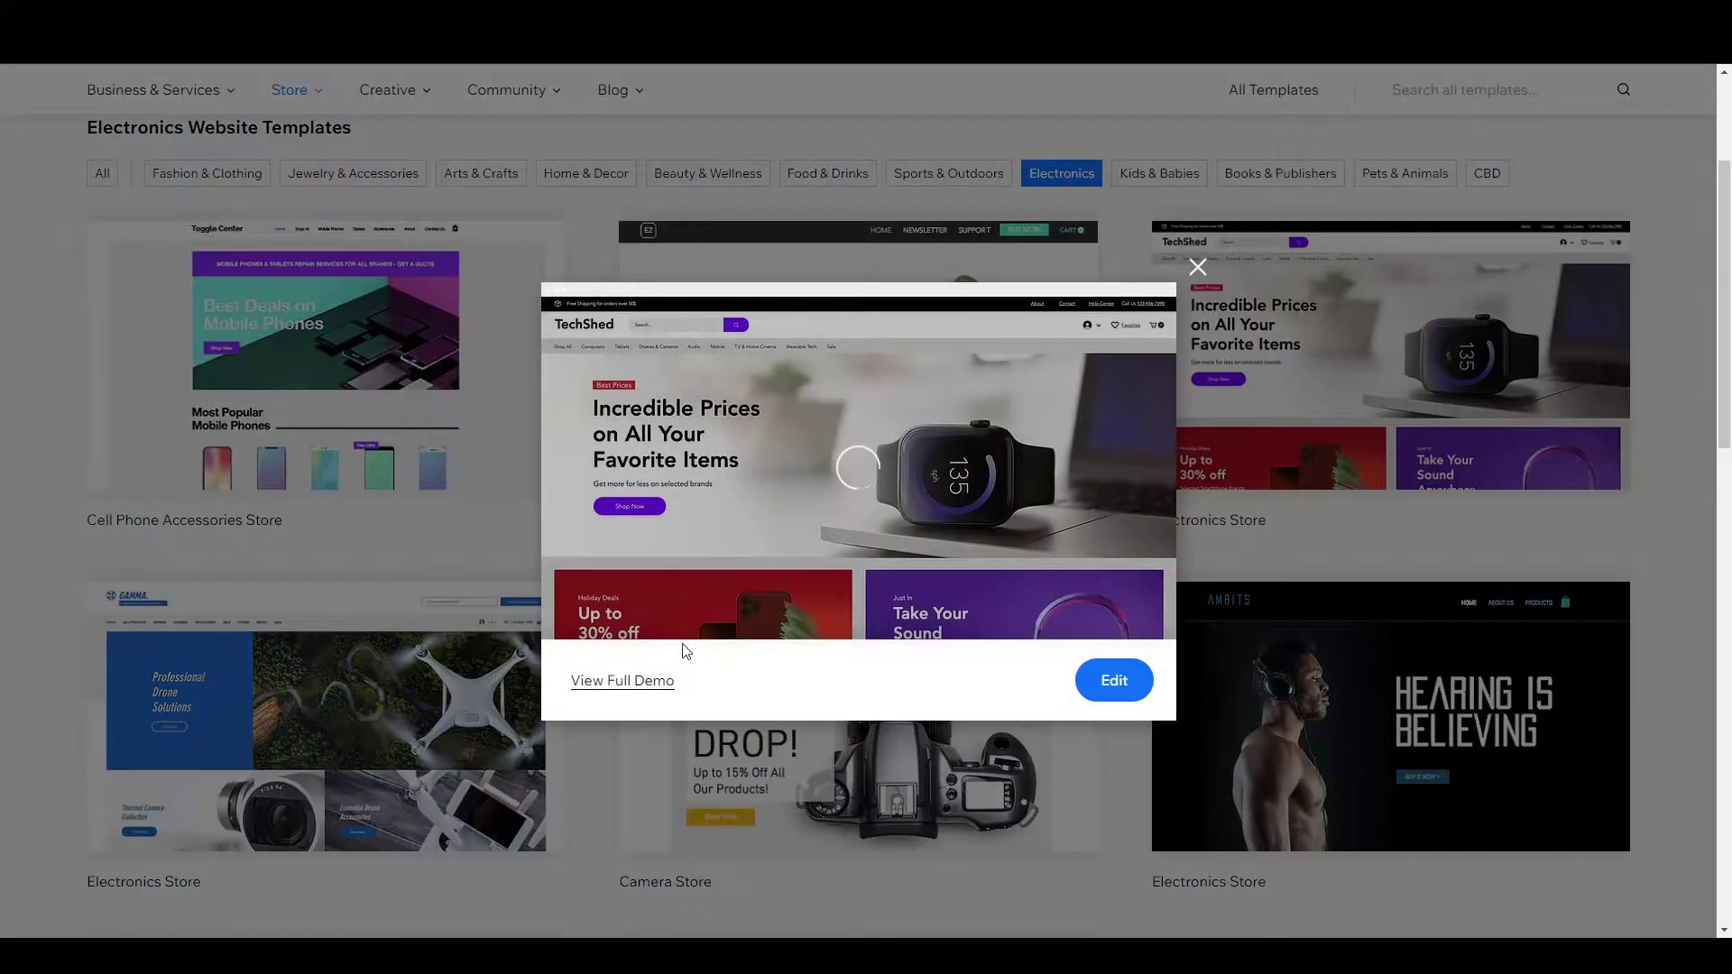
click(631, 681)
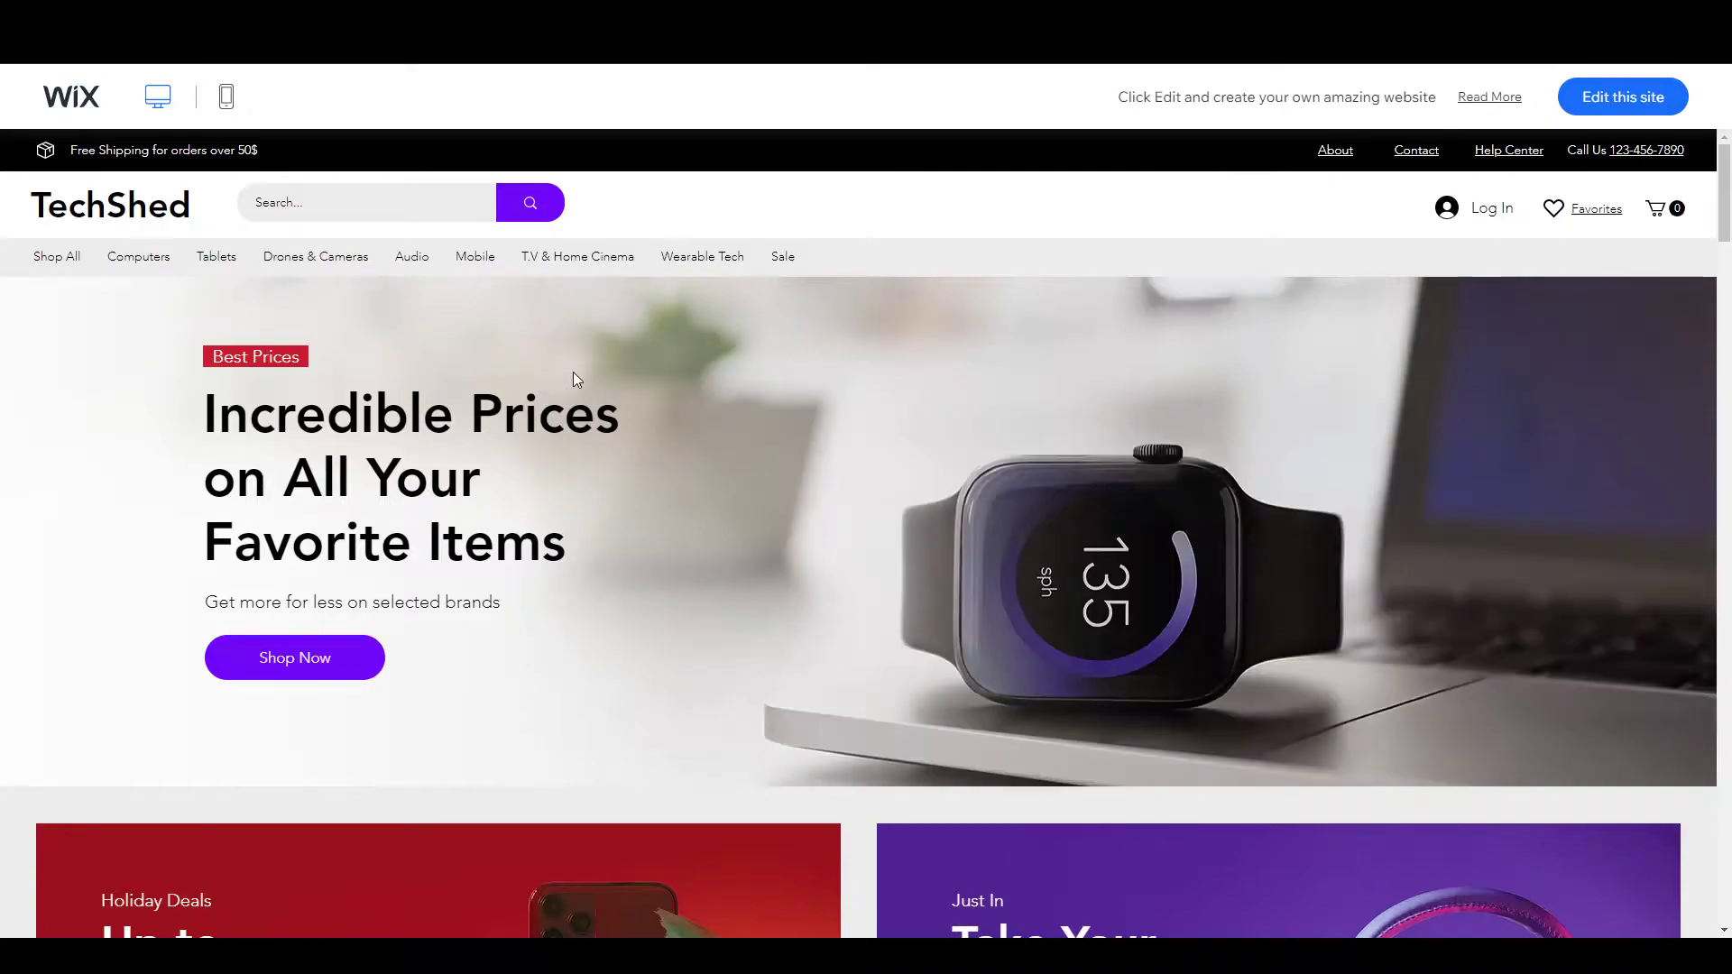
scroll(794, 516, down, 6)
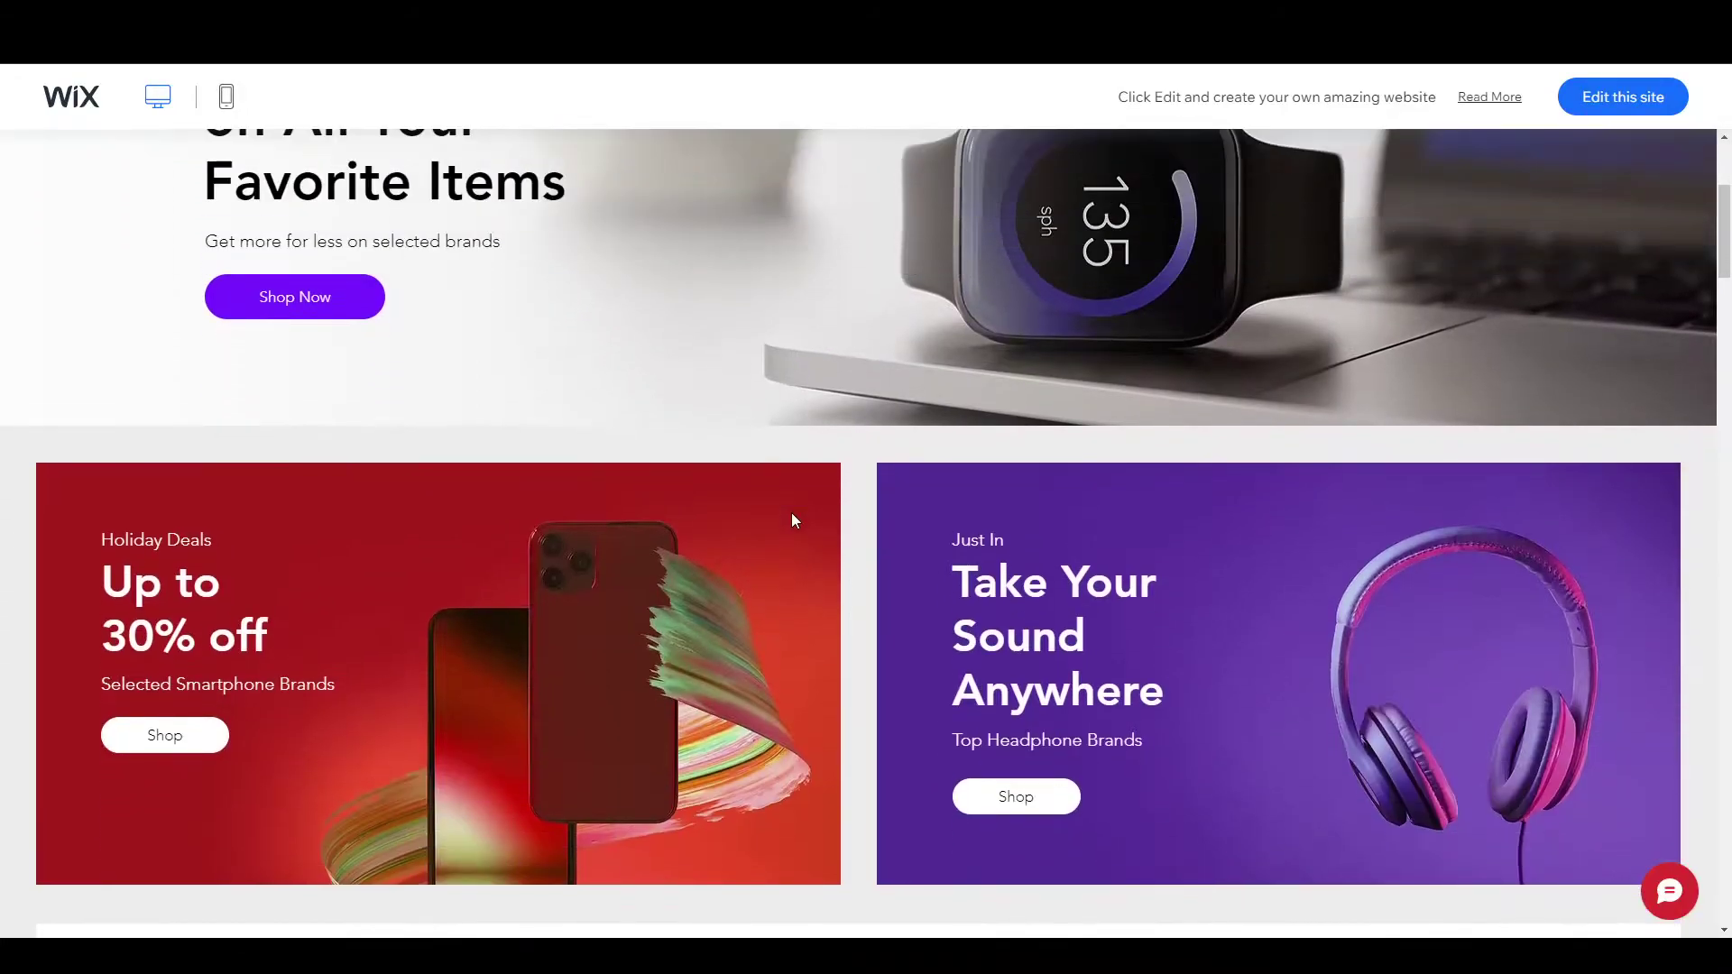
scroll(793, 521, down, 8)
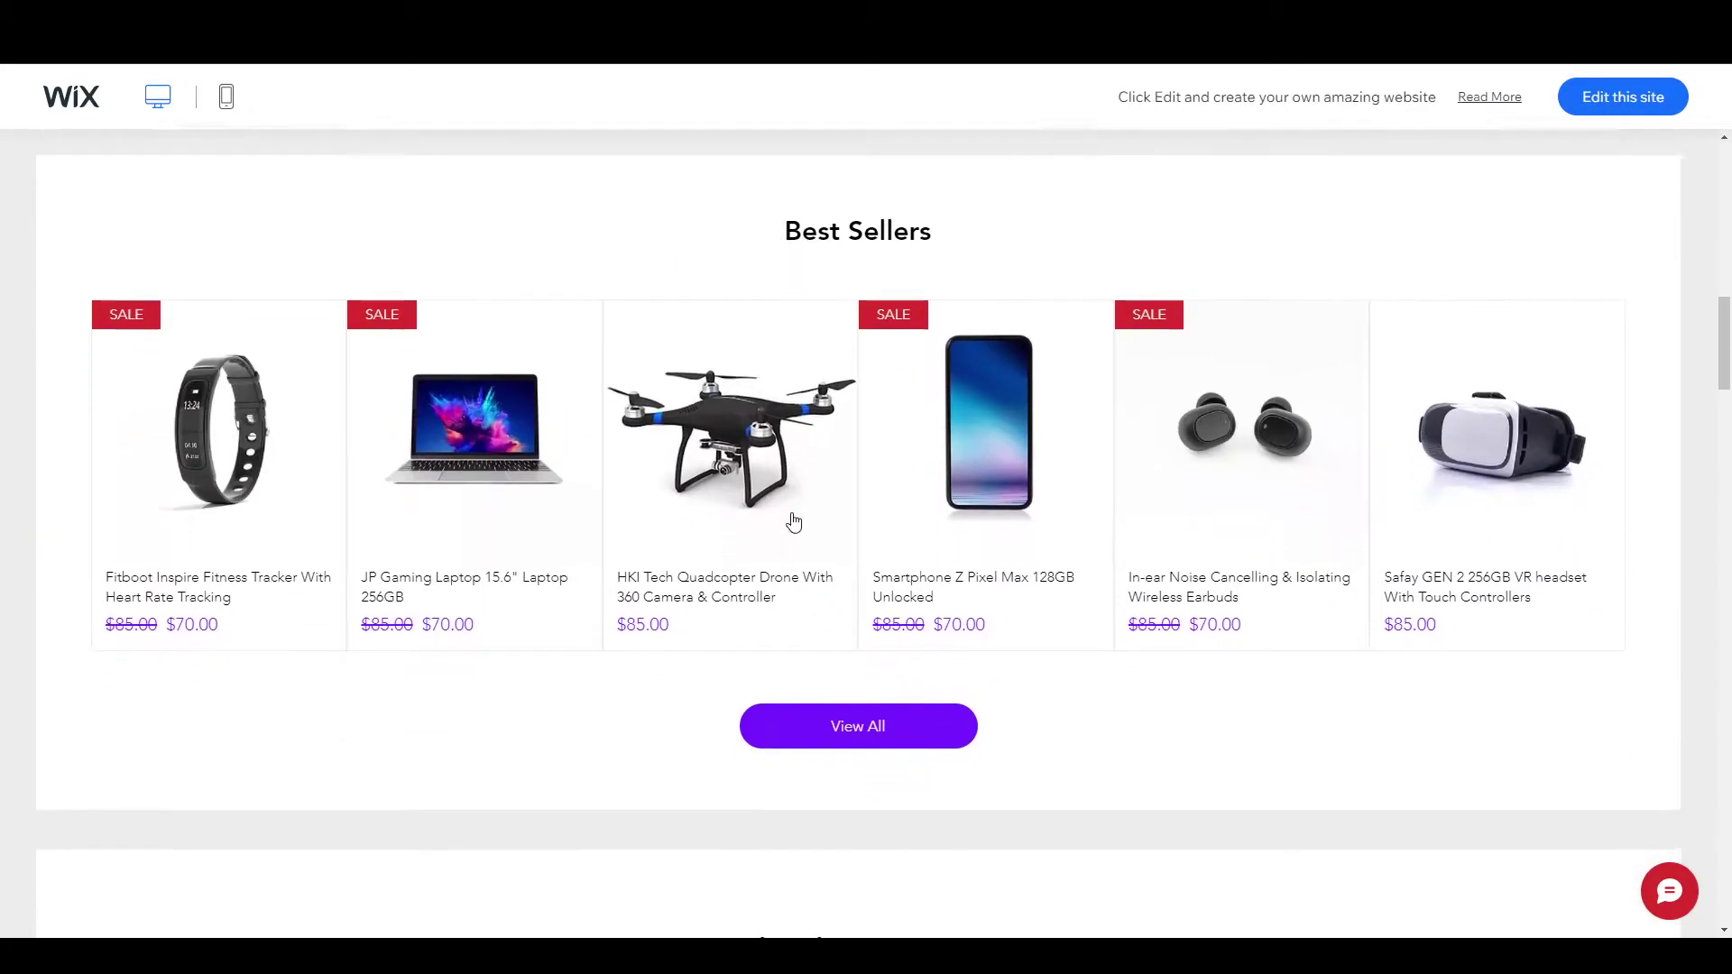
scroll(612, 488, down, 4)
scroll(612, 488, up, 10)
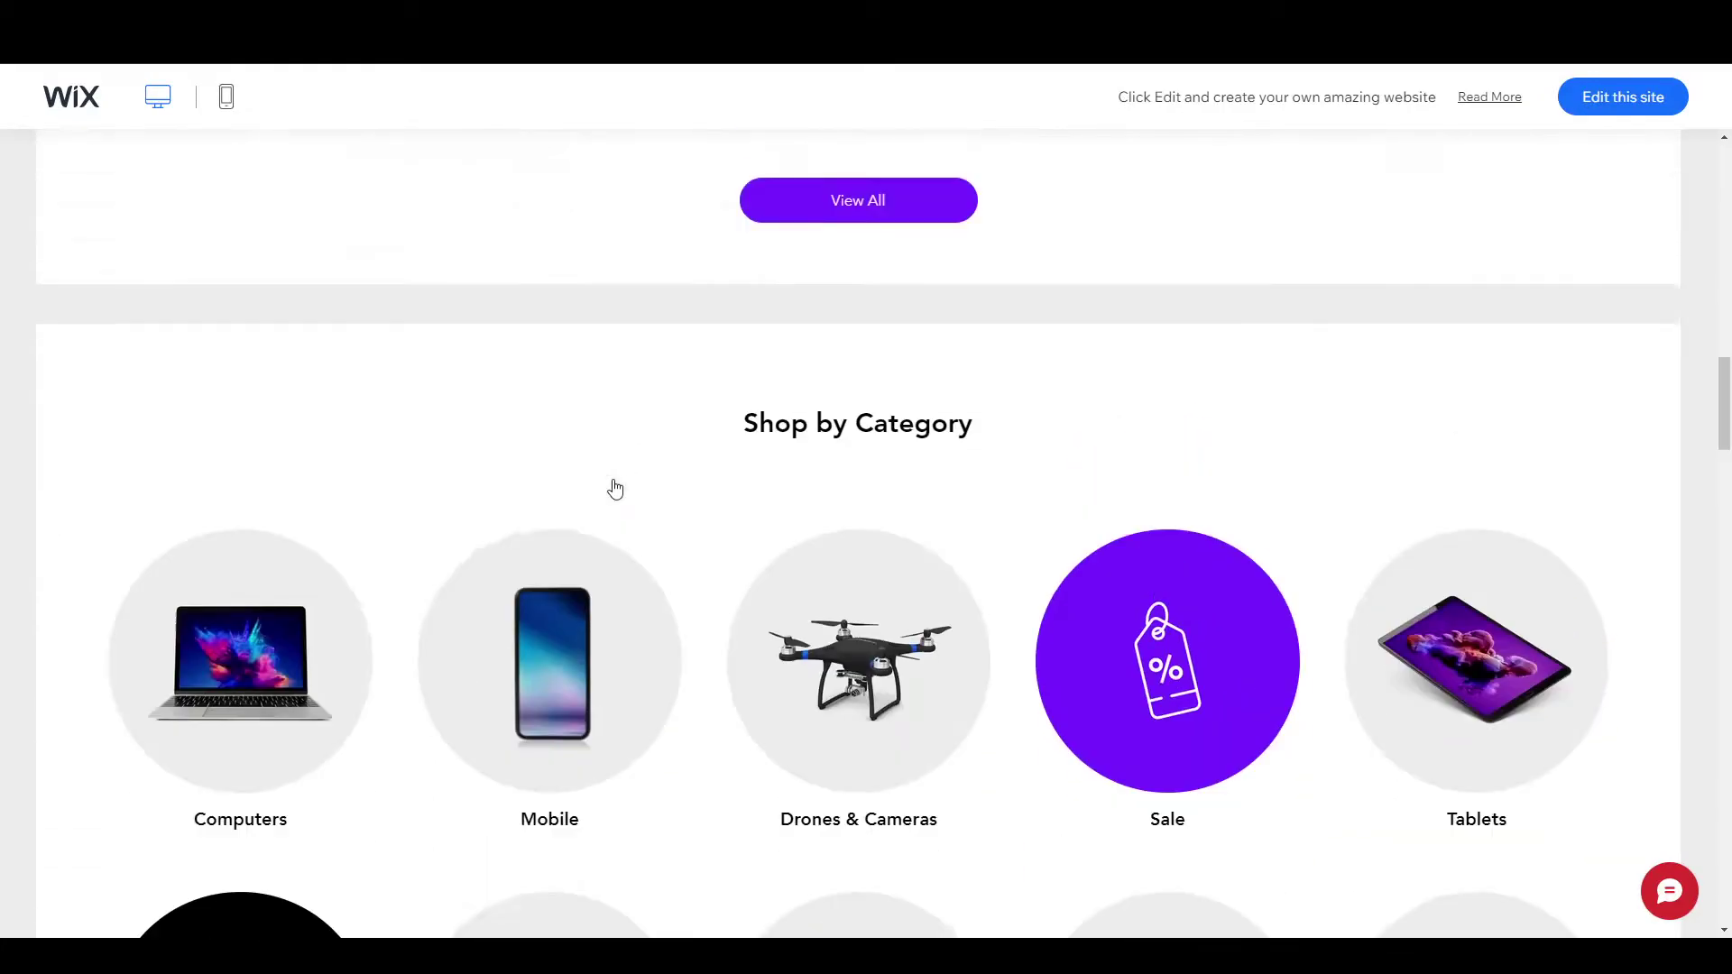
scroll(606, 462, up, 7)
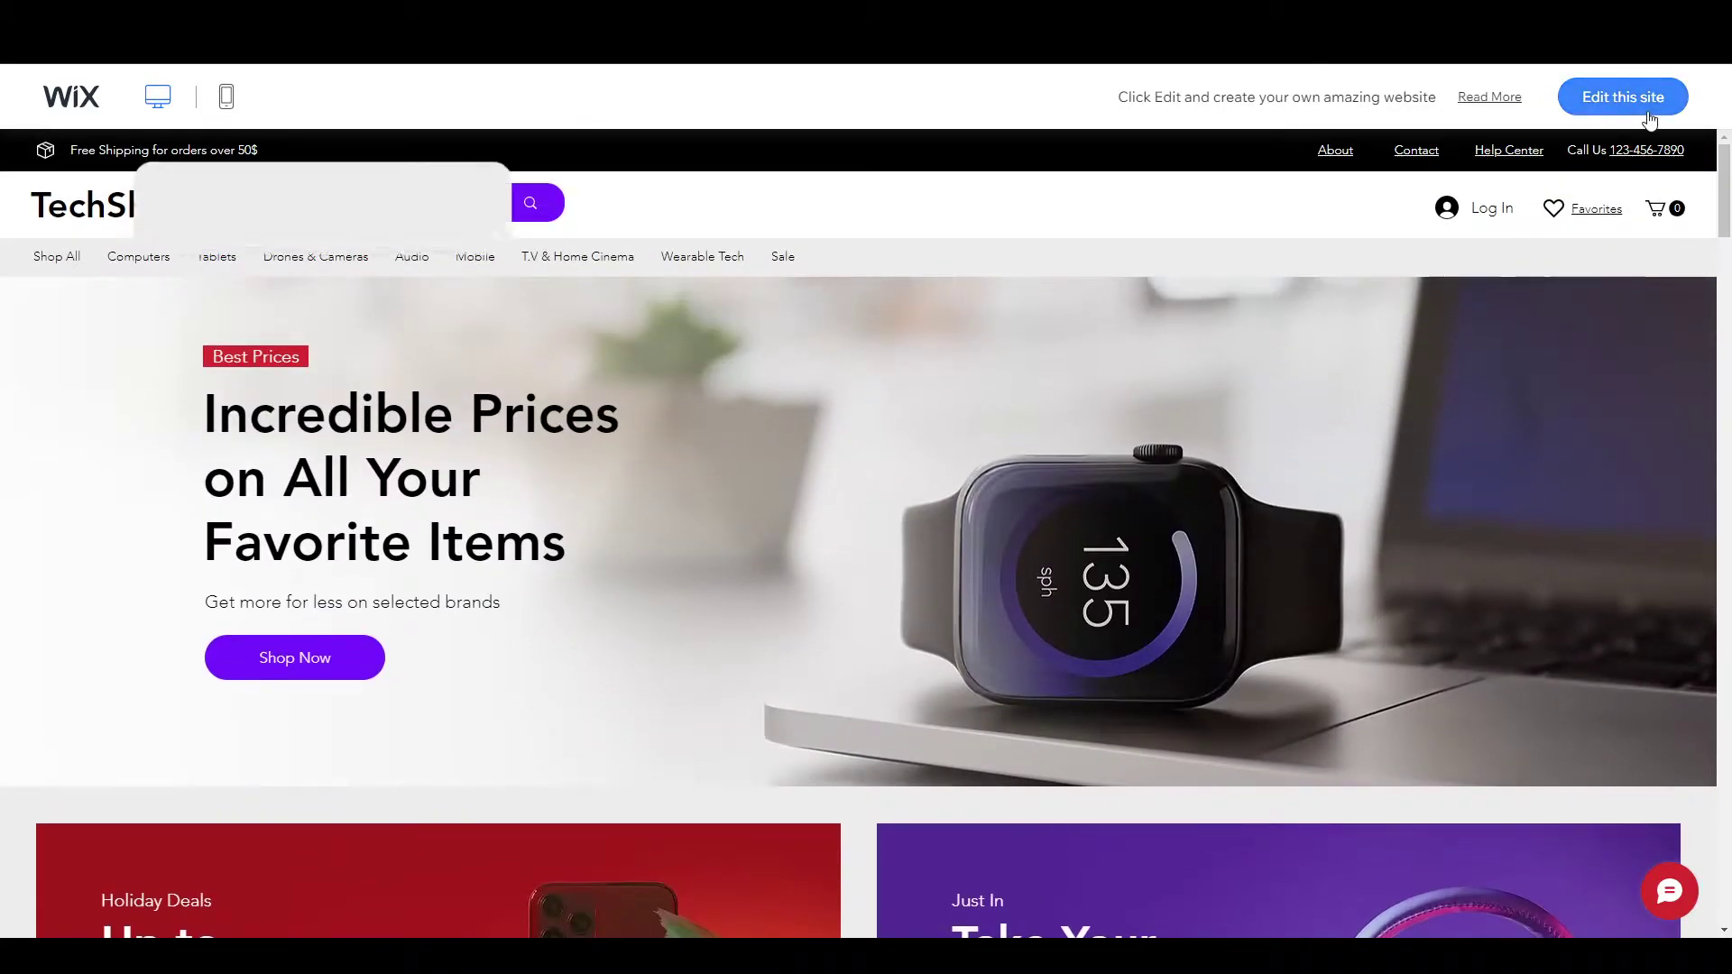
Step: Open the TechShed template for editing and look over its home page in the editor
click(1625, 97)
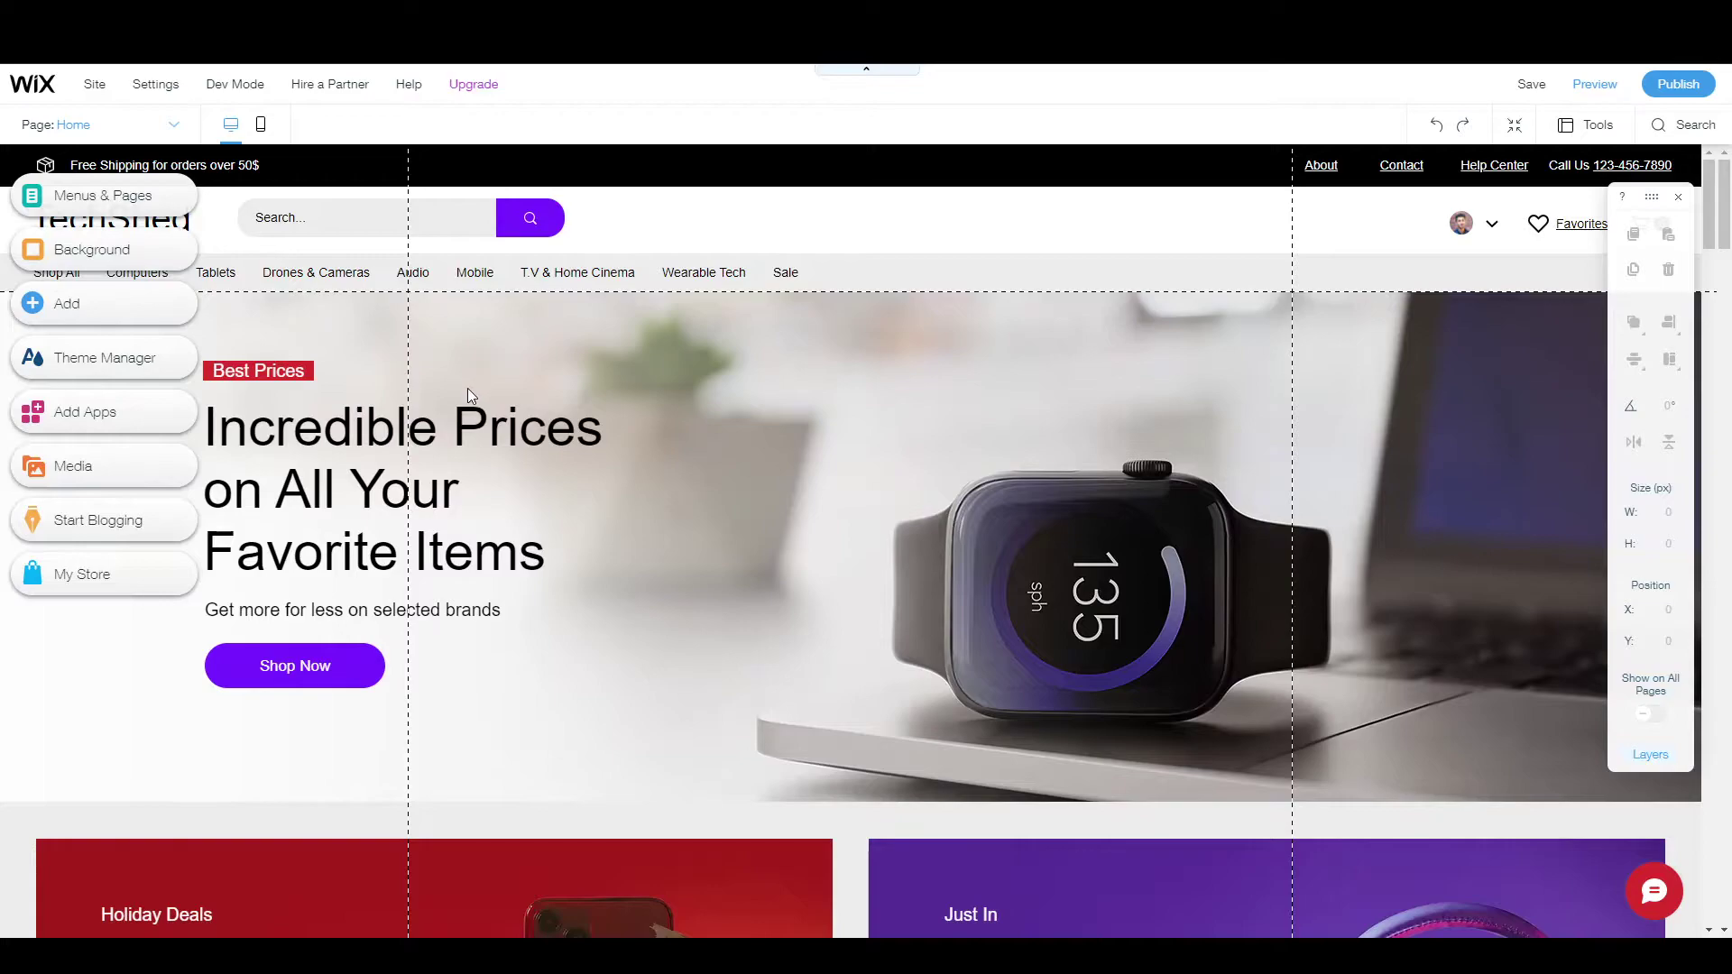
scroll(467, 469, down, 3)
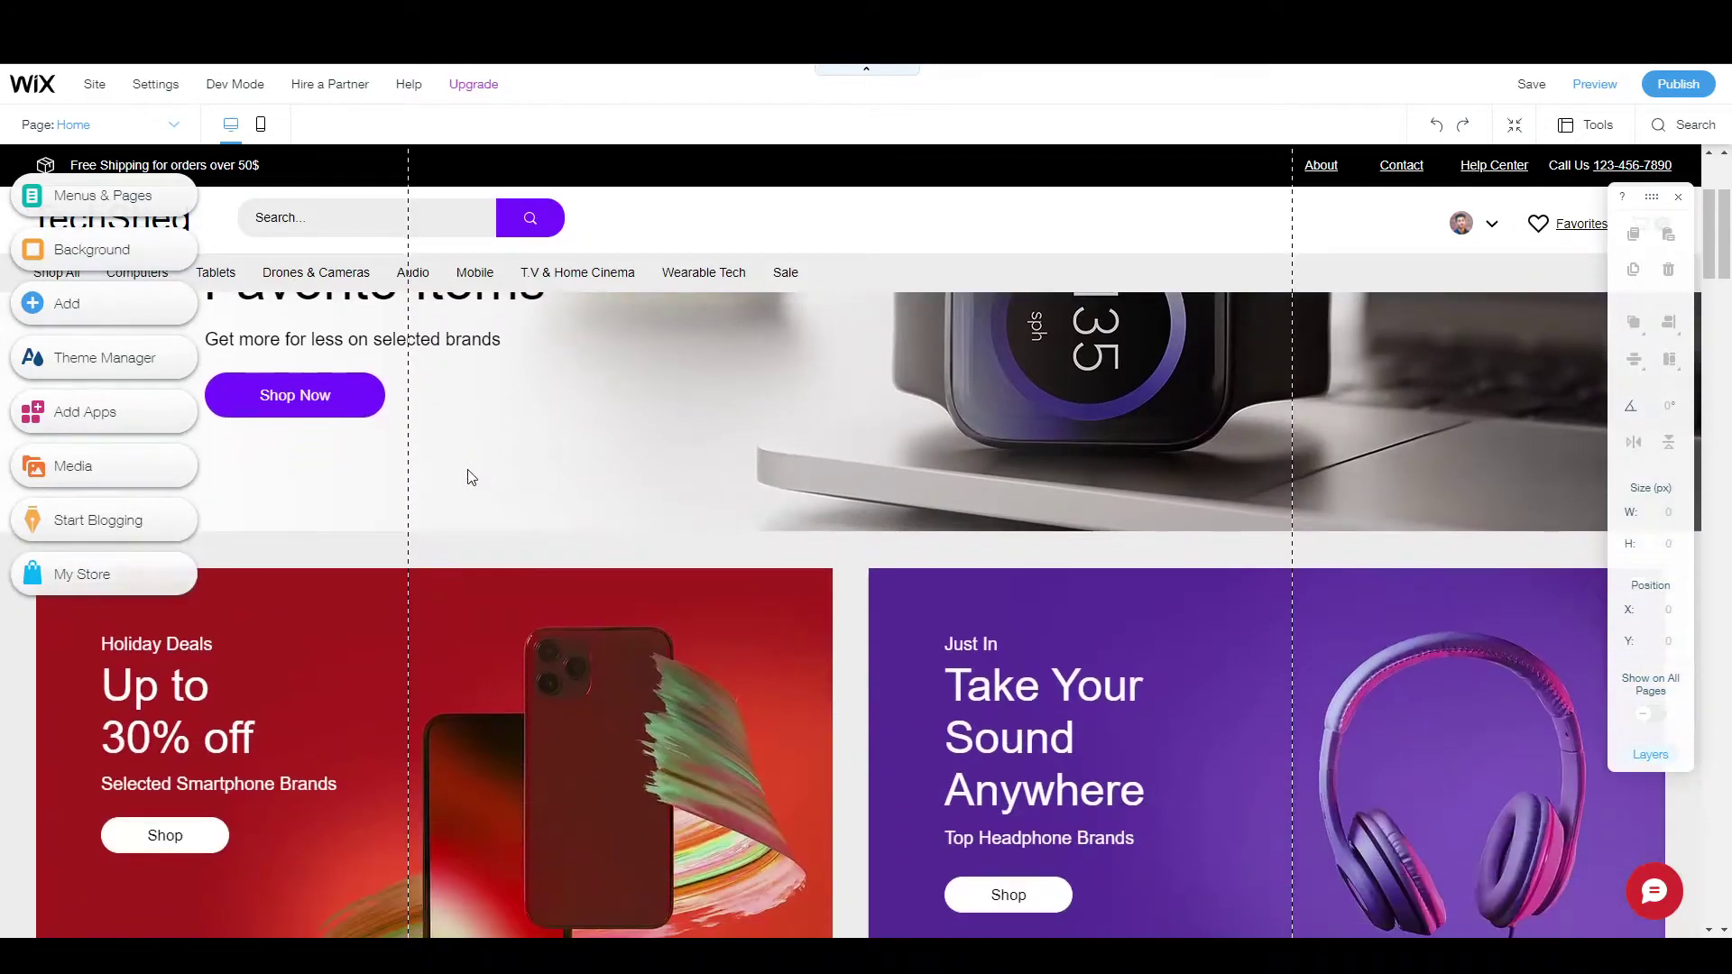
scroll(470, 477, up, 3)
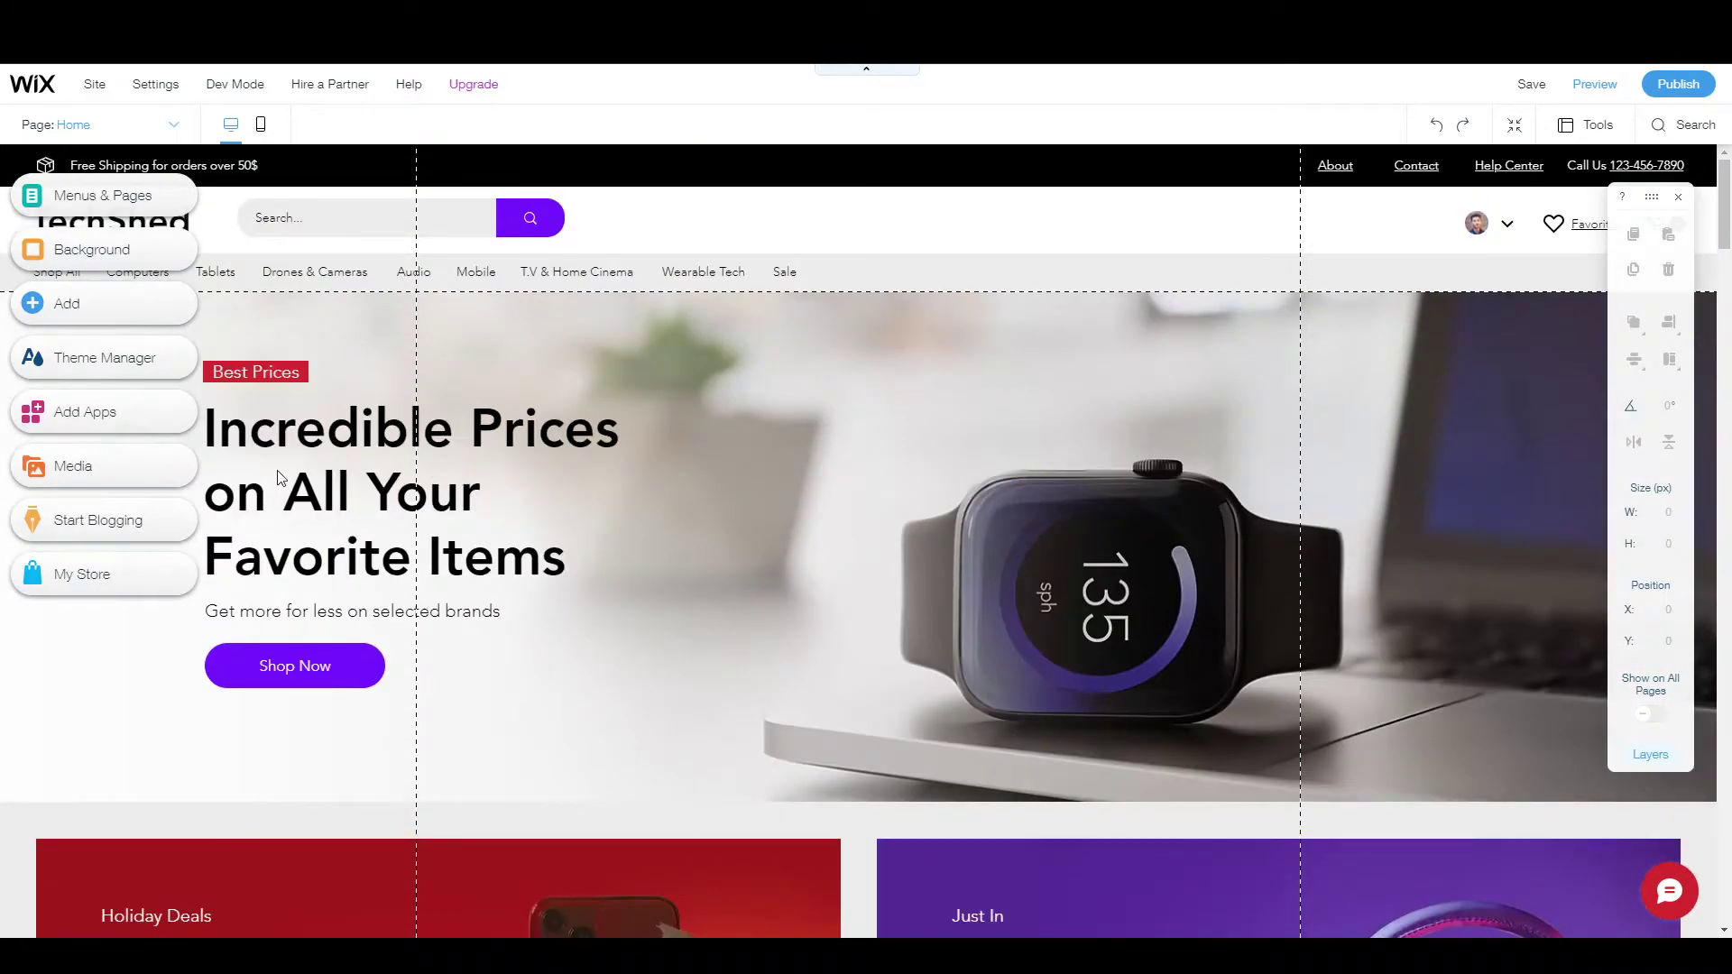
Step: Set the font size of the "Incredible Prices on All Your Favorite Items" headline to 59 px
click(287, 451)
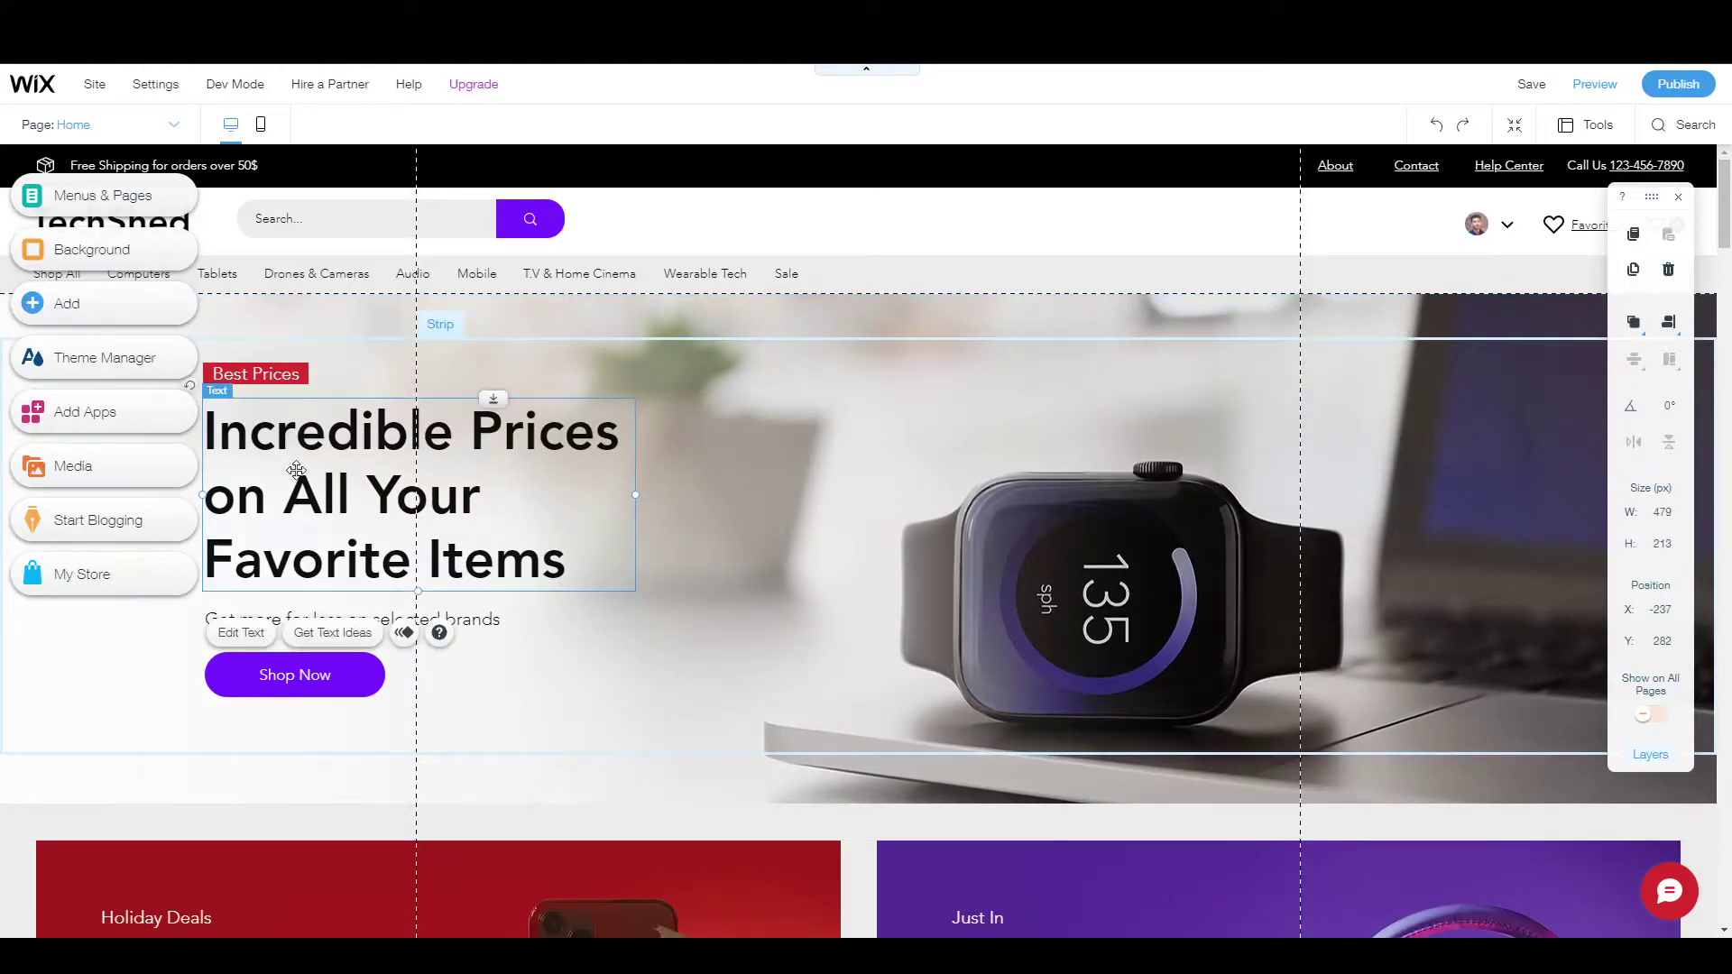
double_click(395, 540)
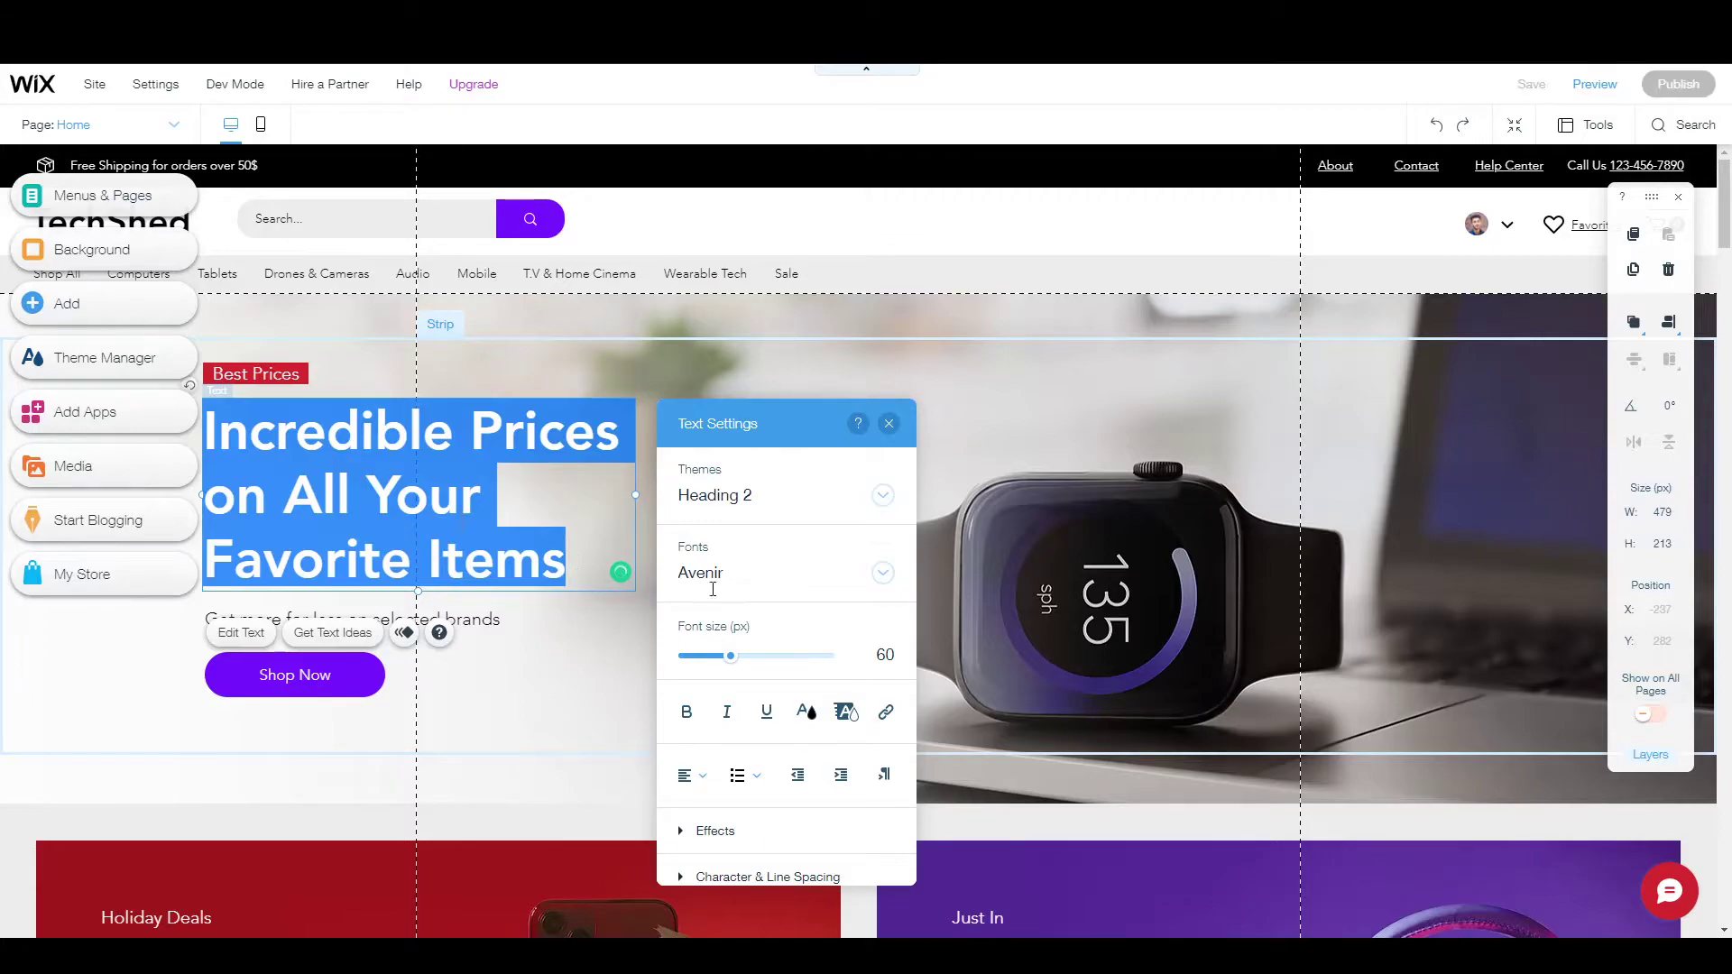
click(734, 665)
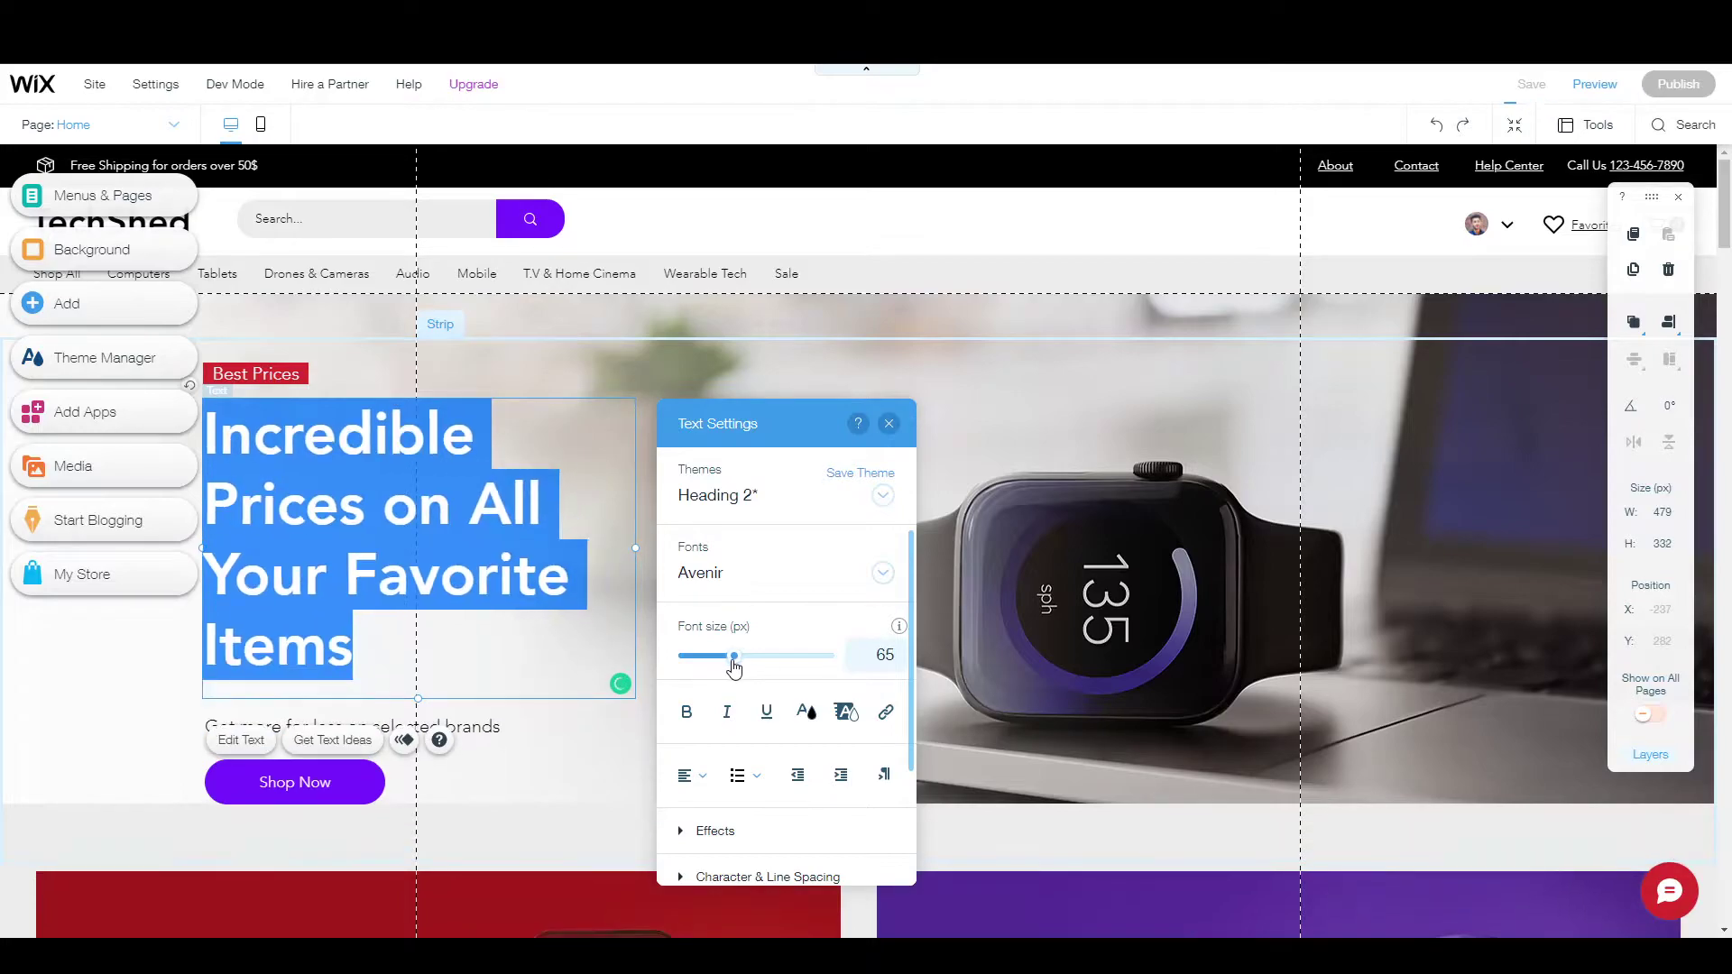
drag(734, 665, 731, 668)
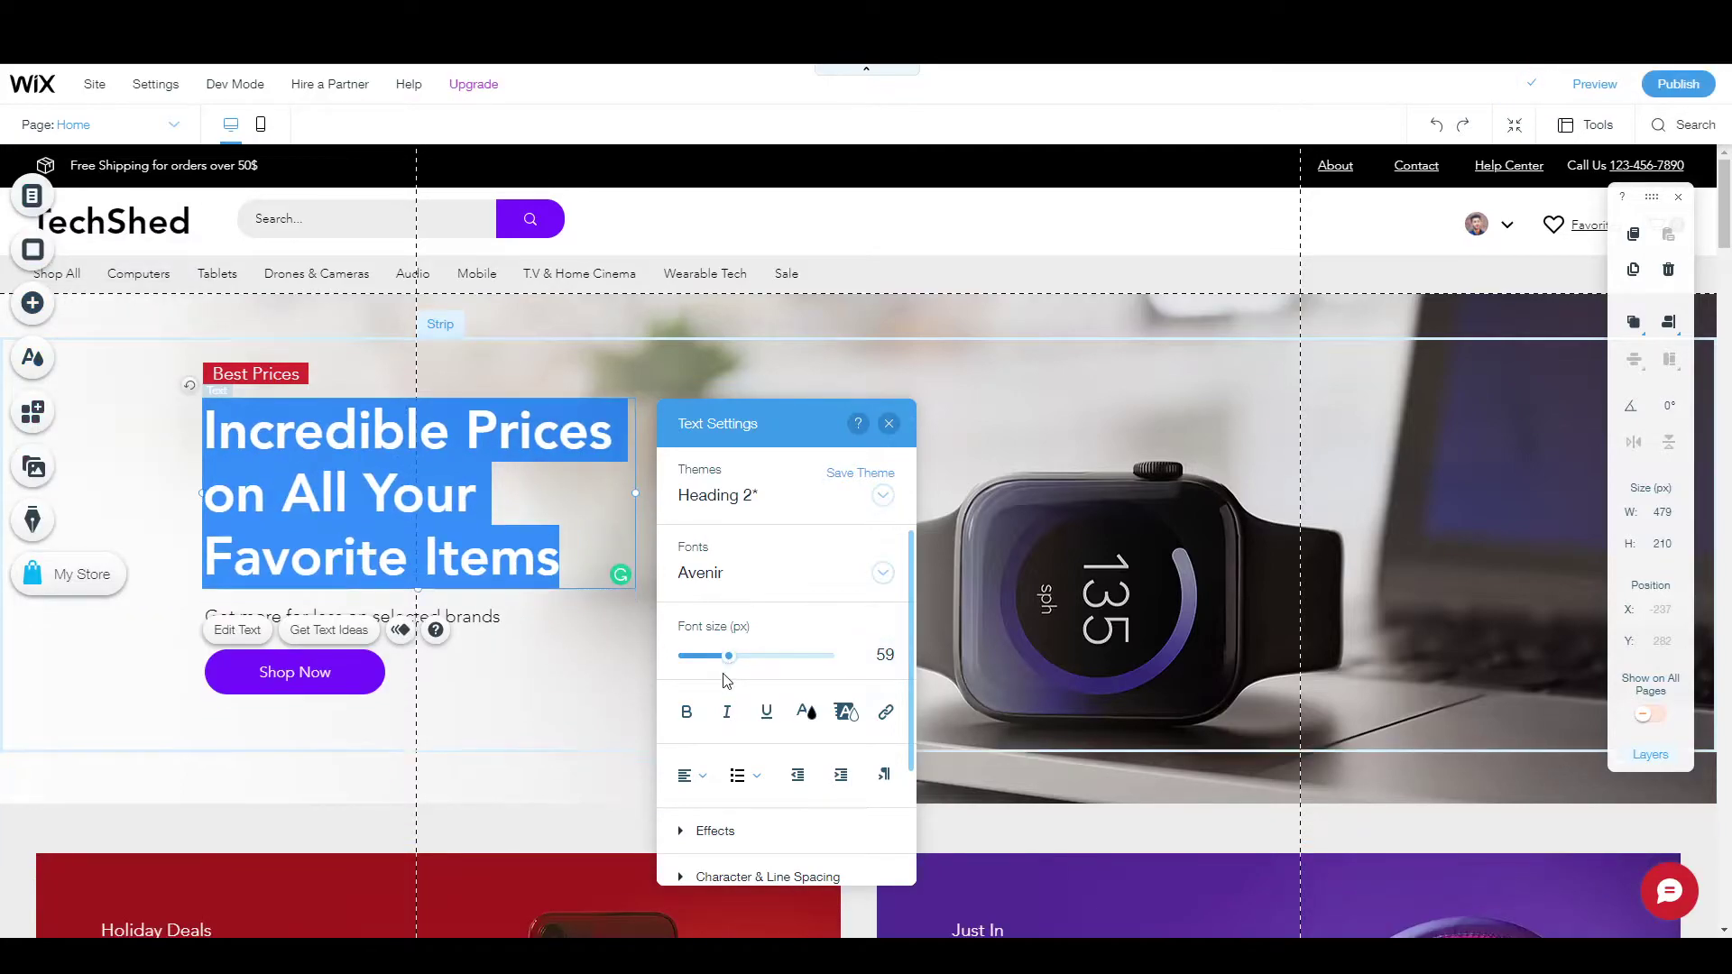
Step: Change the hero headline's text color to a dark purple theme color
click(812, 717)
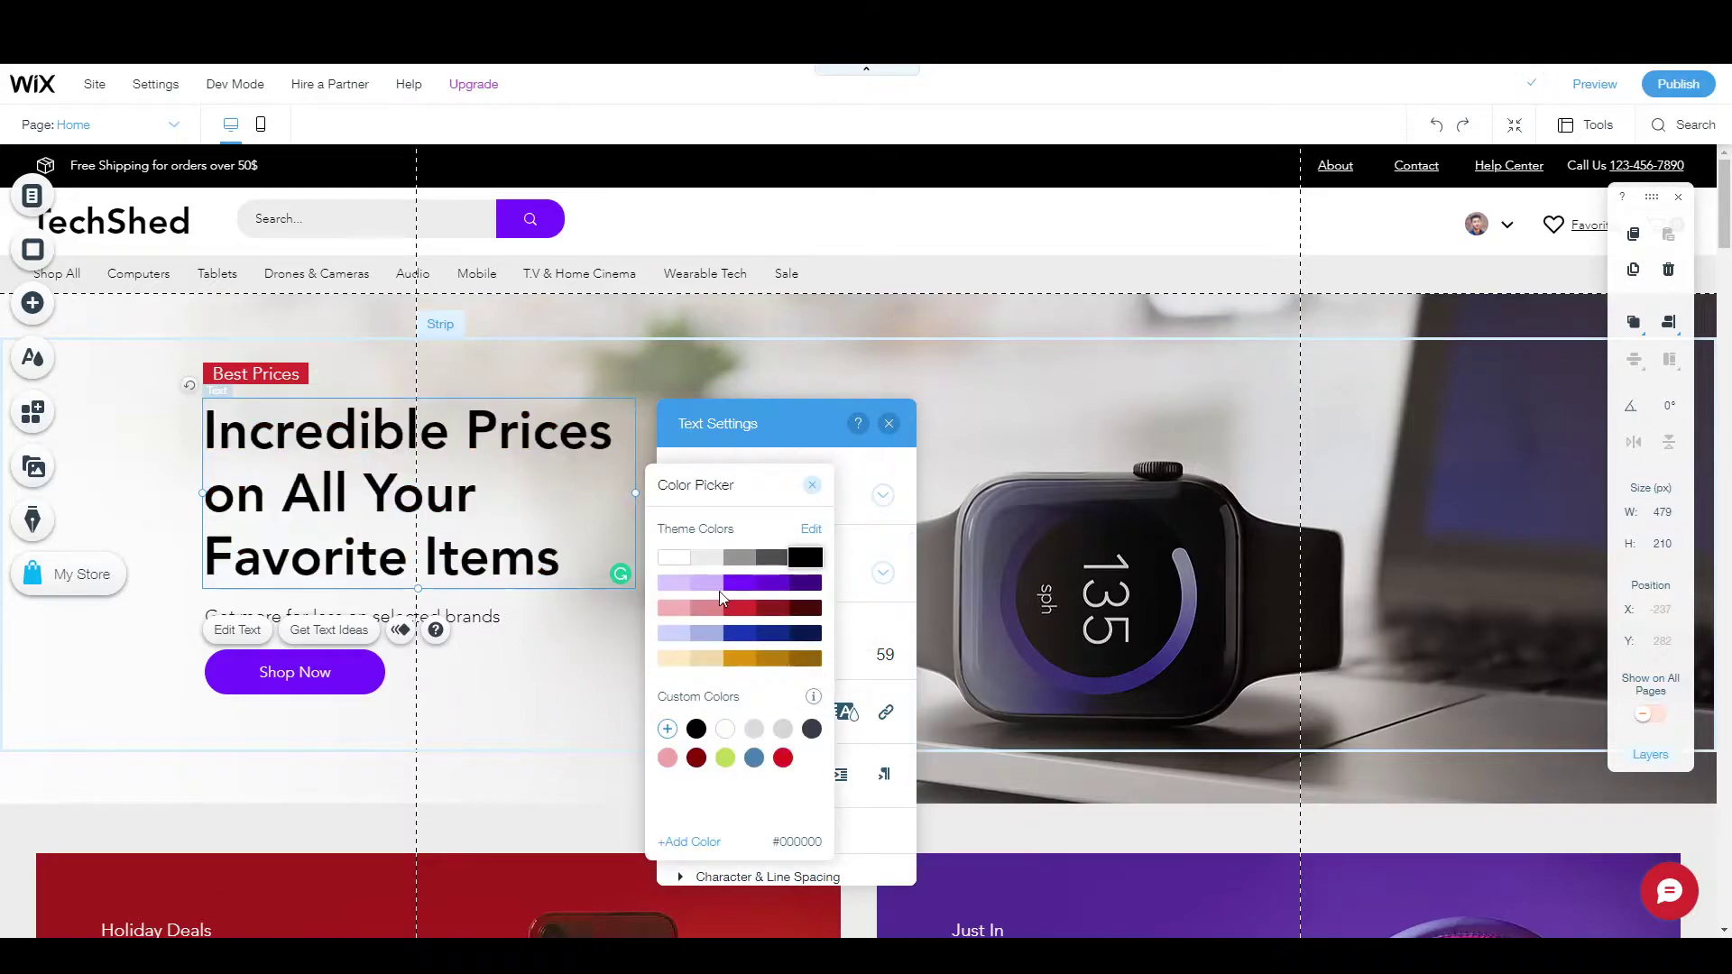
click(786, 590)
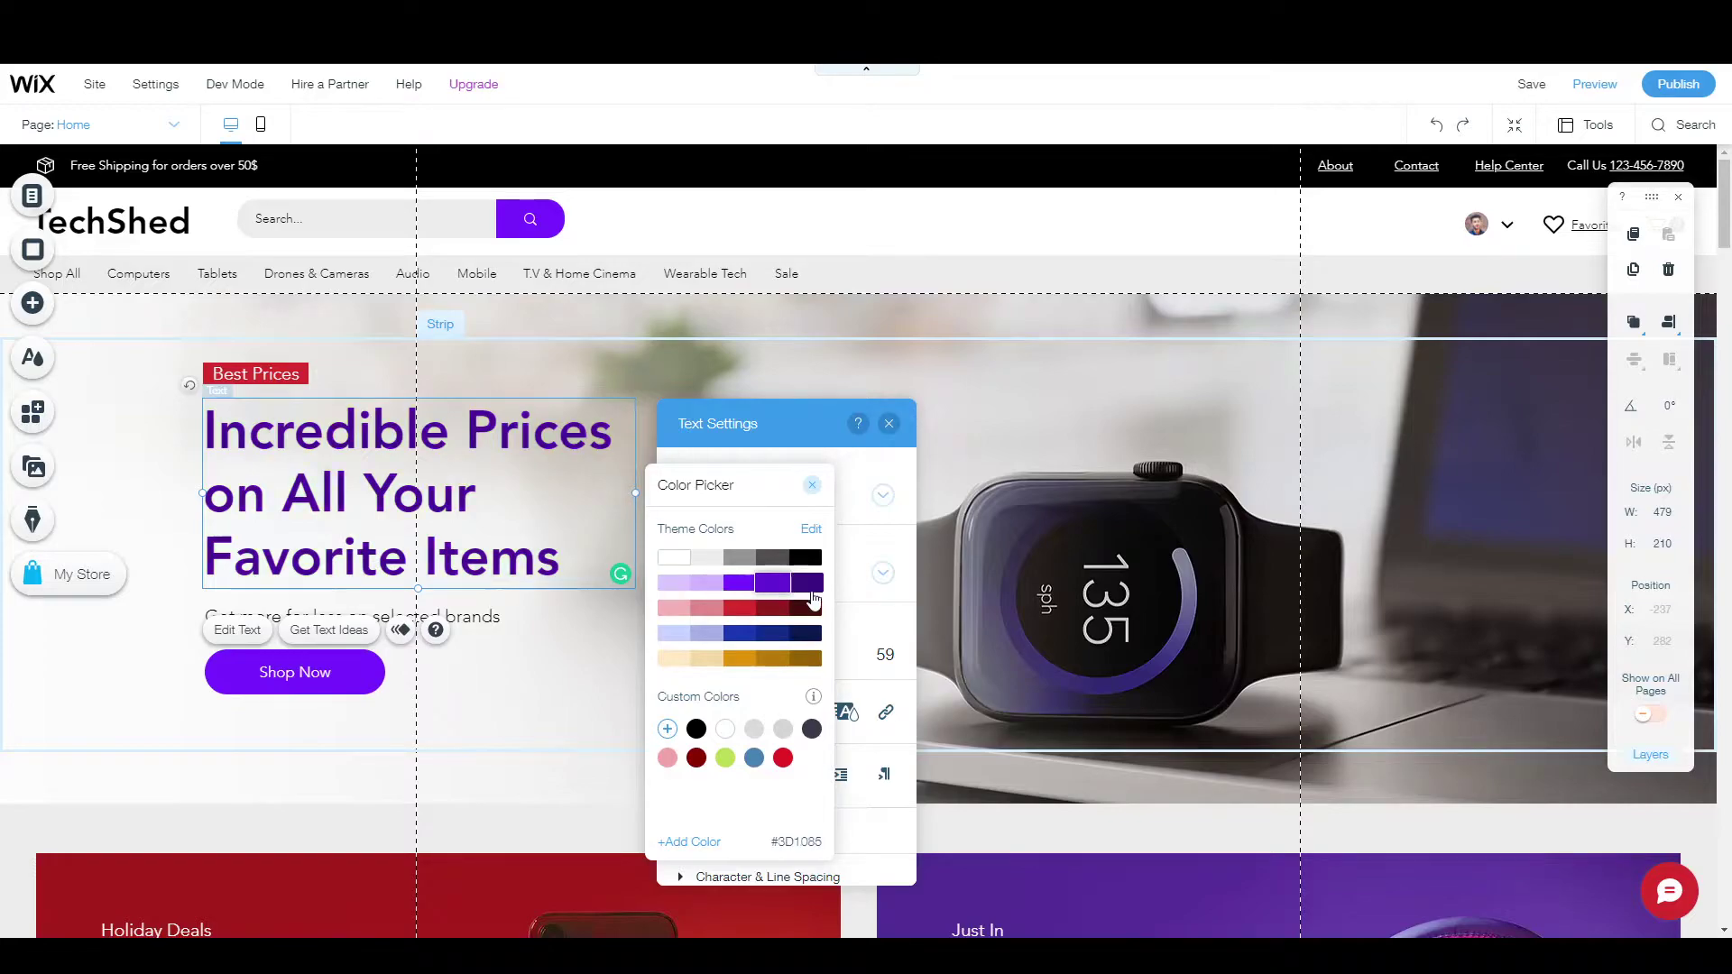
click(807, 488)
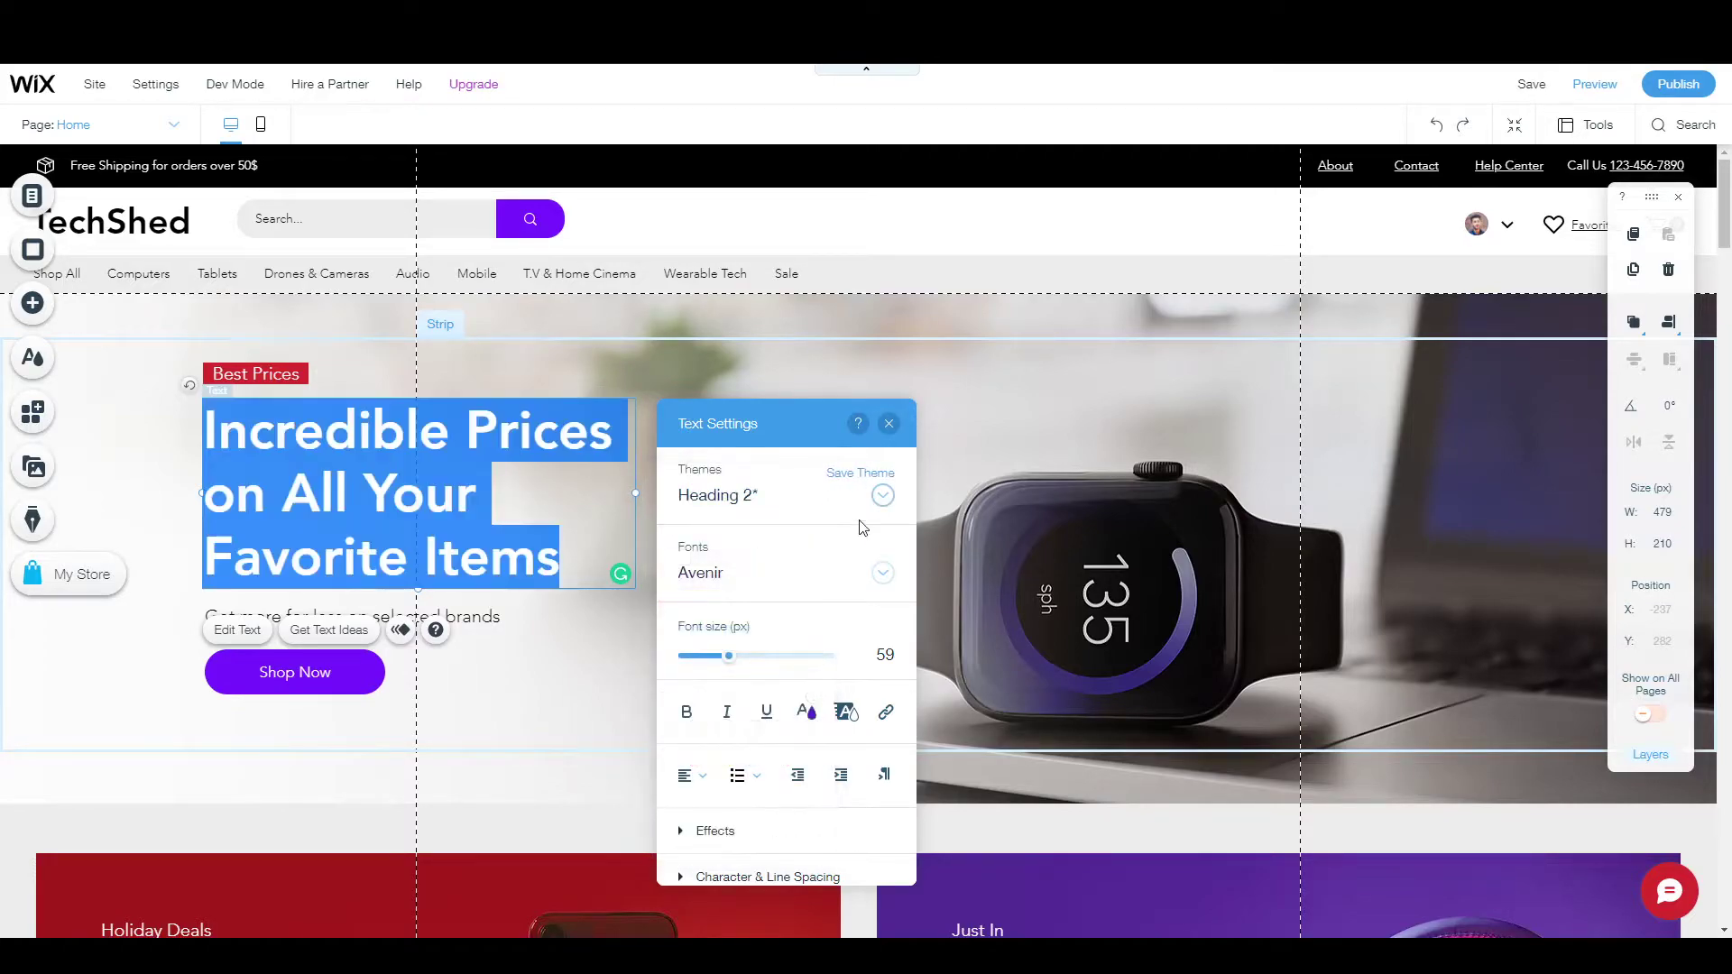
Step: Check the text themes and bold option for the hero headline and close its text settings
click(882, 504)
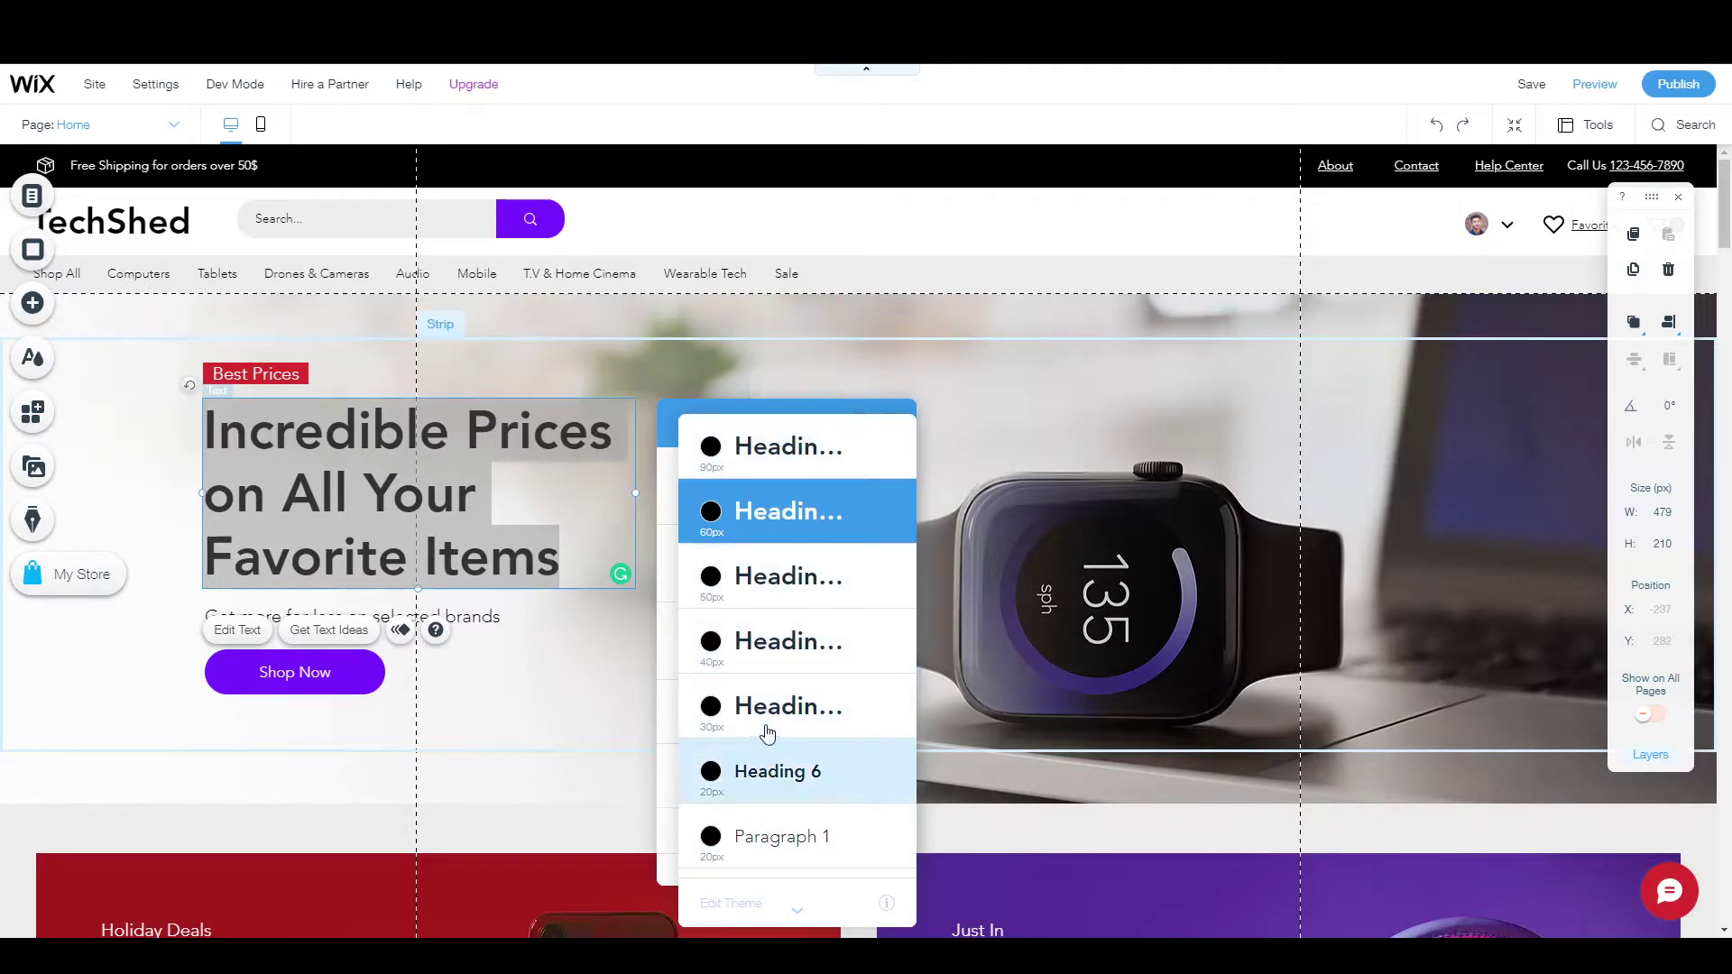
mouse_move(785, 916)
click(664, 712)
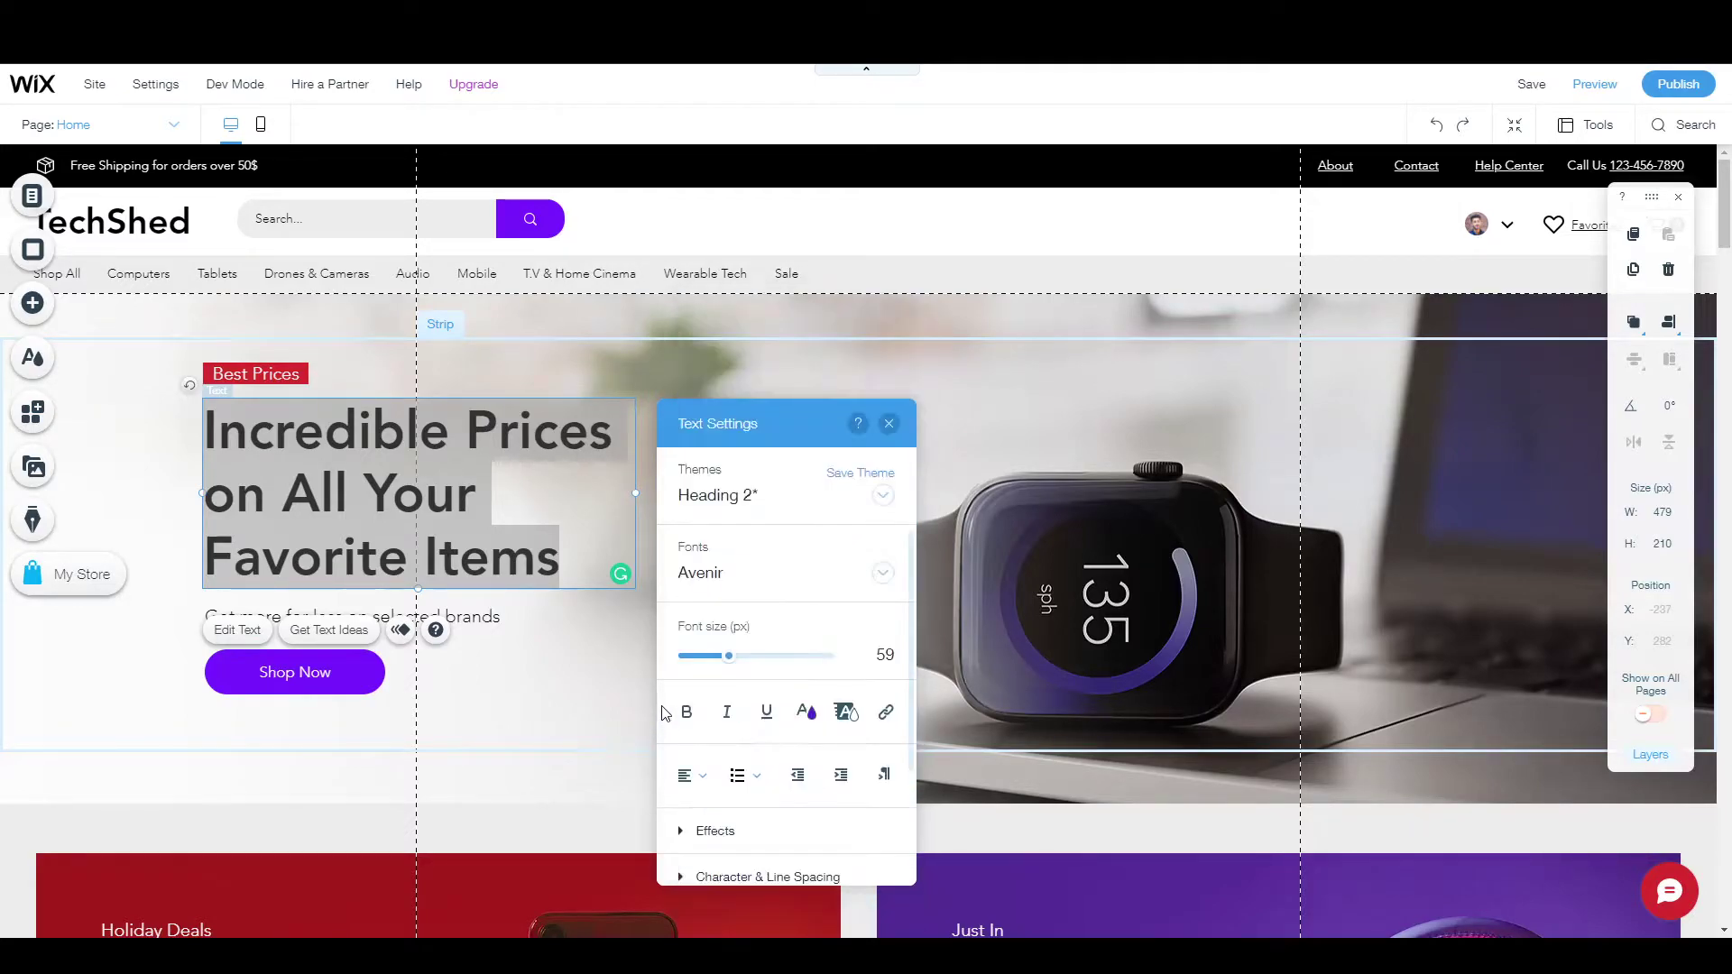
click(687, 713)
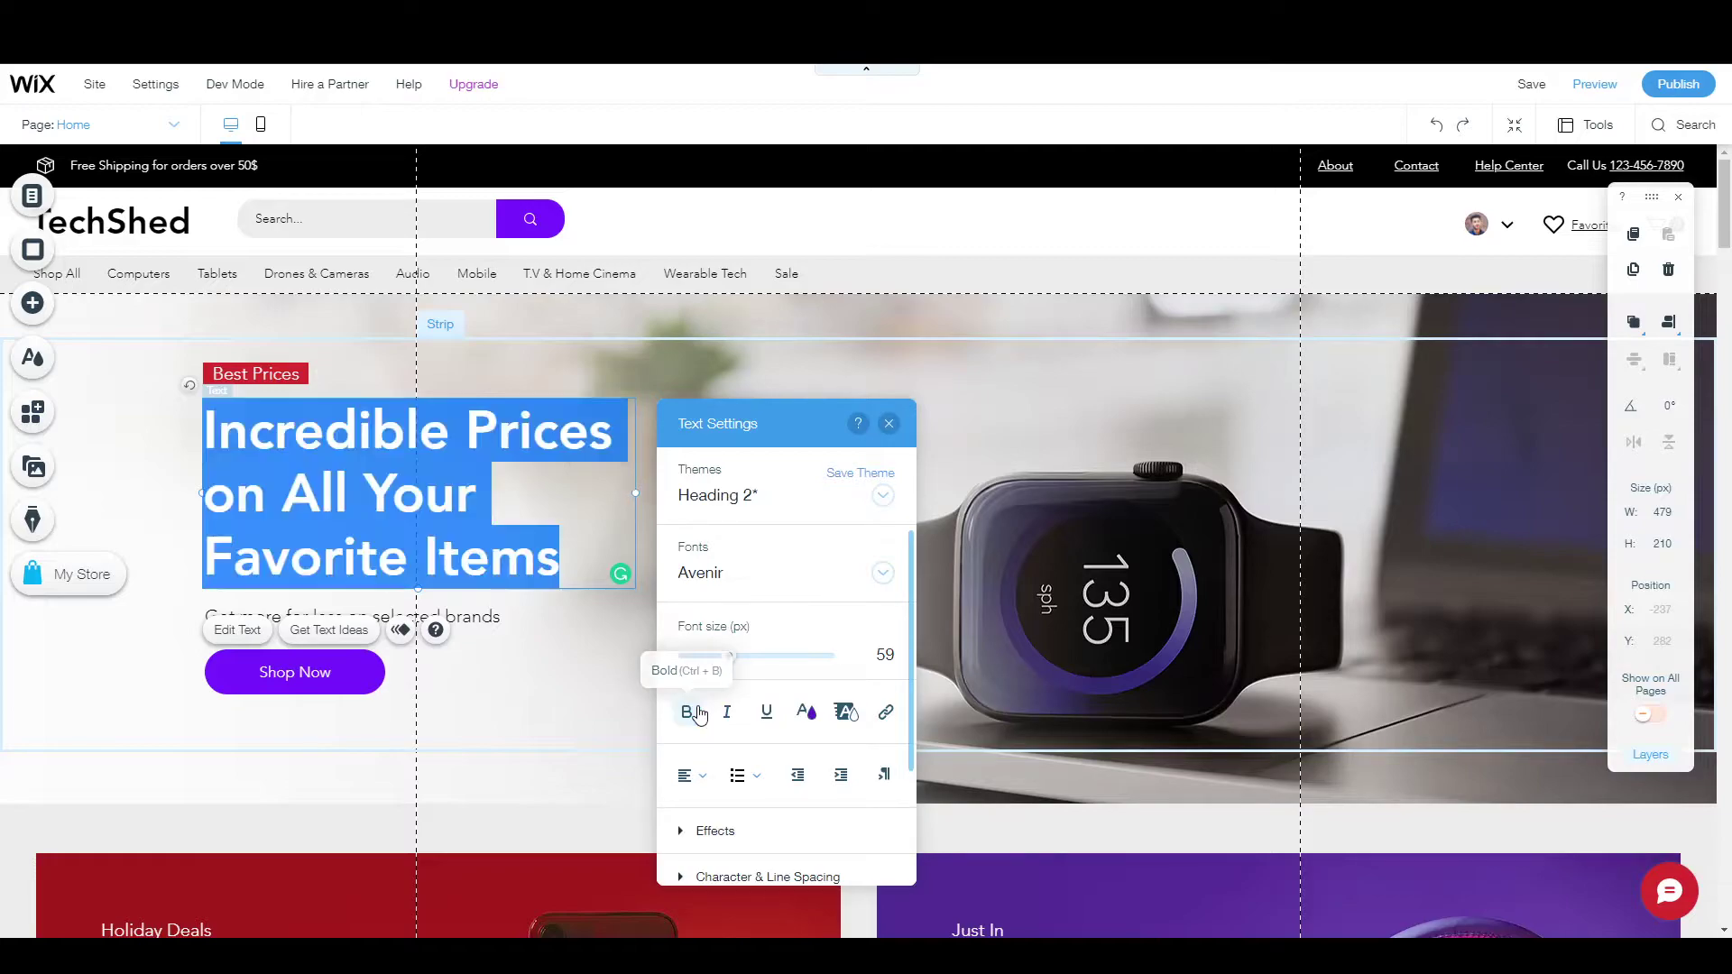
click(551, 681)
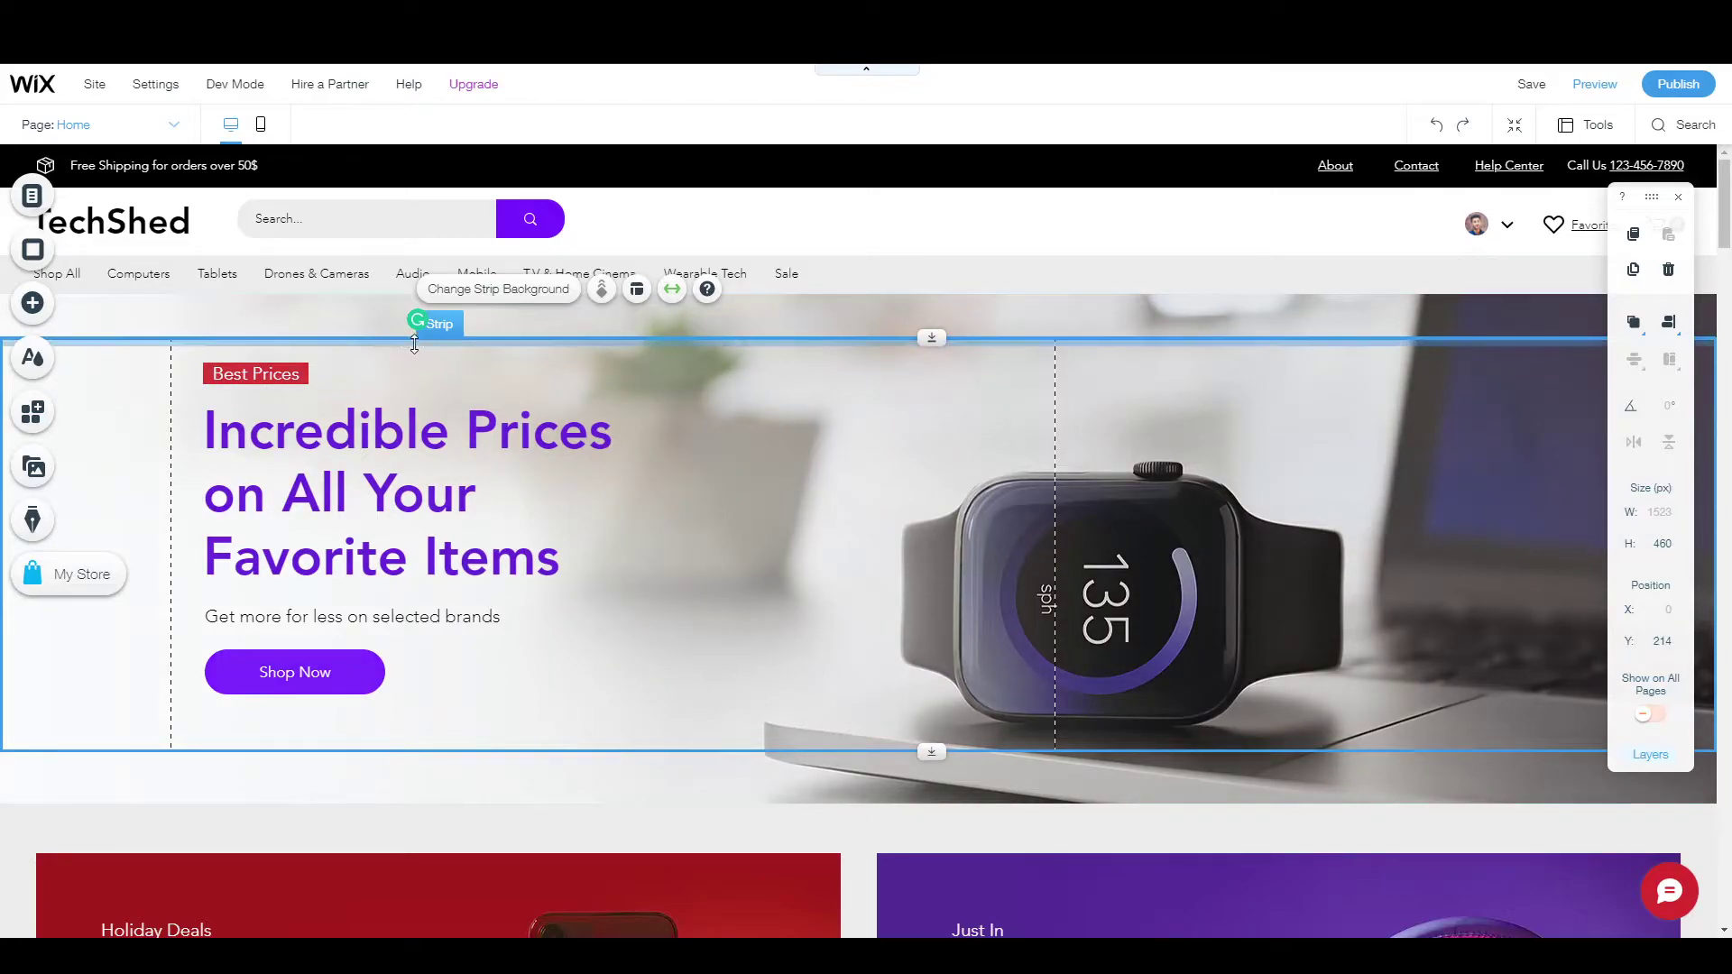
Step: Shift the hero strip down to about Y 229 and move the headline to about X 114, Y 264
mouse_move(444, 342)
mouse_down()
mouse_move(448, 415)
mouse_move(450, 339)
mouse_up()
click(449, 507)
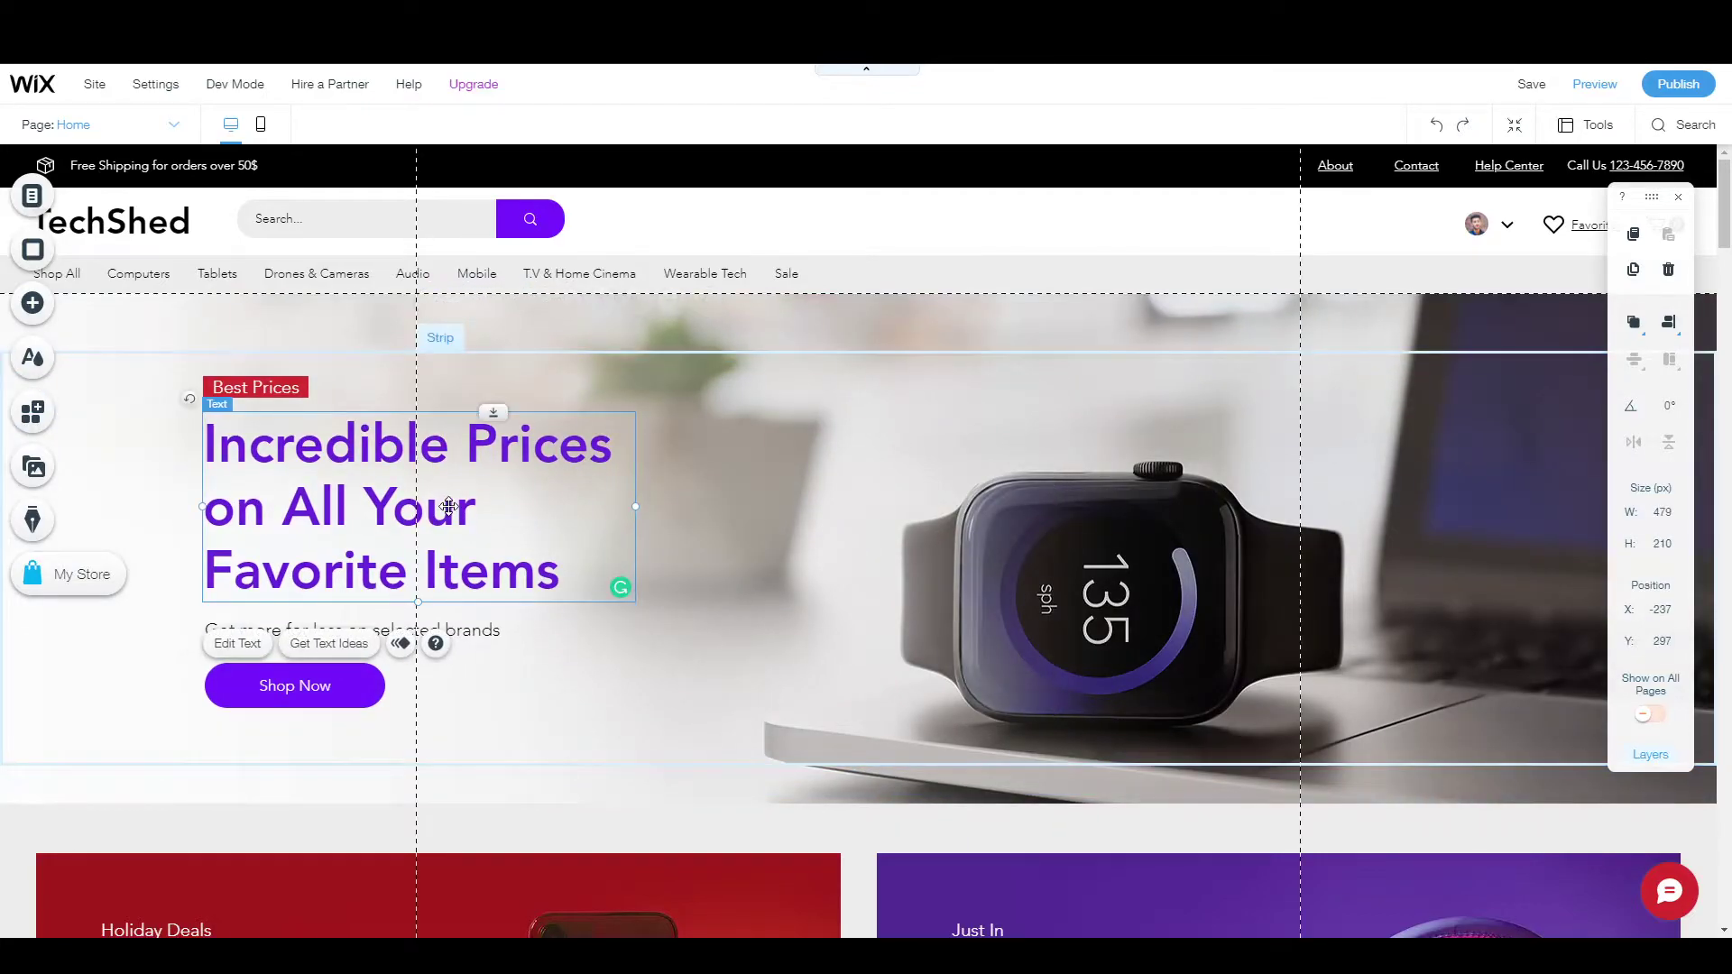
drag(391, 491, 708, 462)
drag(662, 552, 661, 553)
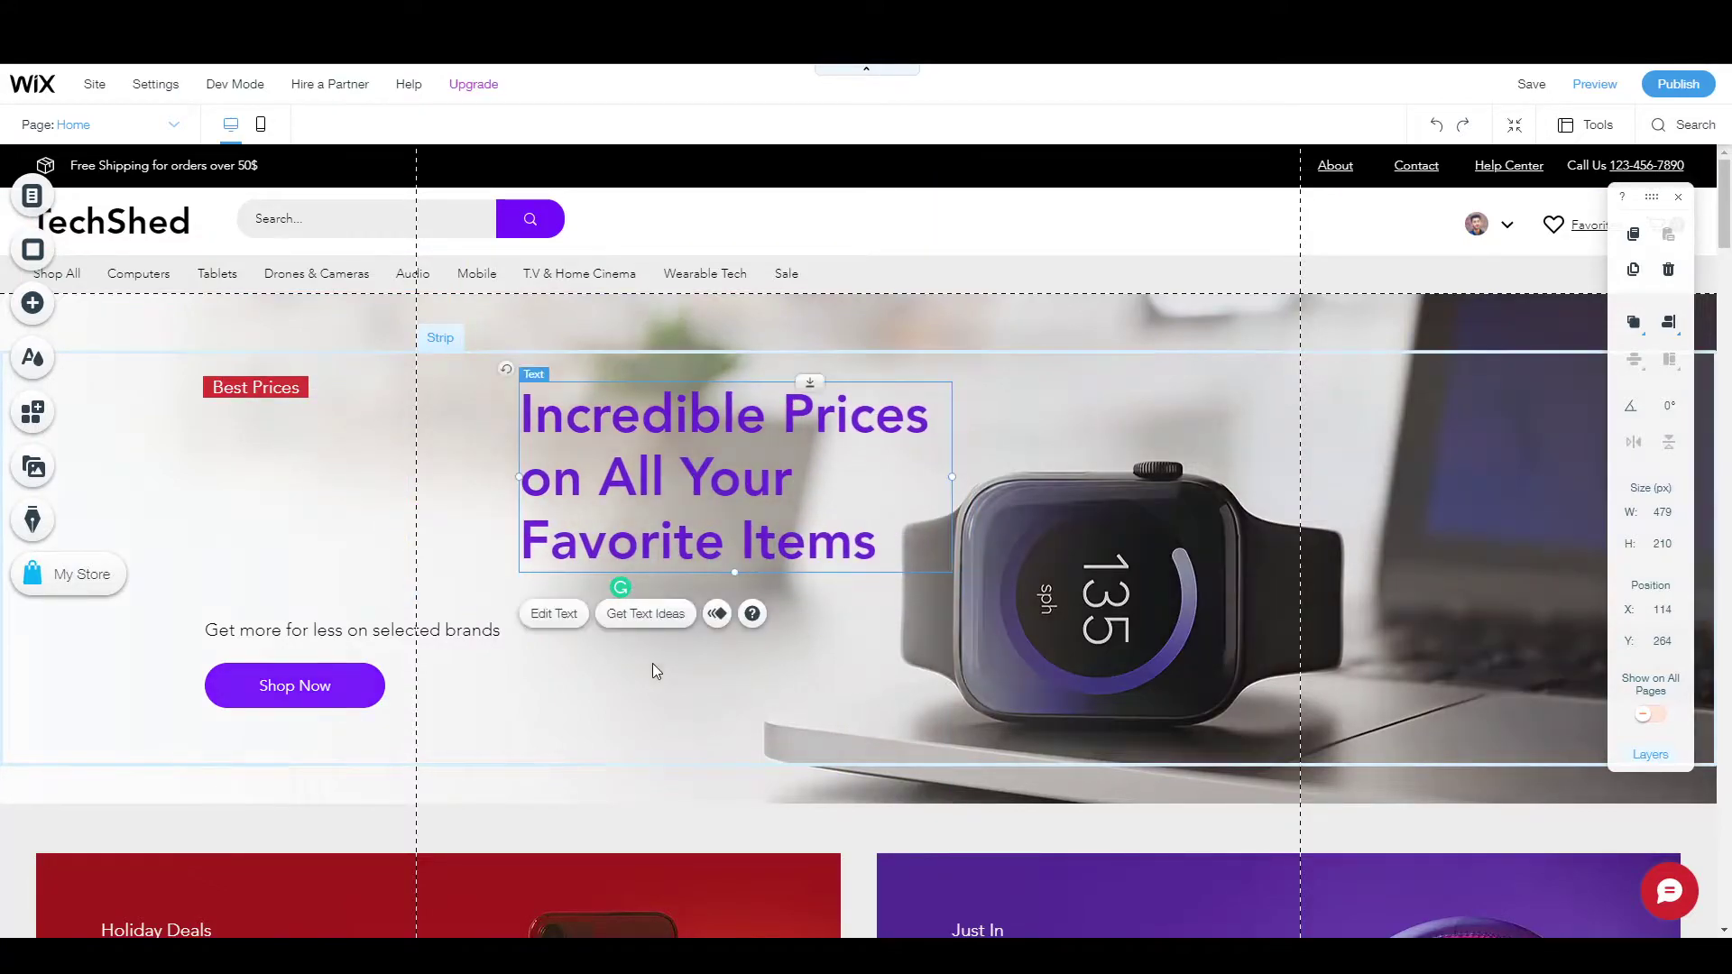
Step: Move the "Get more for less on selected brands" tagline and the Shop Now button beneath the headline, aligned with its left edge
click(649, 663)
drag(345, 630, 669, 610)
drag(330, 686, 619, 695)
Step: Delete the red "Best Prices" label from the hero strip
click(334, 600)
drag(253, 388, 264, 397)
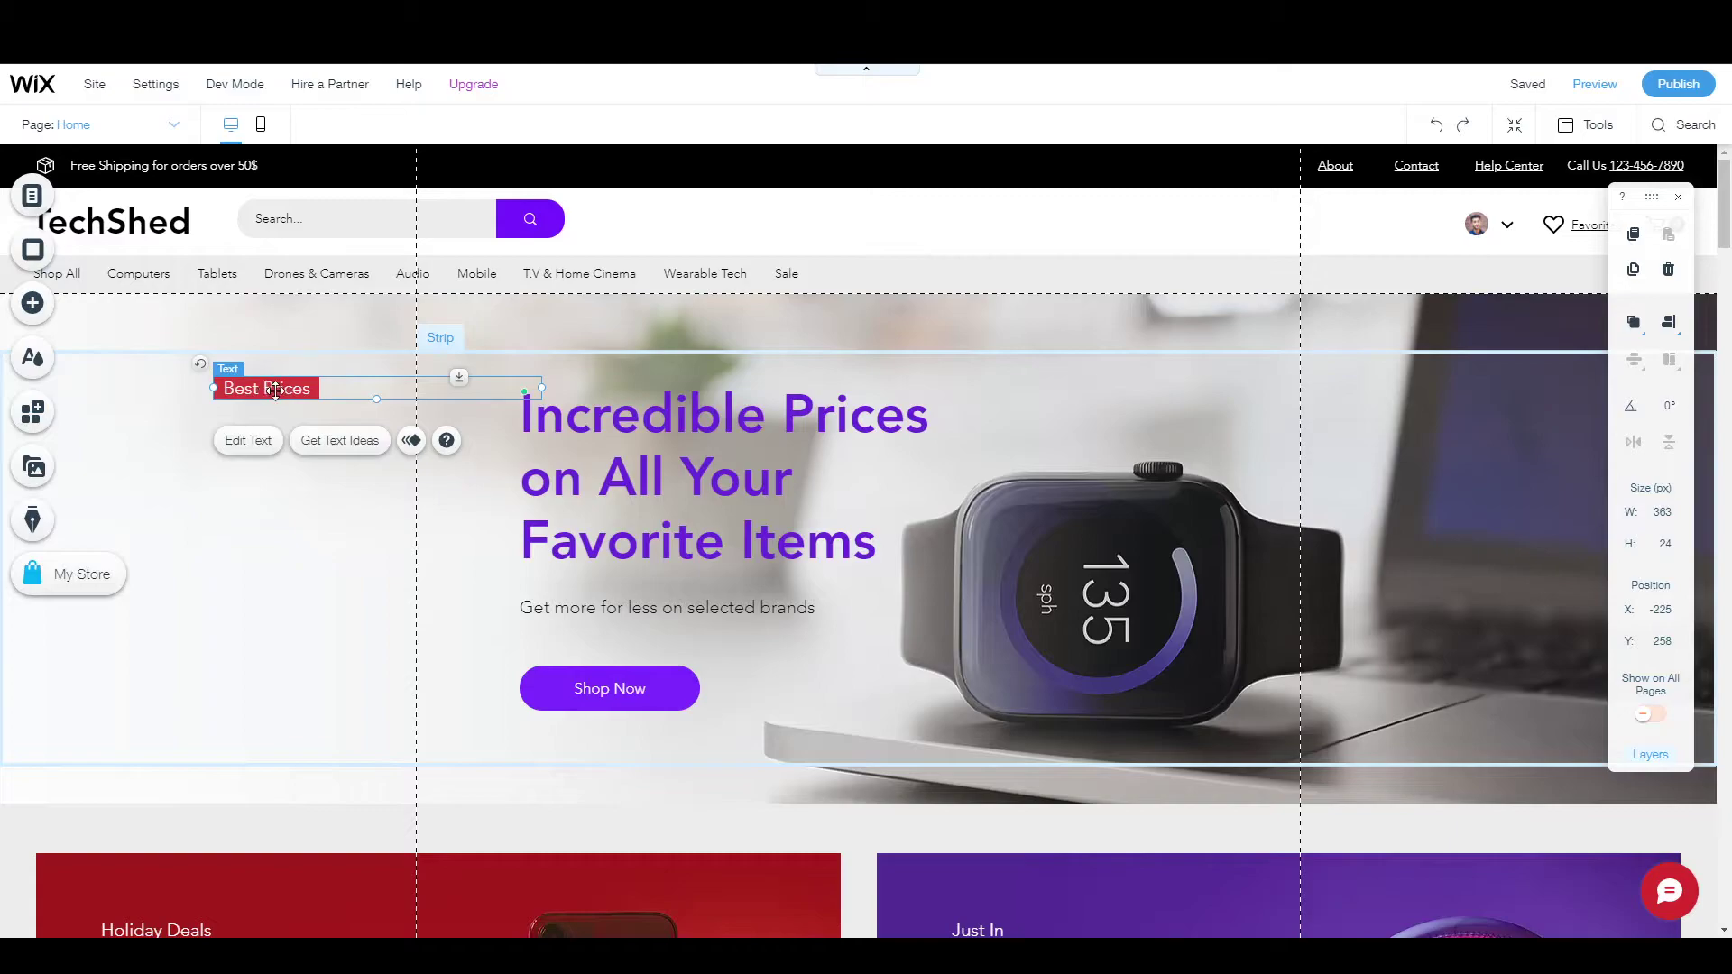
right_click(267, 388)
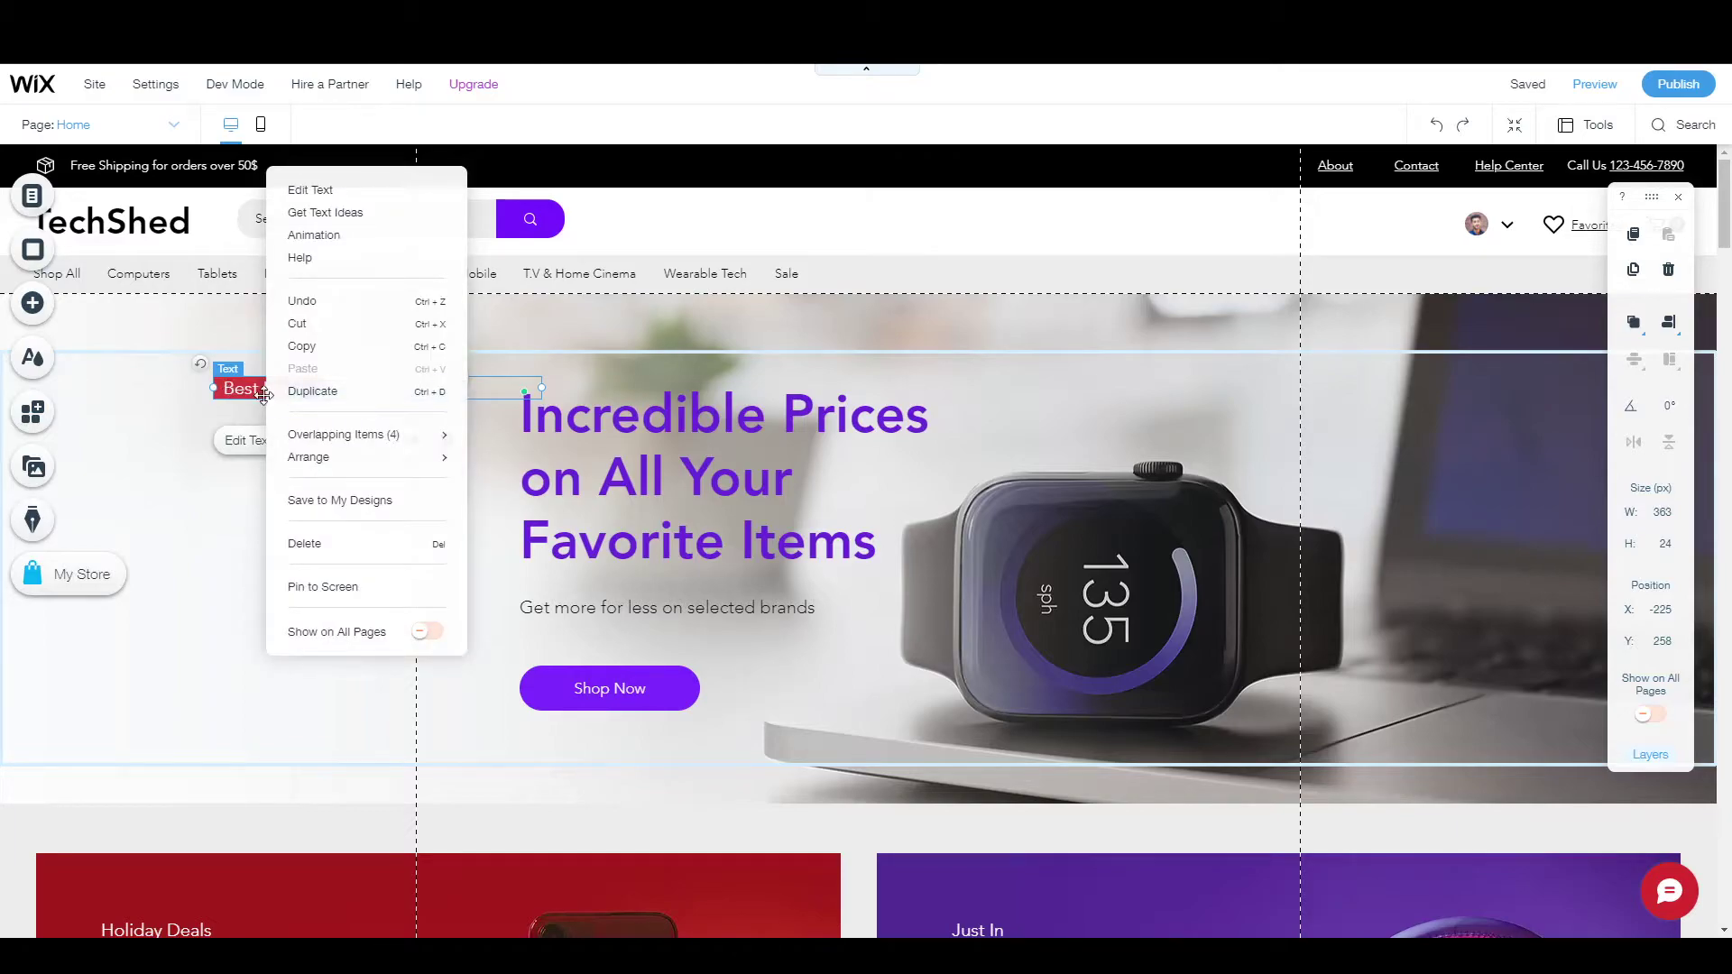
click(317, 544)
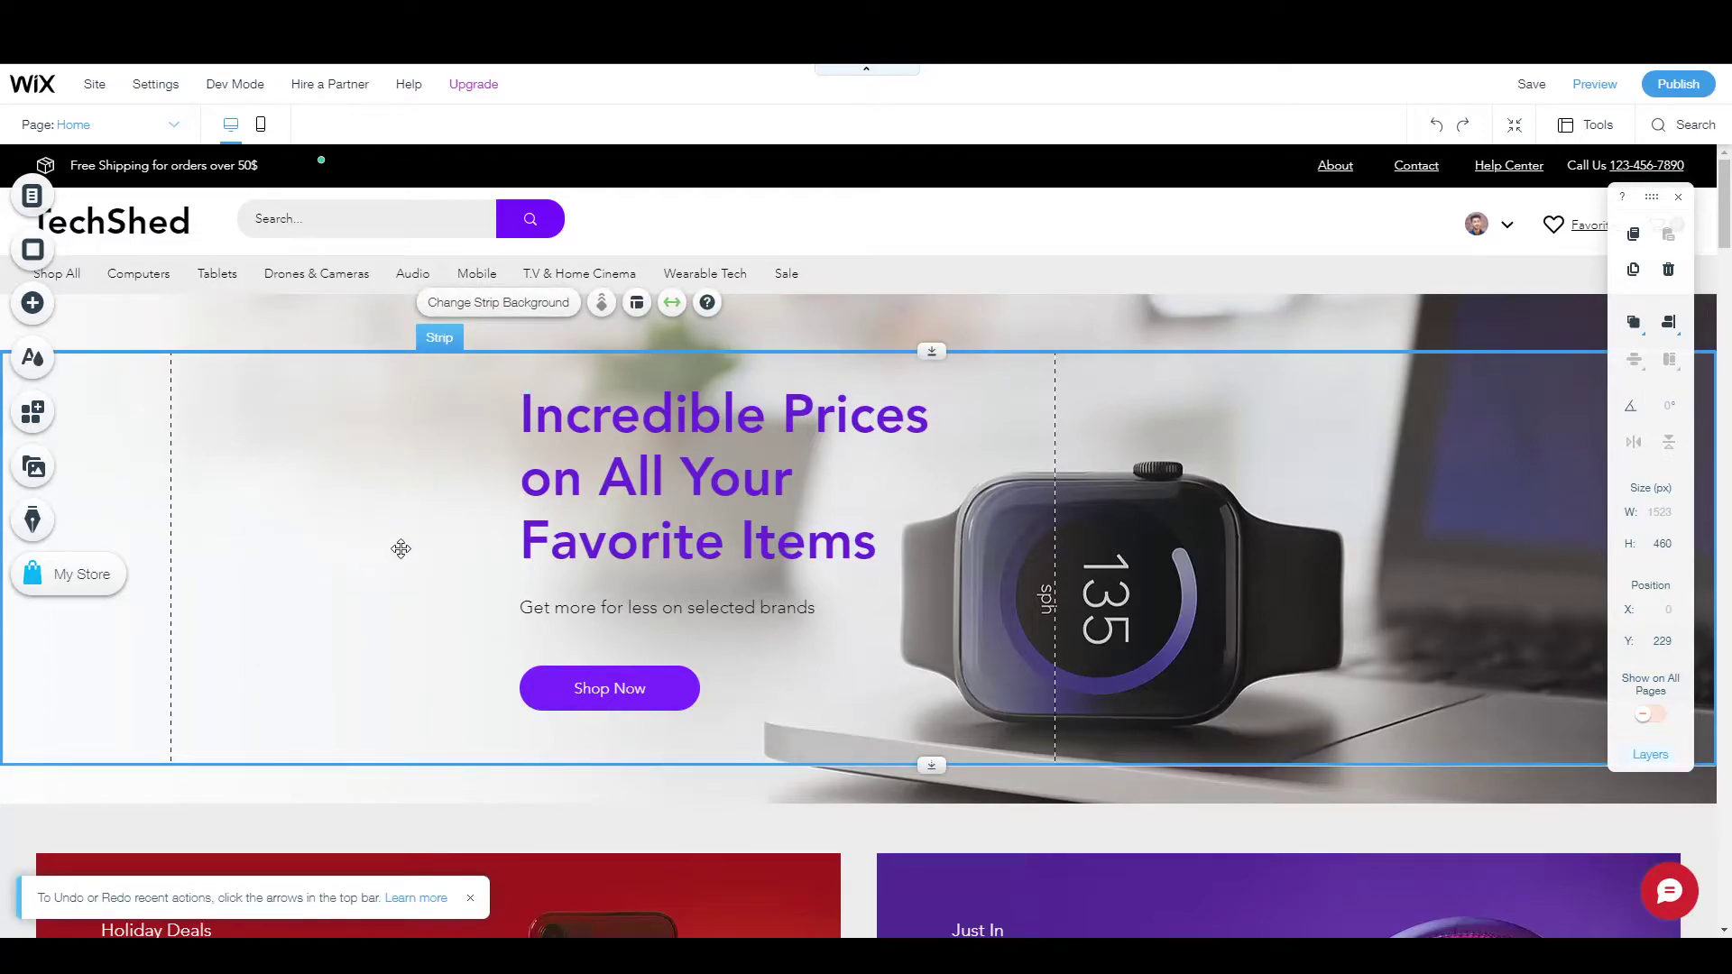
scroll(398, 491, down, 2)
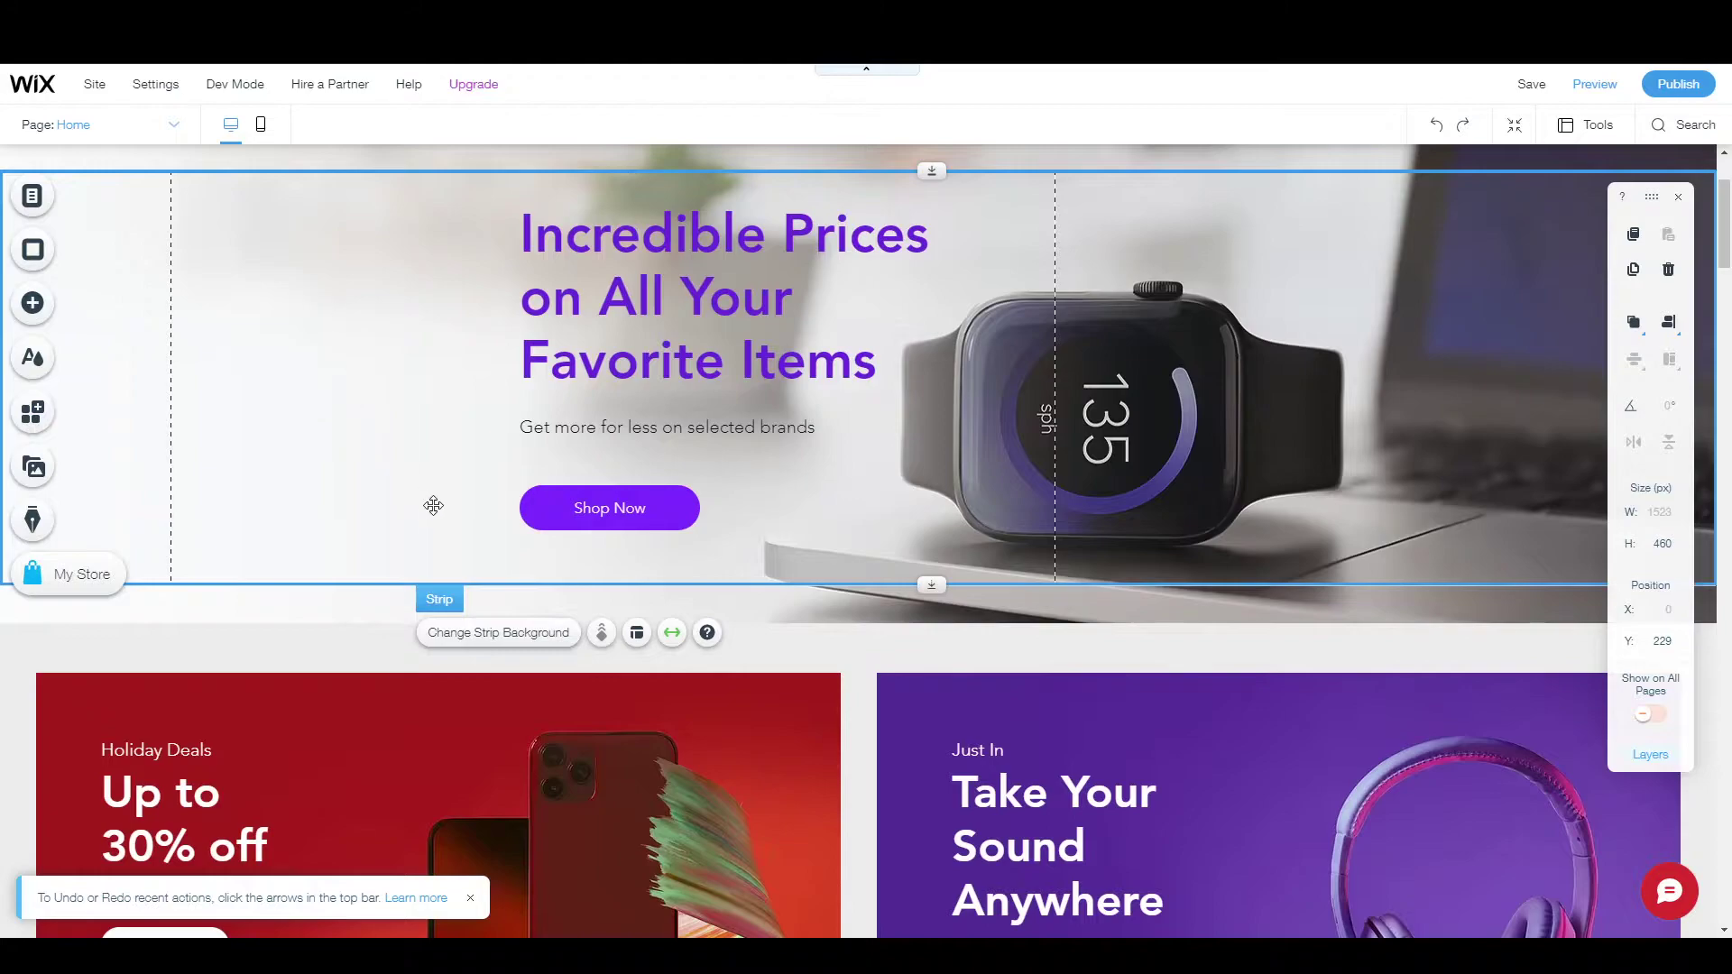
scroll(433, 502, up, 2)
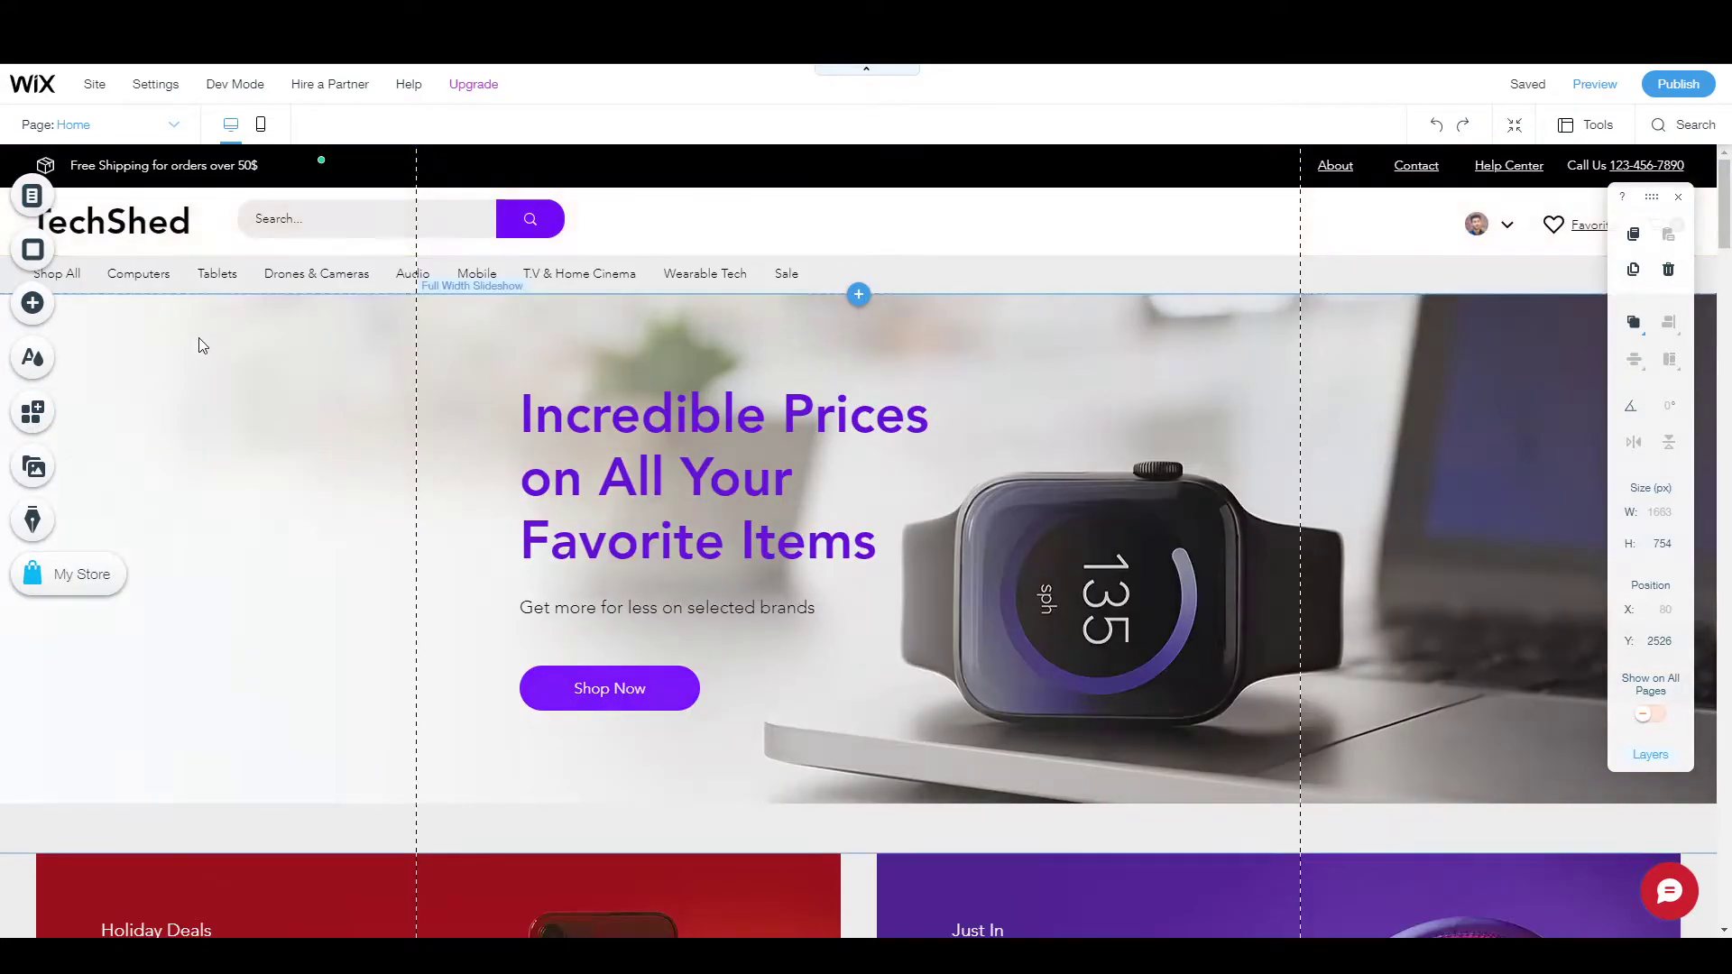
Step: Widen the header's horizontal menu to 1680 px and move it to X 0, Y 126
click(207, 275)
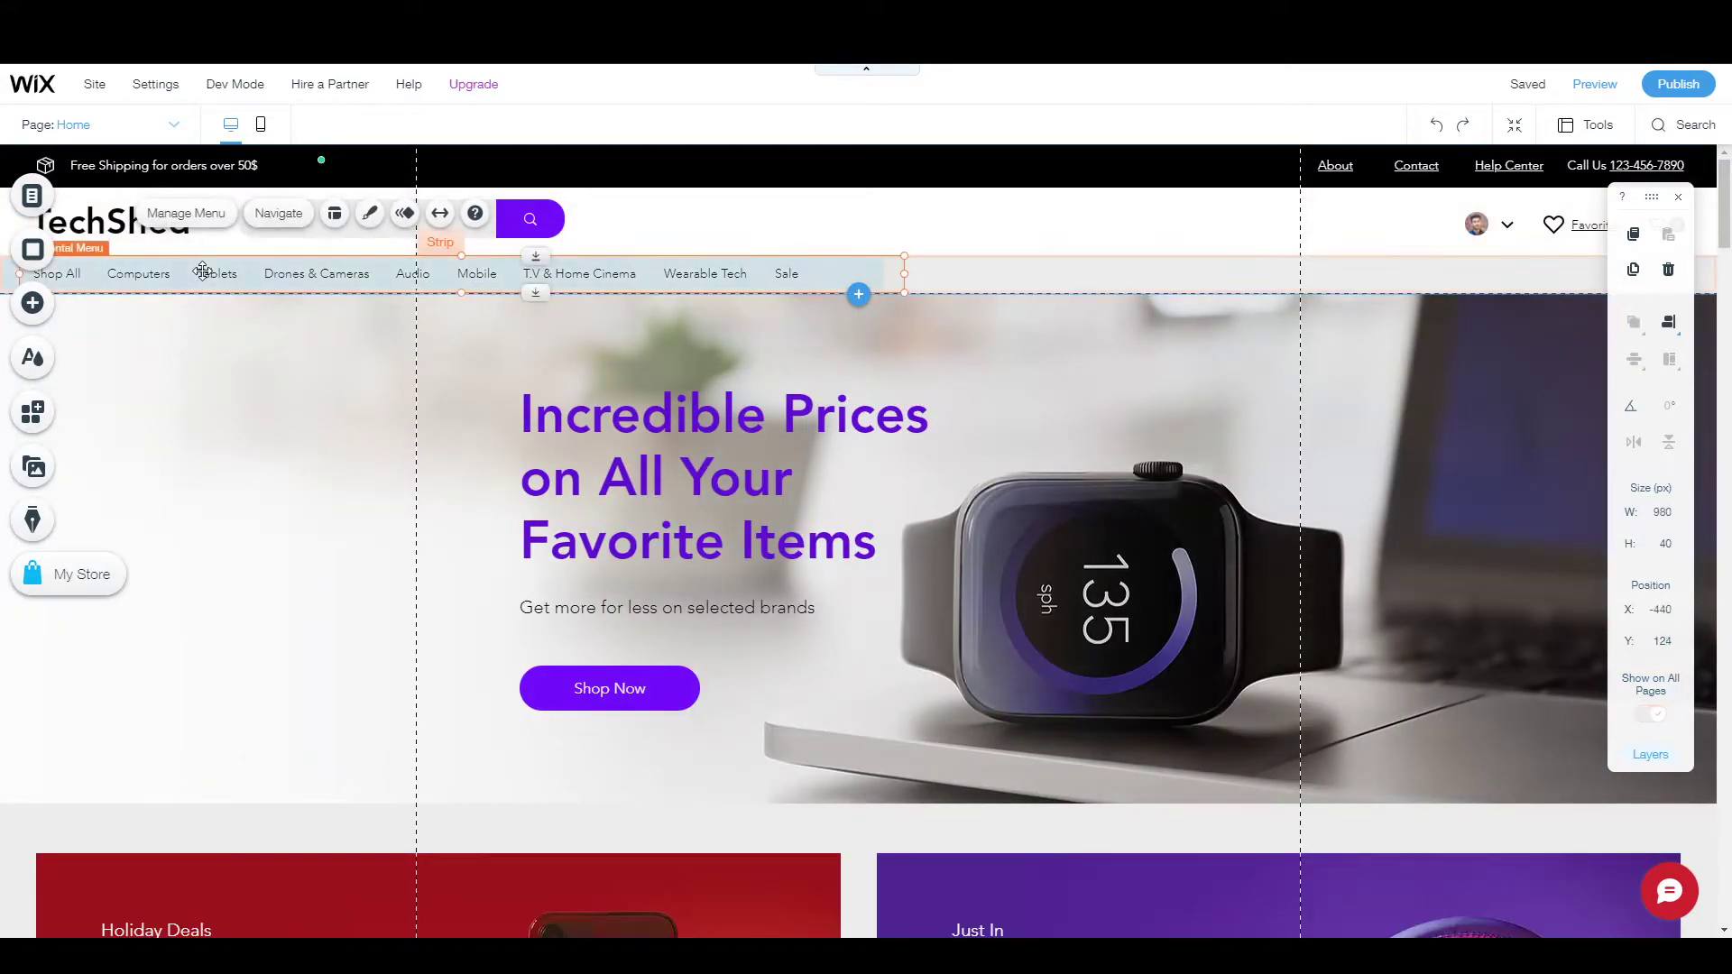
click(198, 215)
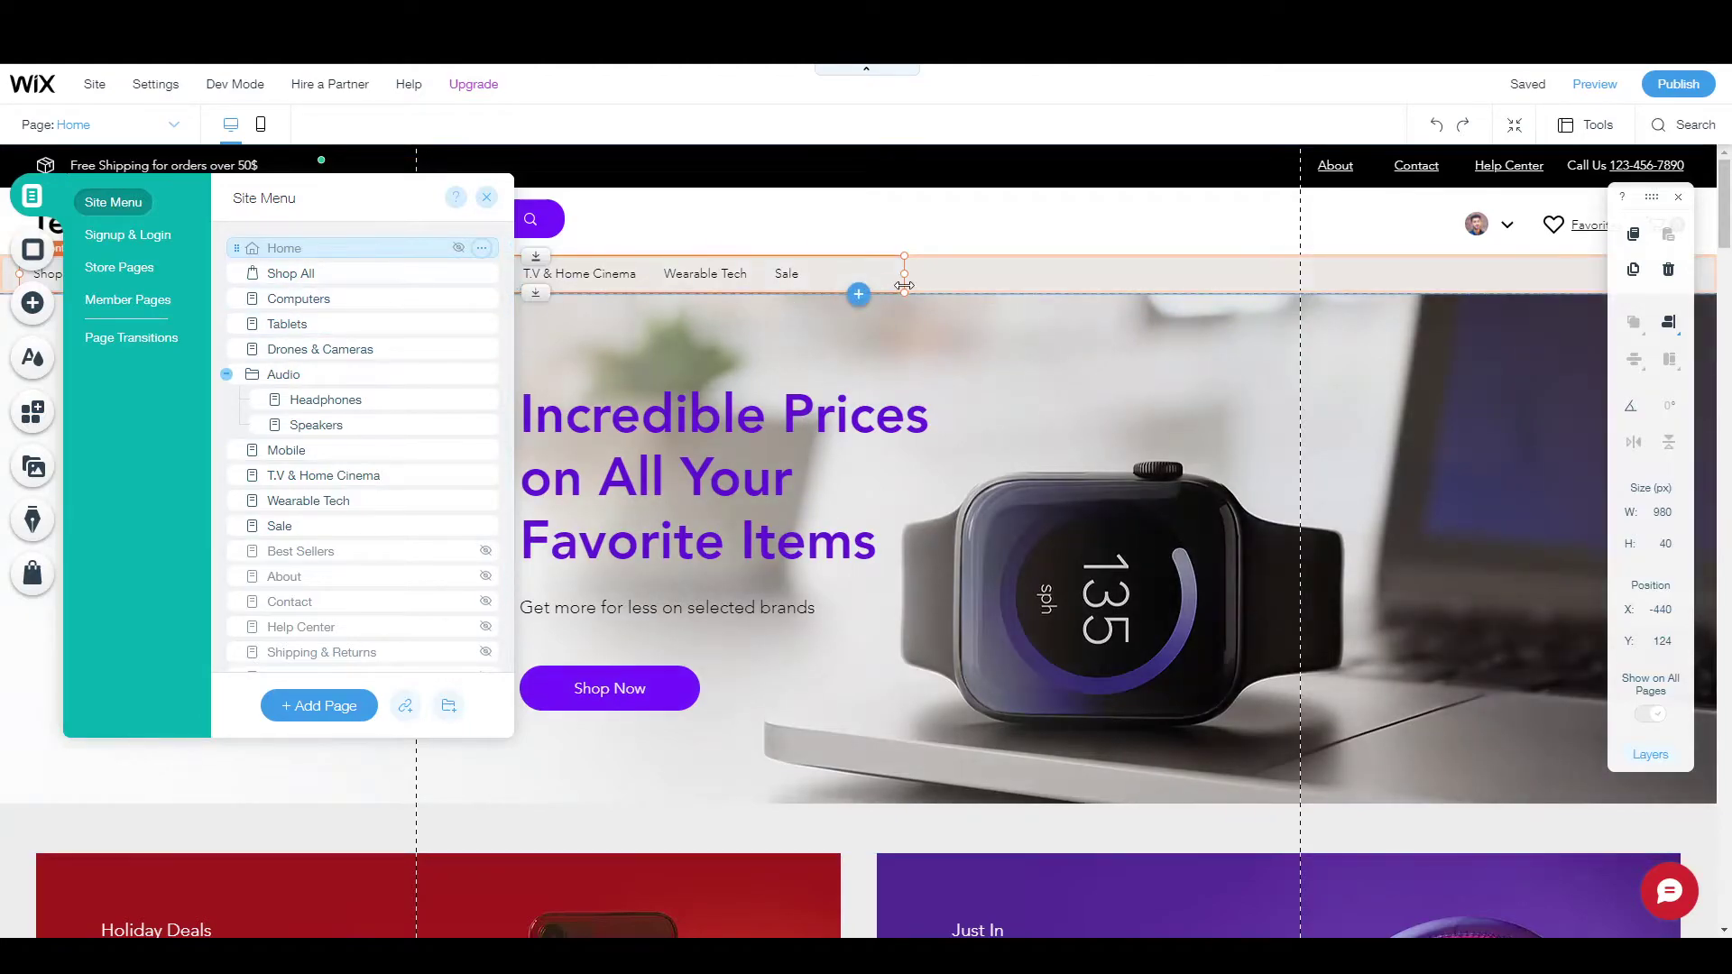
drag(903, 275, 1534, 274)
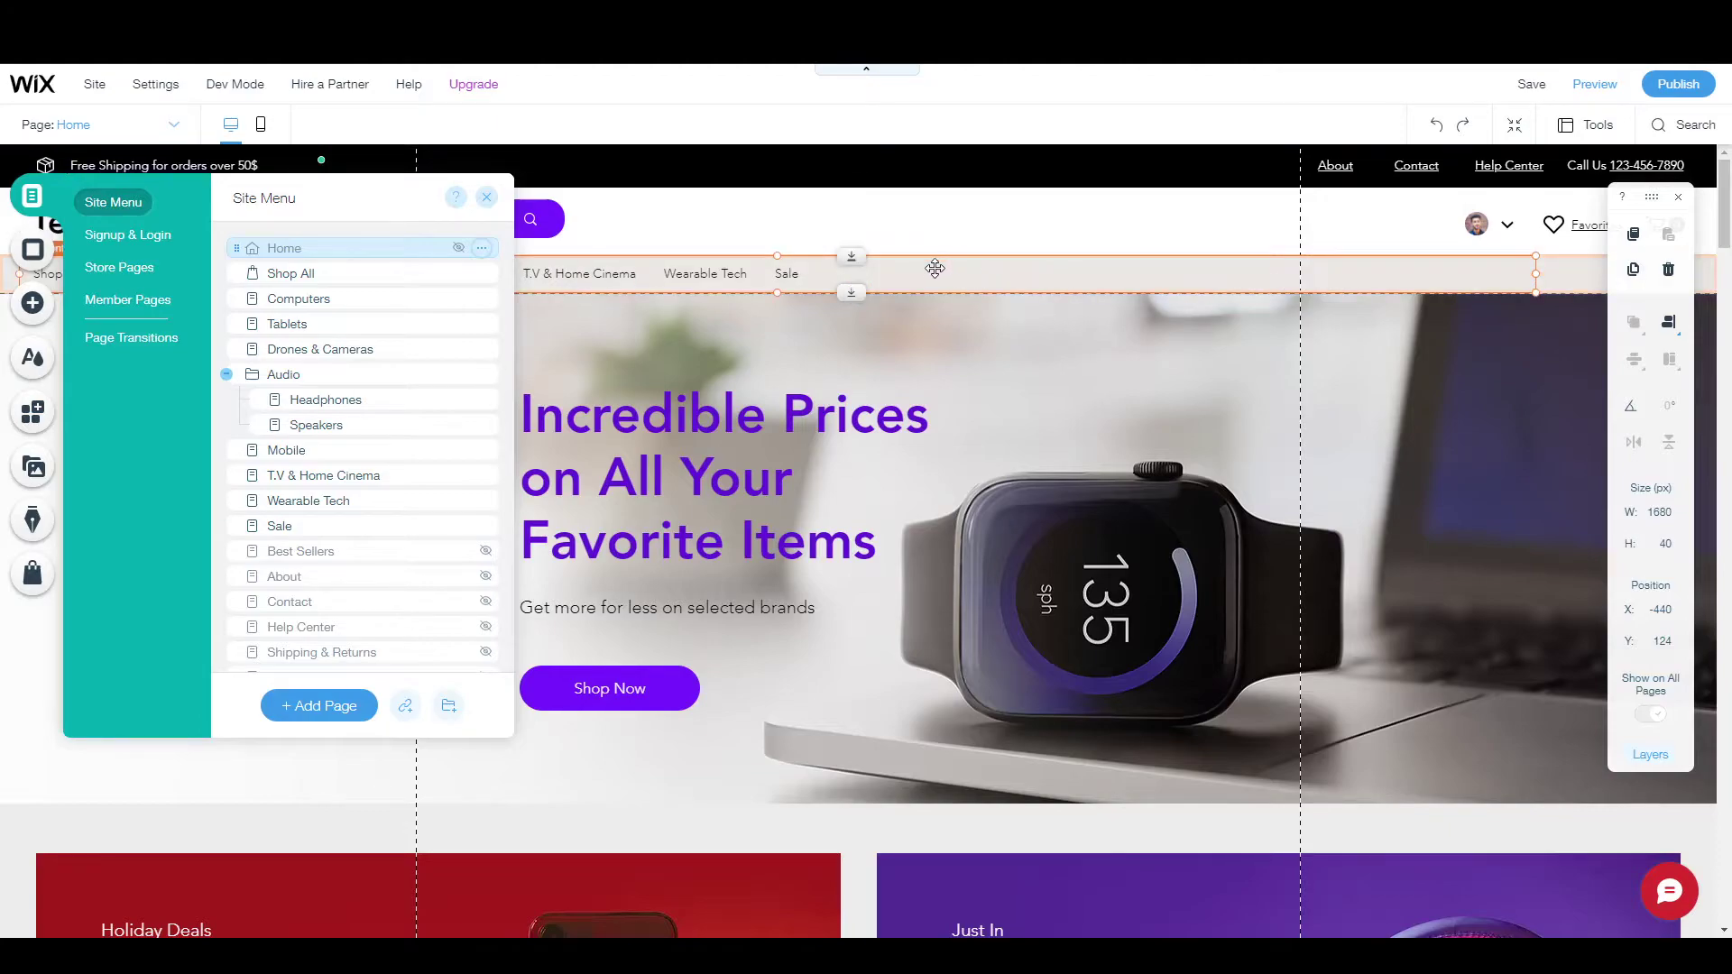
drag(999, 267, 1326, 284)
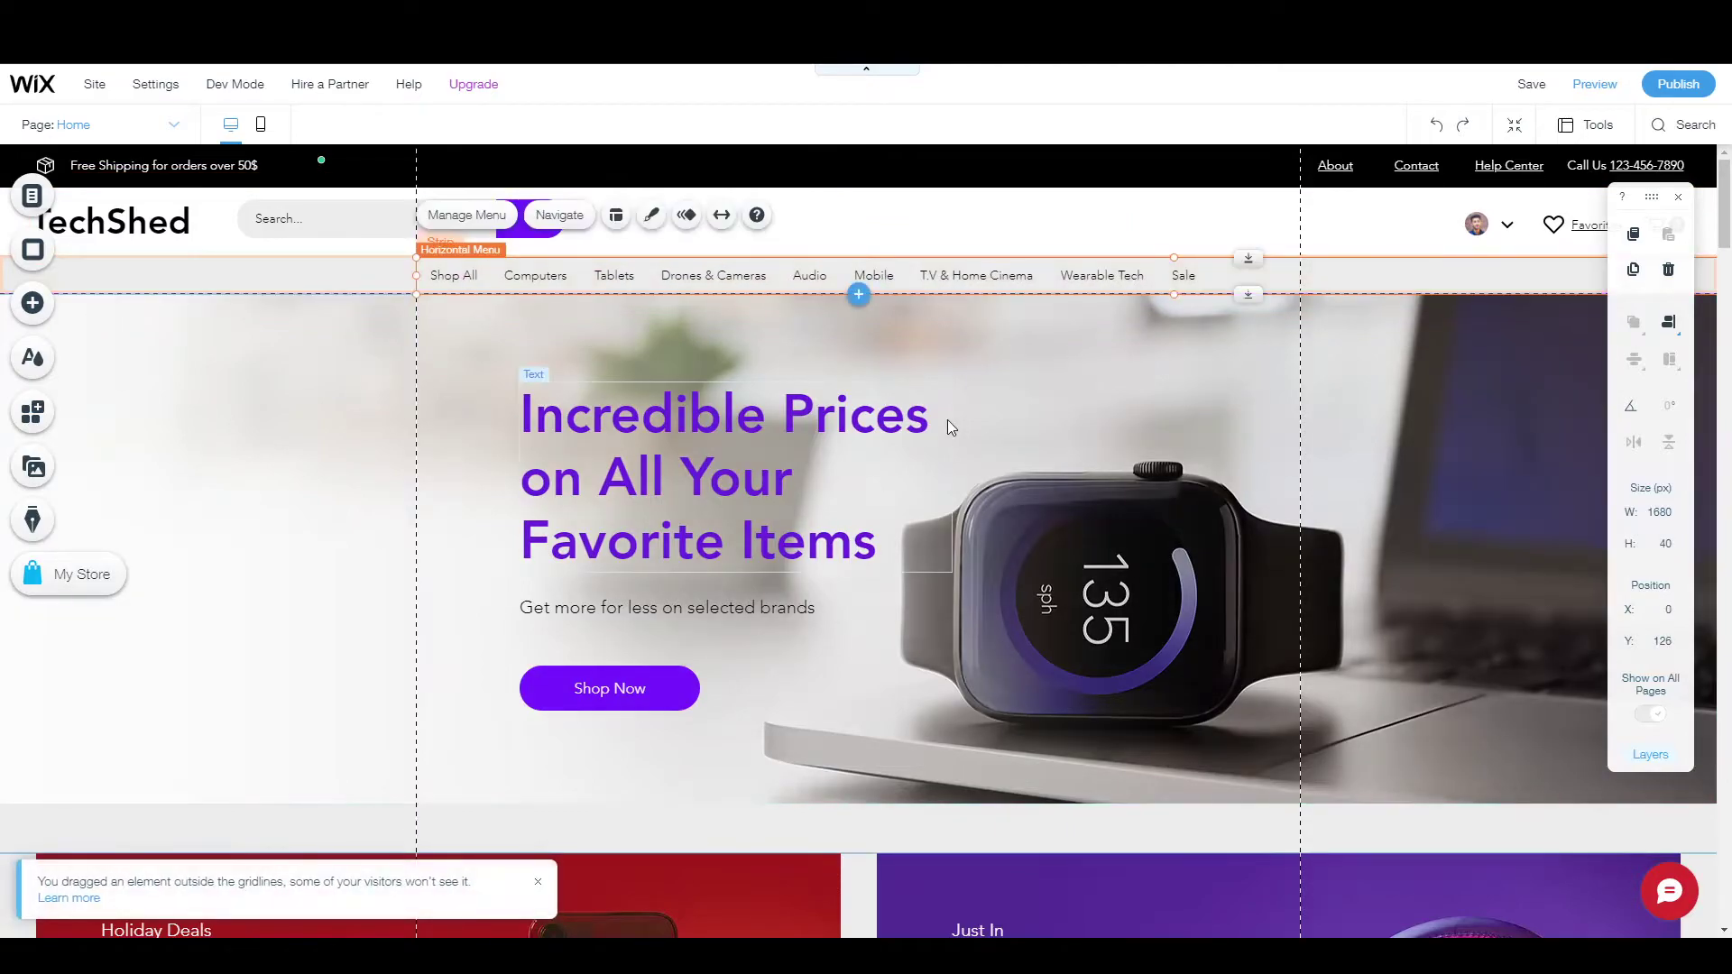
Step: Make the Mobile page a subpage of Home in the site menu
click(42, 195)
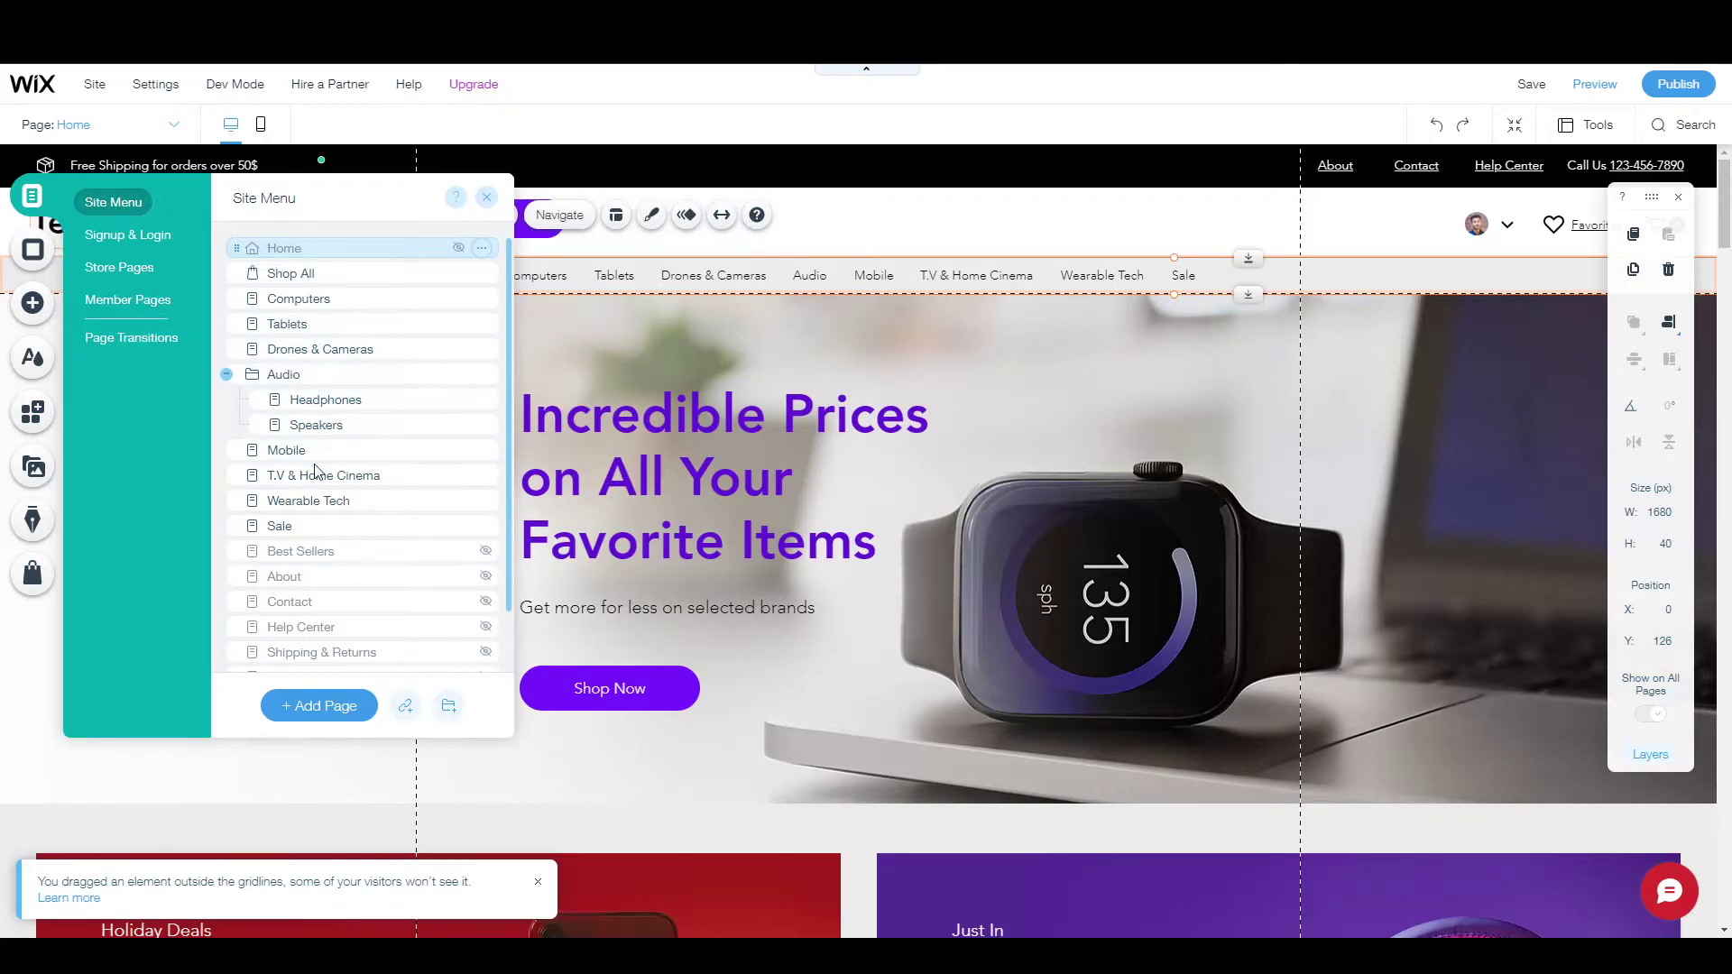
drag(309, 434, 452, 303)
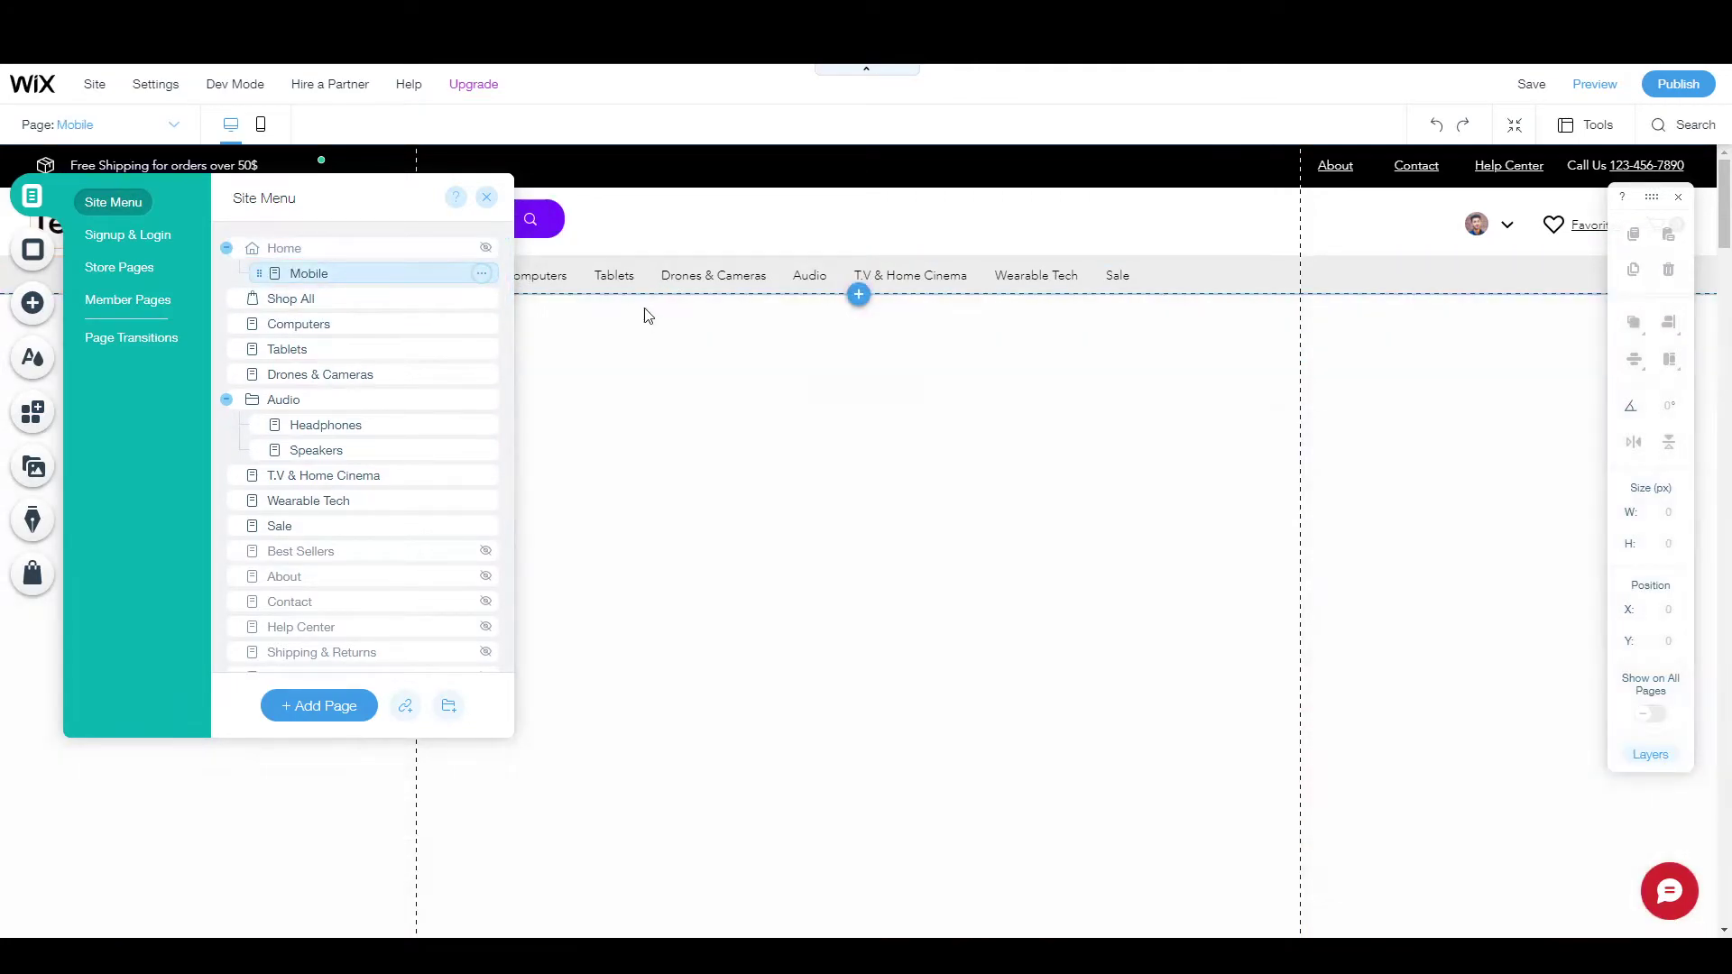
drag(324, 273, 289, 270)
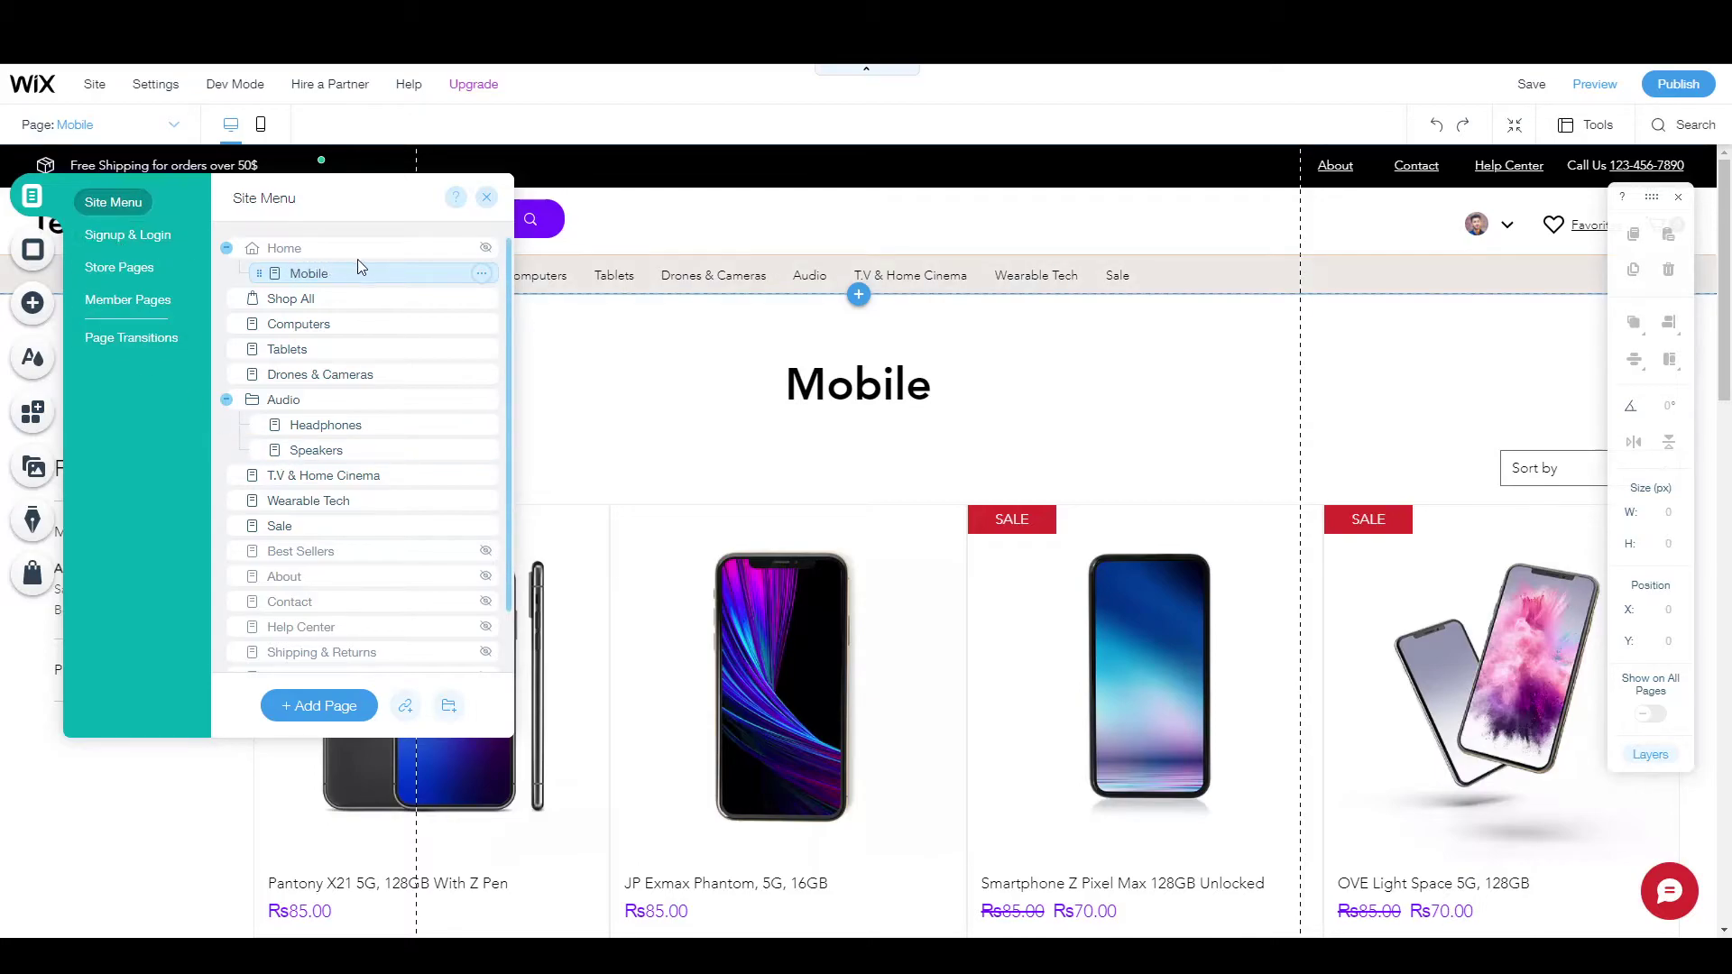
Step: Review the Home page's settings for page info, layouts, permissions, SEO, social share and advanced SEO, then return to the site page list
click(481, 249)
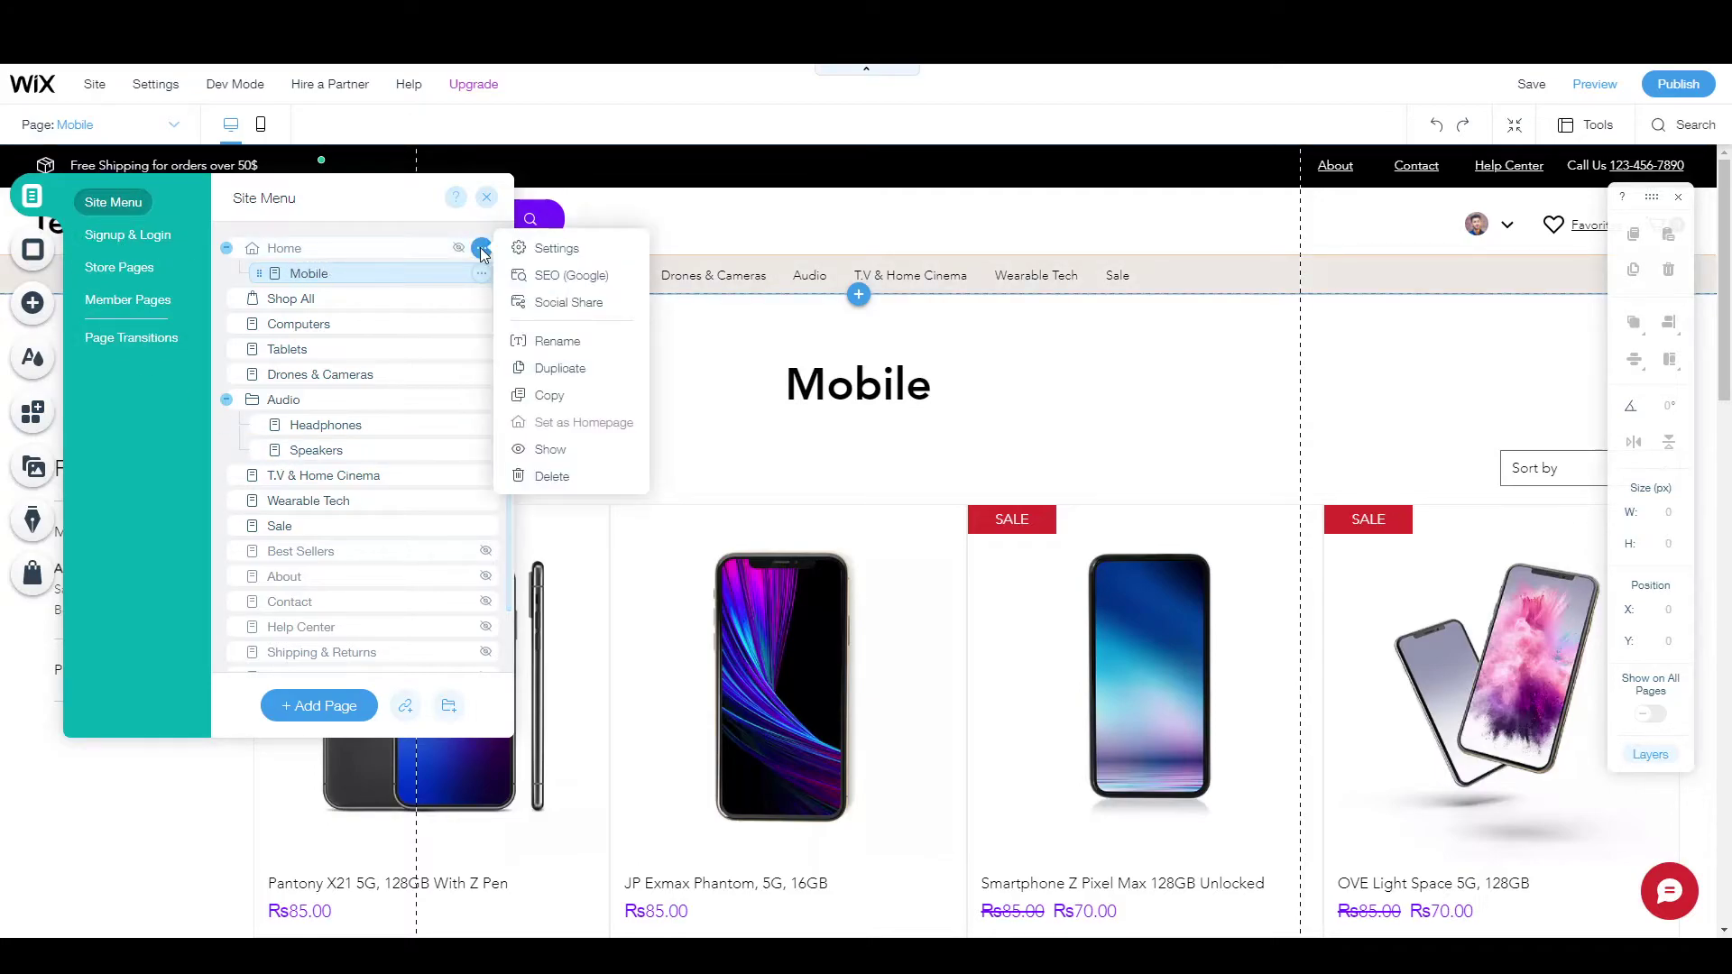
click(540, 250)
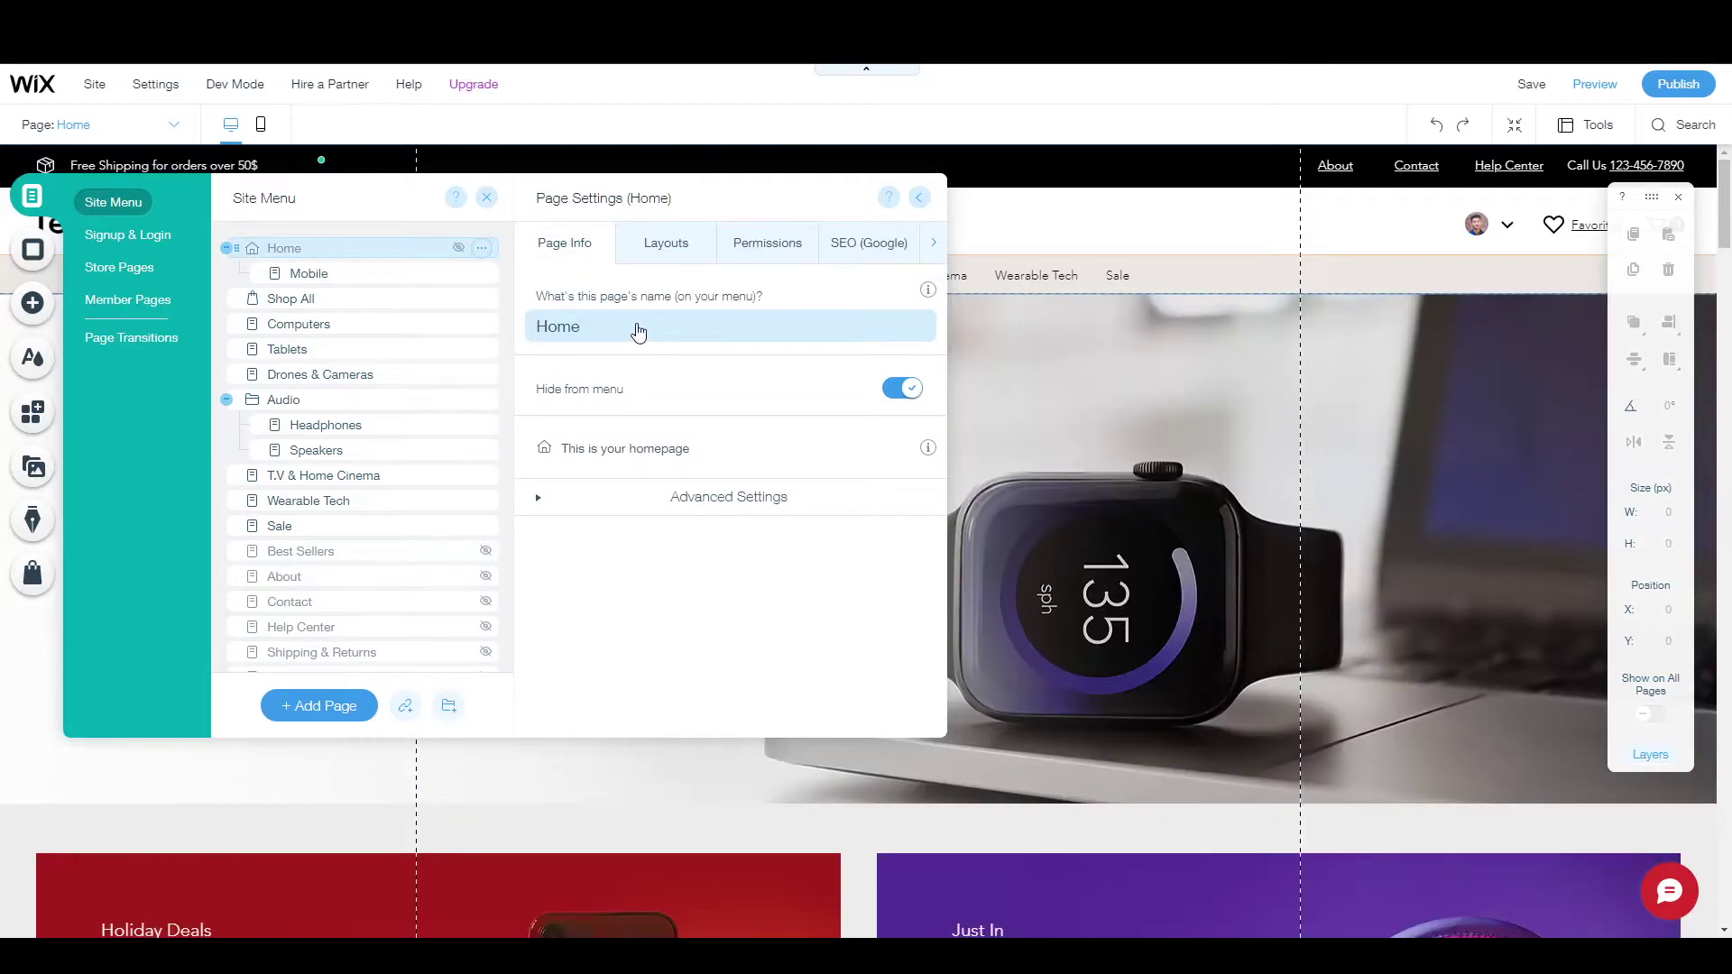
click(666, 242)
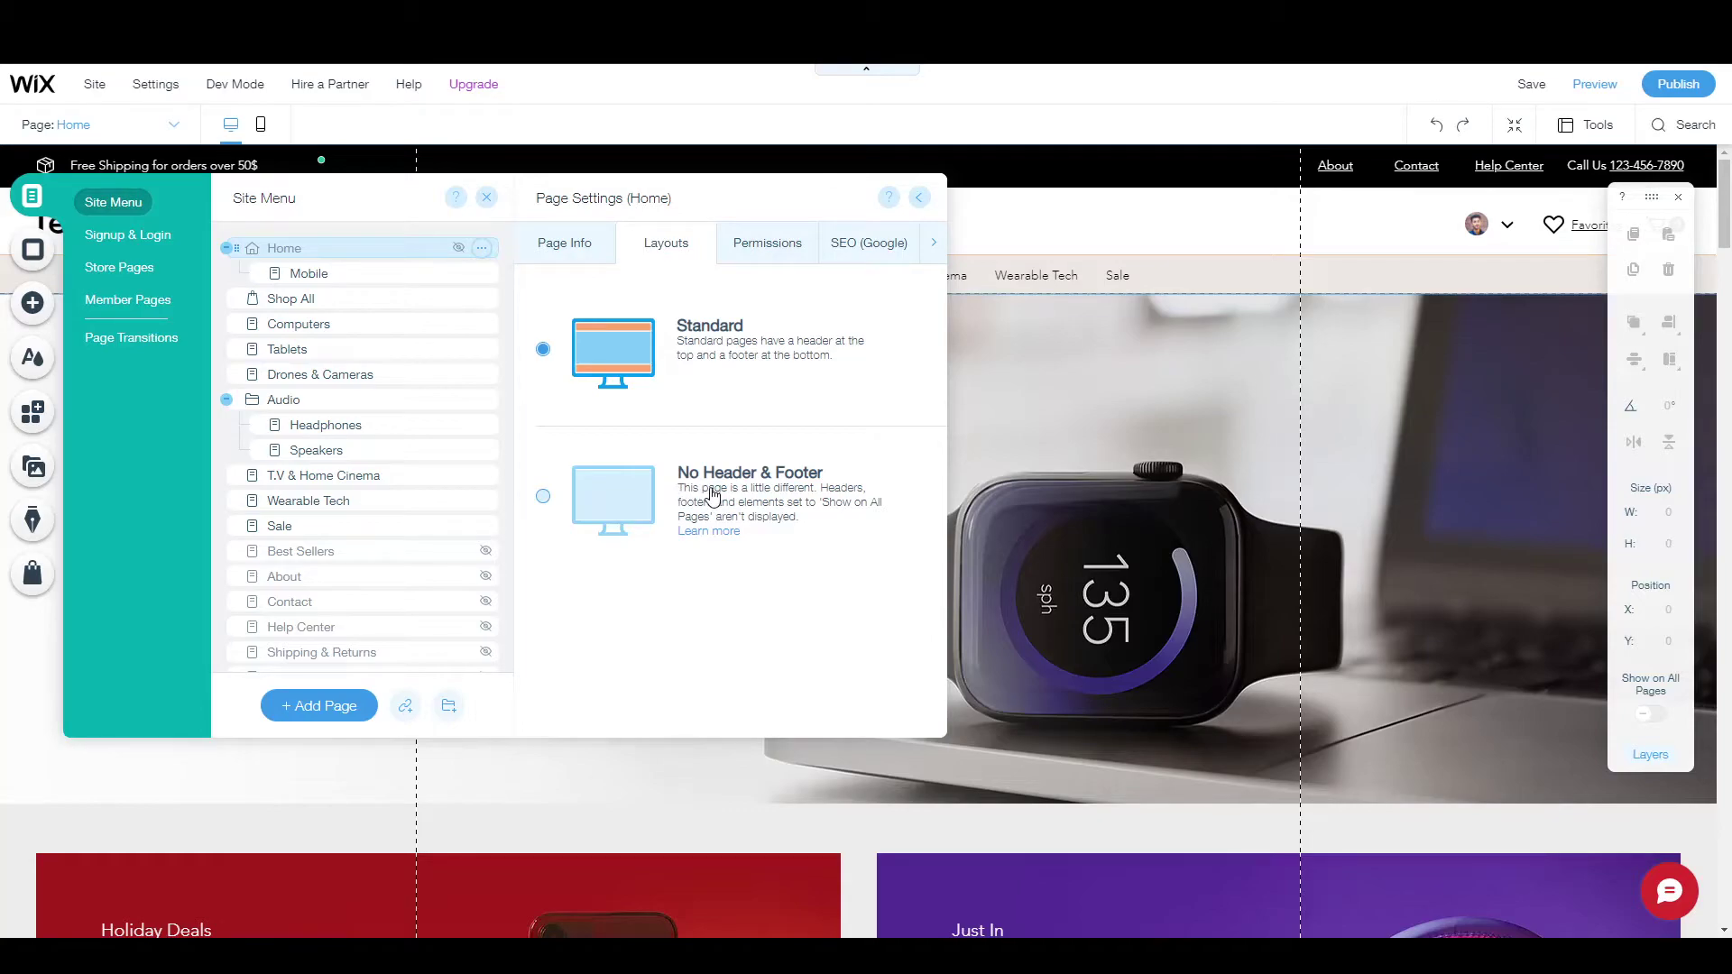
click(754, 244)
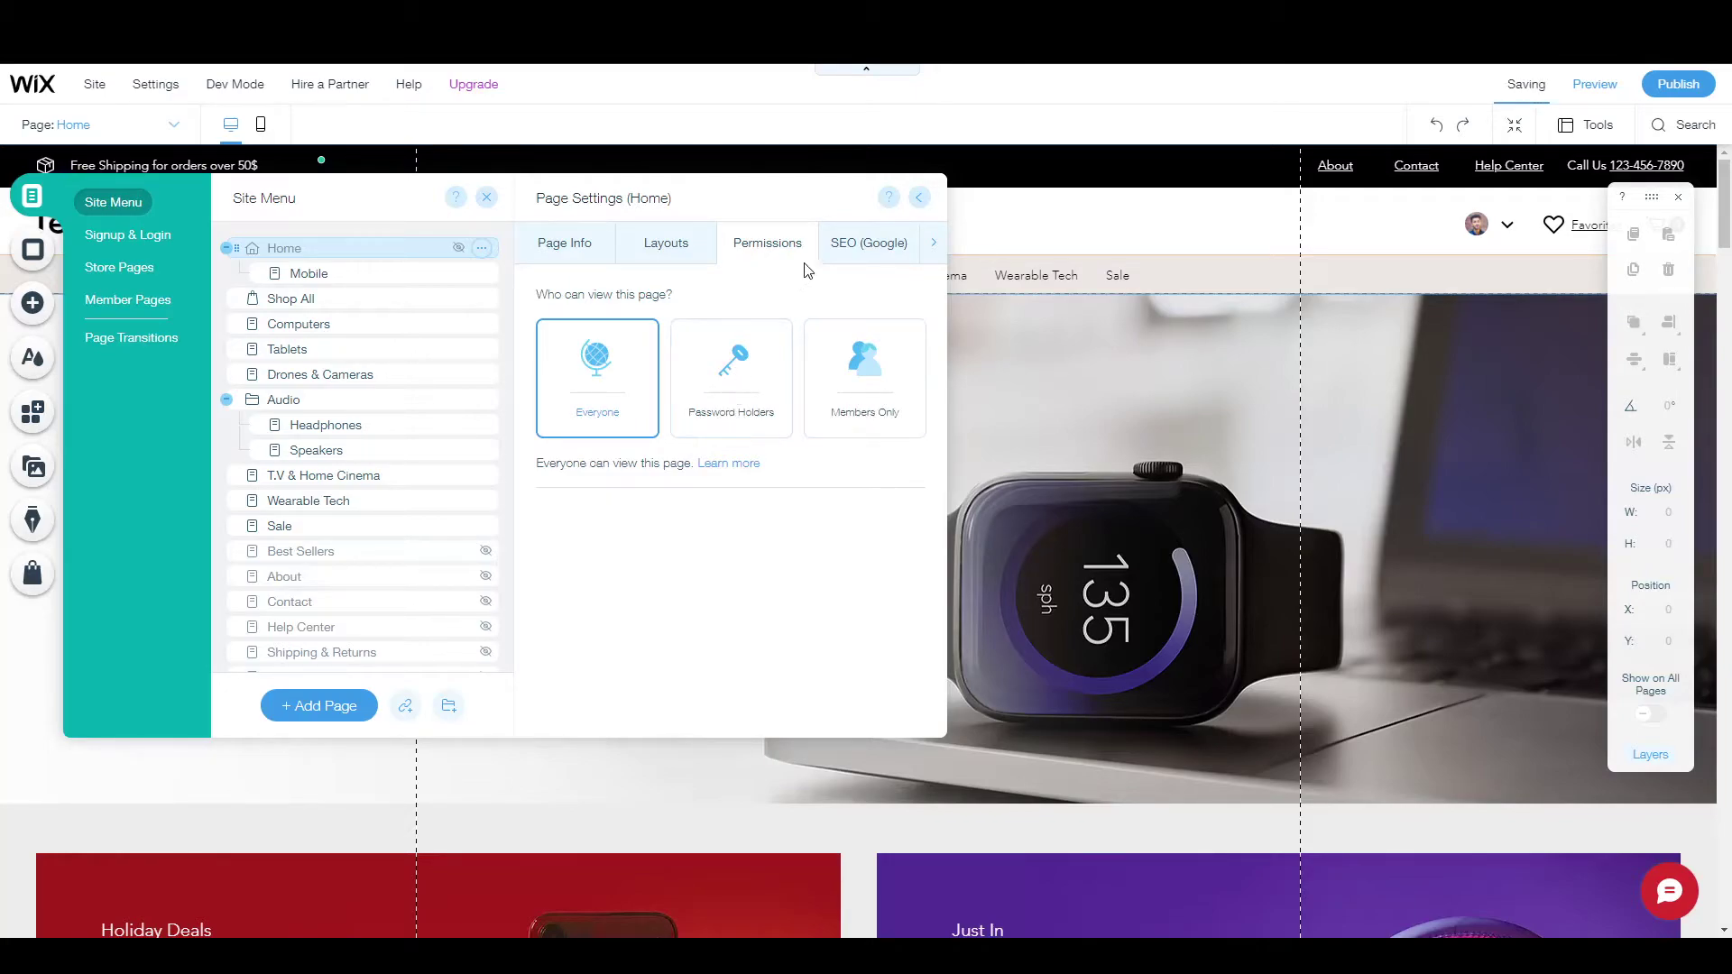
click(839, 243)
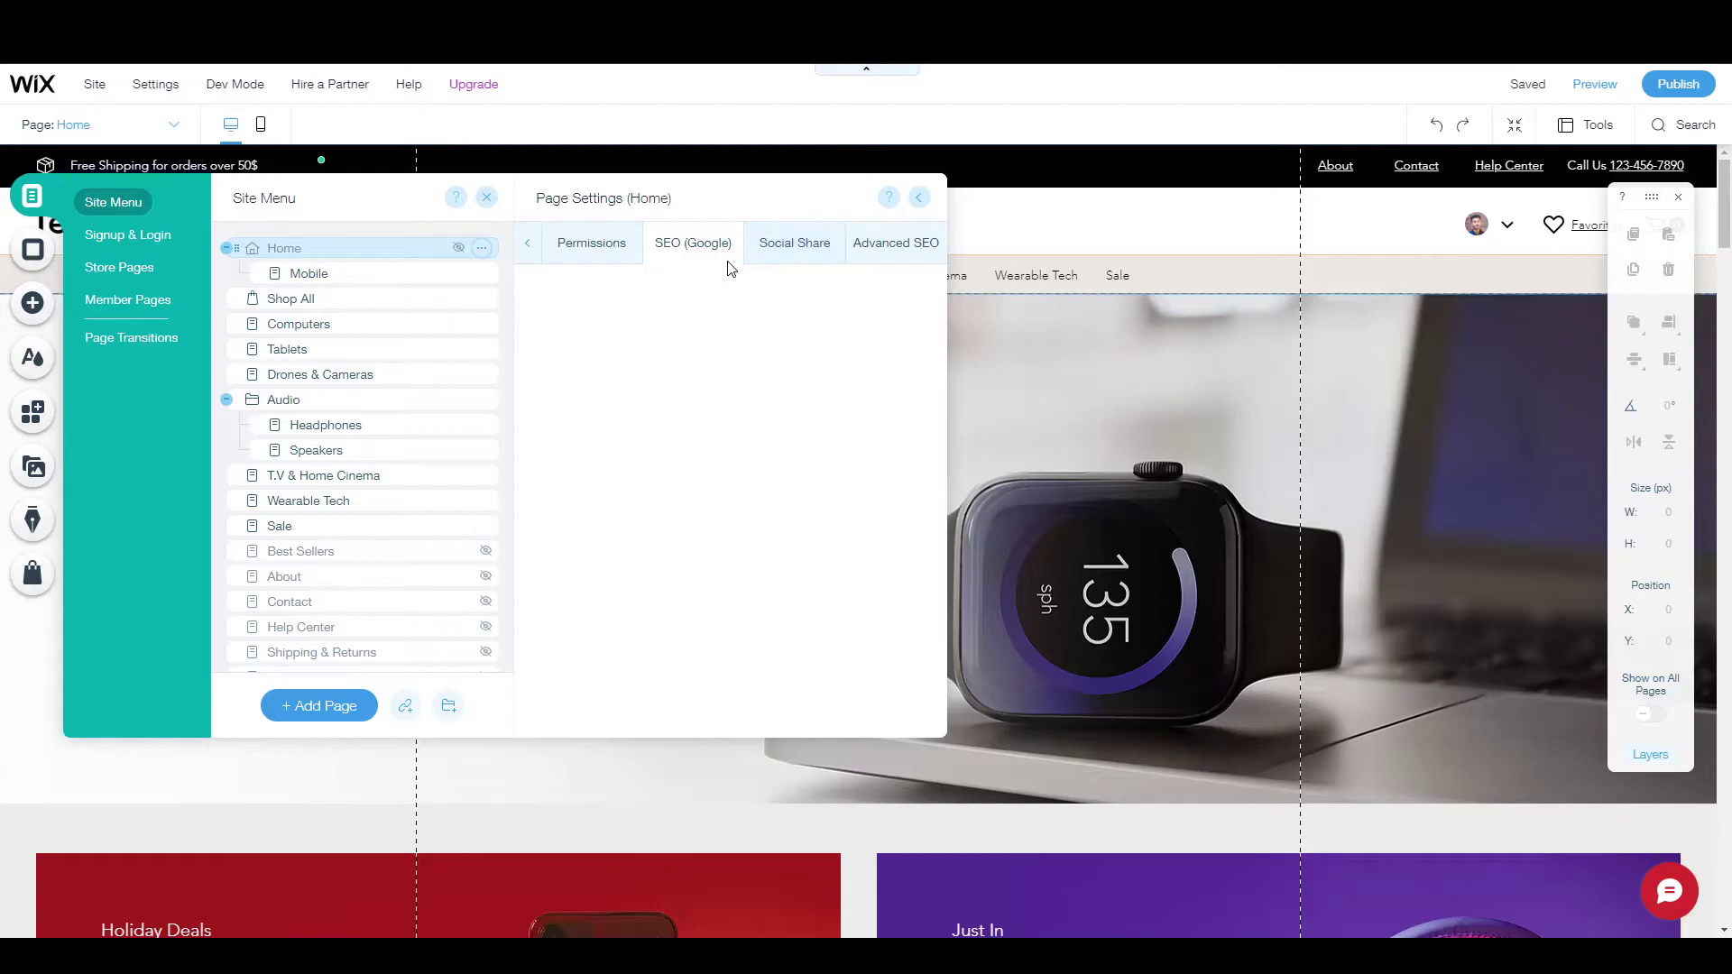
scroll(634, 415, down, 3)
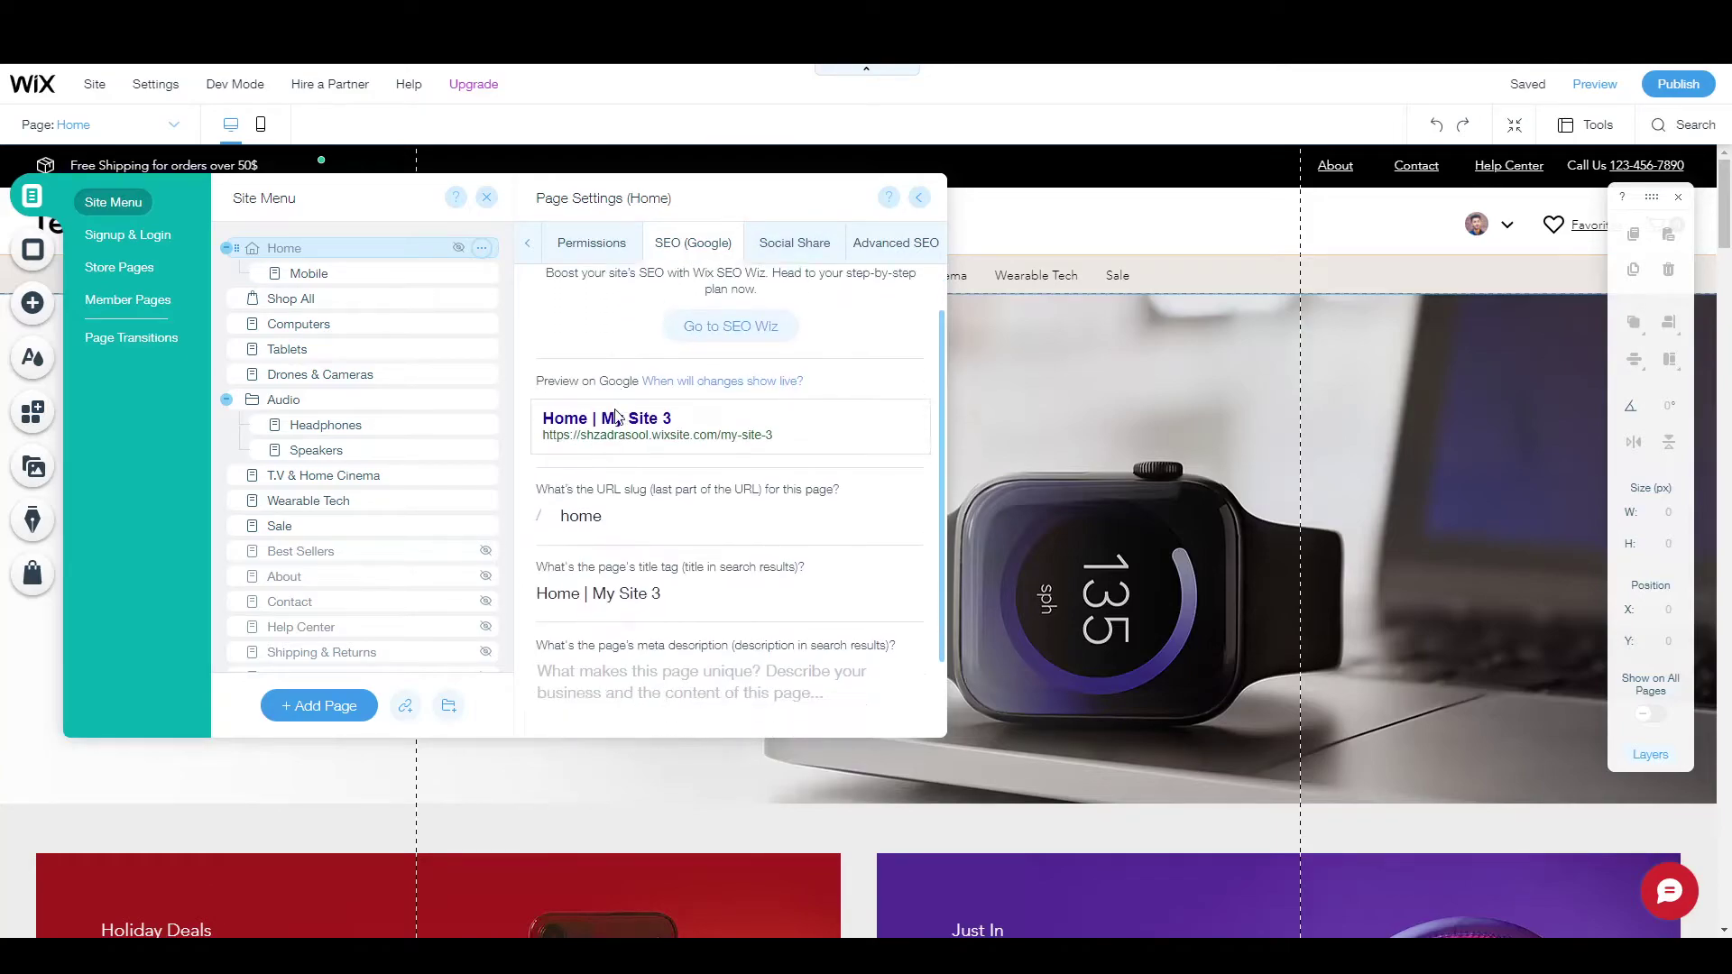
scroll(614, 418, up, 3)
click(794, 248)
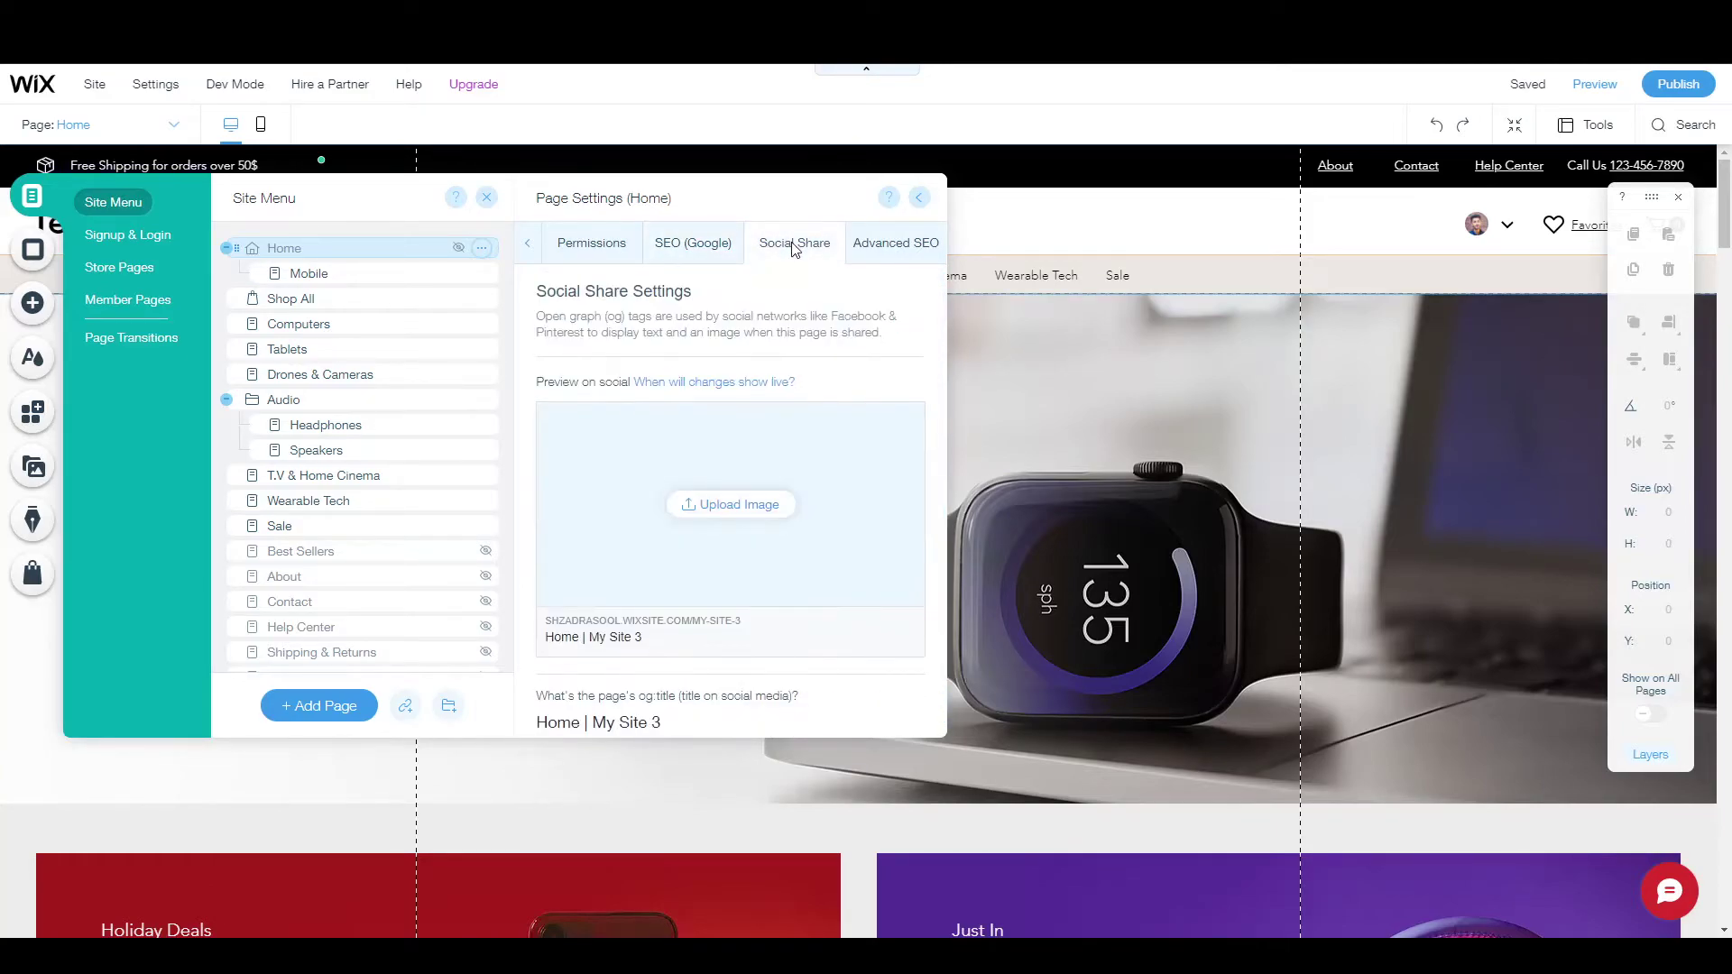
click(880, 256)
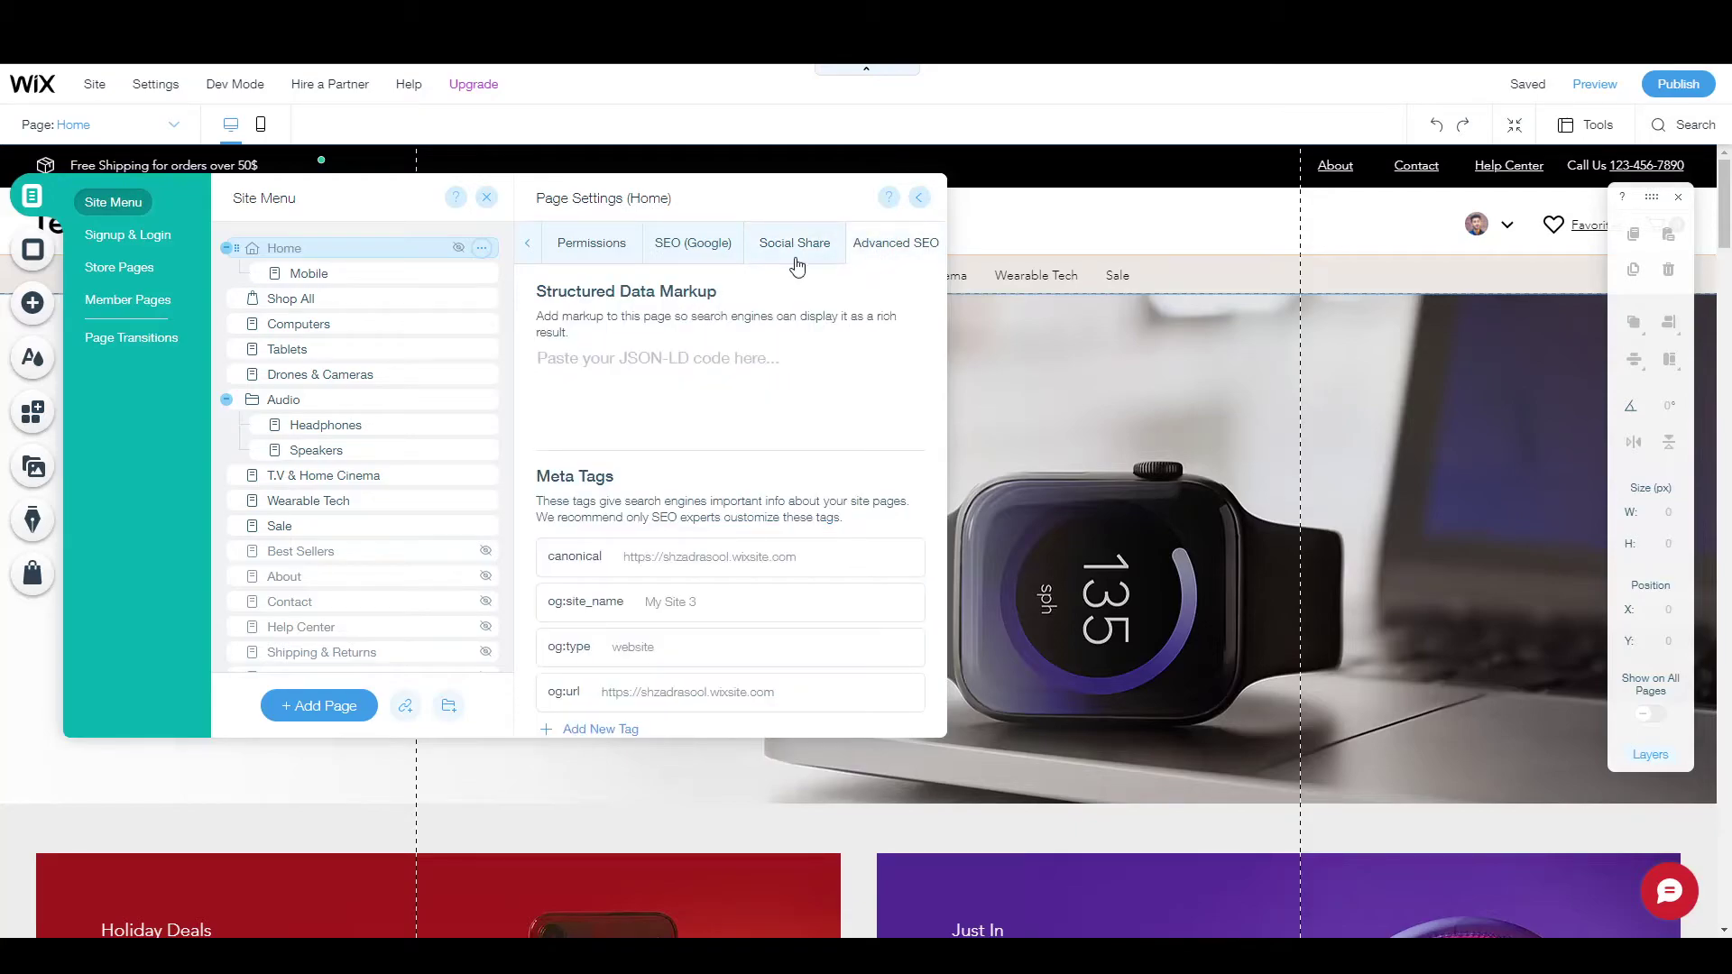
click(919, 197)
scroll(325, 349, down, 1)
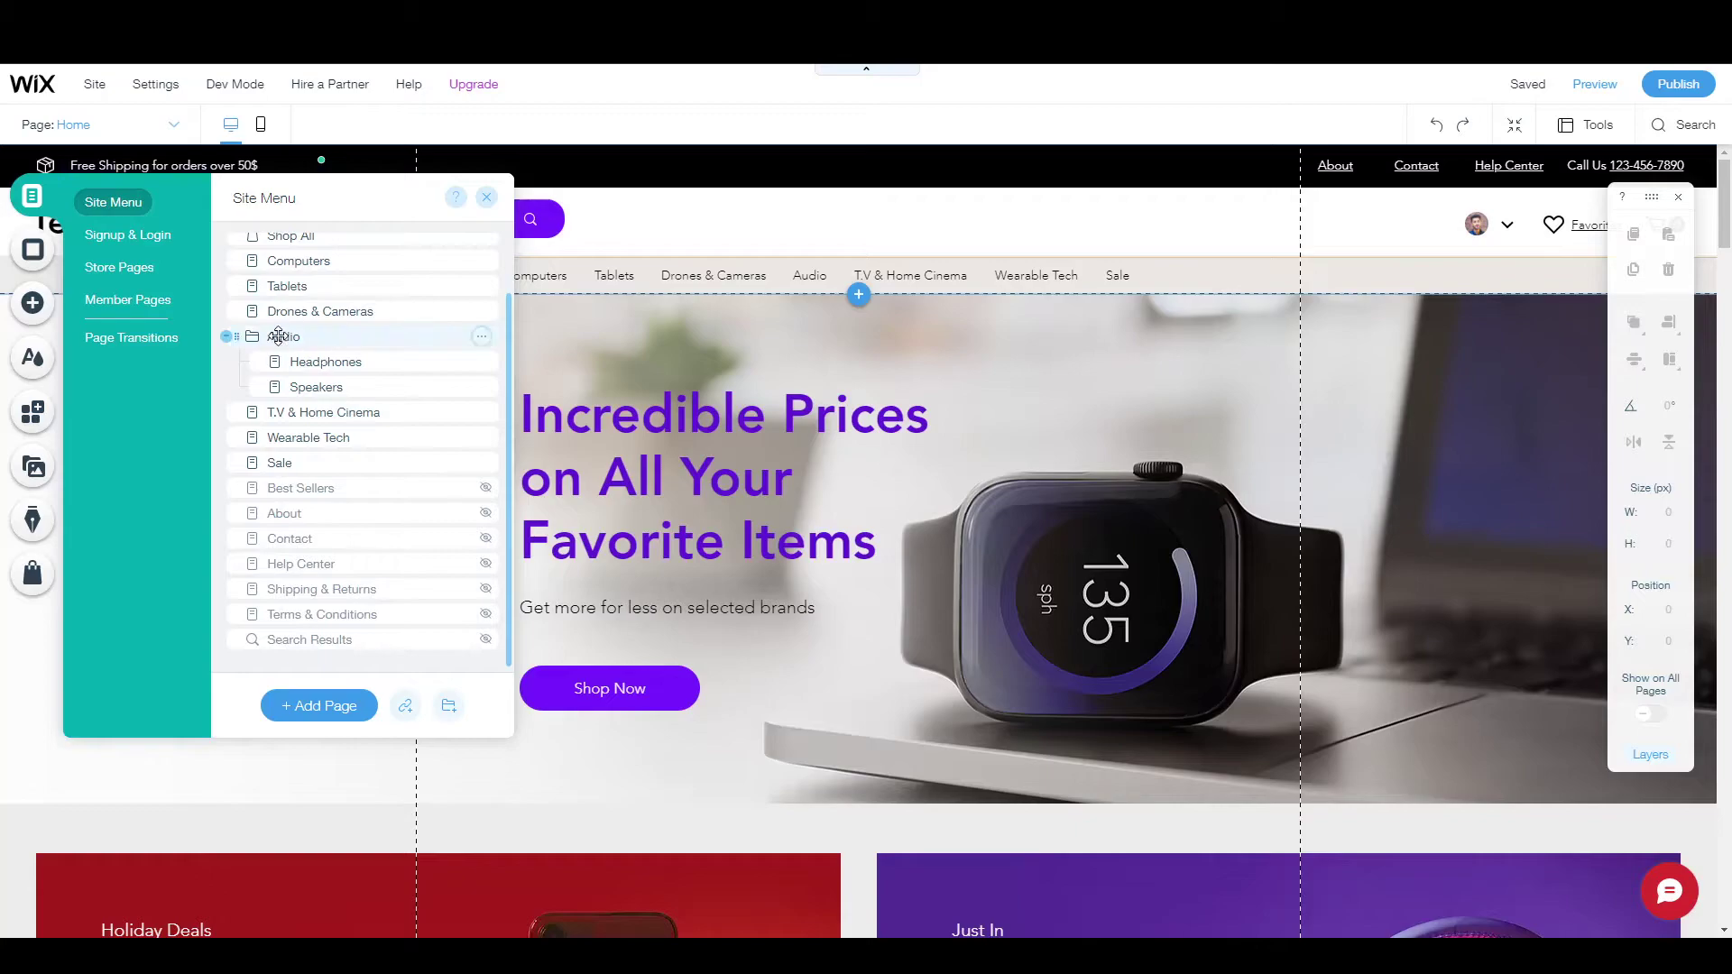
Step: Apply the light blue drinking-glasses image as the Home page background and check it along the page
click(39, 252)
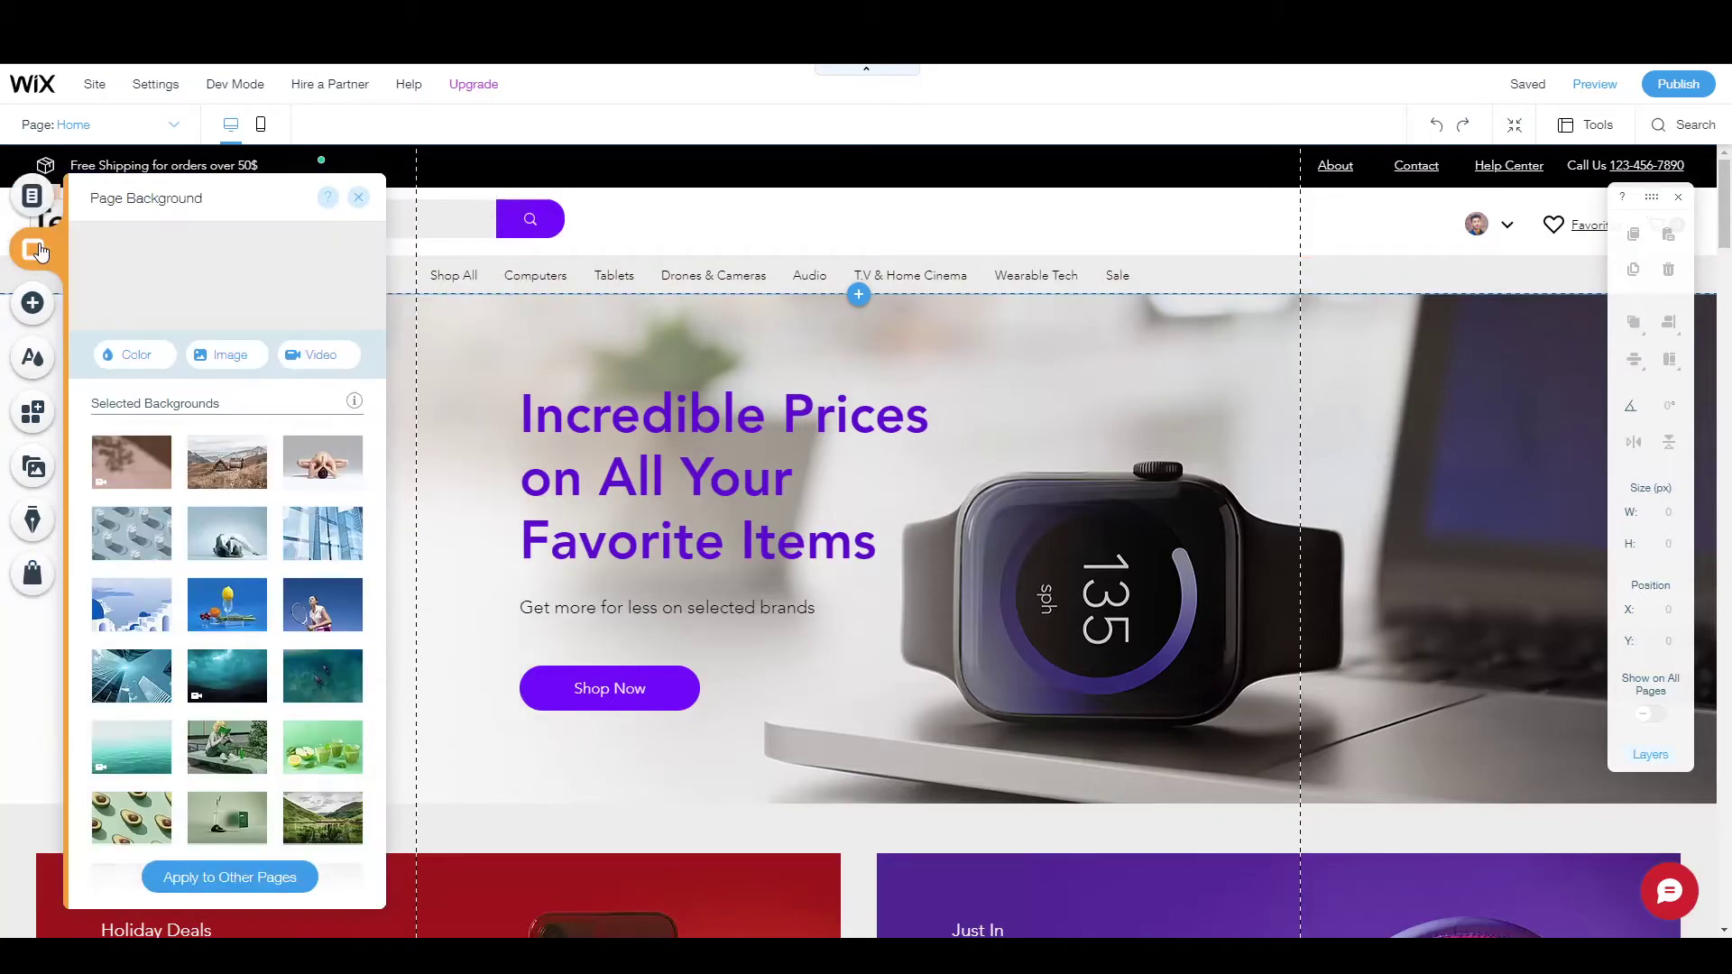
scroll(542, 502, down, 6)
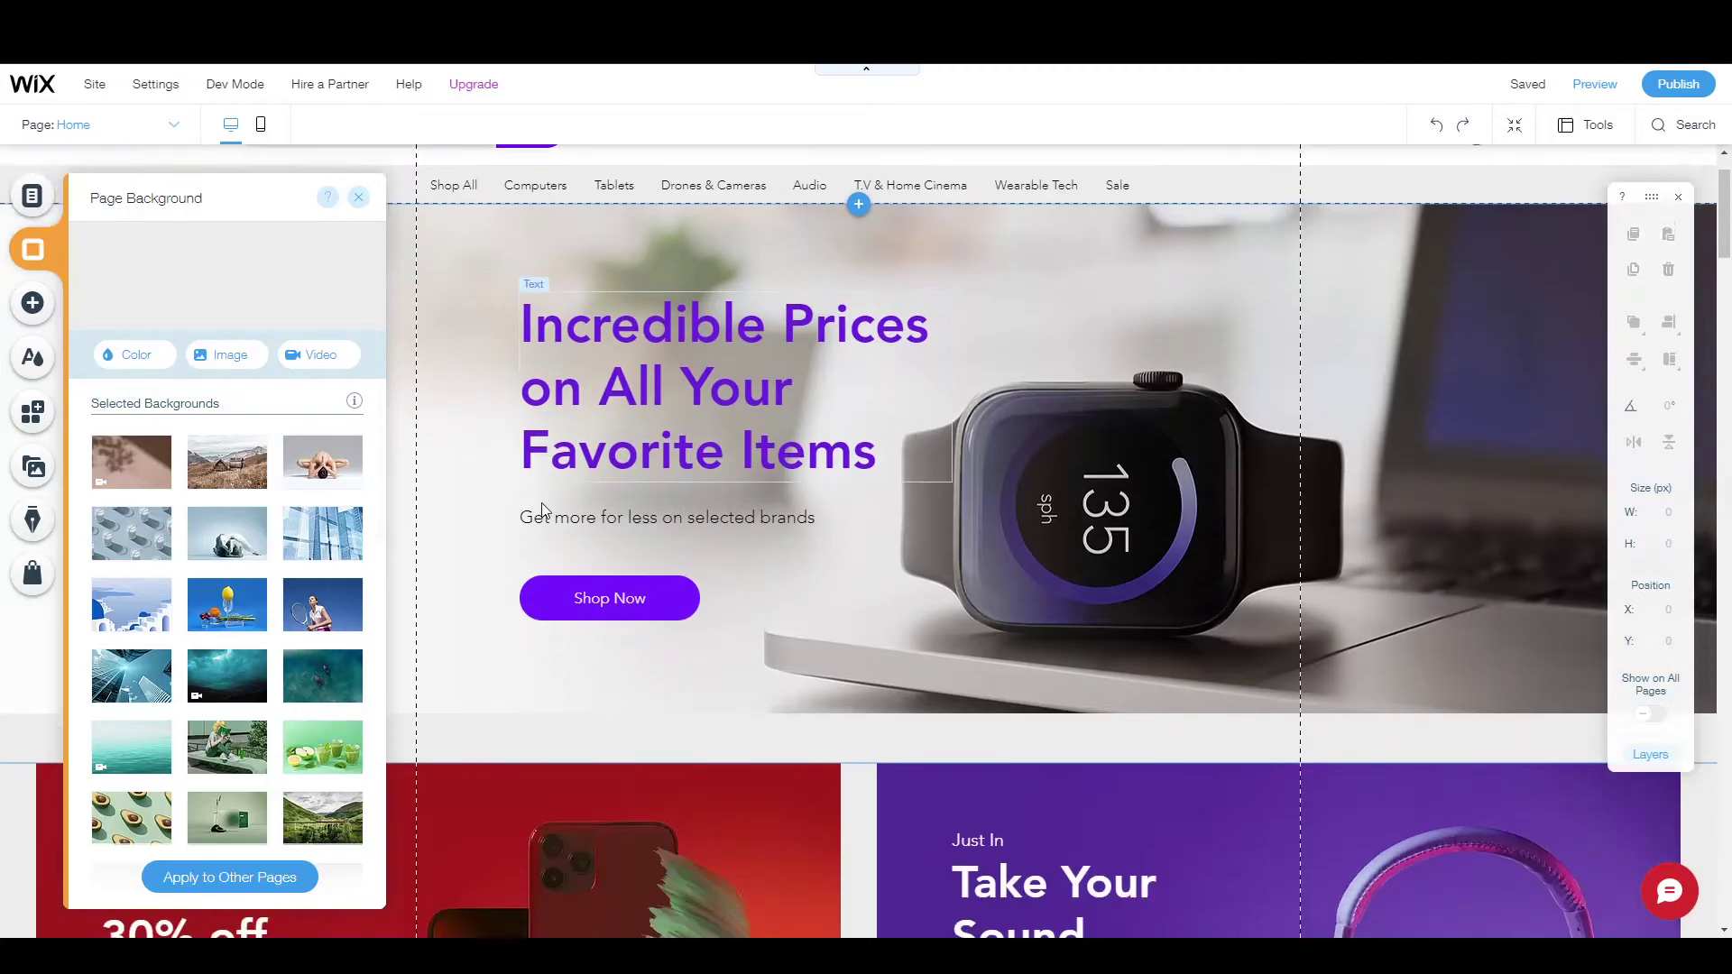
scroll(534, 506, down, 10)
scroll(531, 506, up, 15)
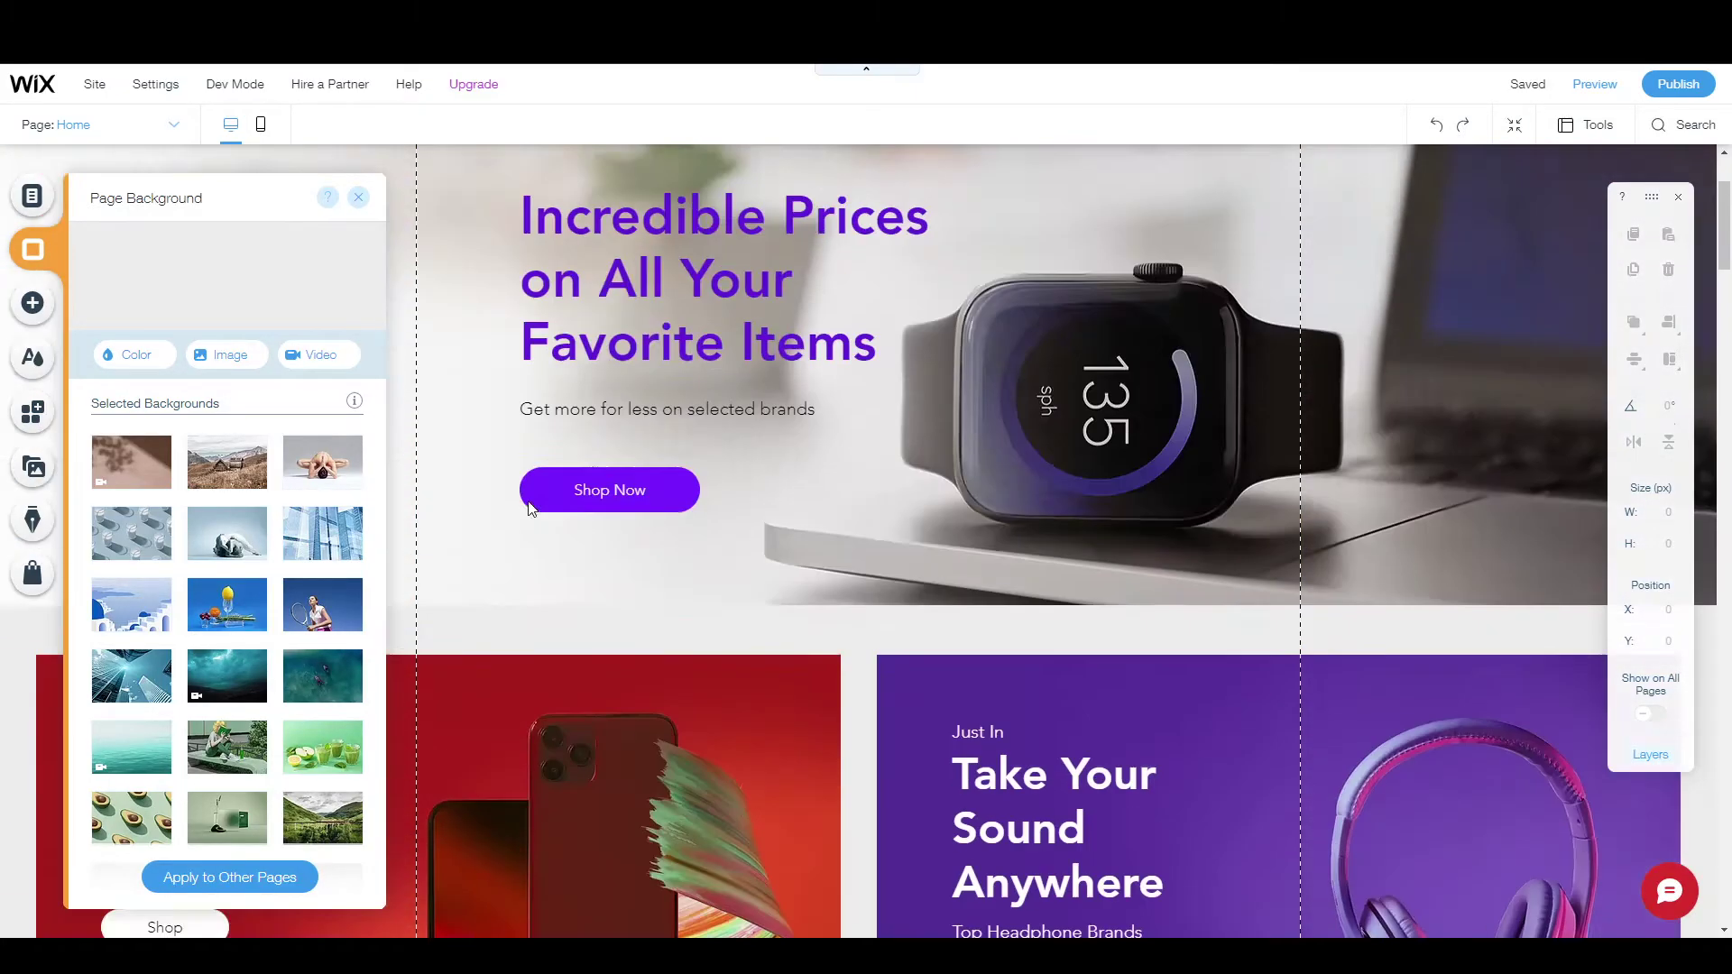
mouse_move(263, 466)
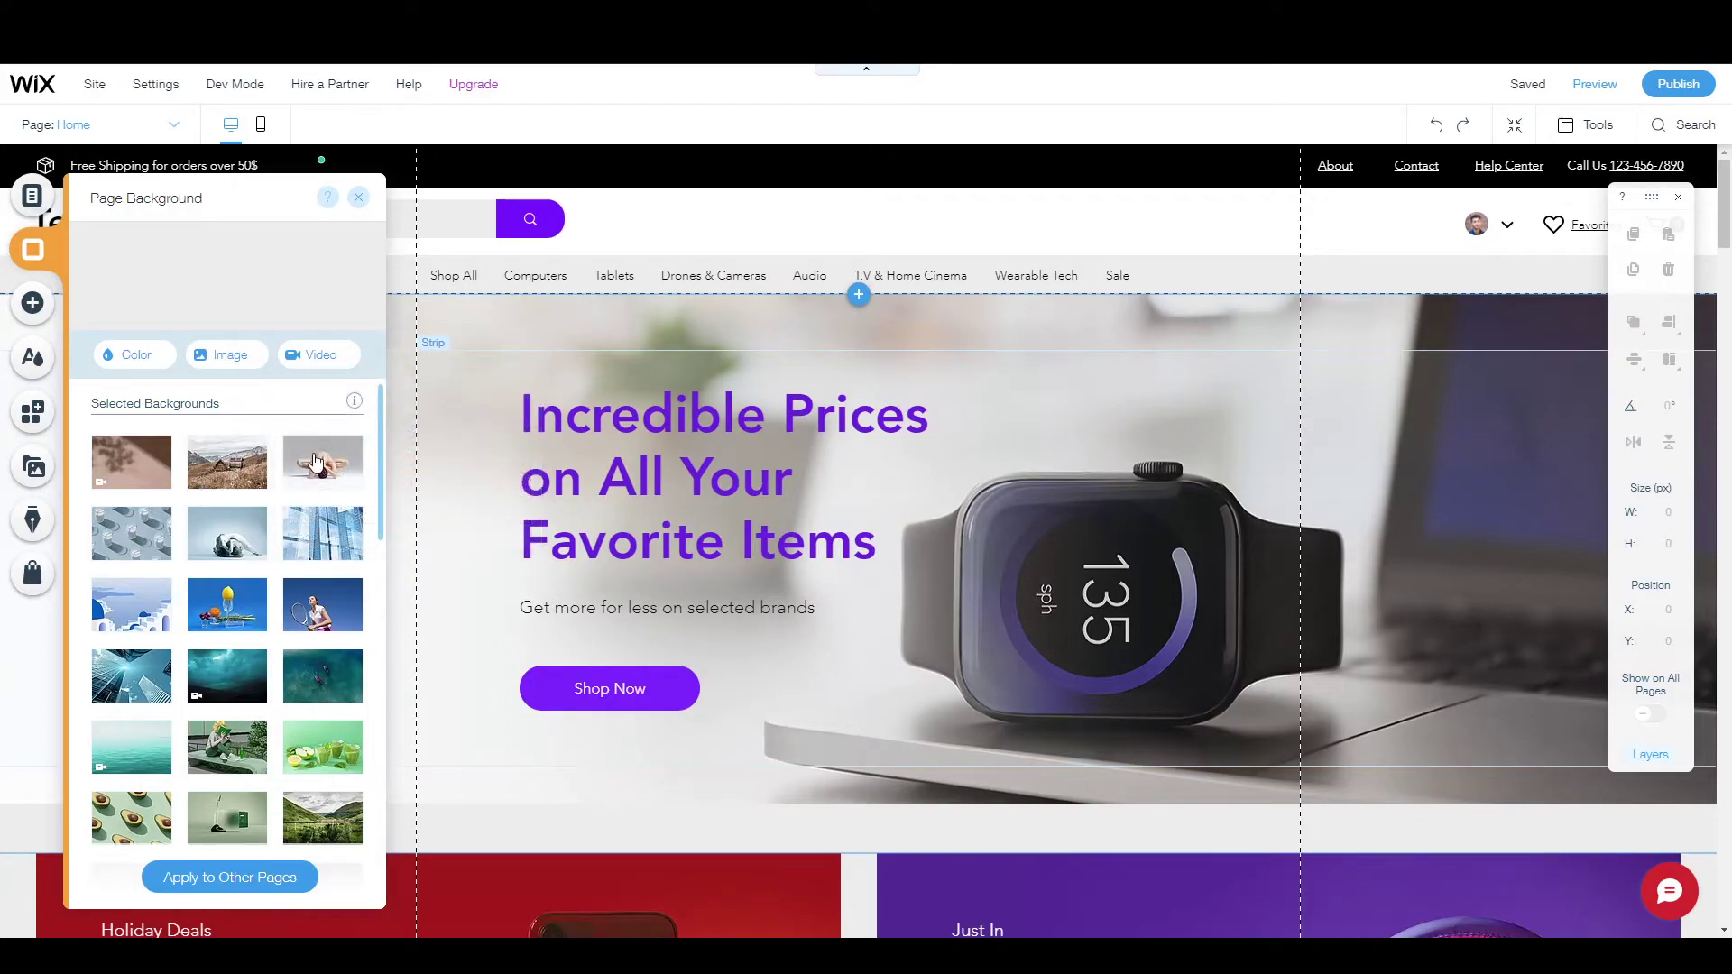
click(141, 541)
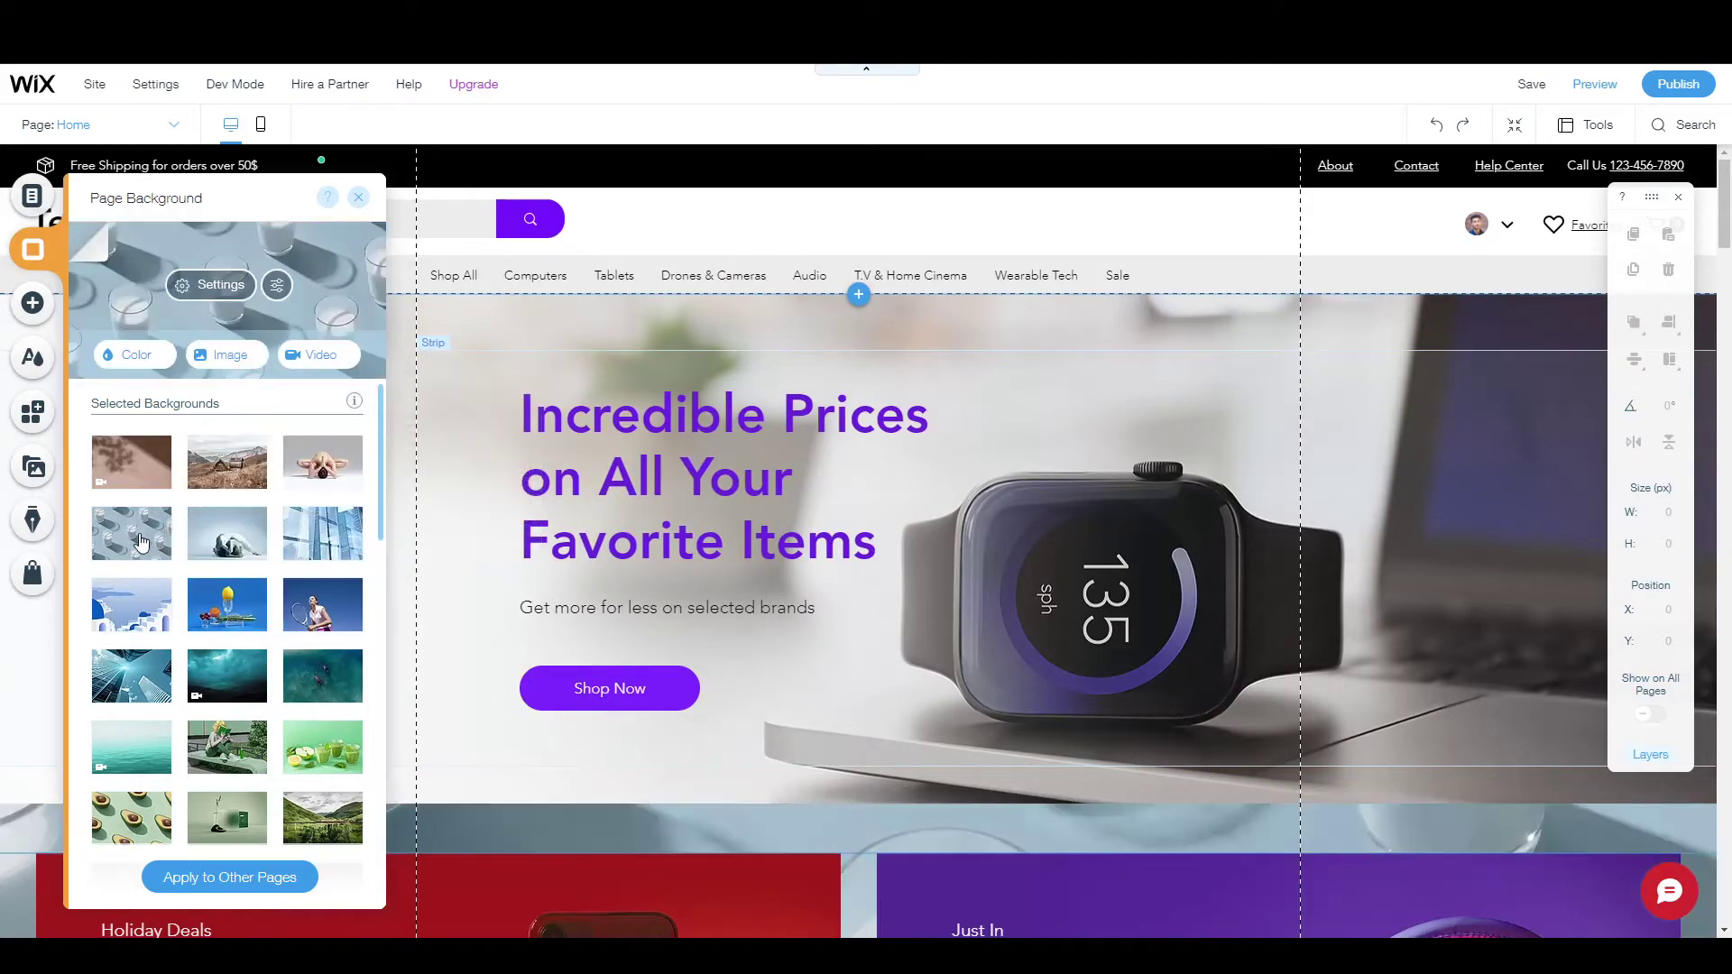
scroll(502, 428, down, 3)
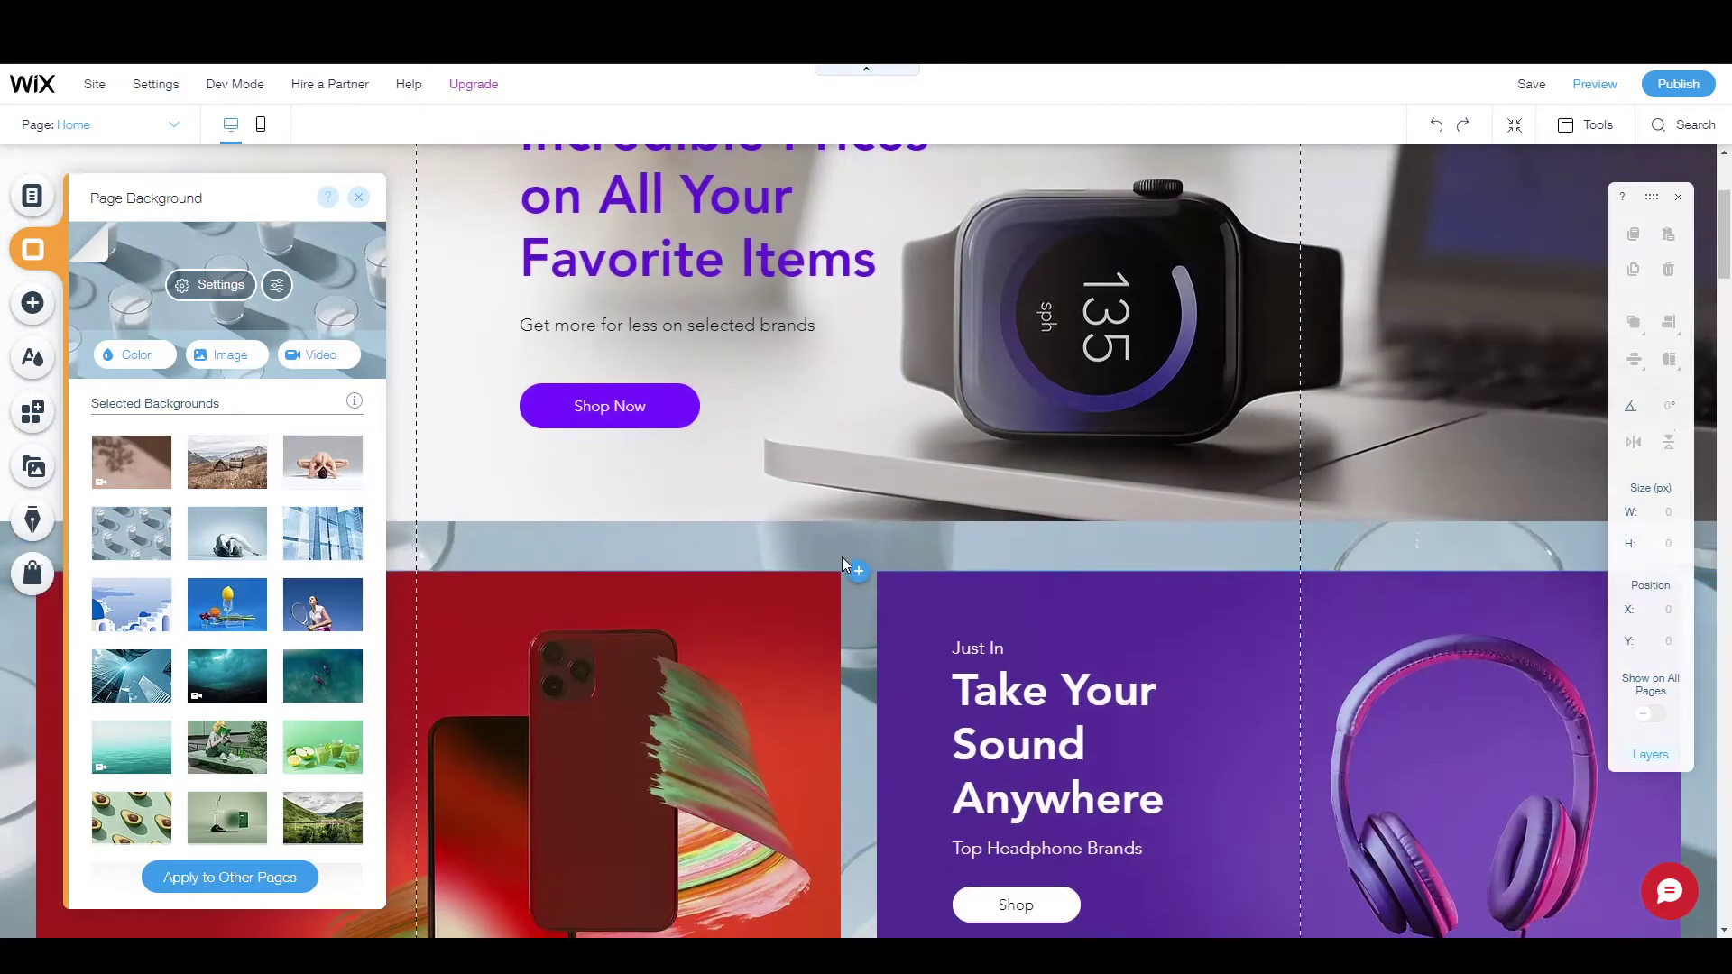
scroll(842, 559, down, 10)
scroll(839, 560, down, 6)
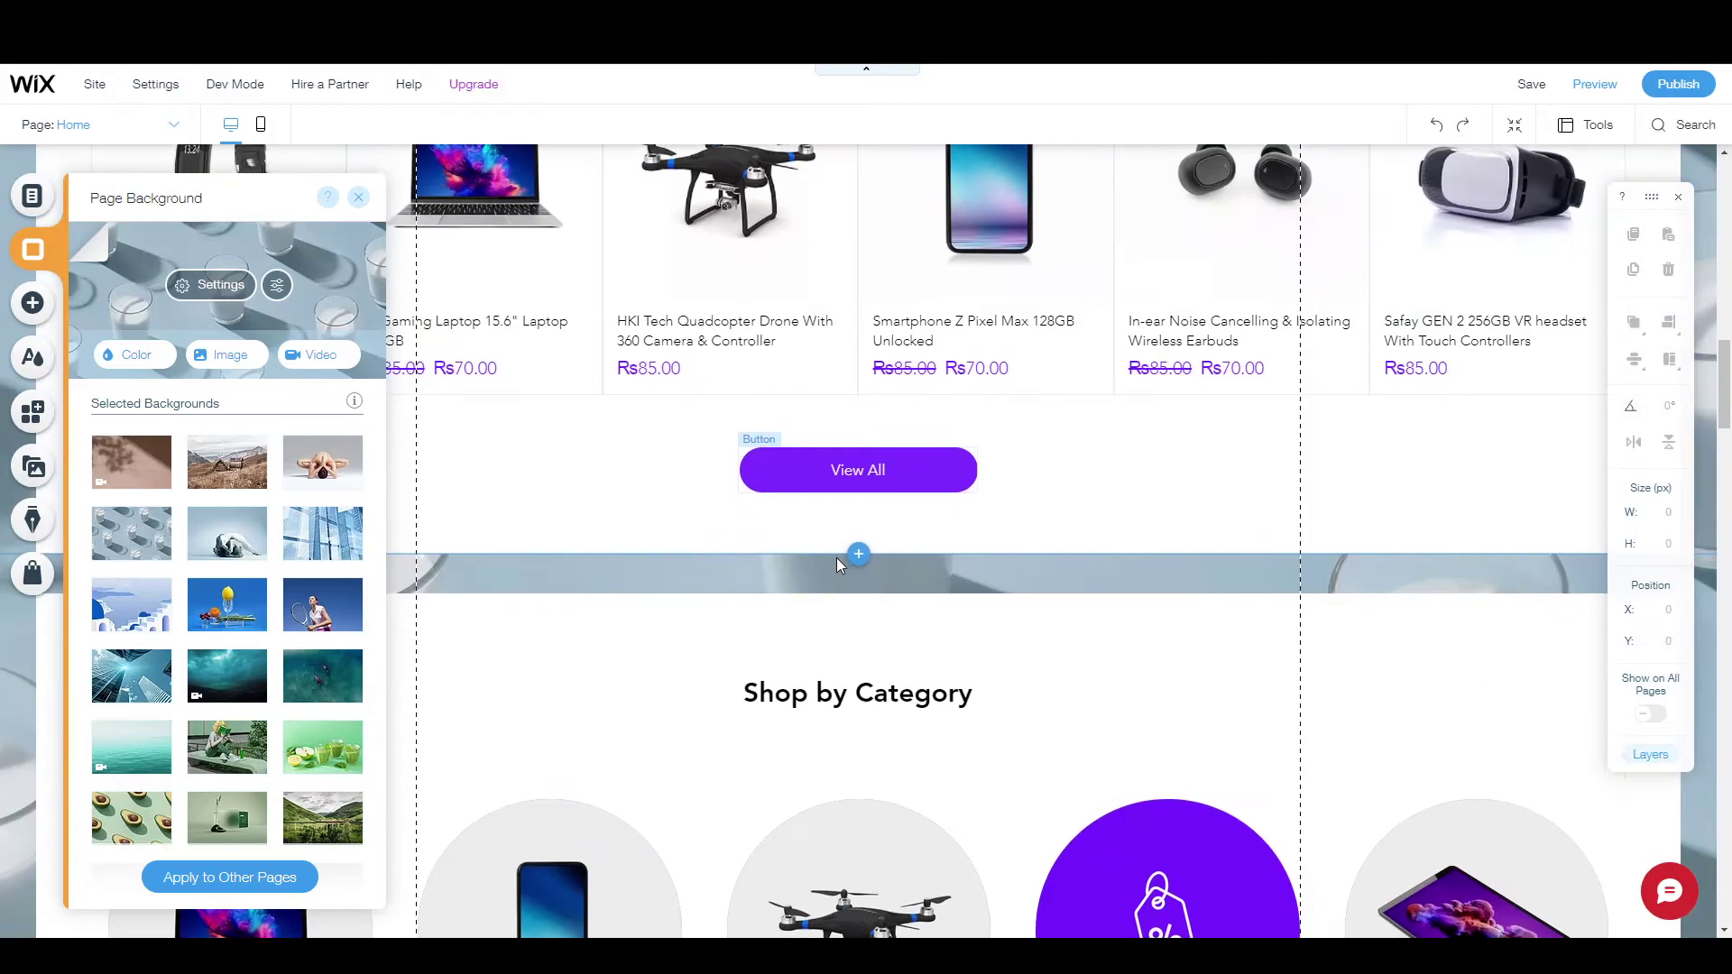
scroll(803, 559, up, 10)
scroll(662, 521, up, 1)
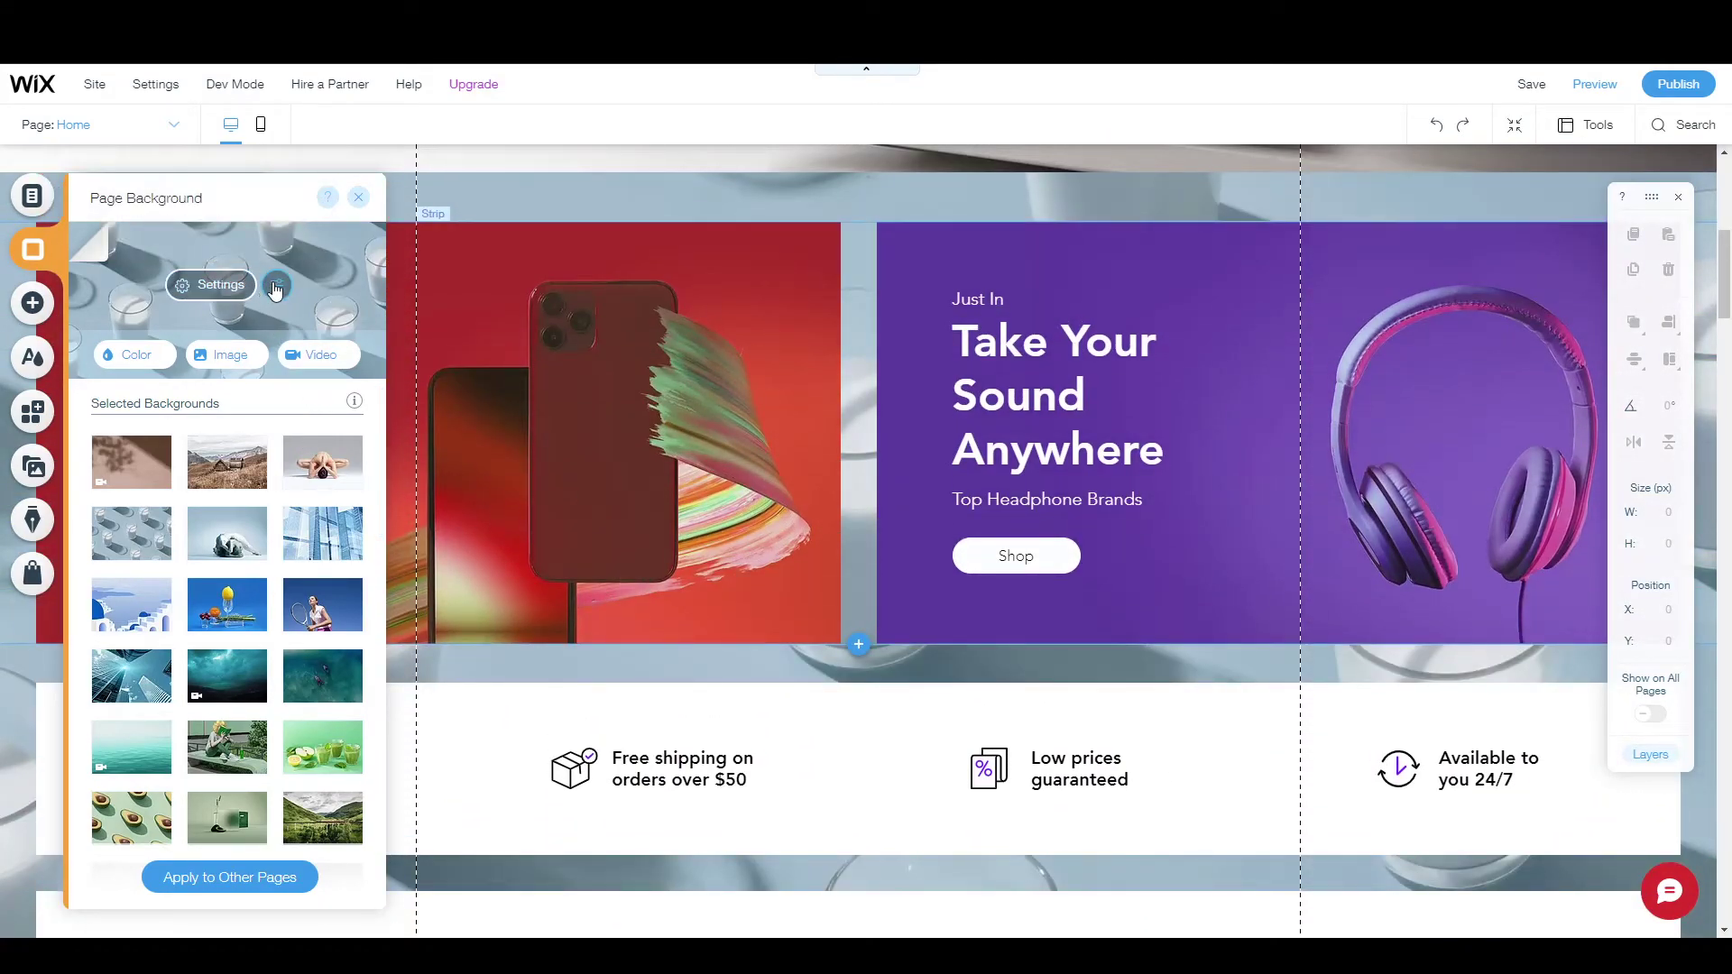
Step: Set the background image's opacity to 58% and try several theme colors behind it, ending with the dark gold #956307
click(237, 286)
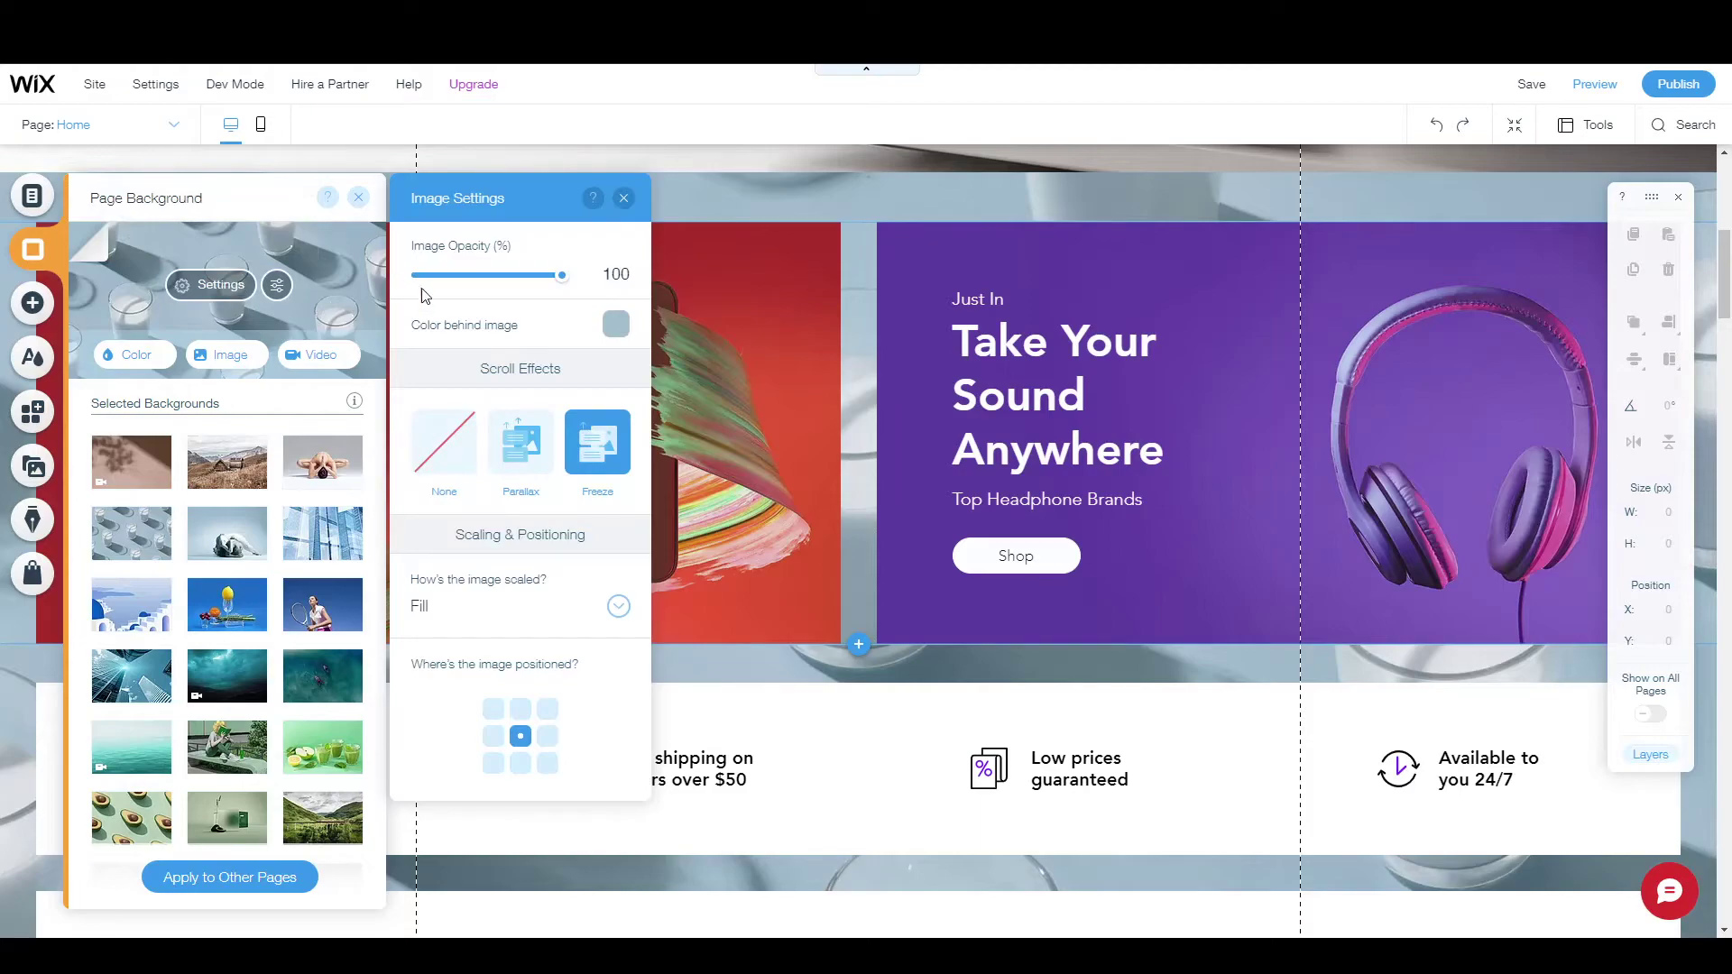
drag(564, 282, 503, 287)
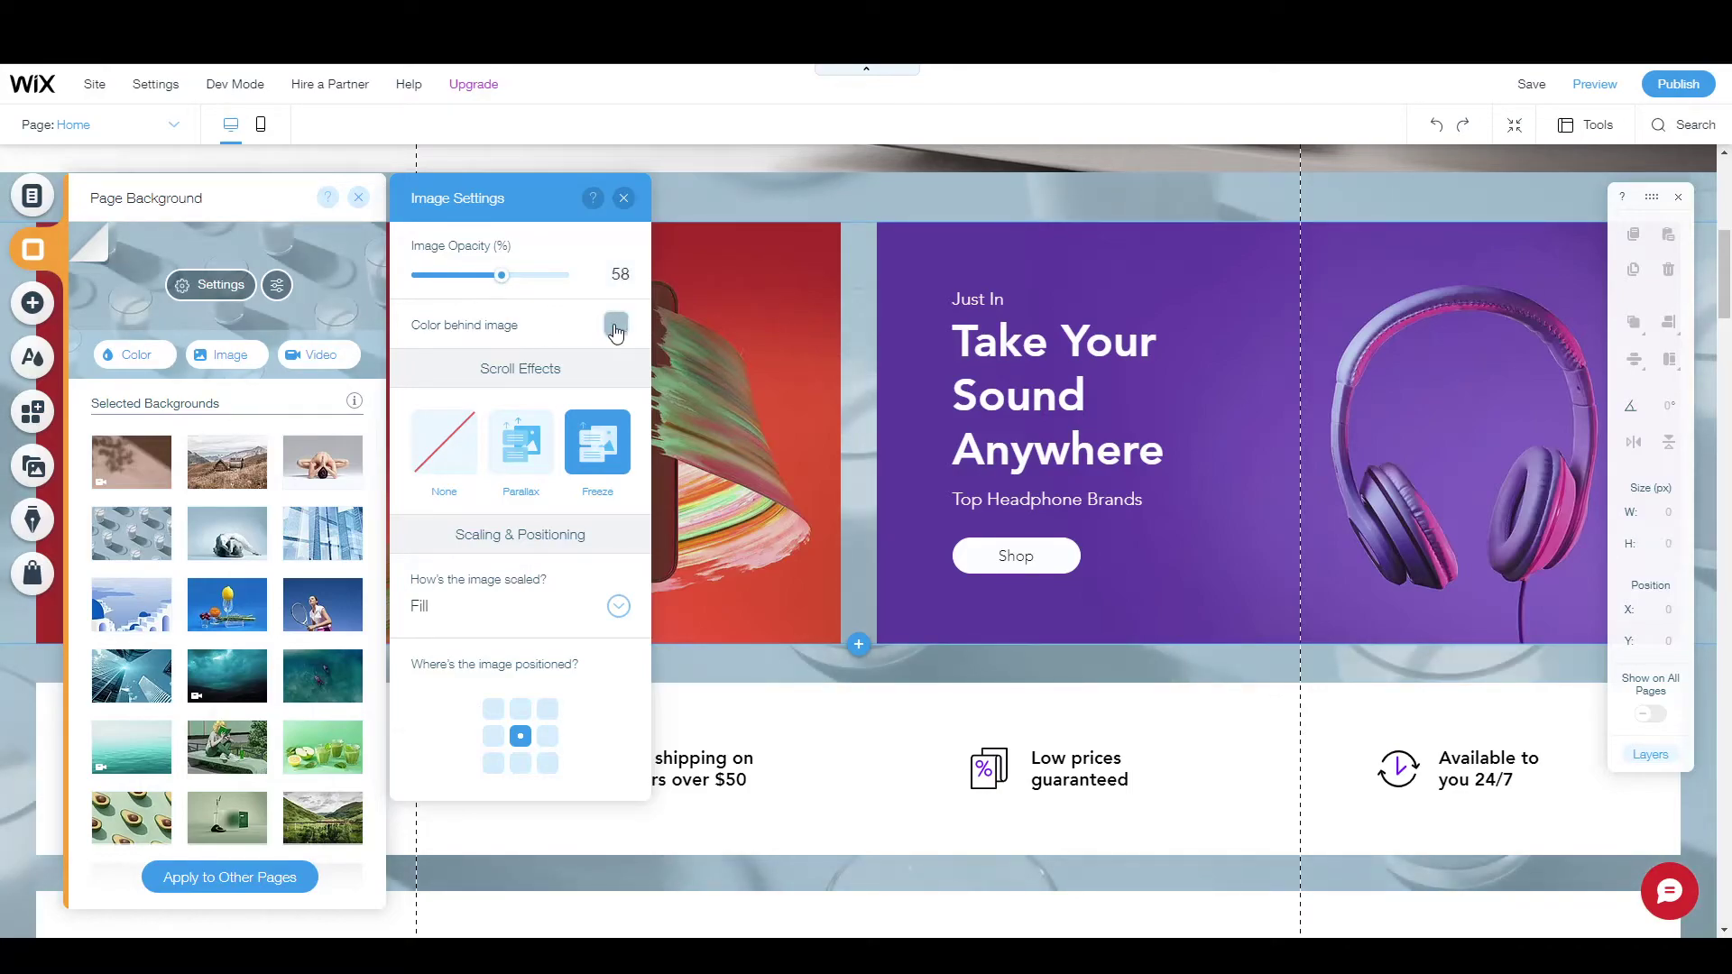
click(614, 328)
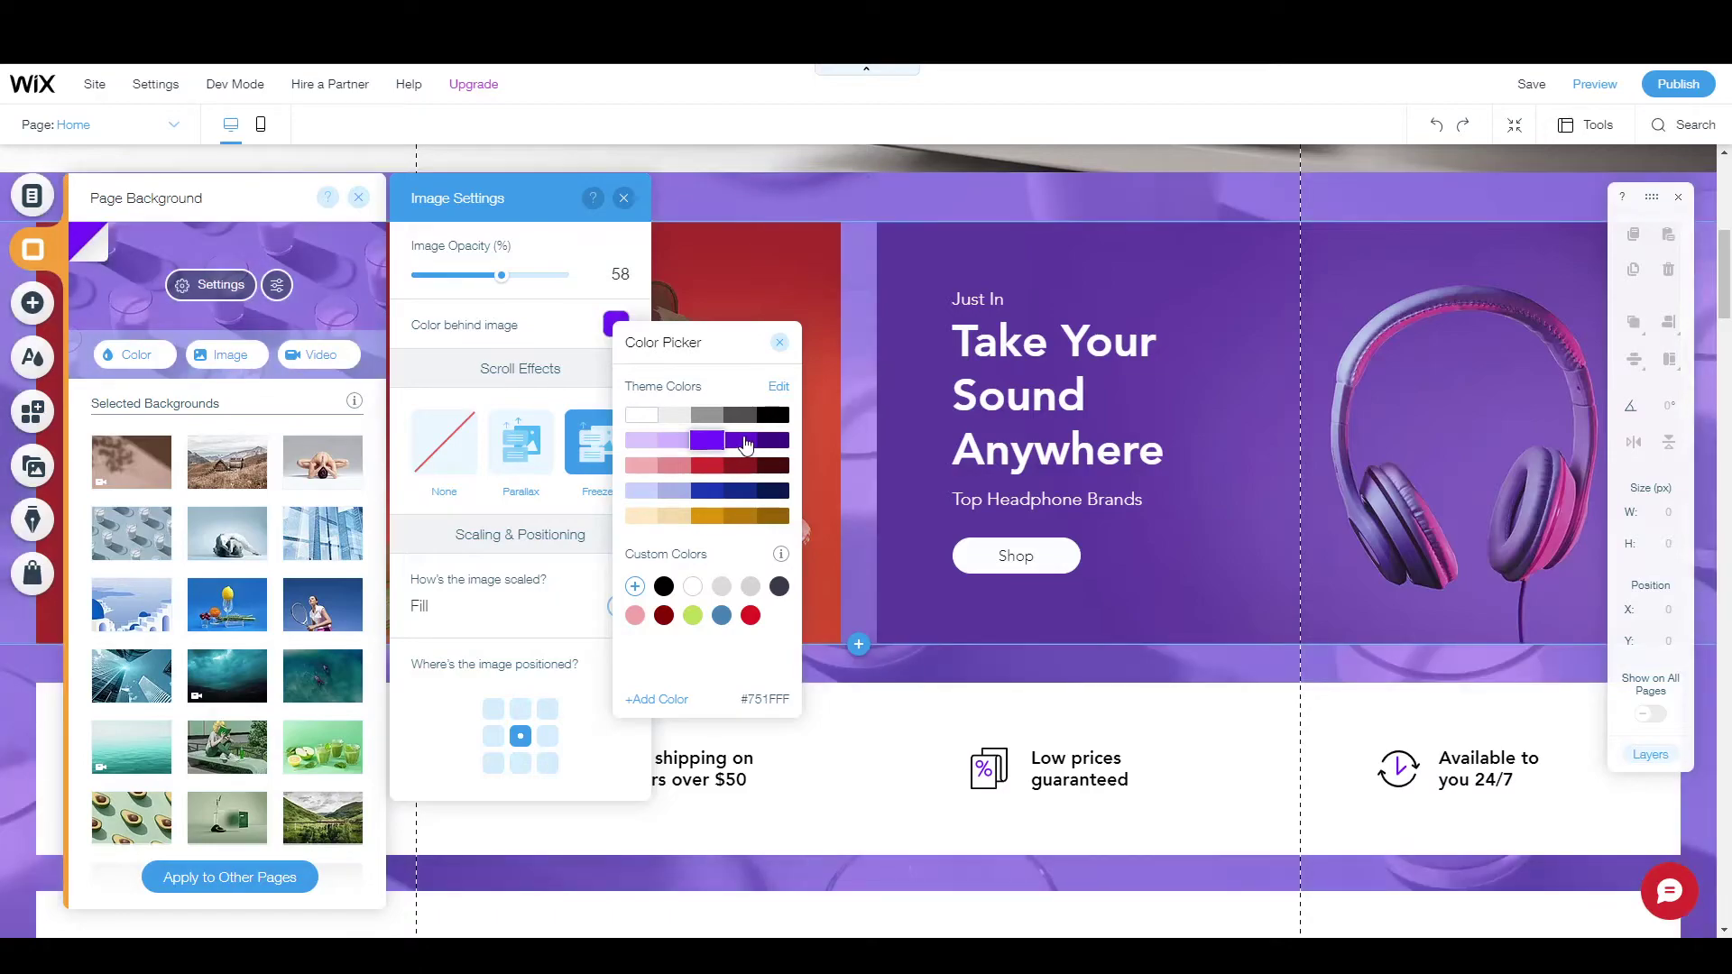
click(707, 515)
click(705, 493)
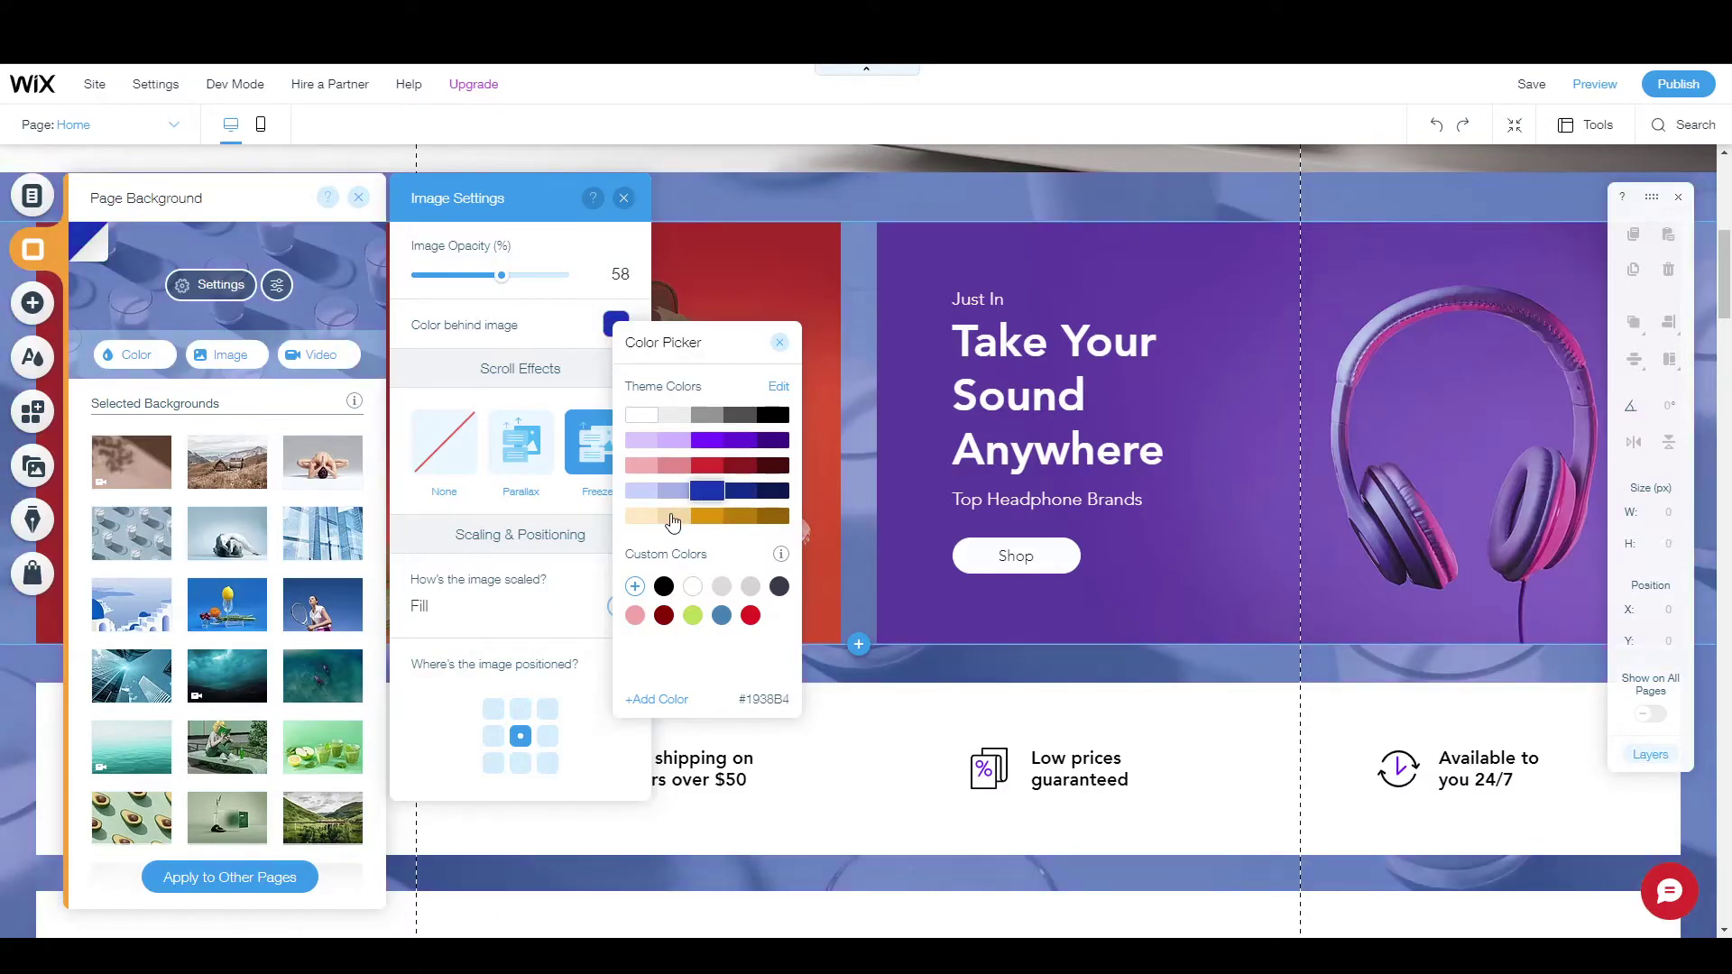
click(673, 443)
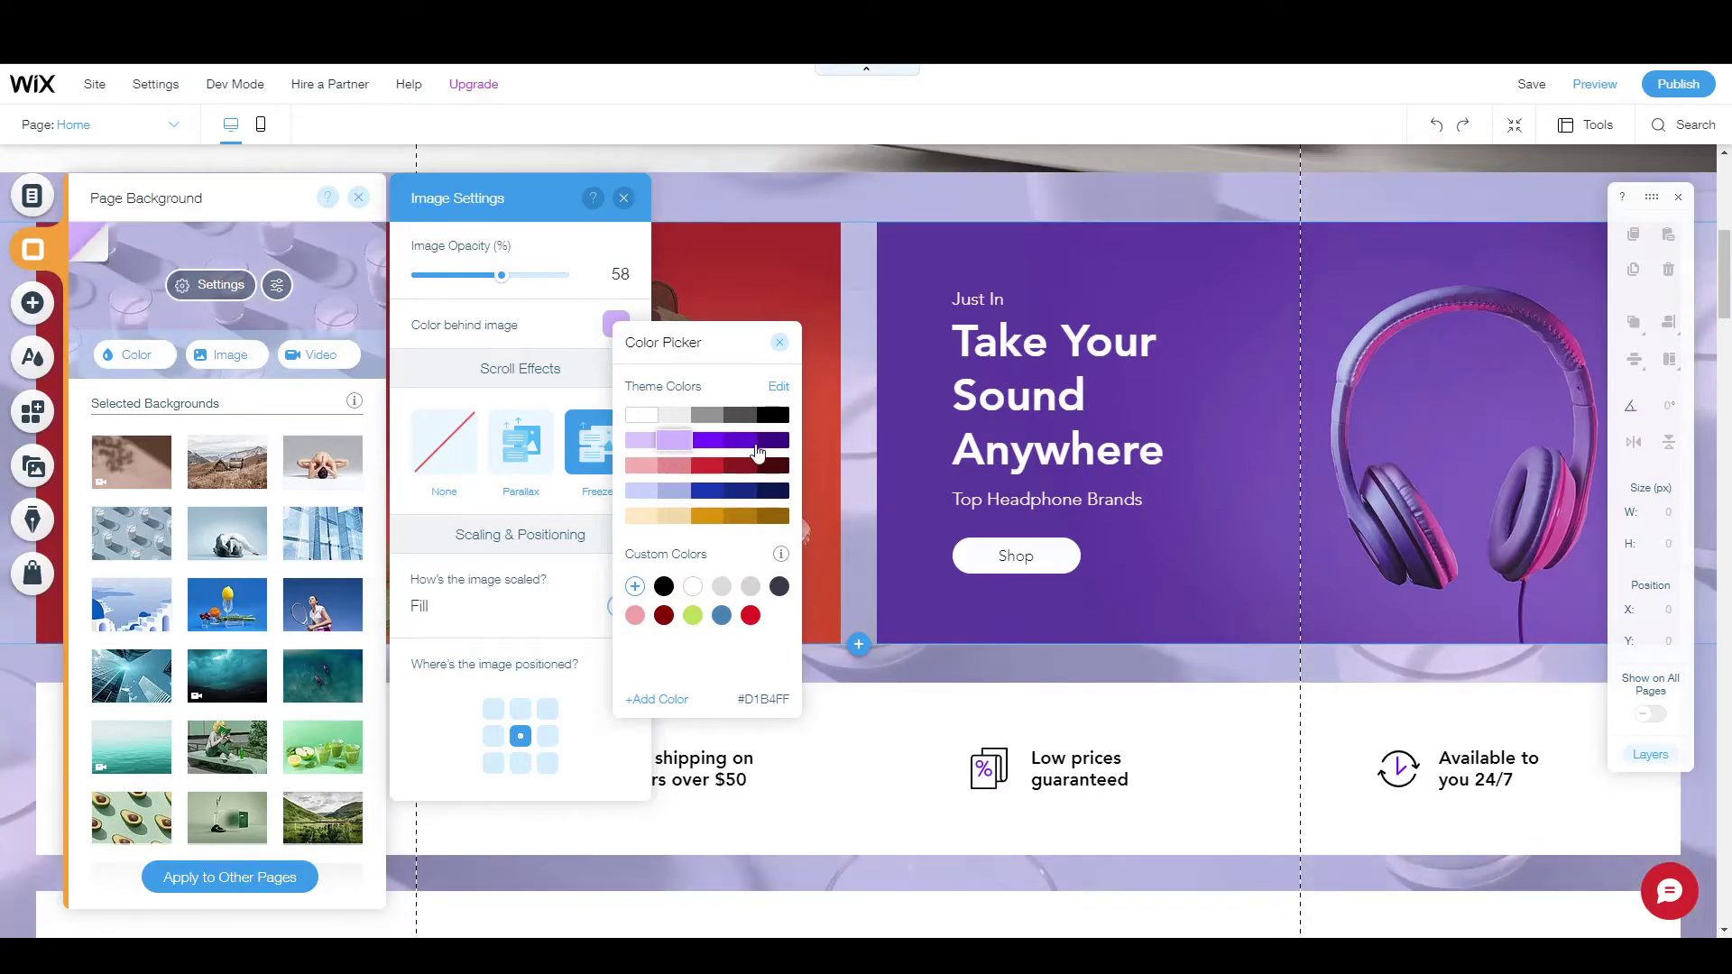
click(774, 465)
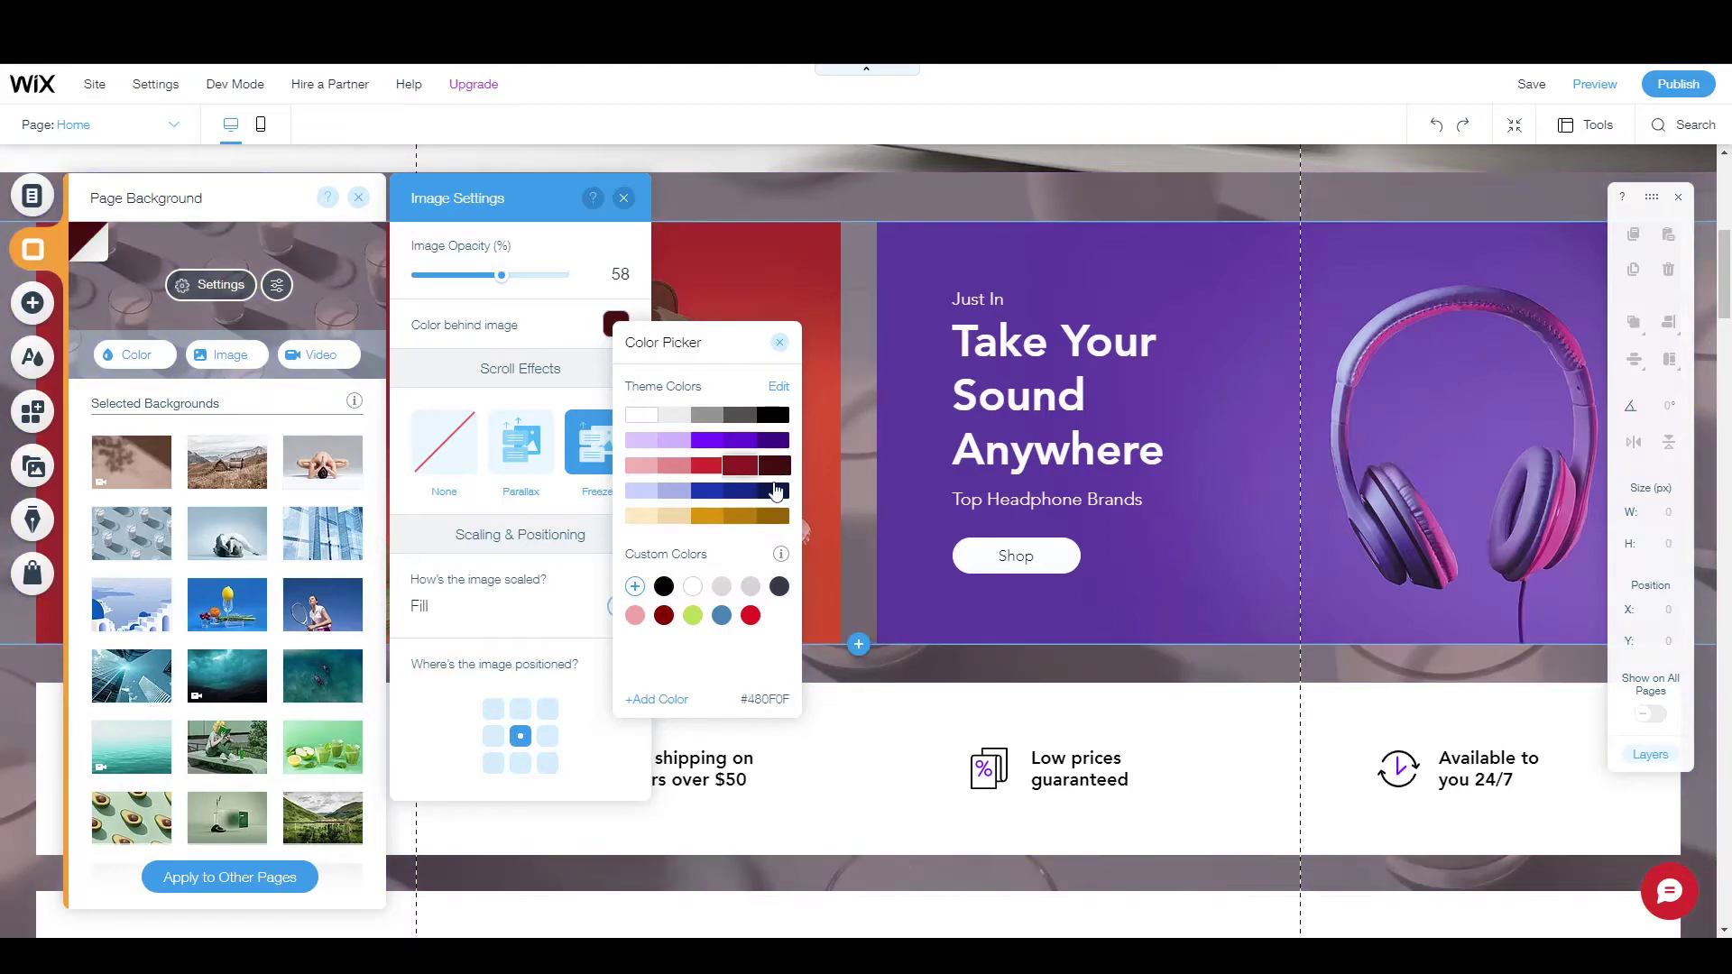
click(763, 518)
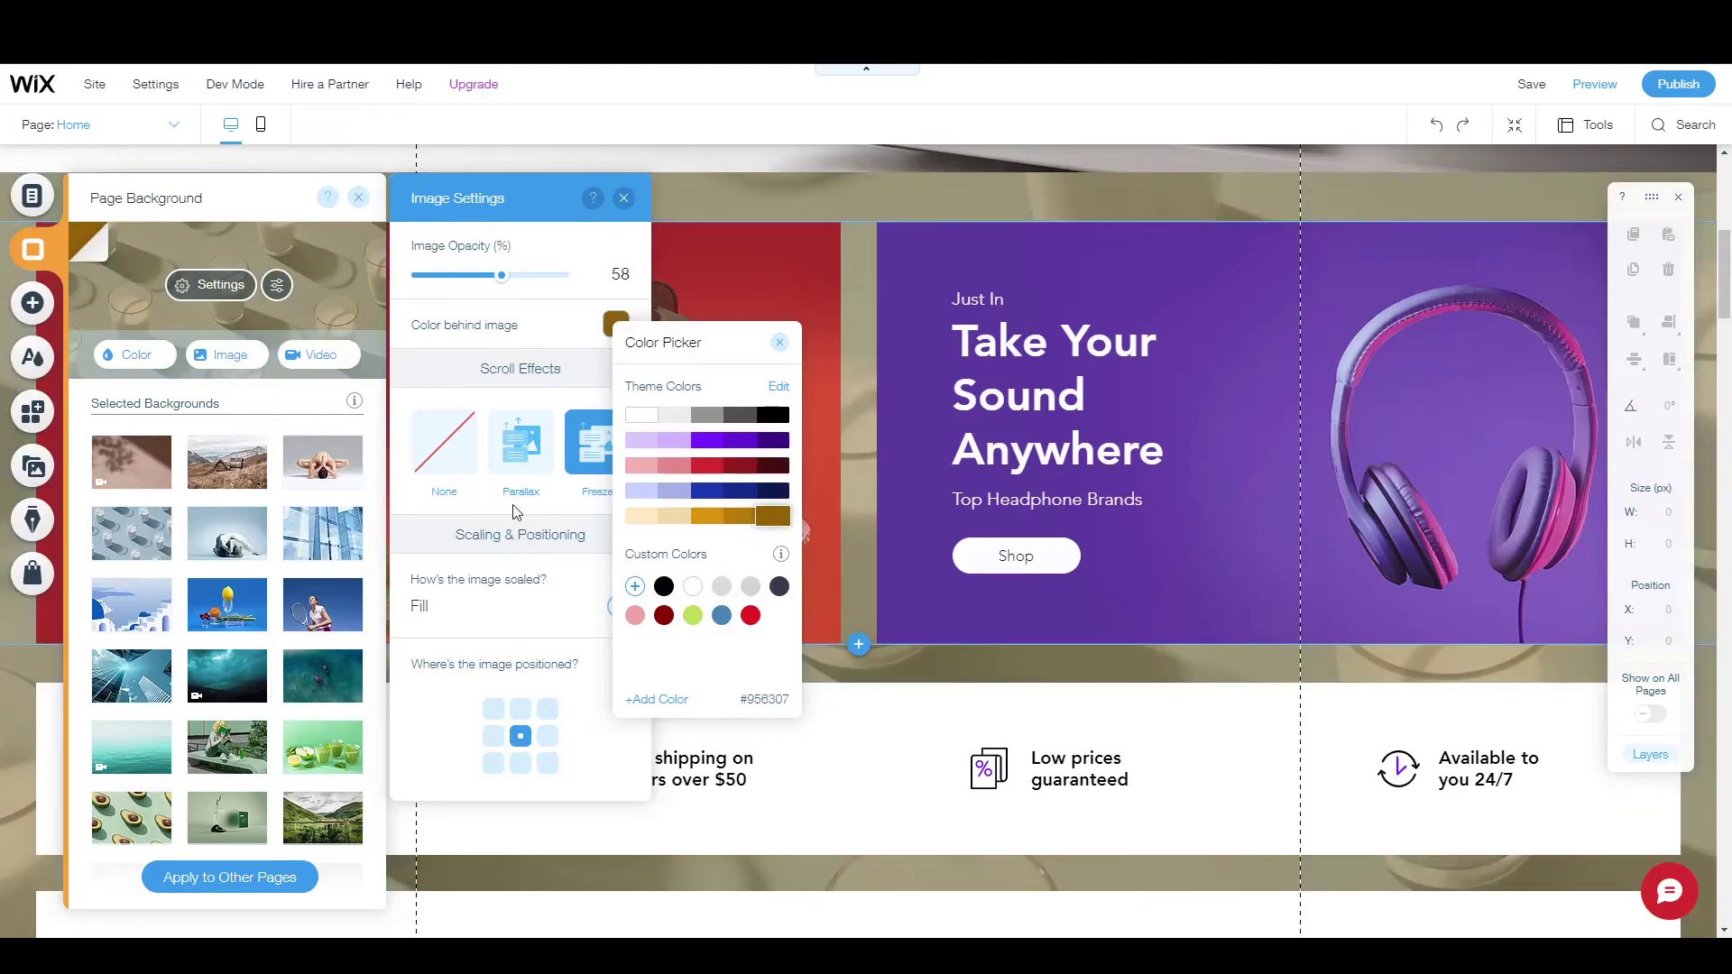
click(498, 379)
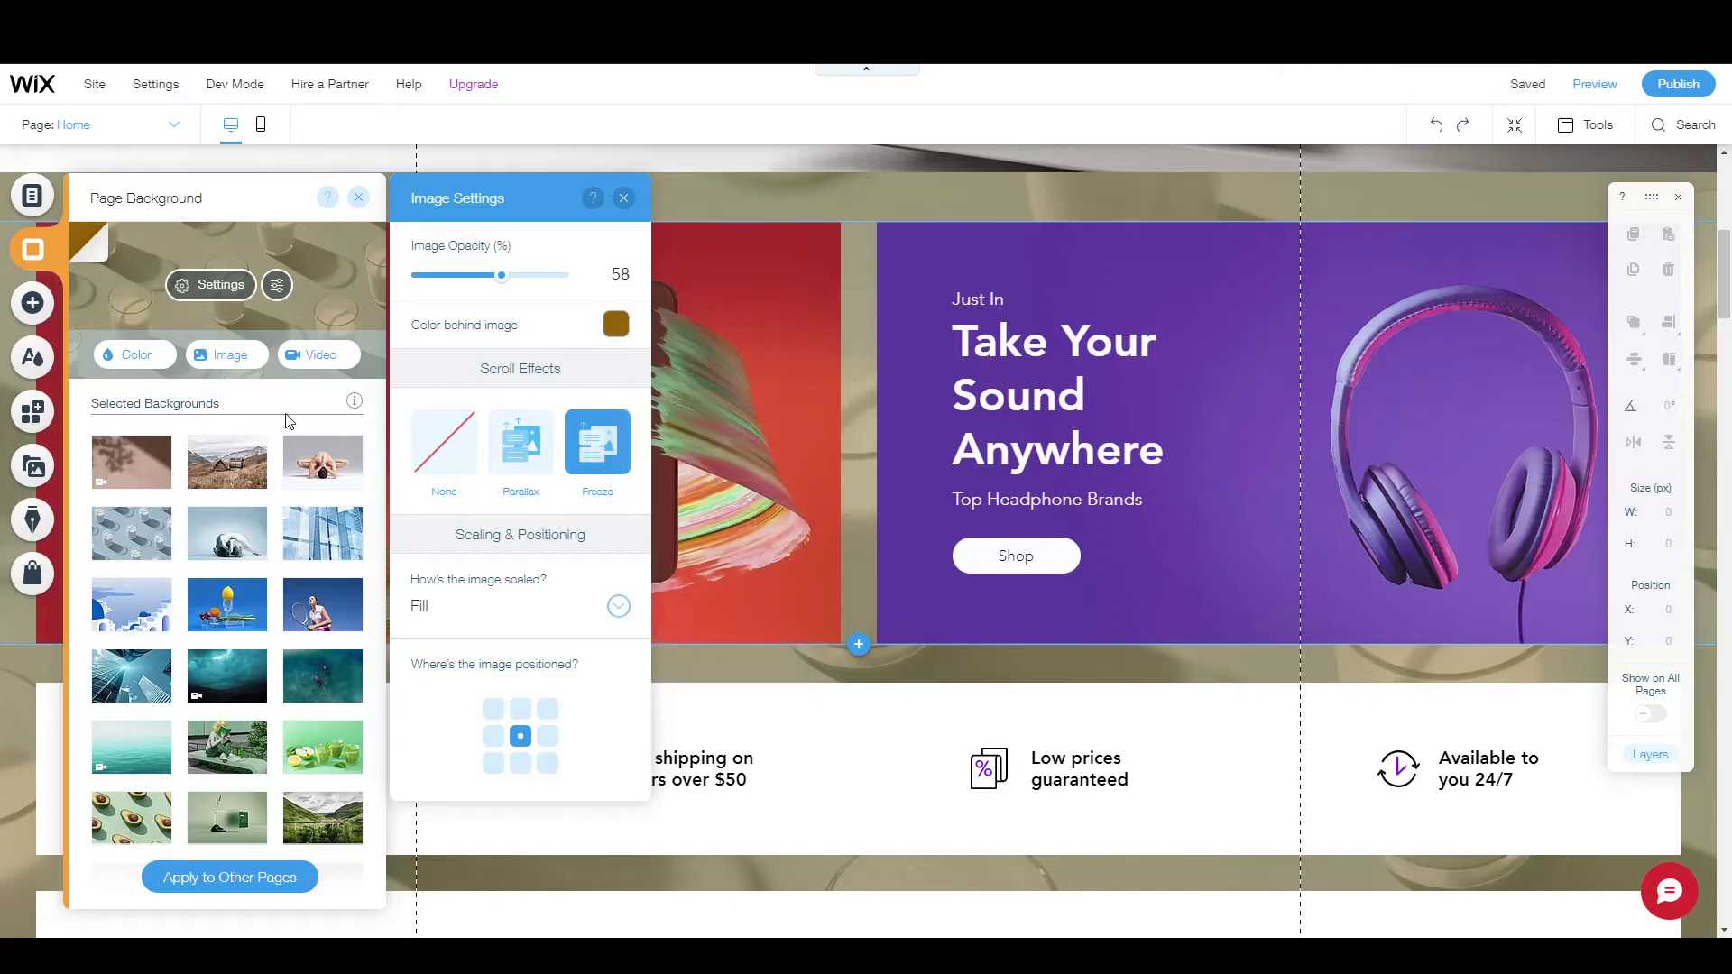
Step: Replace the Home page's background image with the solid grey theme color #949494
click(150, 355)
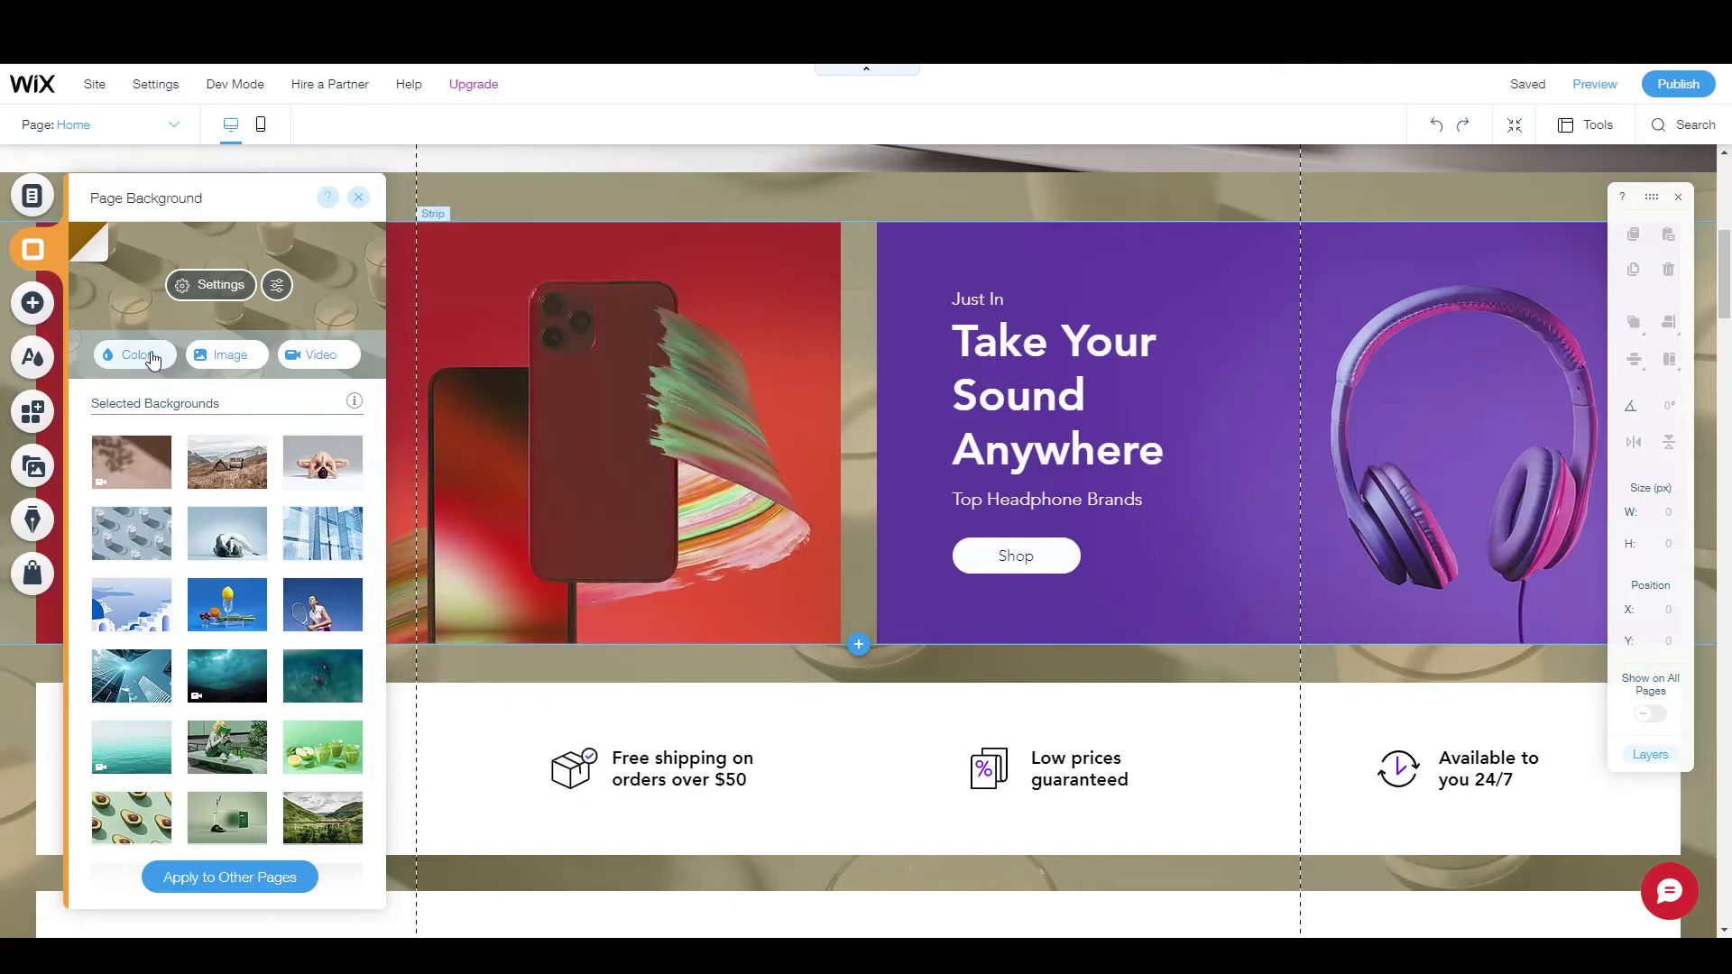
click(152, 357)
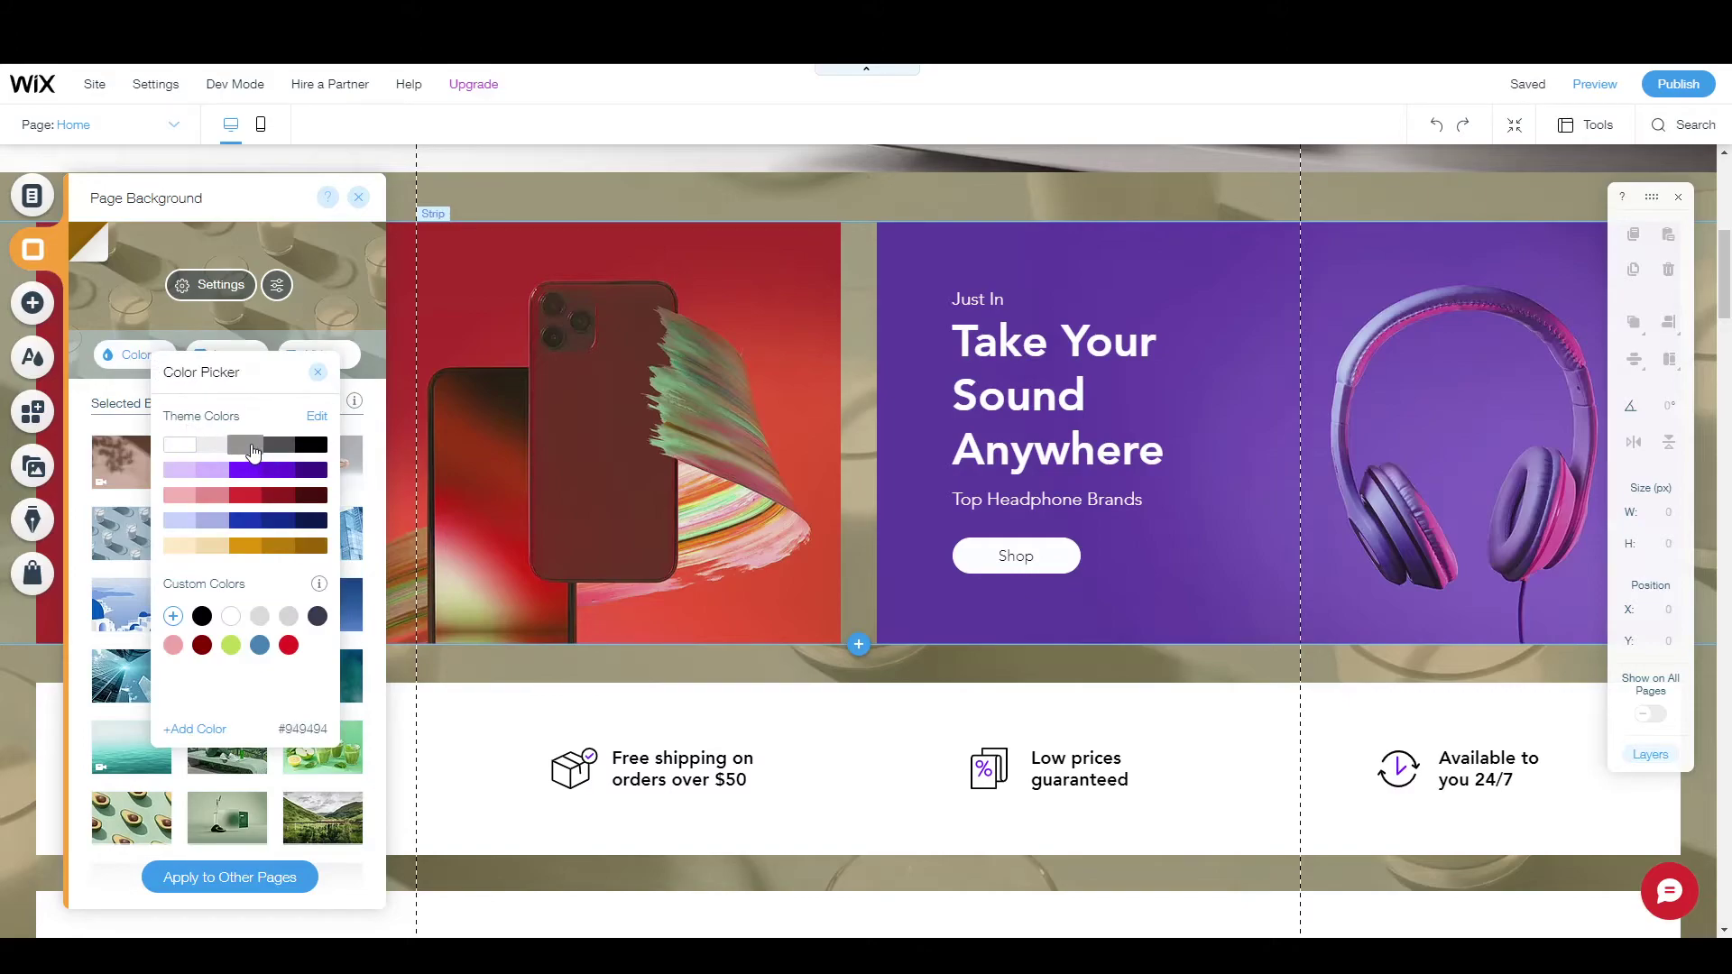
click(253, 451)
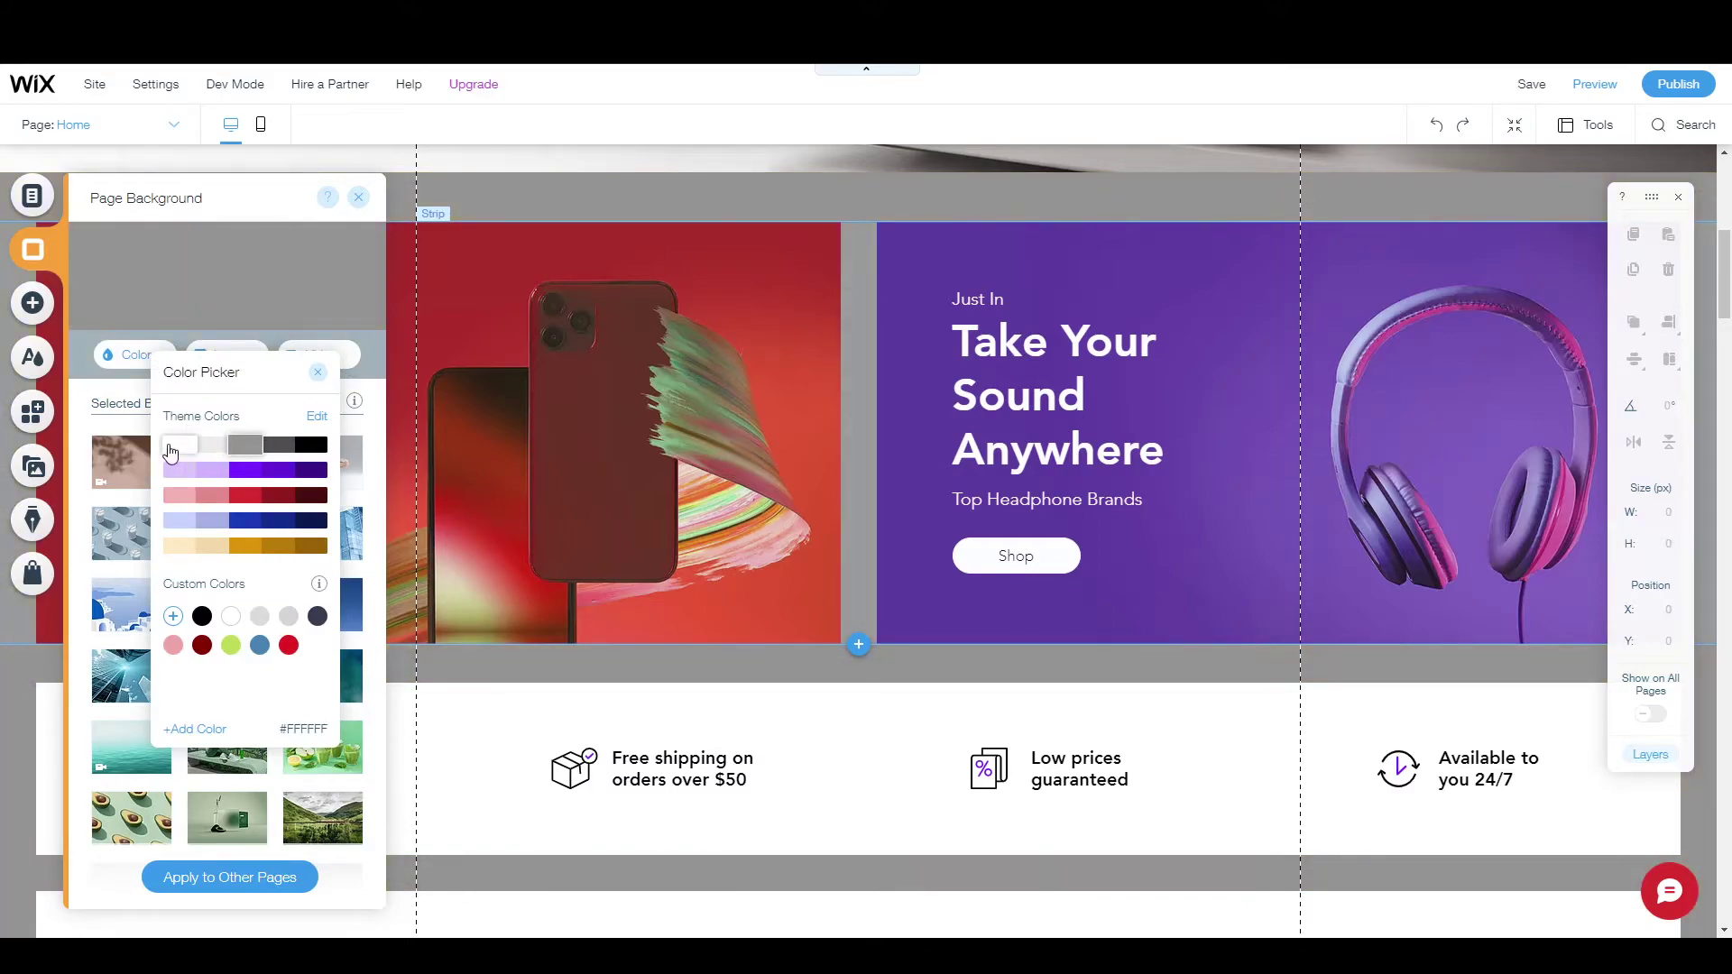
Step: Set the Home page's background to the white theme color #FFFFFF
click(171, 448)
click(310, 375)
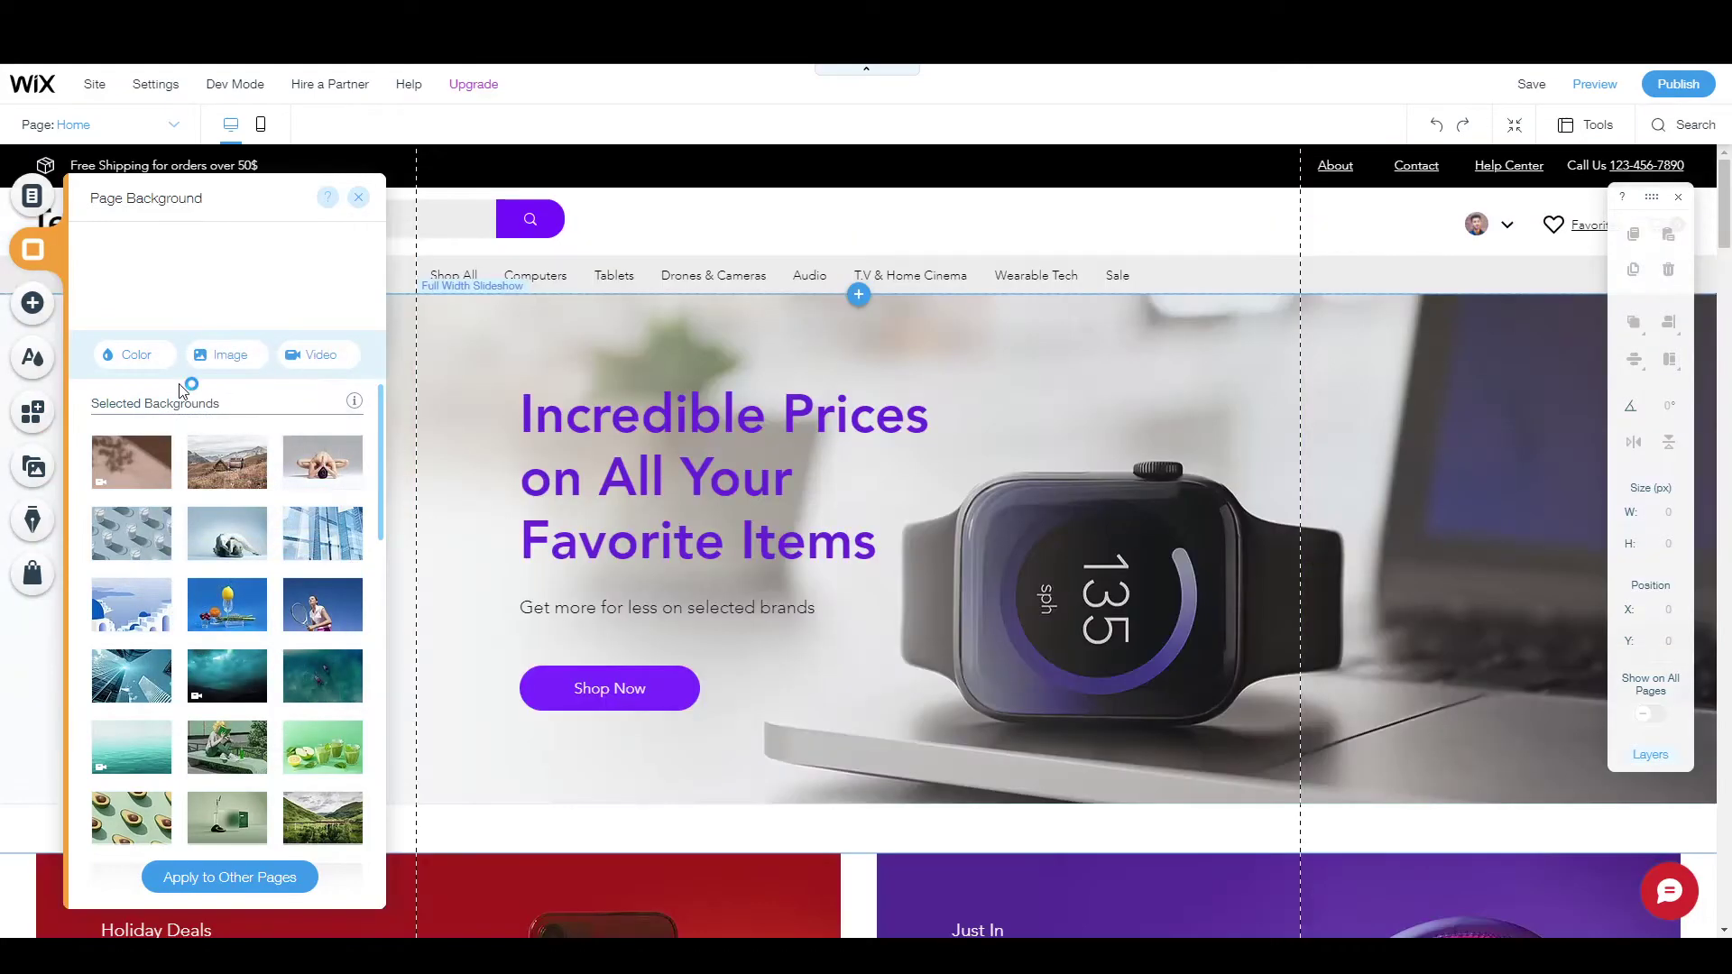
Step: Add the classic snowy forest video strip above the Help Center section and delete it again
click(34, 303)
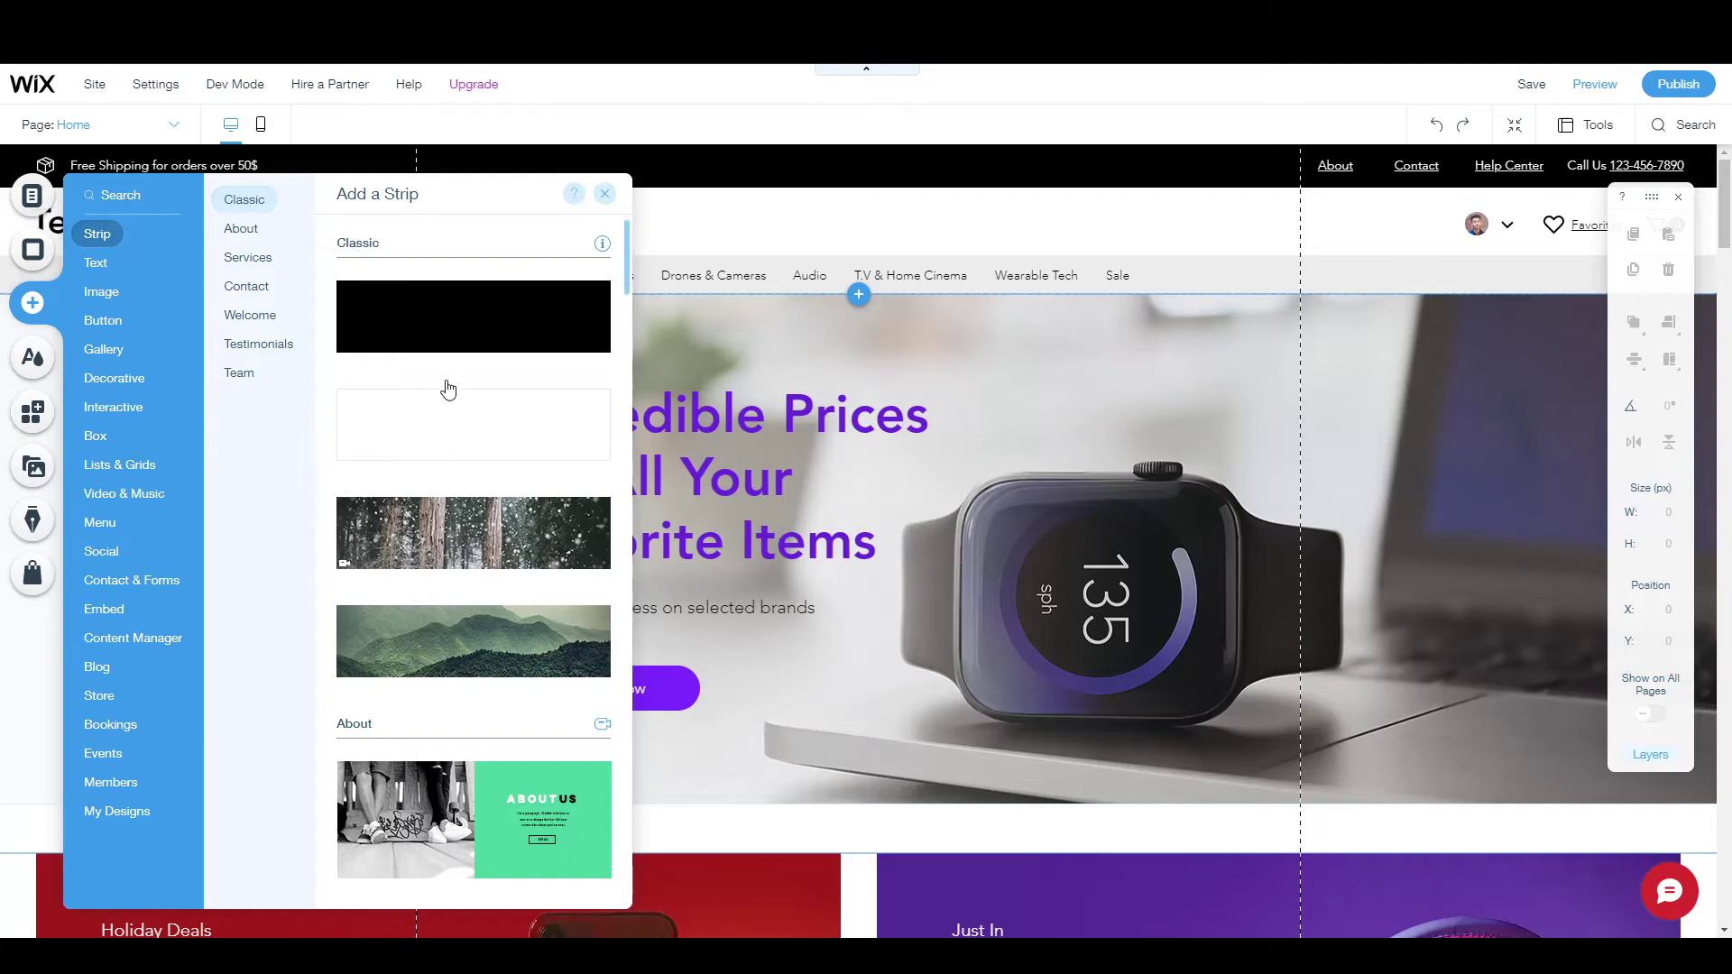
click(427, 548)
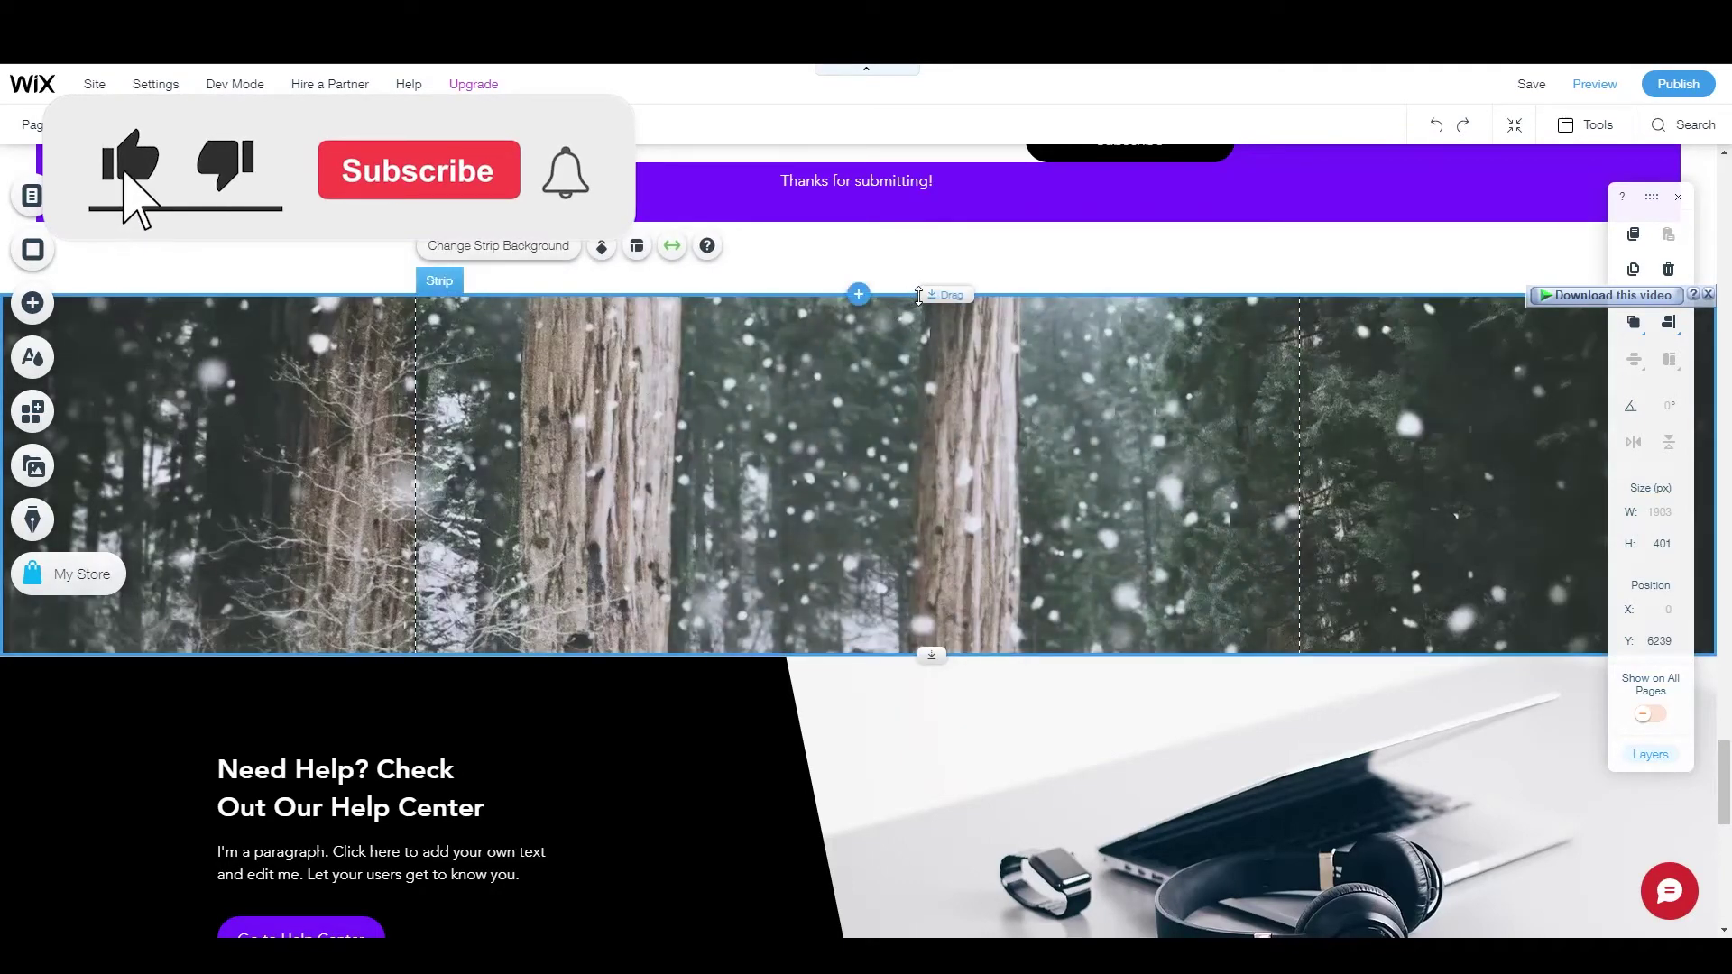
drag(920, 289, 920, 230)
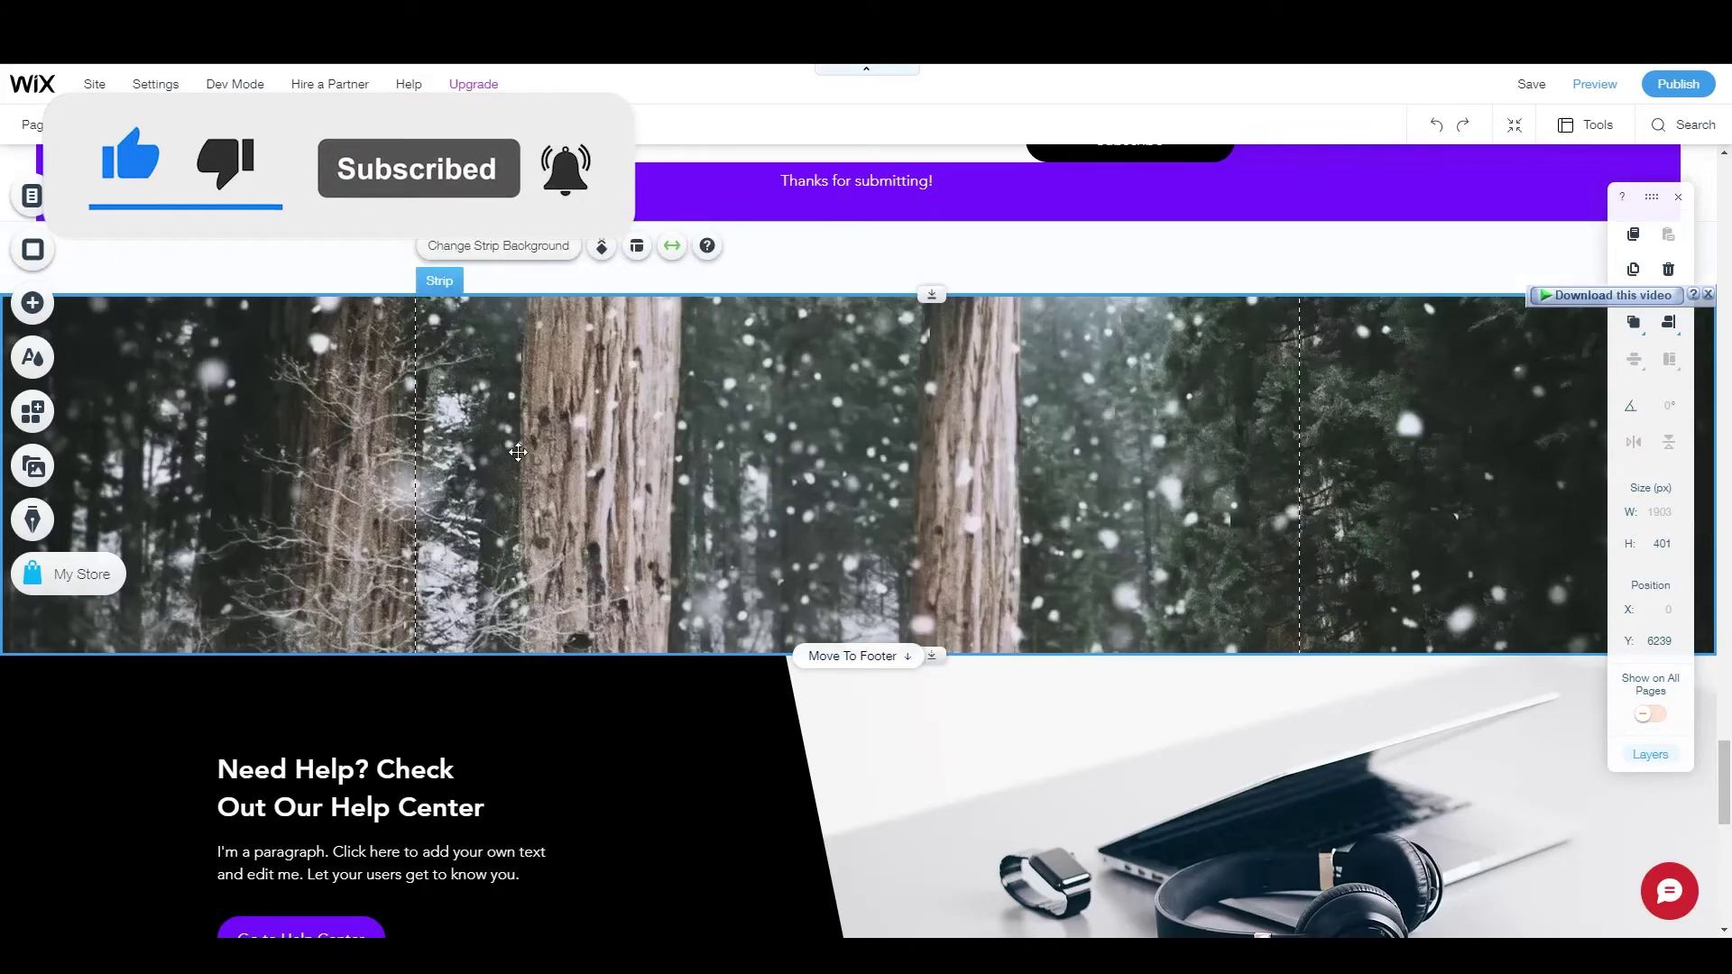
right_click(539, 397)
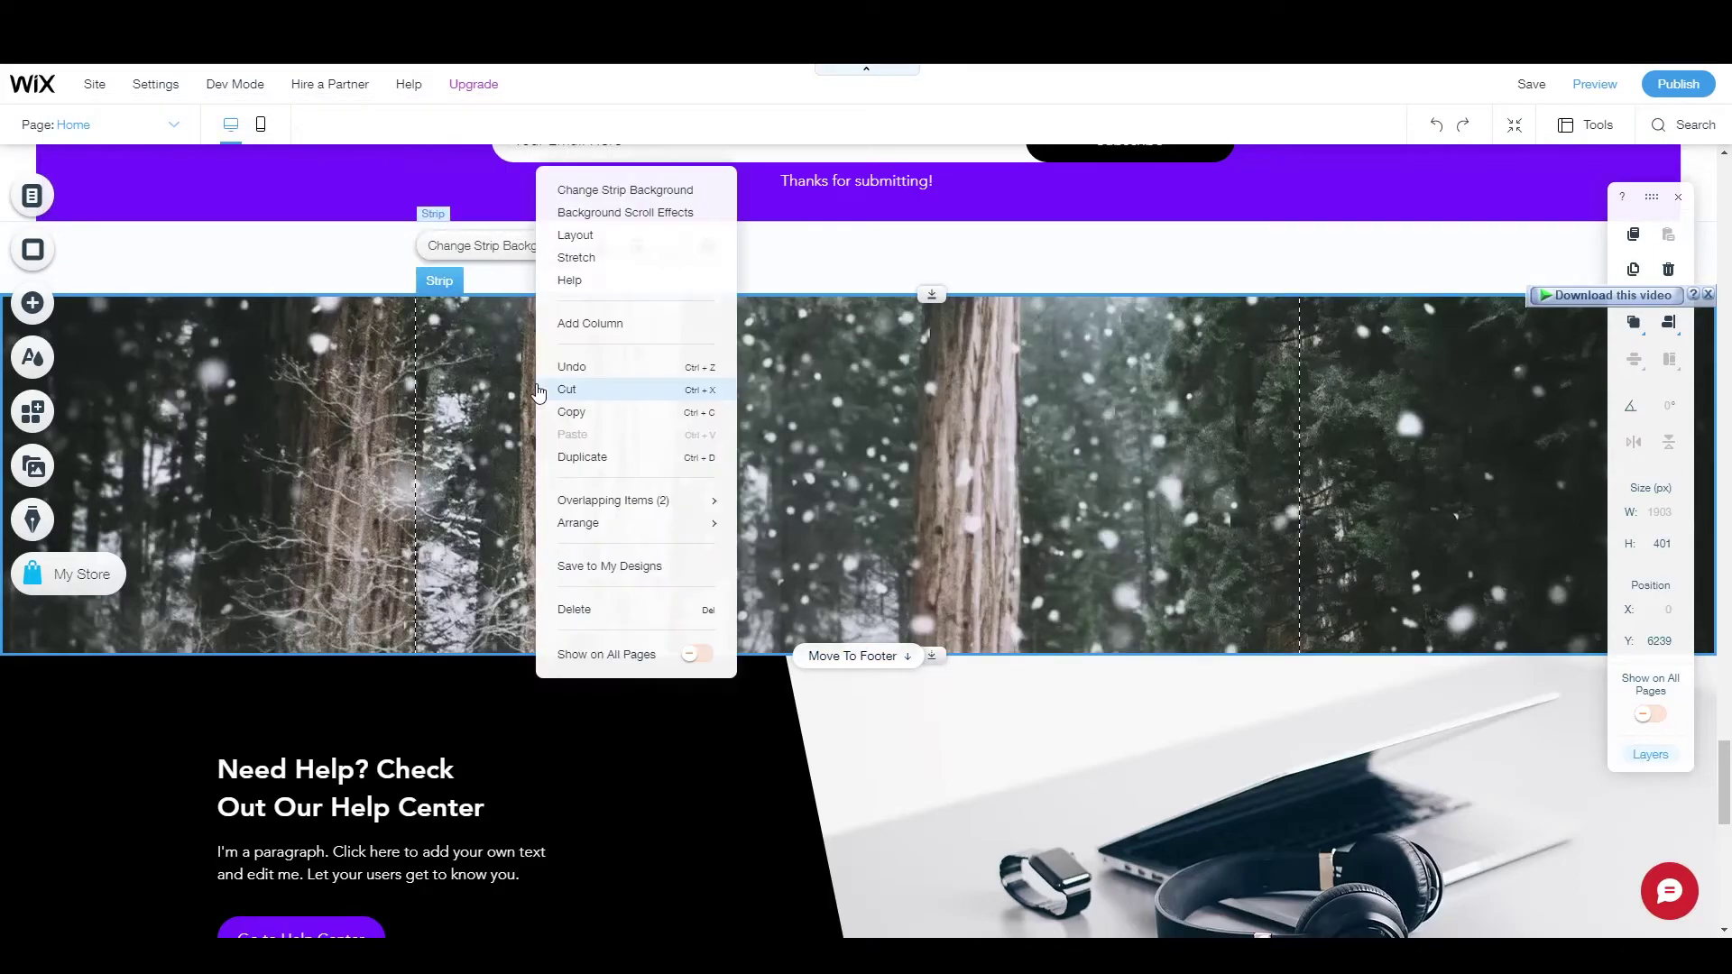
click(575, 609)
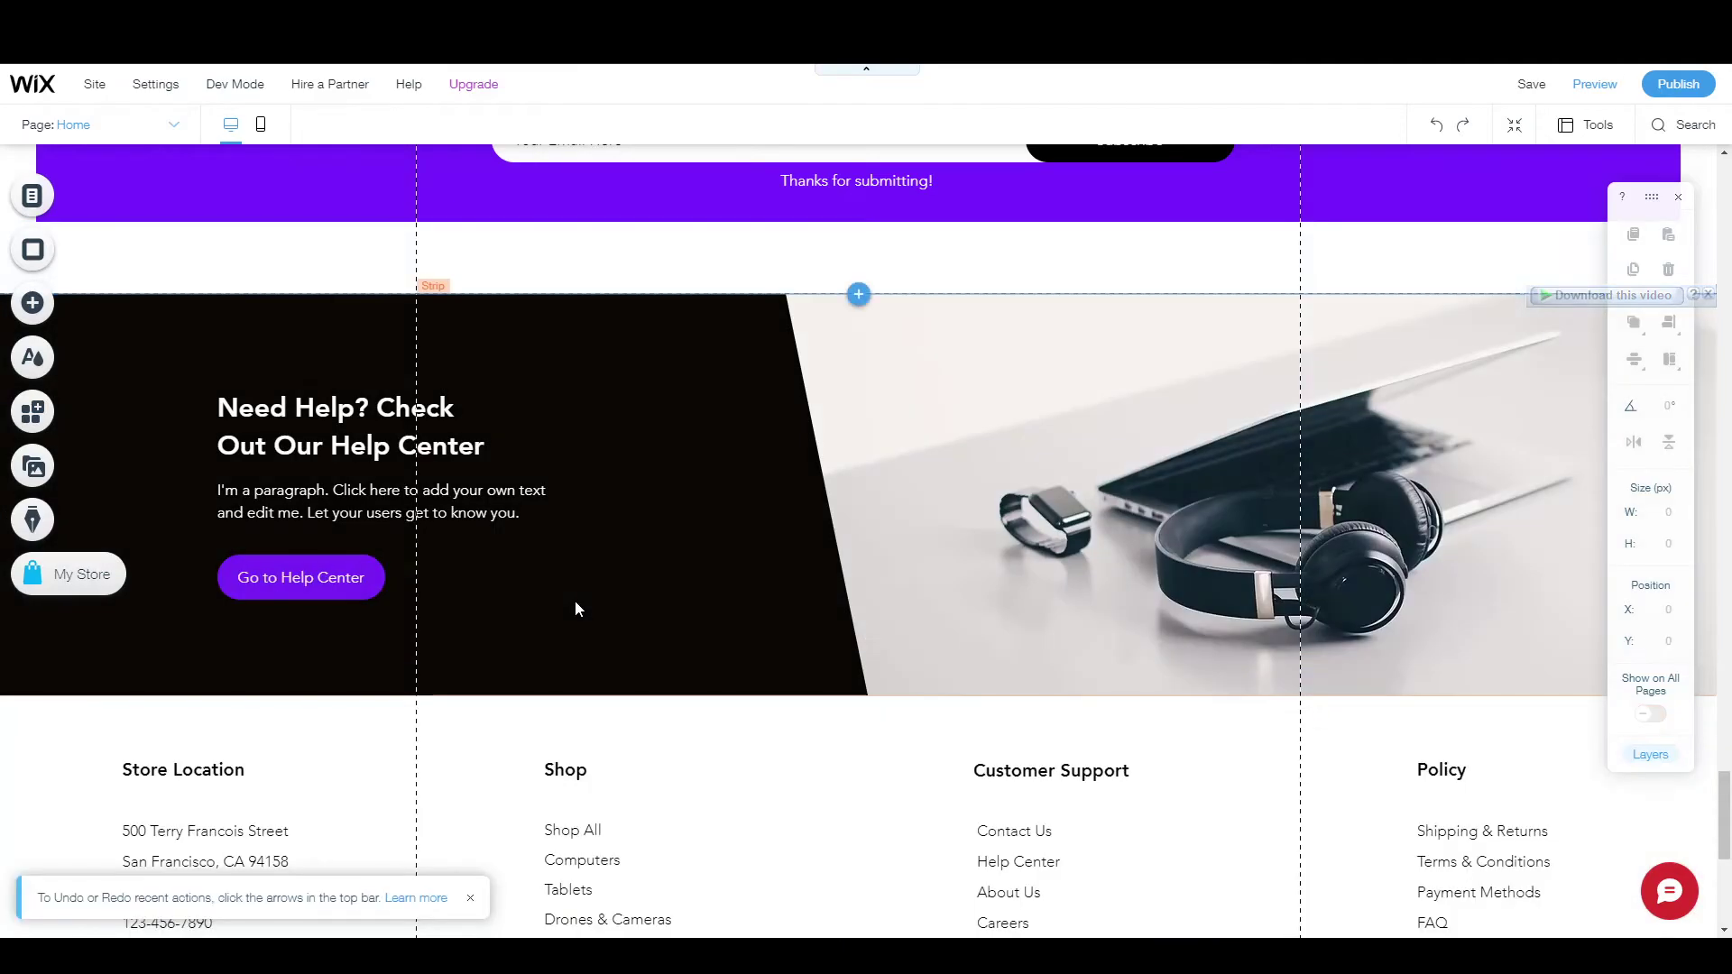
Step: Add the classic solid black strip to the Home page between the hero slideshow and the Holiday Deals section
click(32, 306)
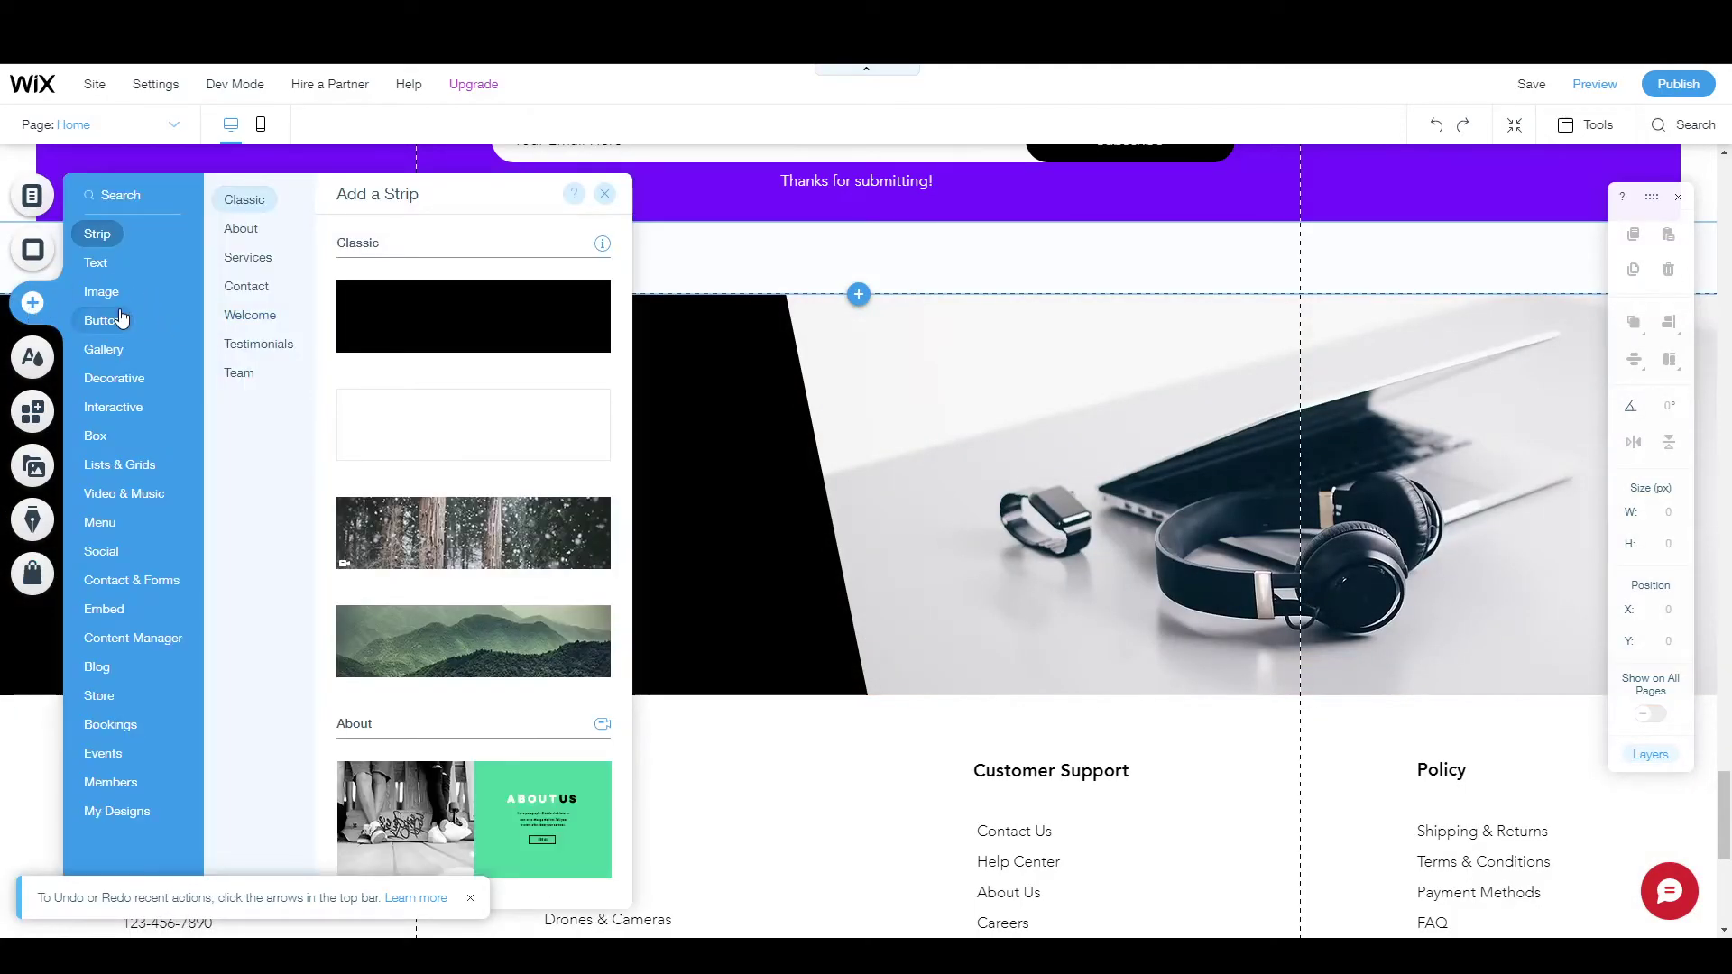
click(159, 323)
scroll(839, 344, up, 7)
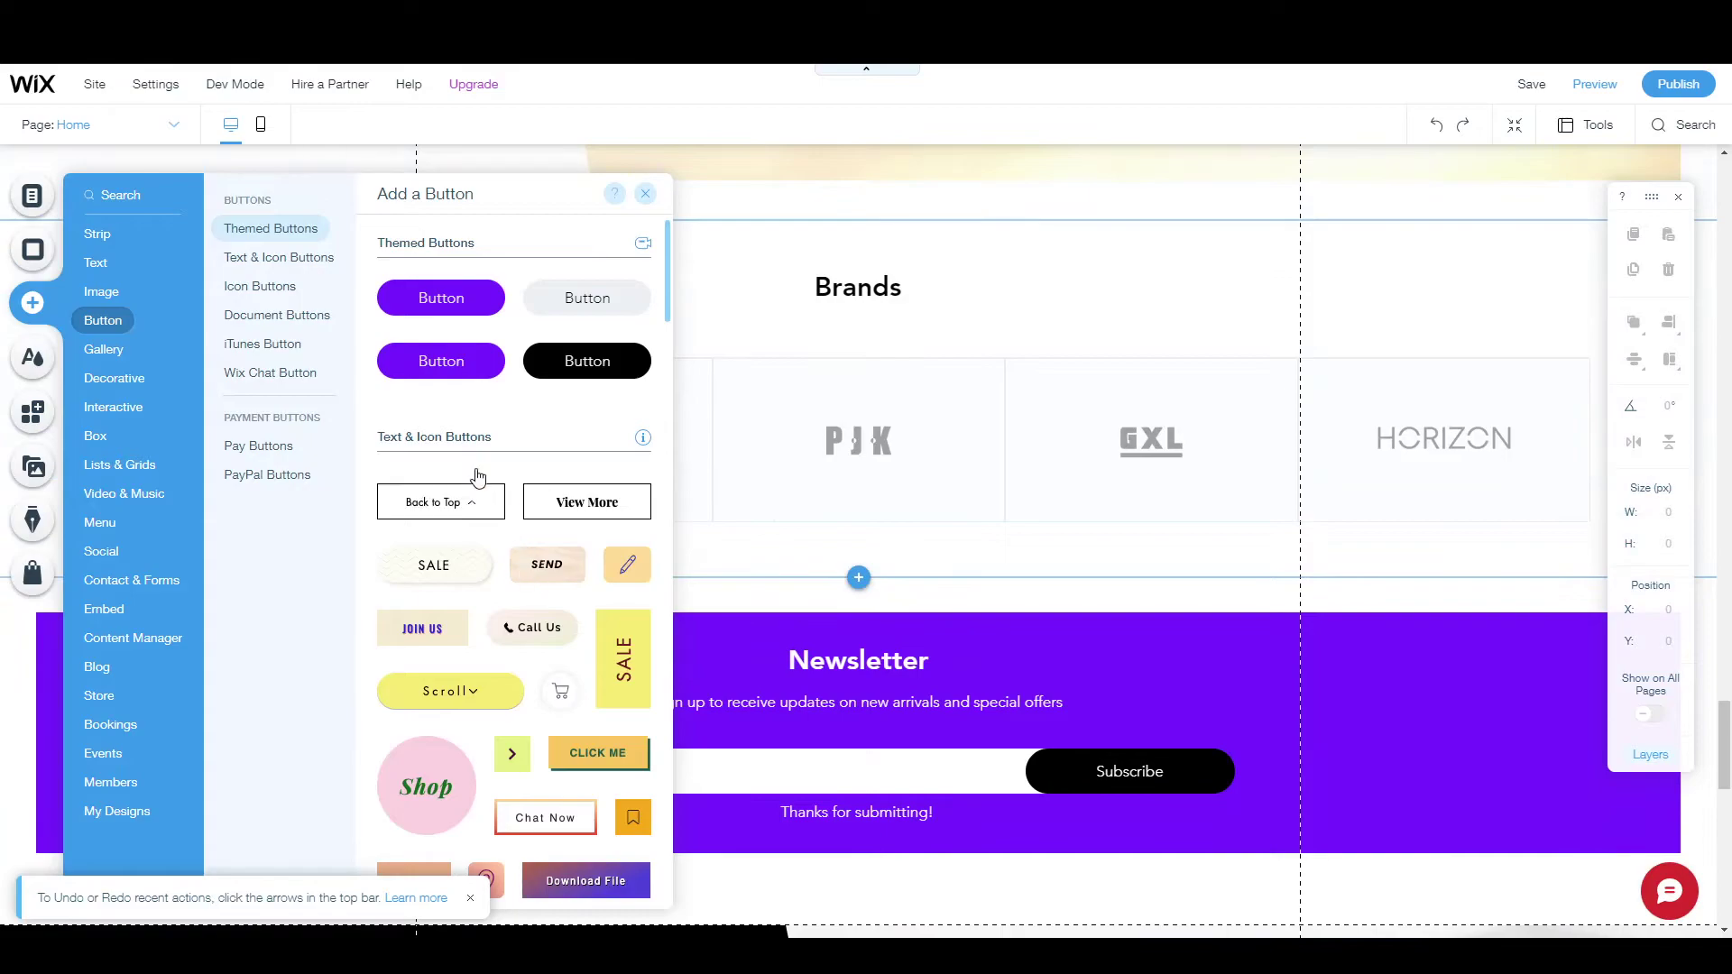
click(99, 232)
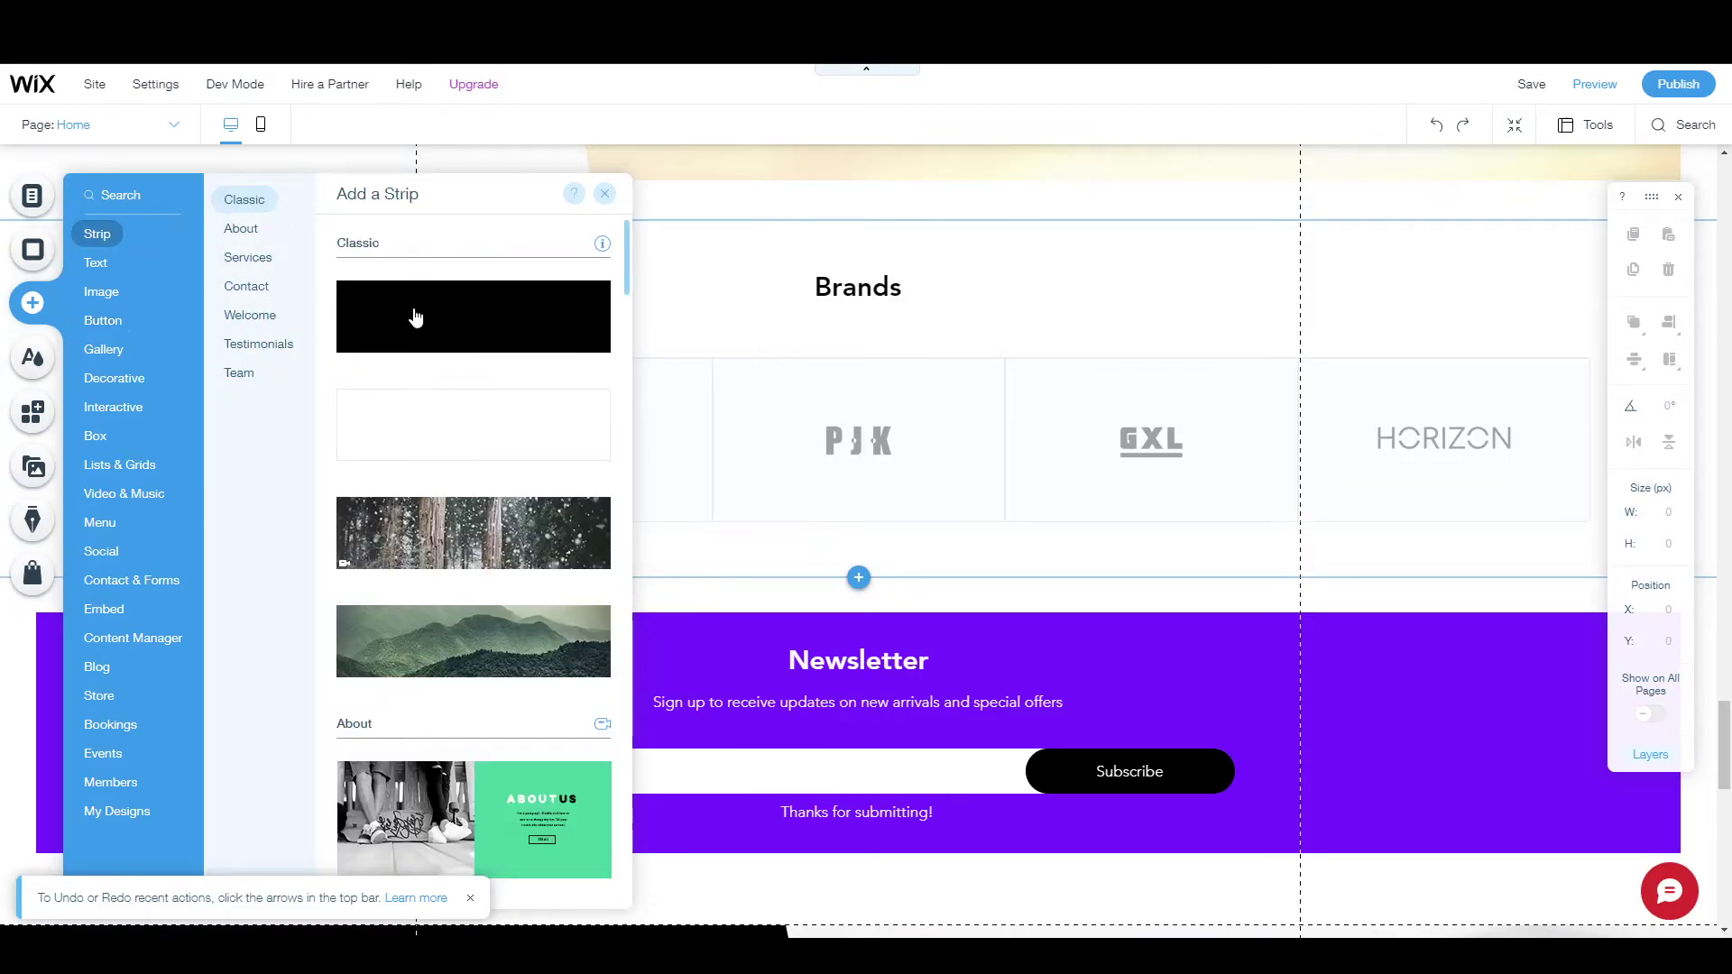
scroll(415, 343, down, 6)
scroll(436, 331, up, 6)
scroll(980, 396, up, 8)
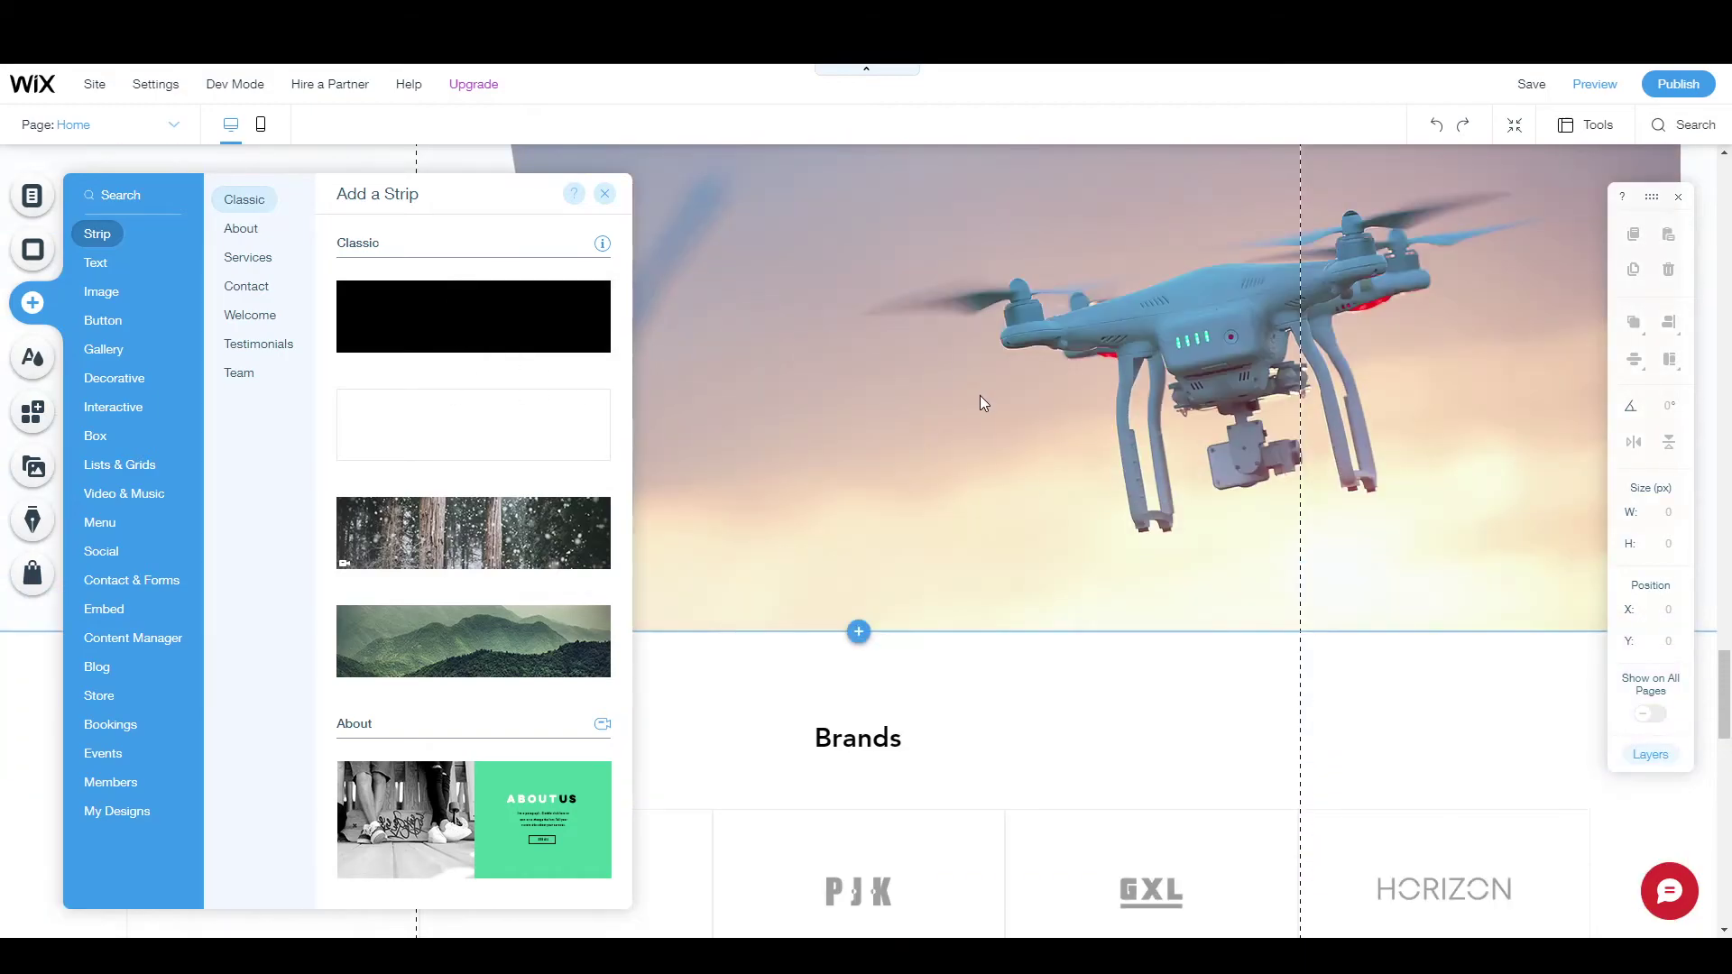
scroll(828, 424, up, 12)
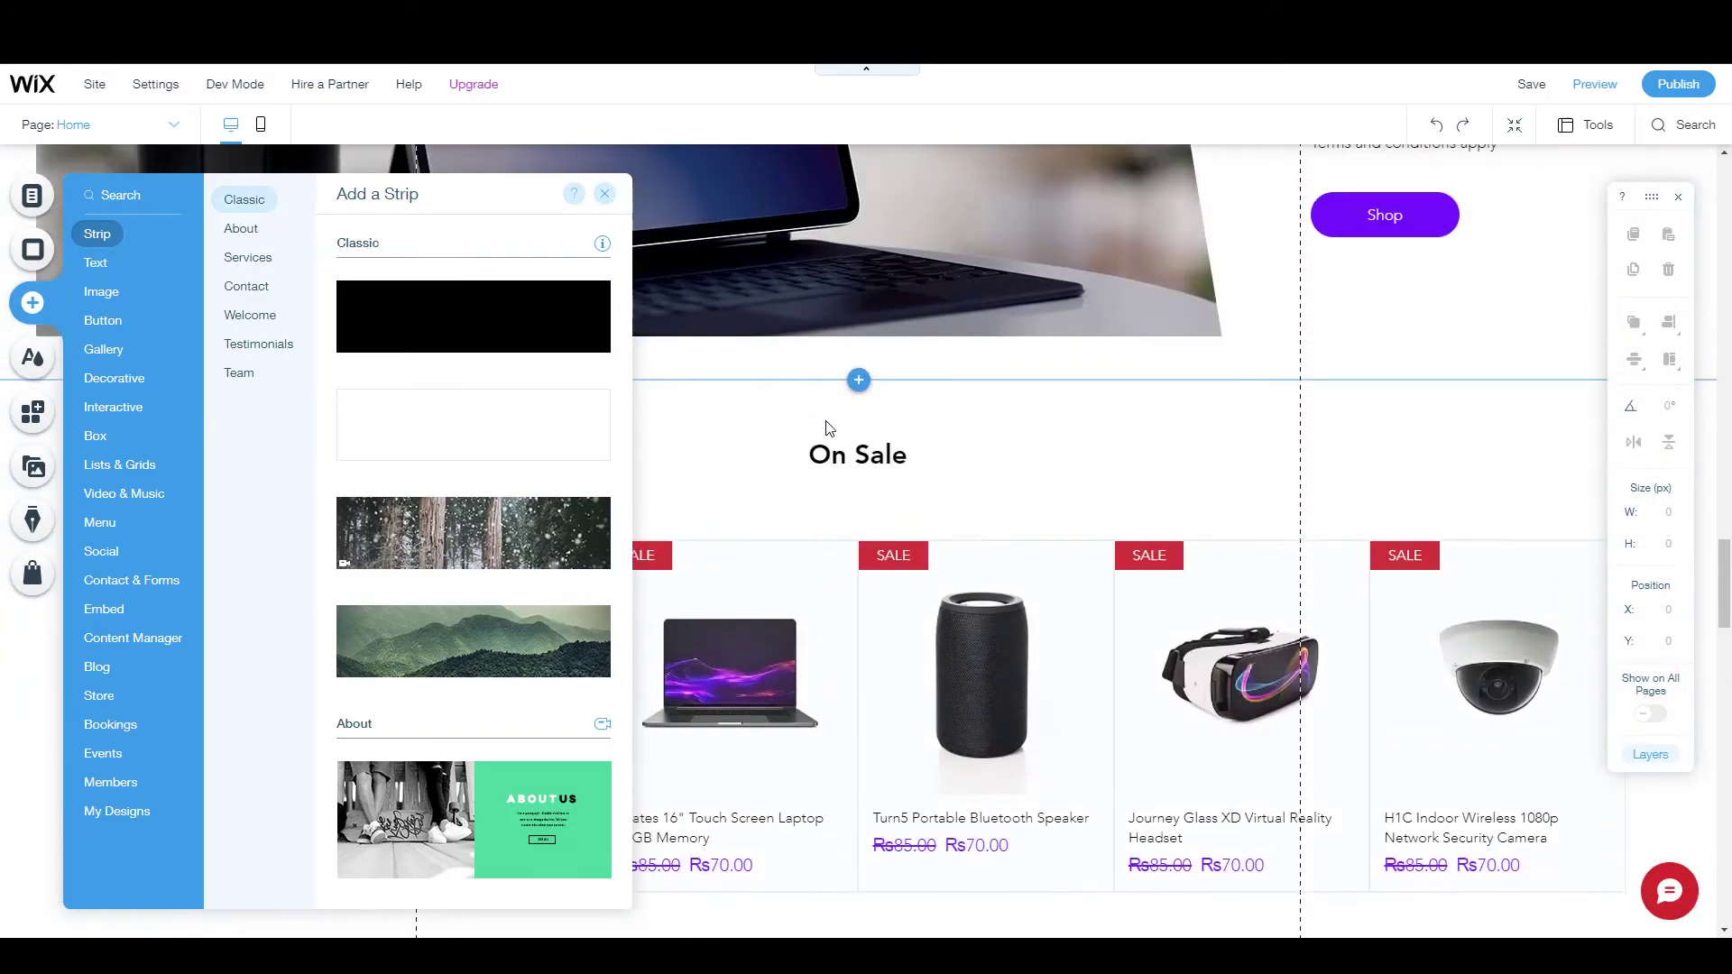
scroll(828, 428, up, 15)
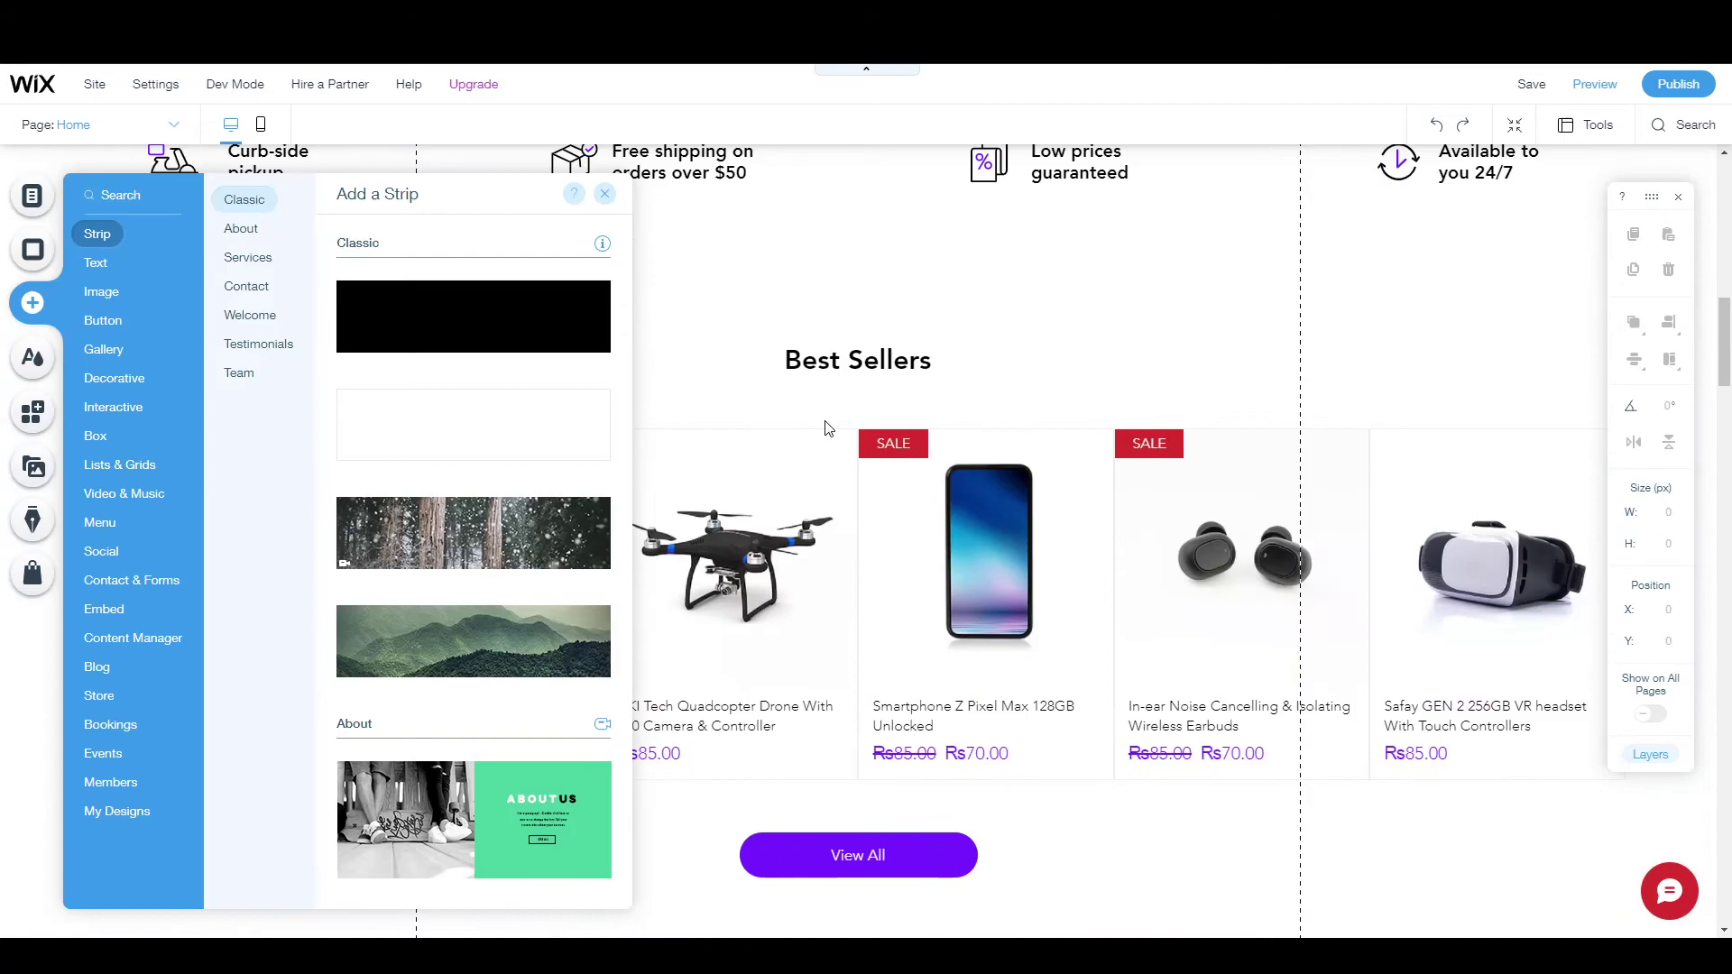
scroll(828, 427, up, 10)
scroll(823, 420, down, 2)
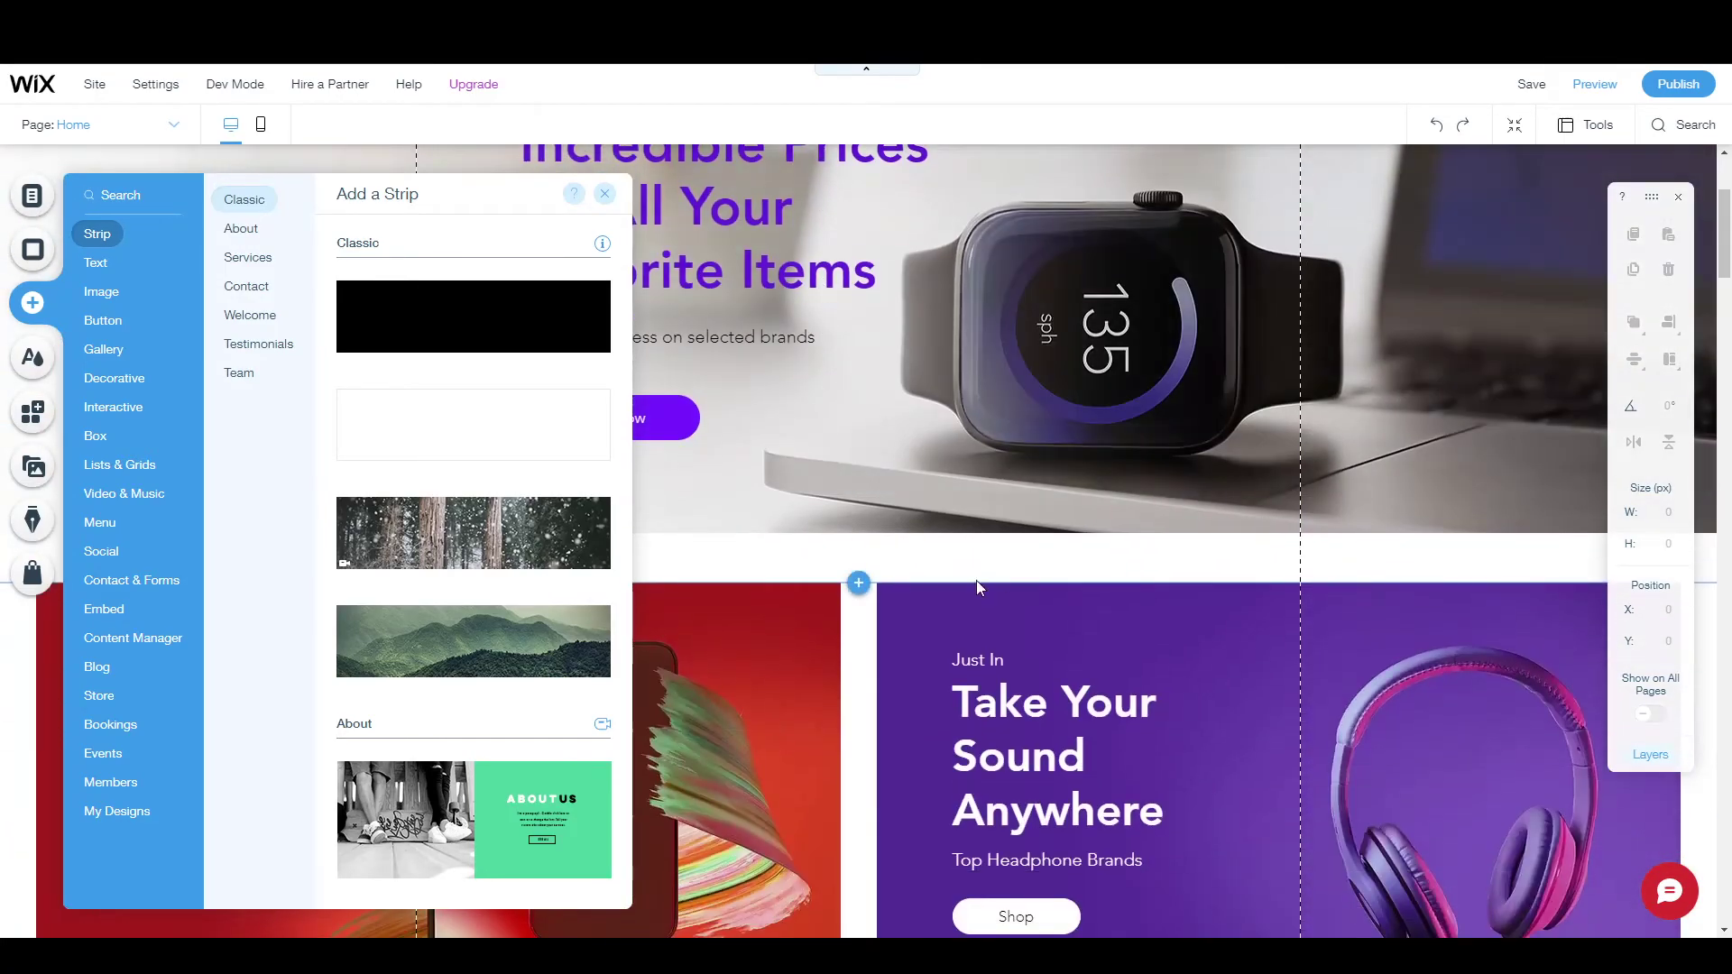
drag(483, 332, 875, 578)
scroll(582, 505, down, 5)
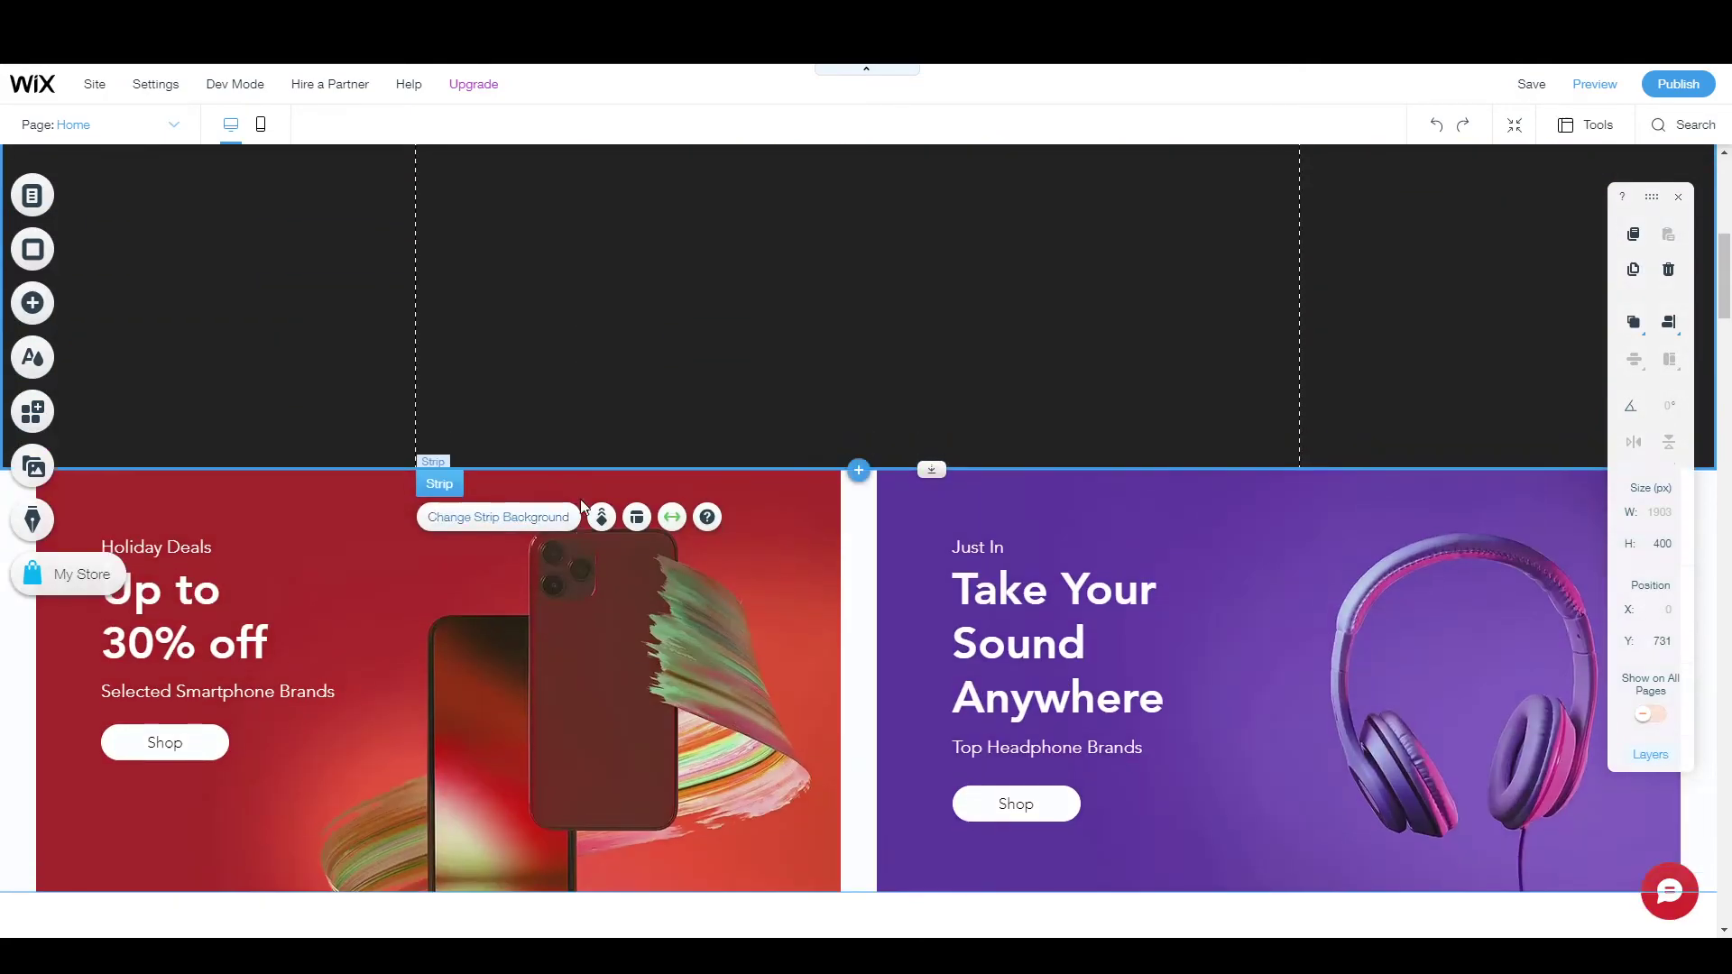
Step: Change the new strip's background to the bright purple theme color
scroll(582, 507, up, 5)
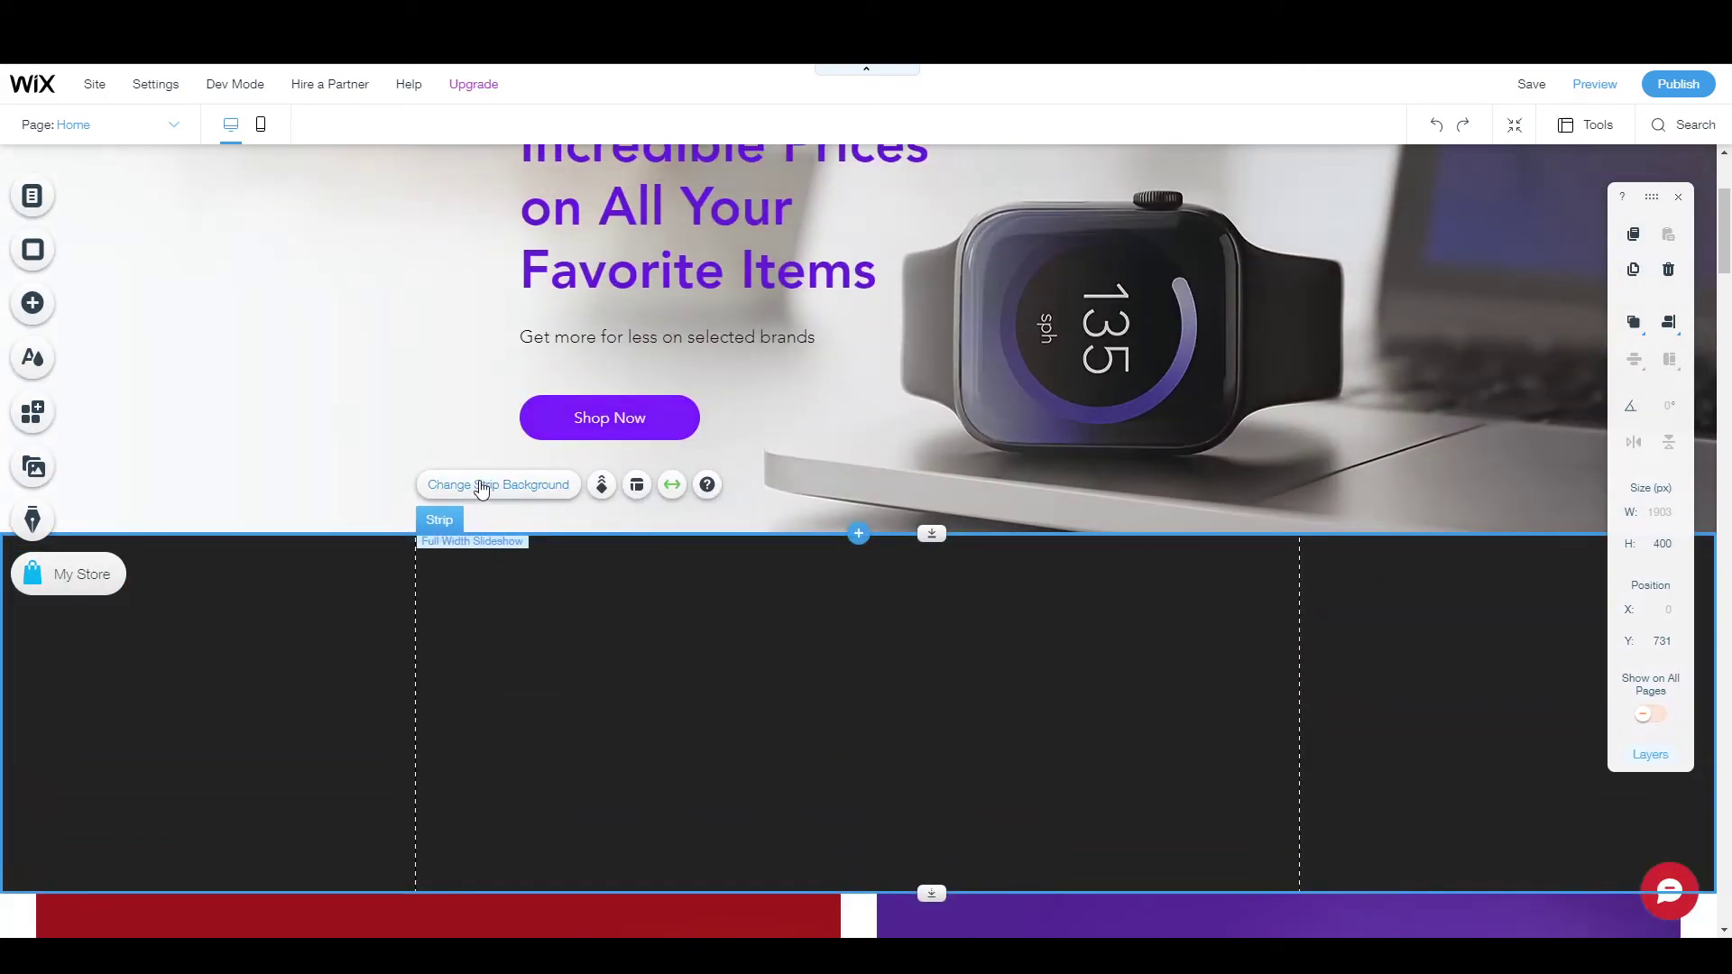
click(481, 487)
scroll(254, 676, down, 2)
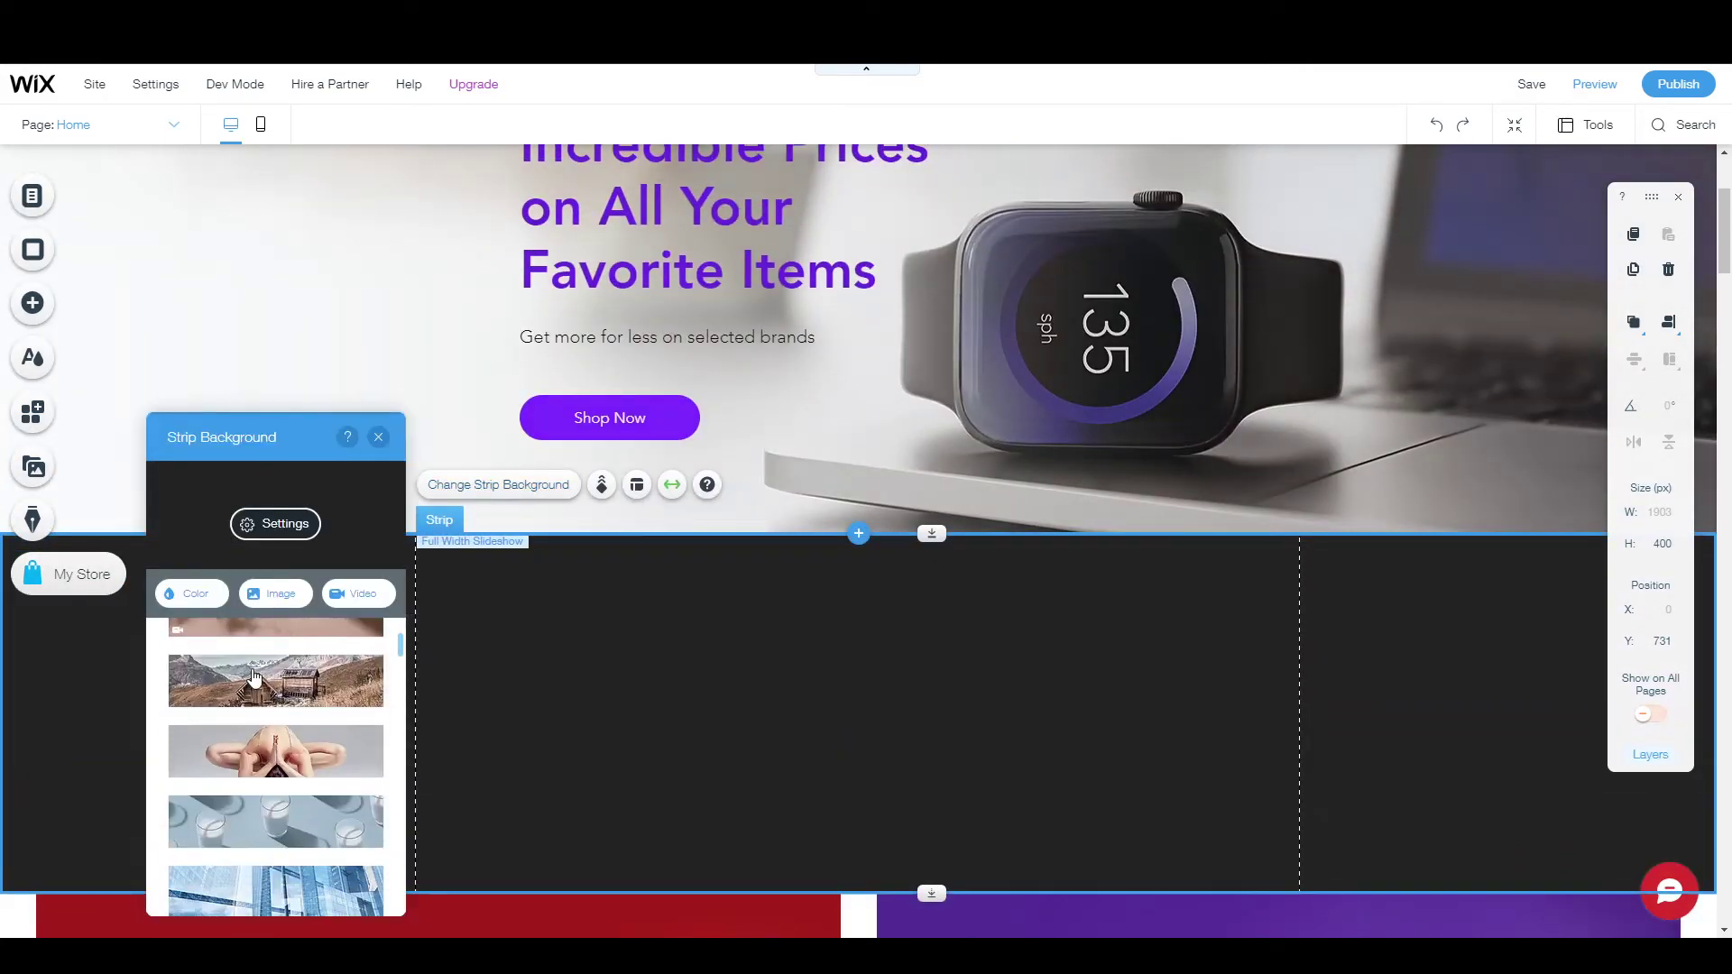
scroll(242, 749, up, 1)
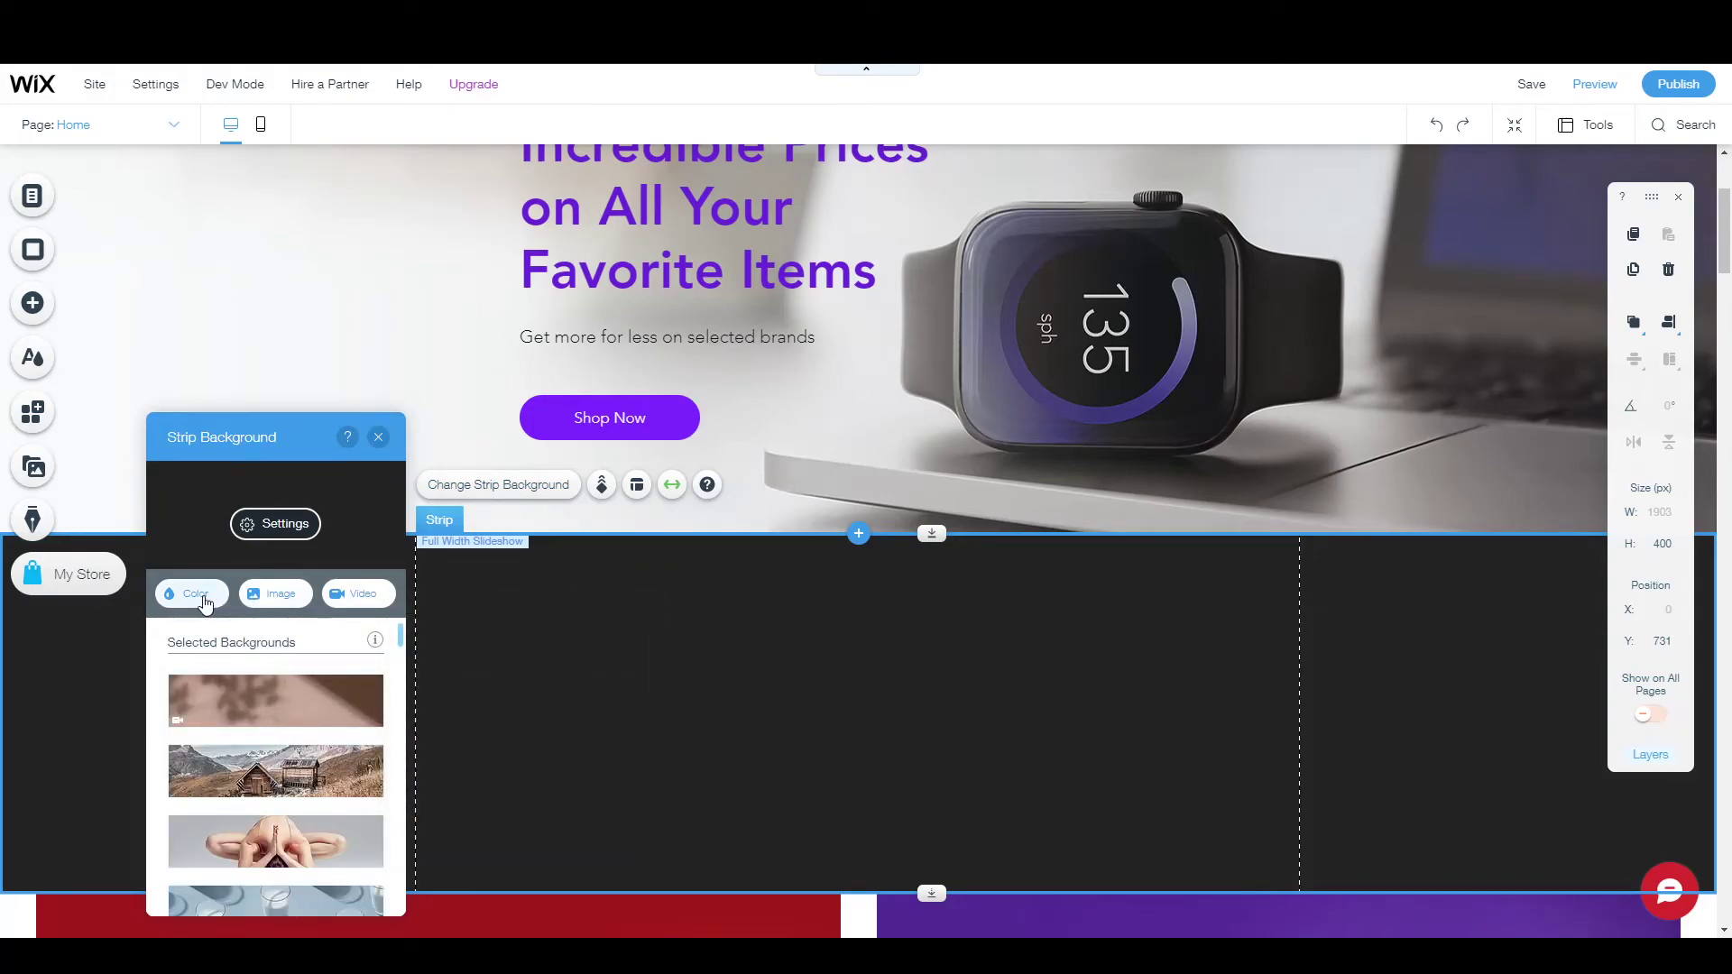
click(204, 601)
click(260, 662)
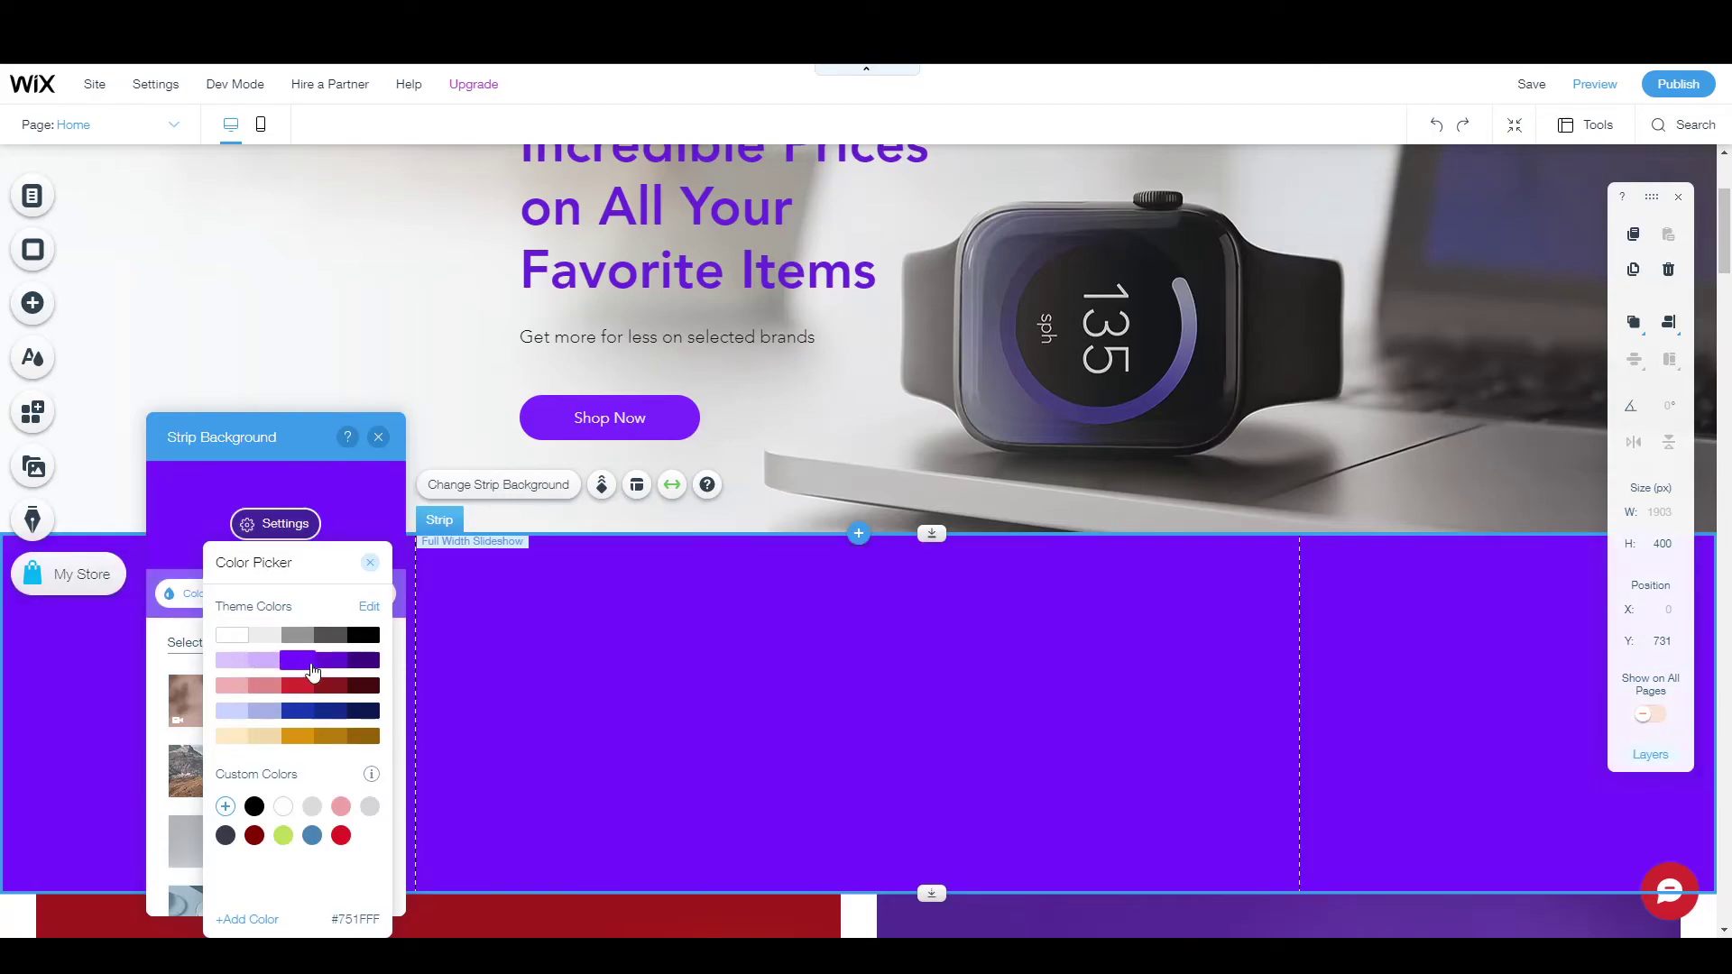
click(701, 719)
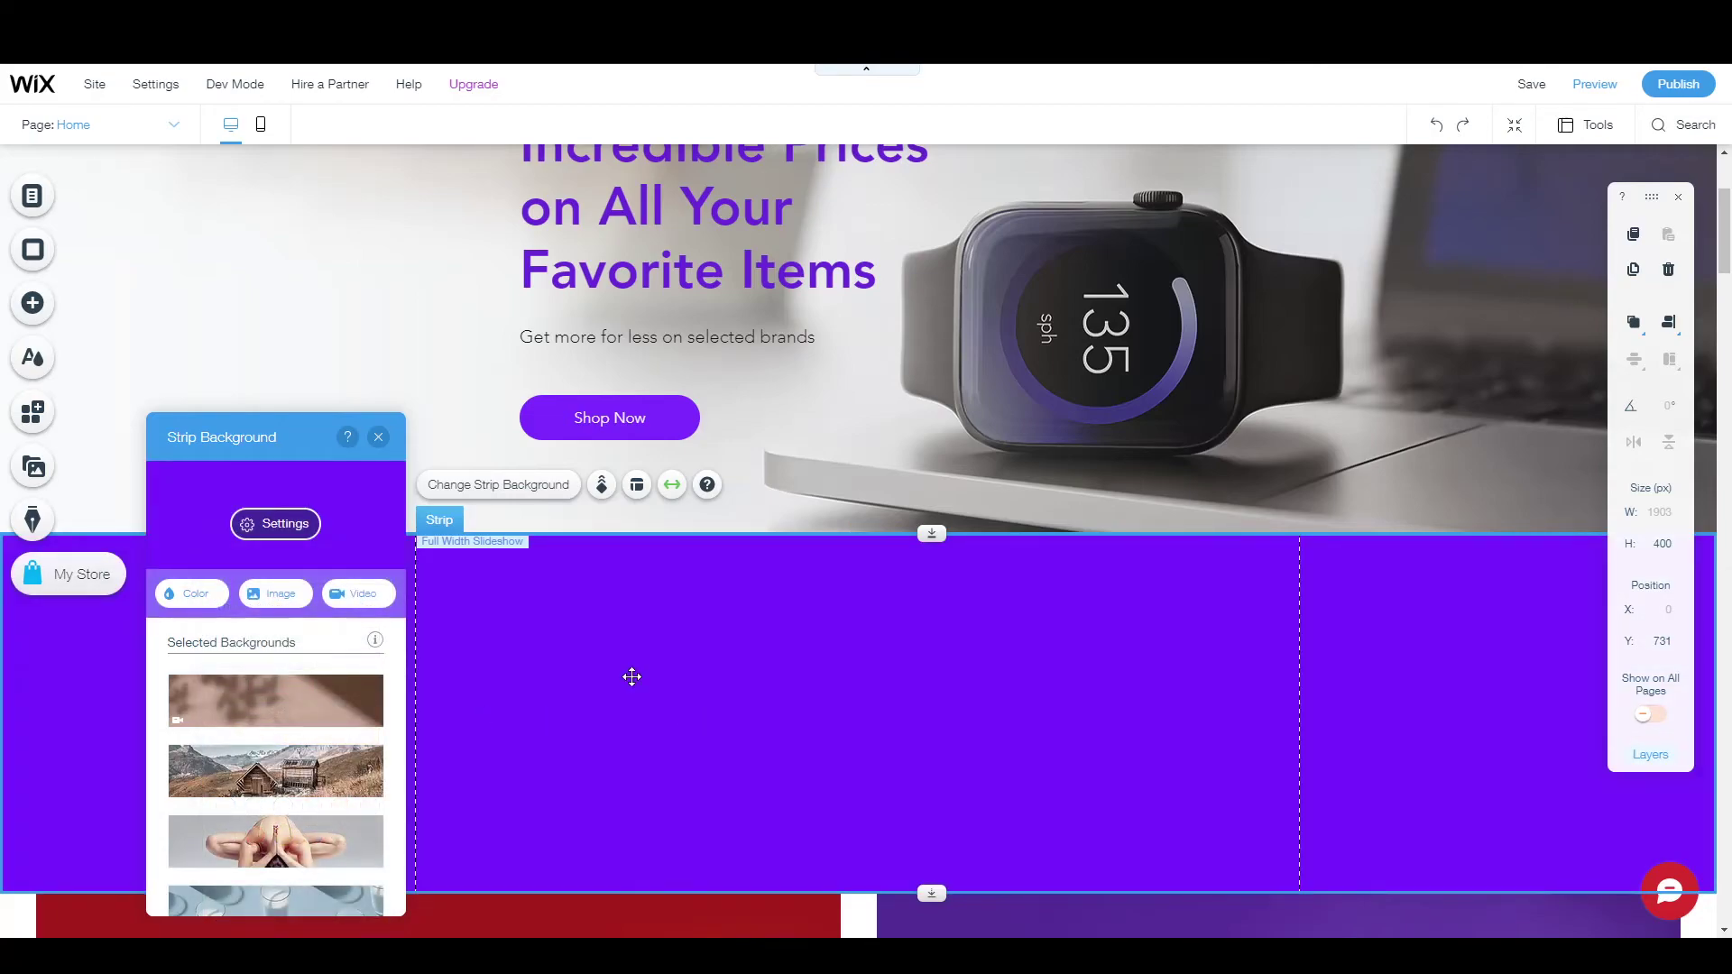
scroll(403, 618, down, 2)
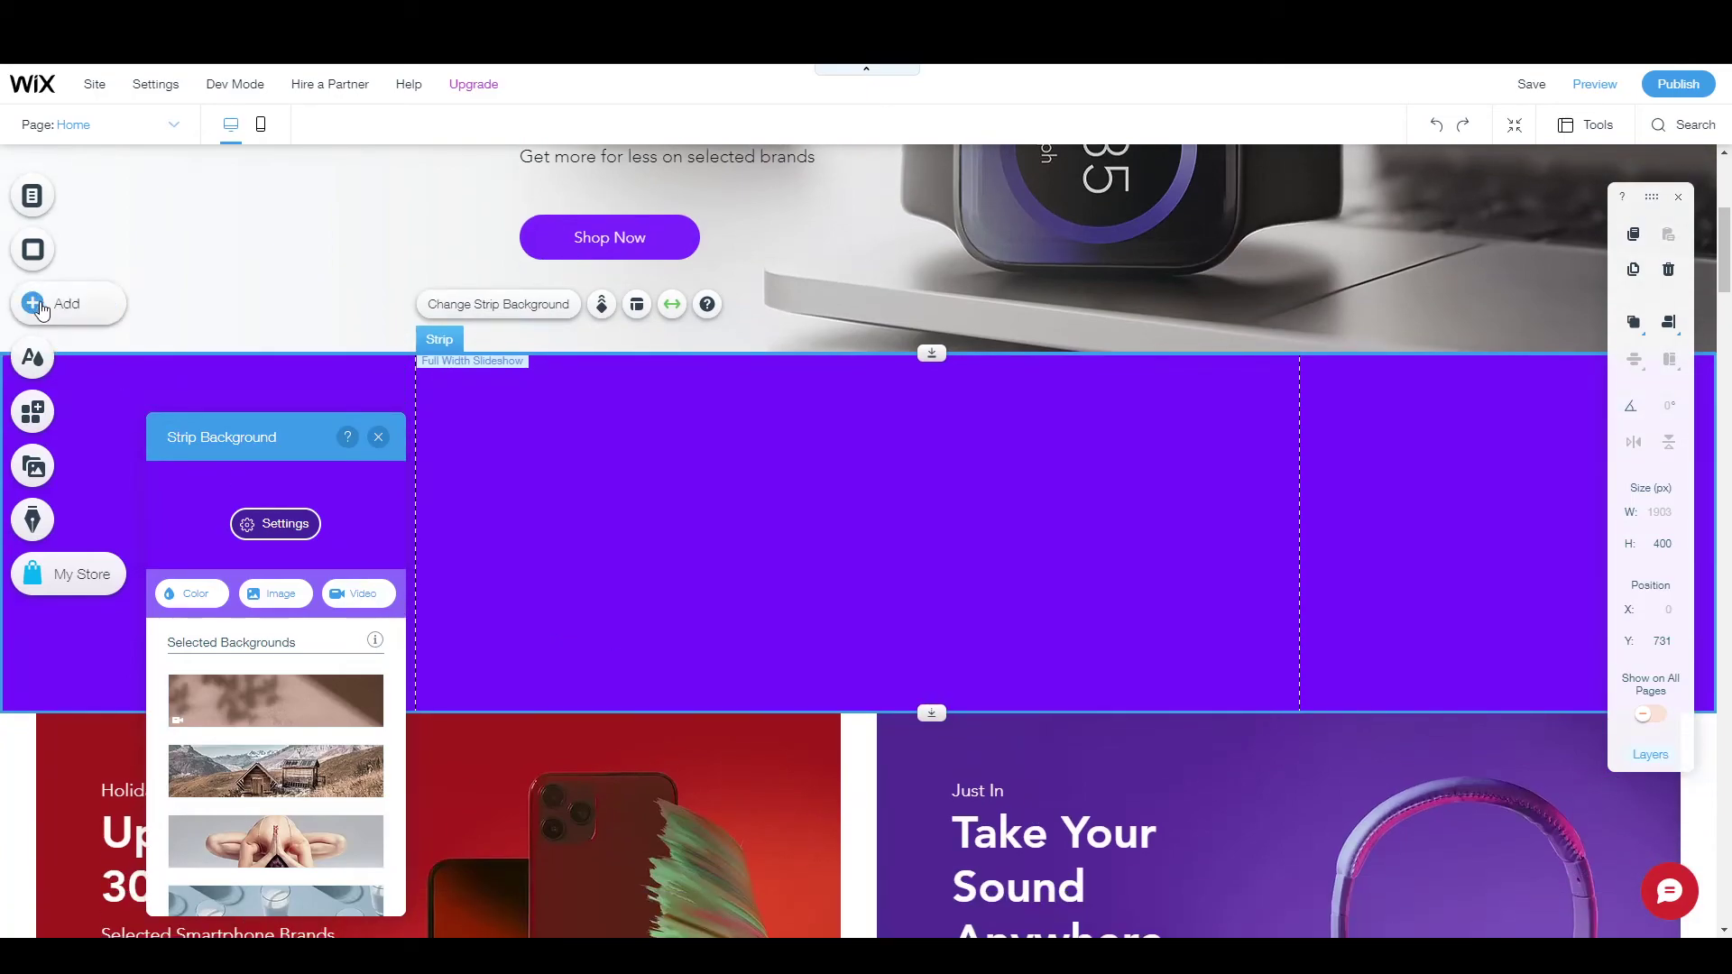
Step: Add a grid-style Pro Gallery onto the purple strip below the hero slideshow
click(32, 302)
mouse_move(79, 301)
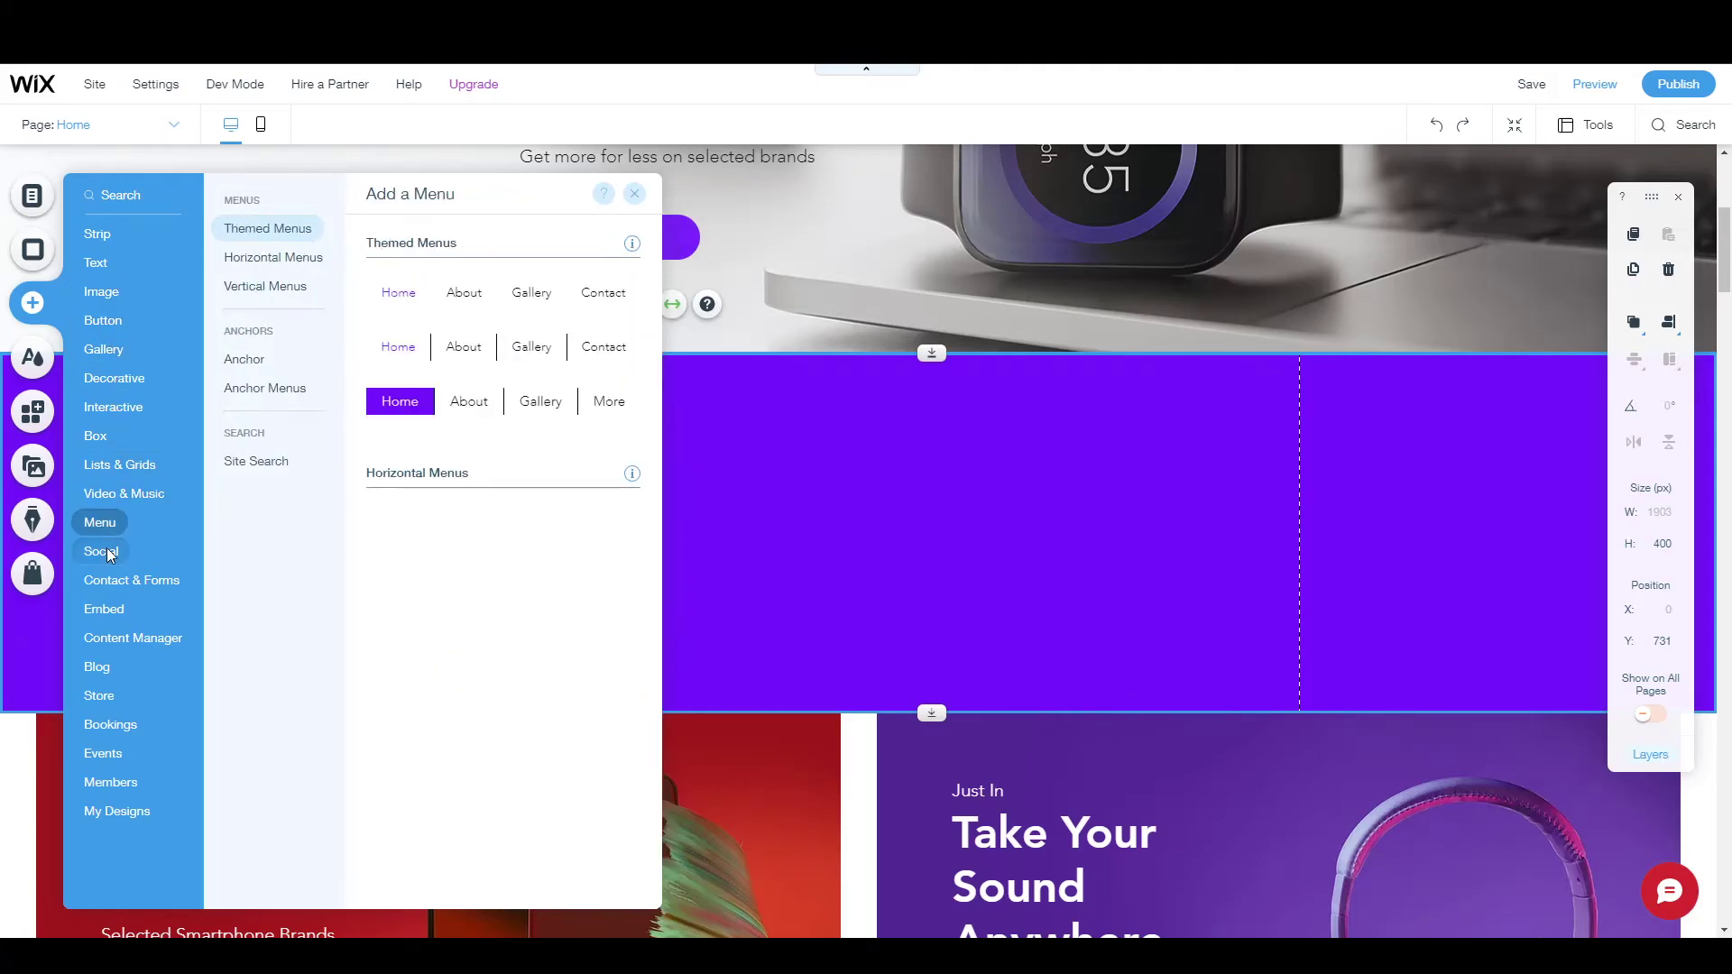
mouse_move(108, 554)
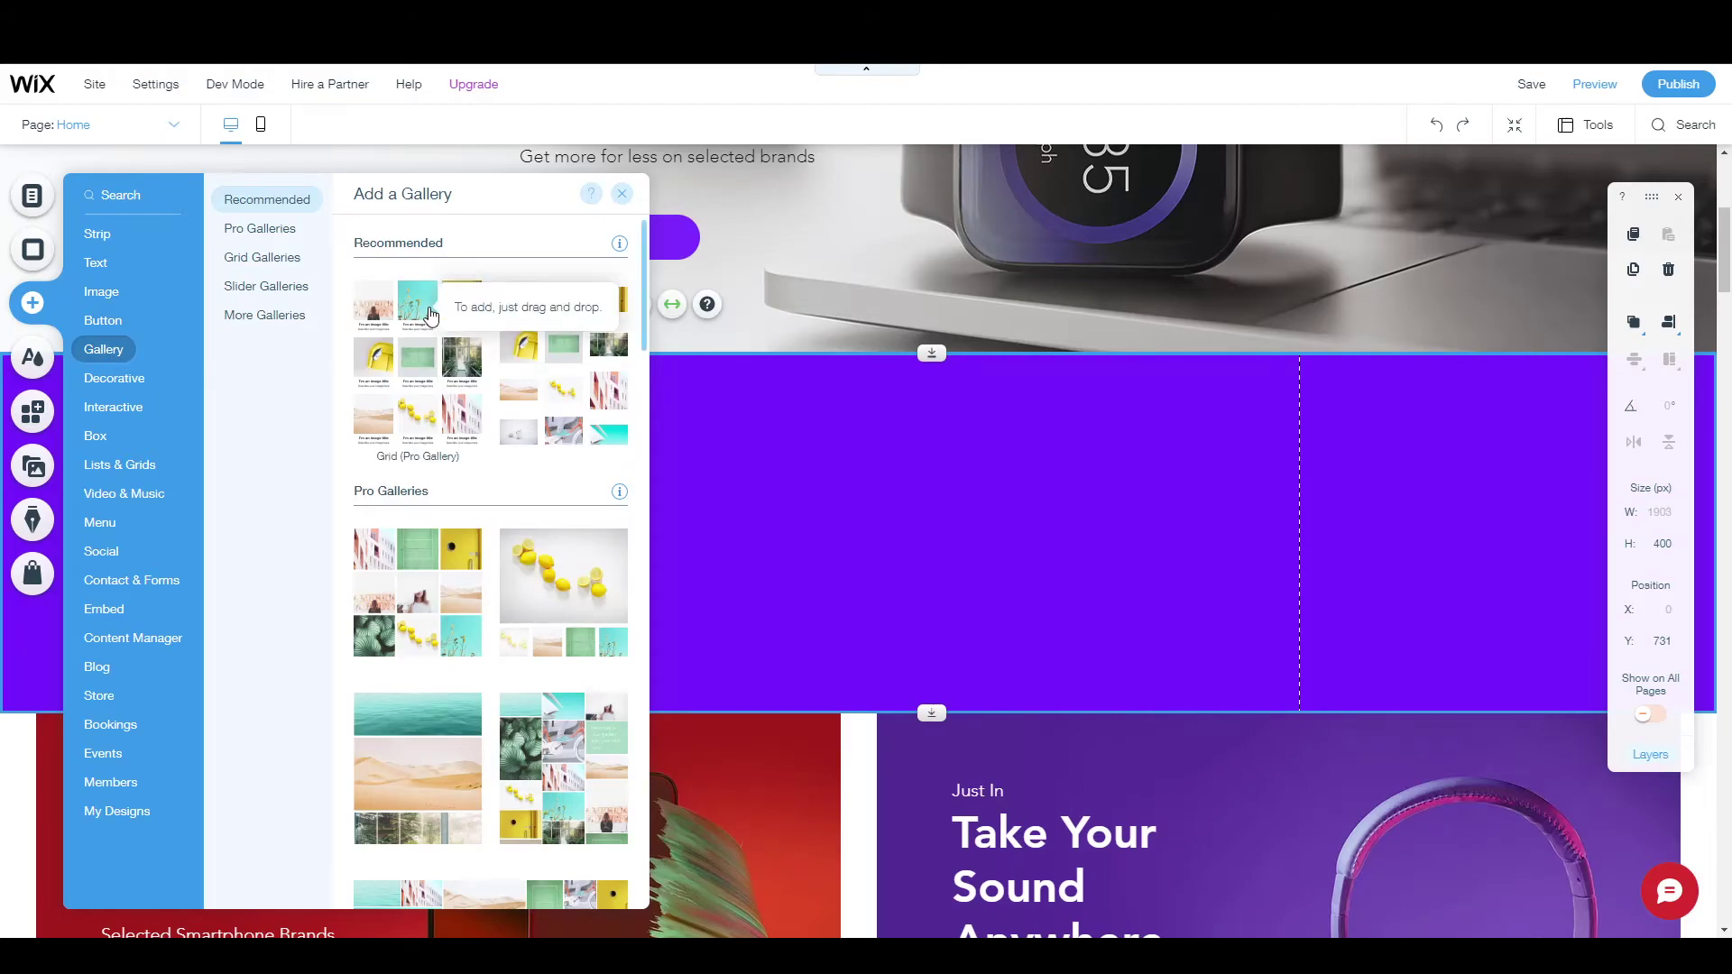
drag(426, 616, 432, 549)
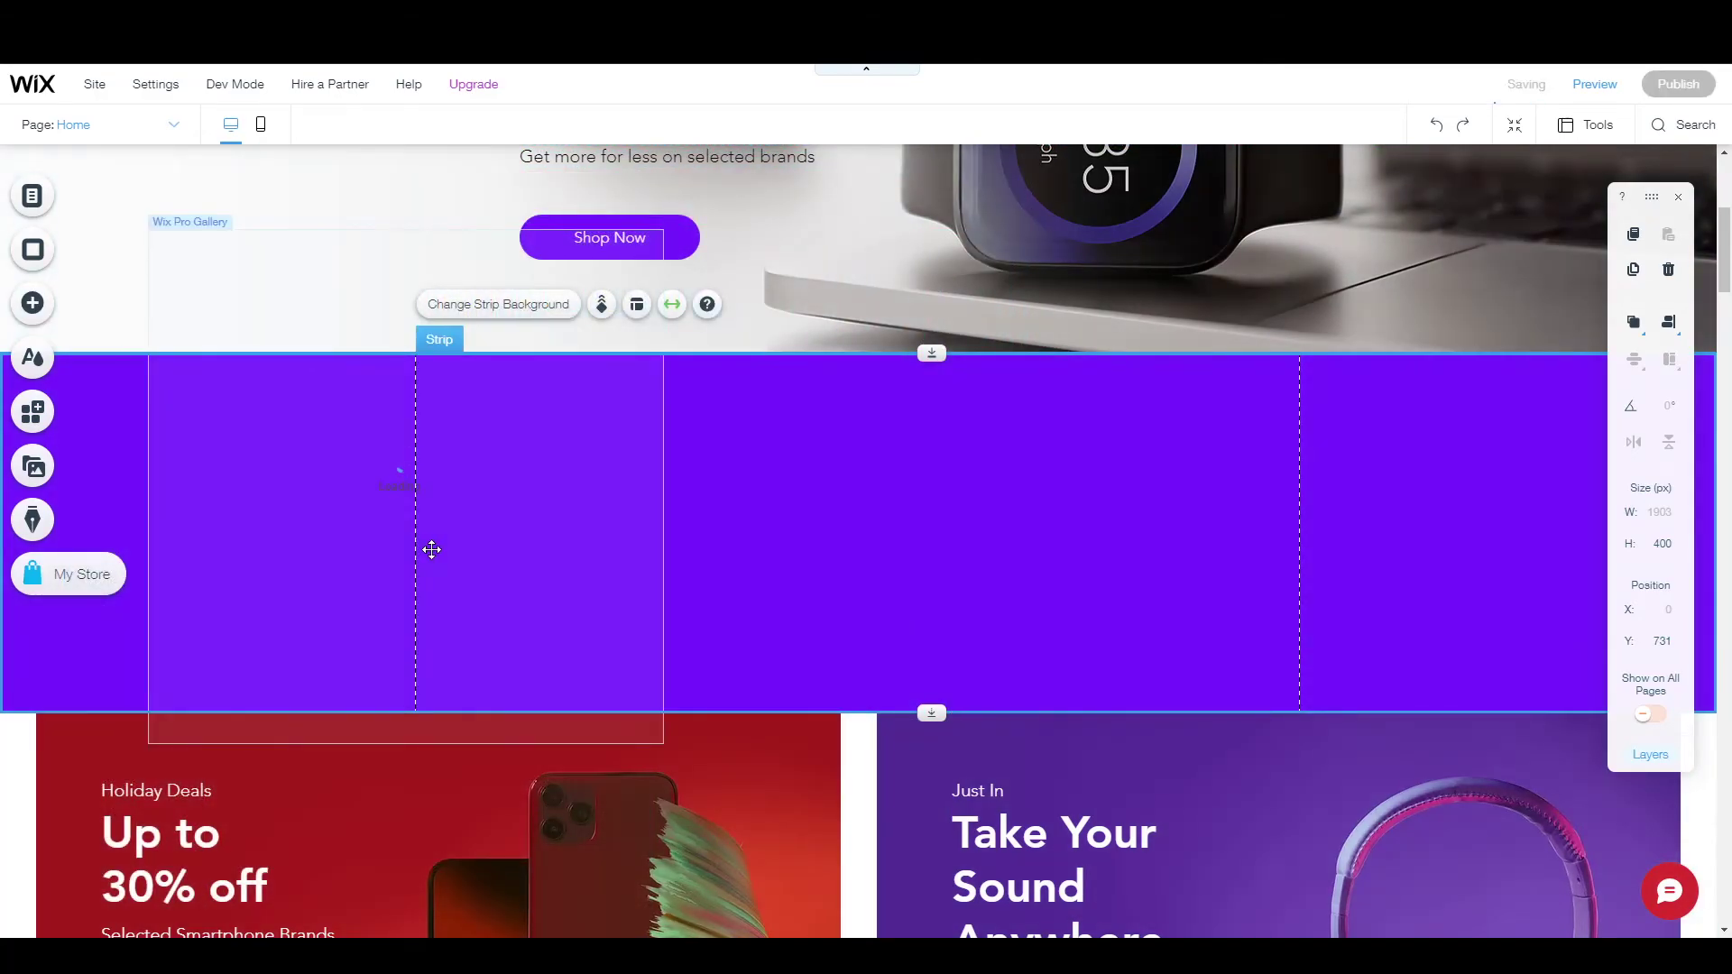
click(658, 235)
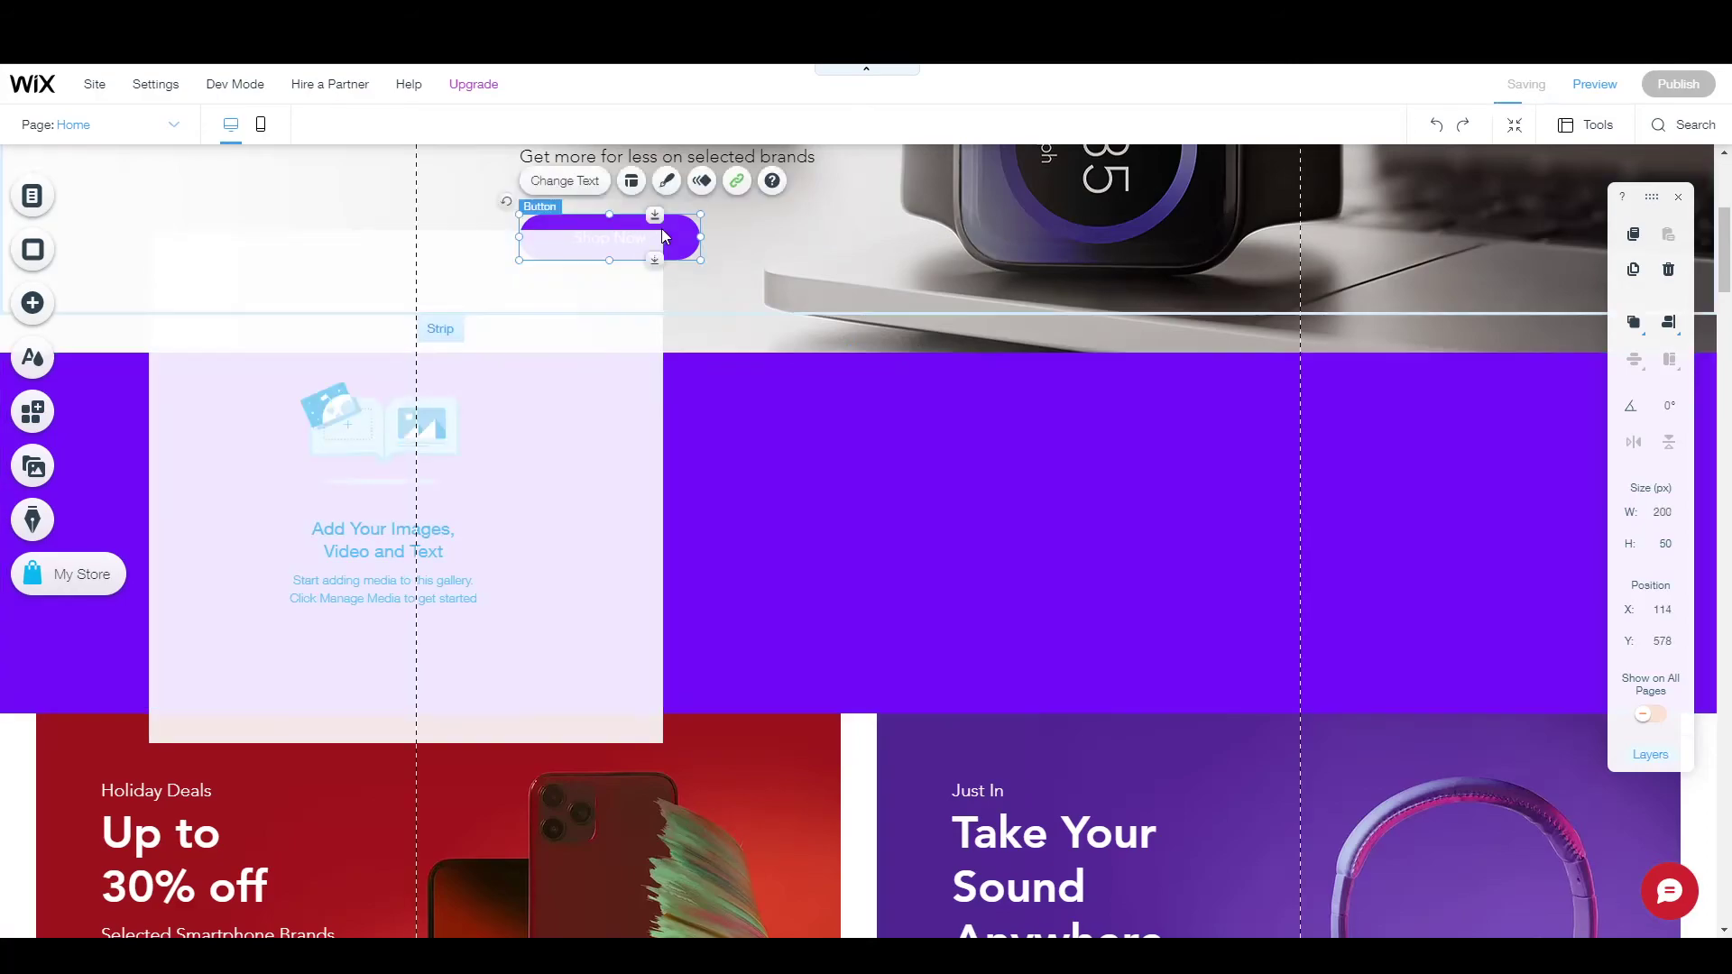
Step: Shrink the gallery to about 217 by 365 px and attach it to the purple strip, left of its center
click(601, 486)
drag(659, 742, 470, 594)
drag(369, 616, 557, 693)
drag(658, 852, 533, 538)
drag(454, 470, 593, 528)
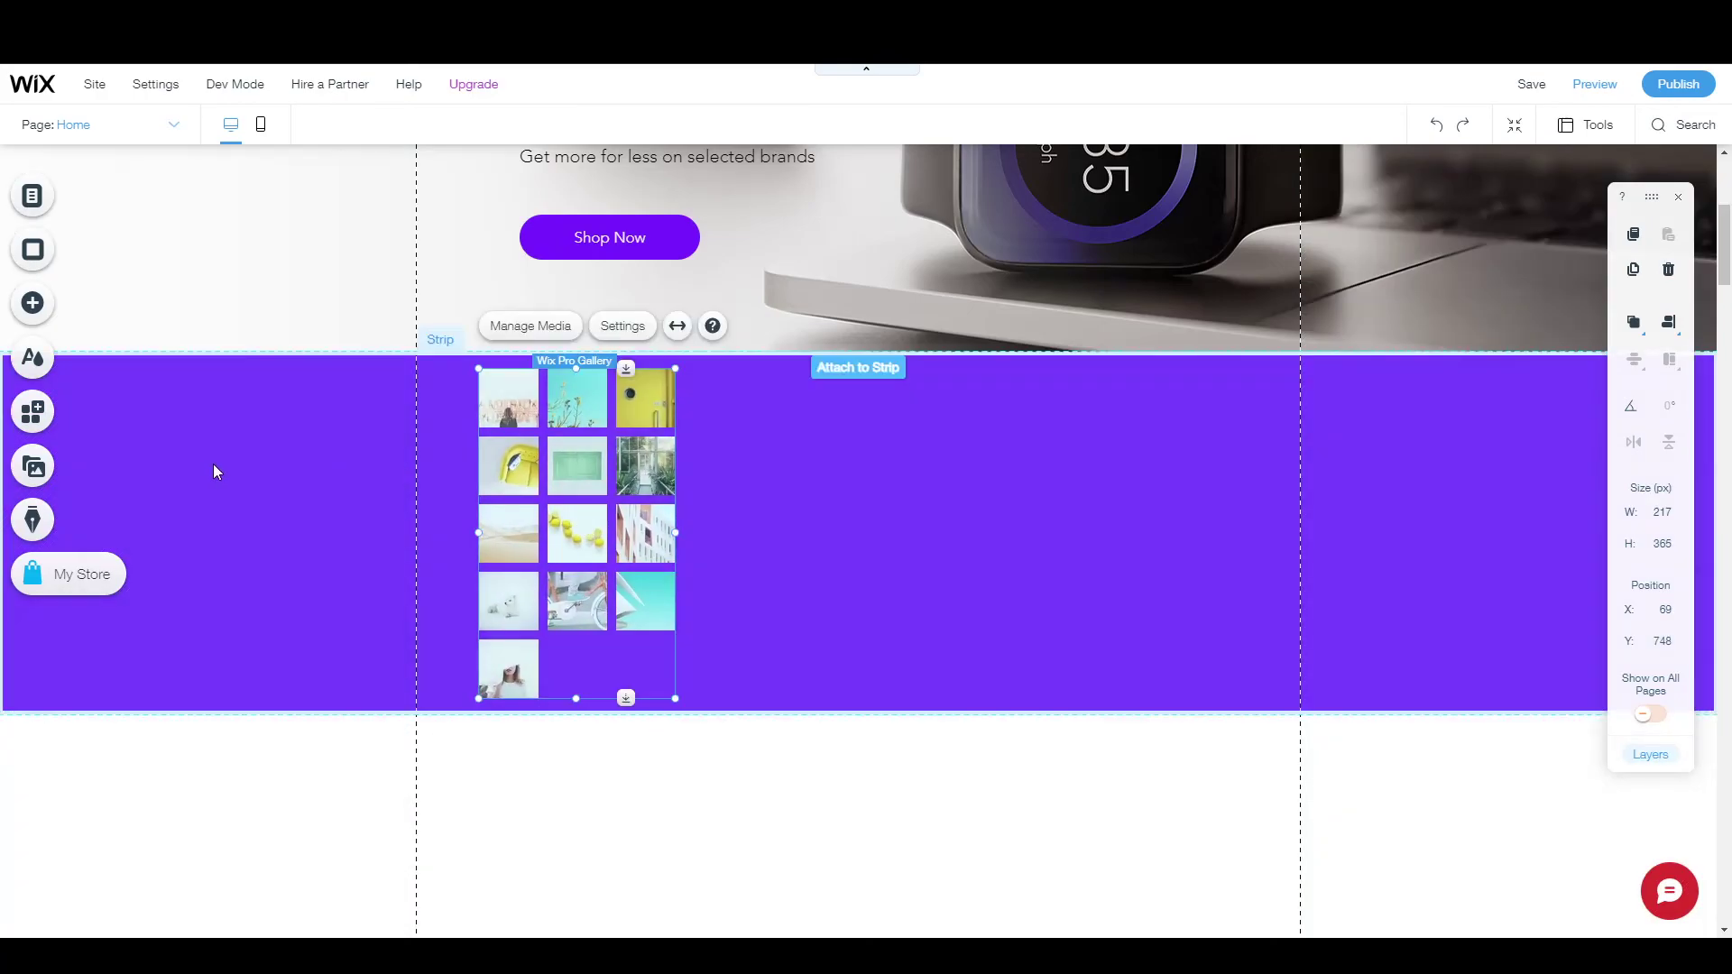
Step: Add a purple themed button labeled "Click Me" to the strip, to the right of the gallery
click(32, 302)
mouse_move(106, 334)
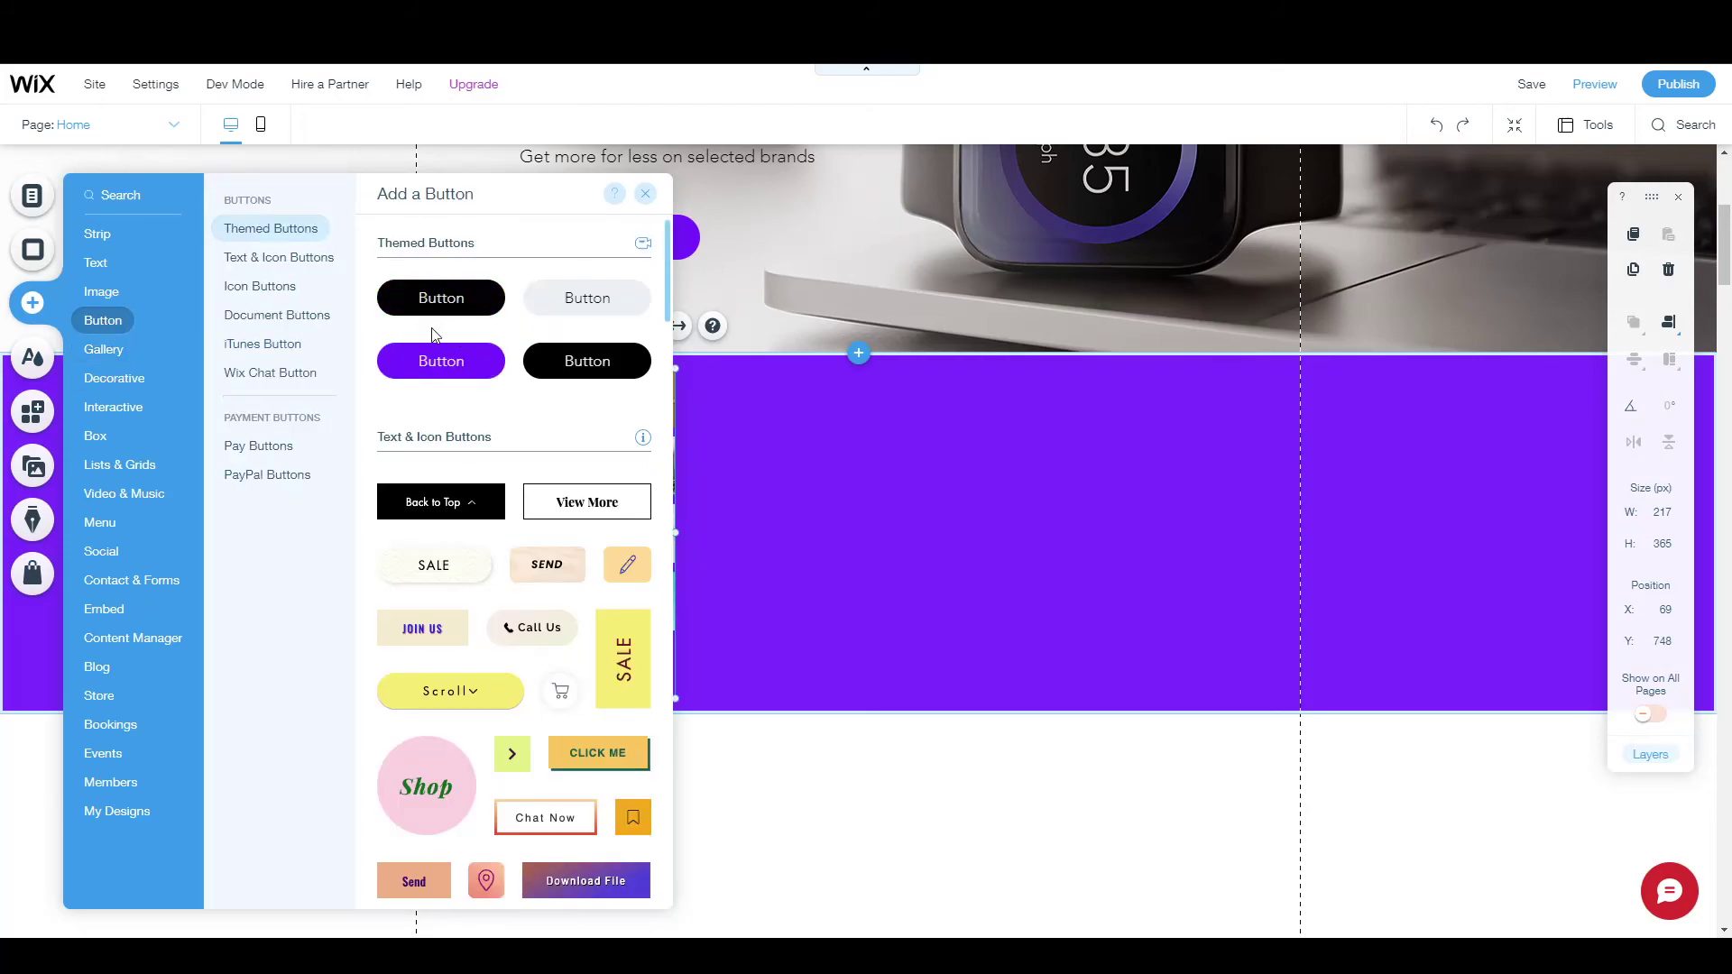
drag(436, 360, 830, 518)
click(854, 577)
double_click(906, 547)
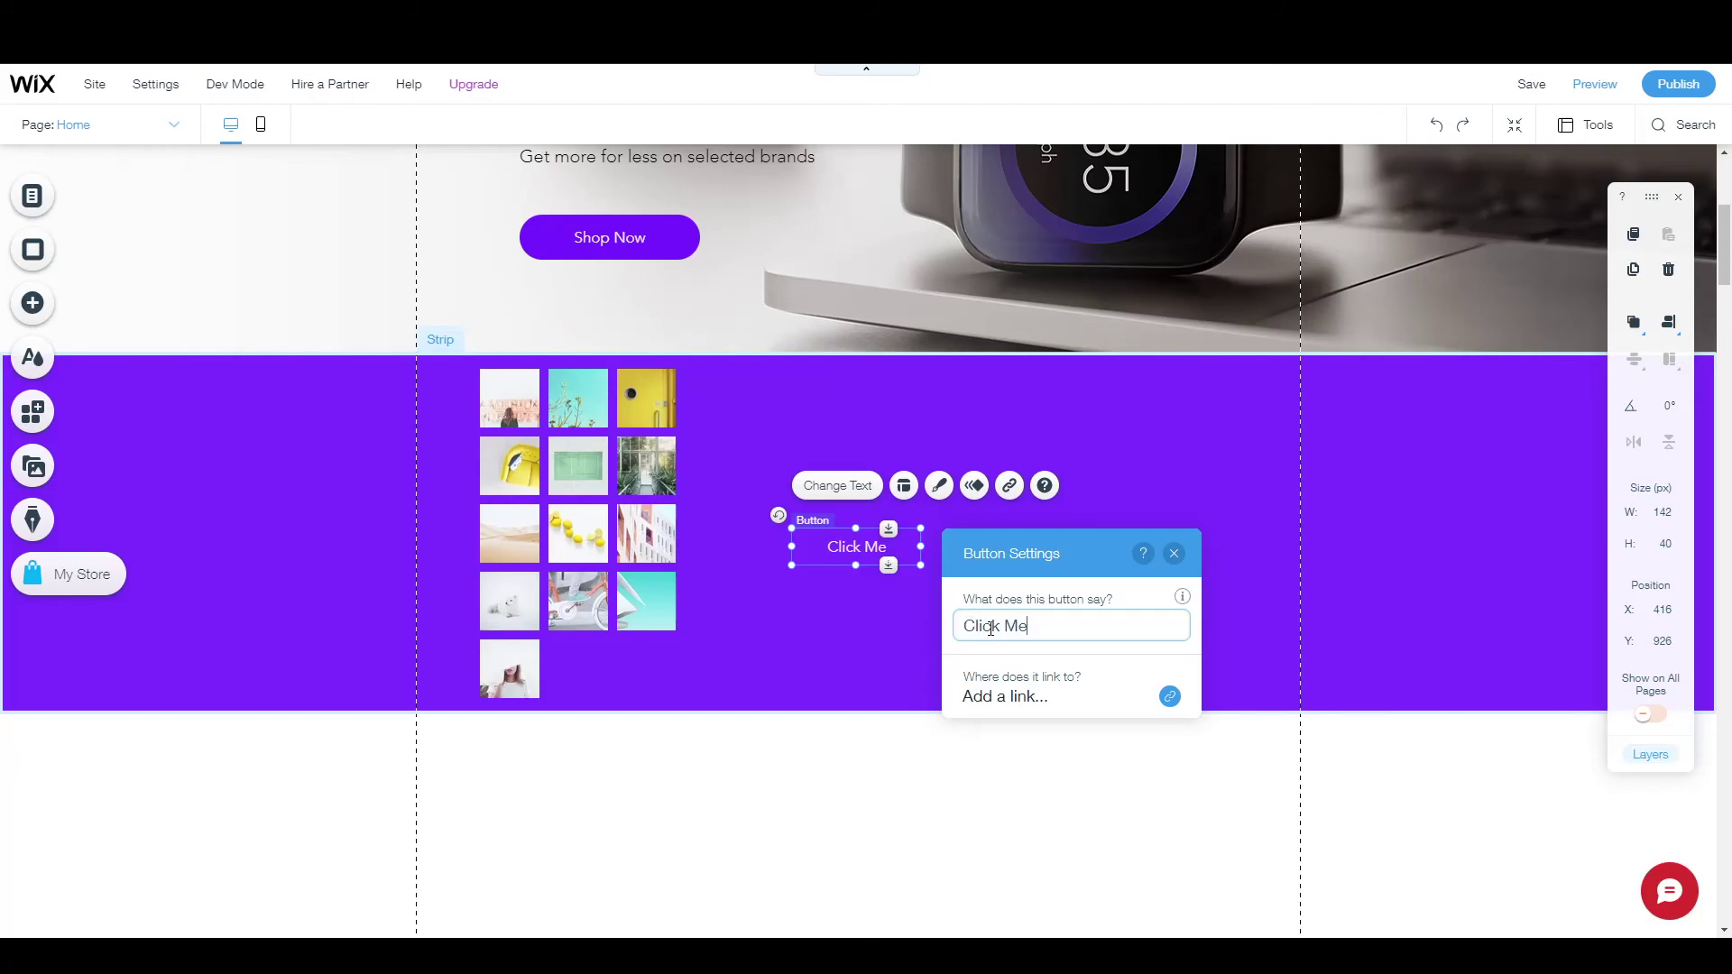
click(847, 611)
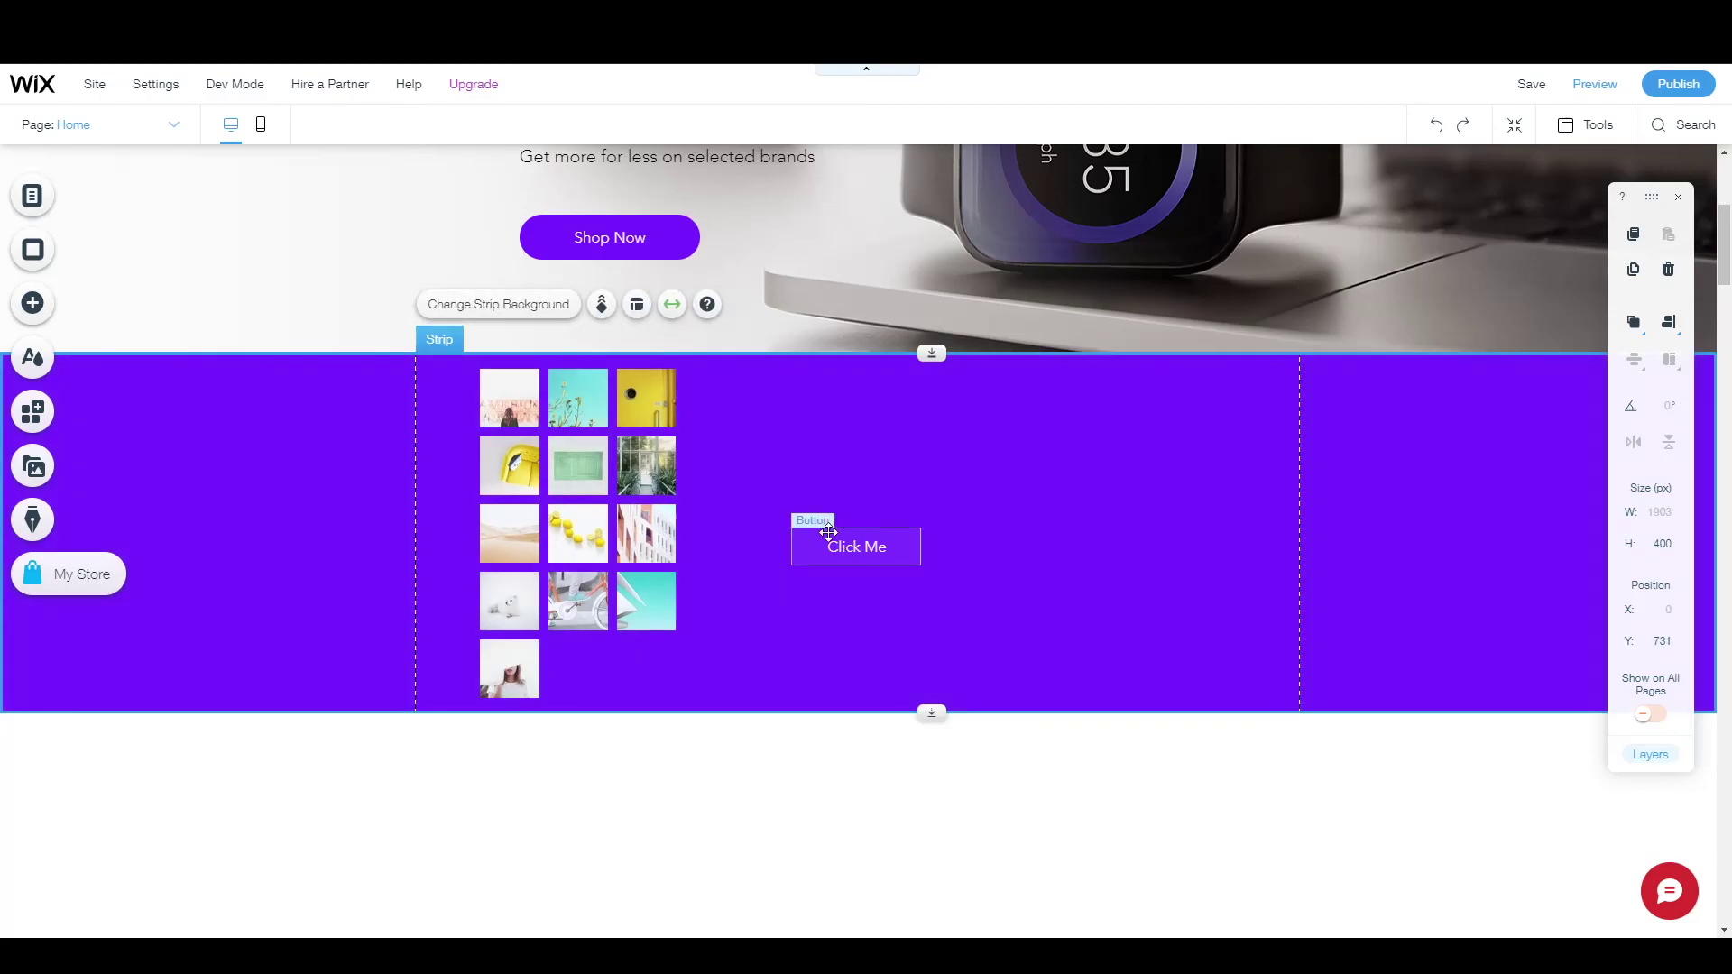
click(841, 552)
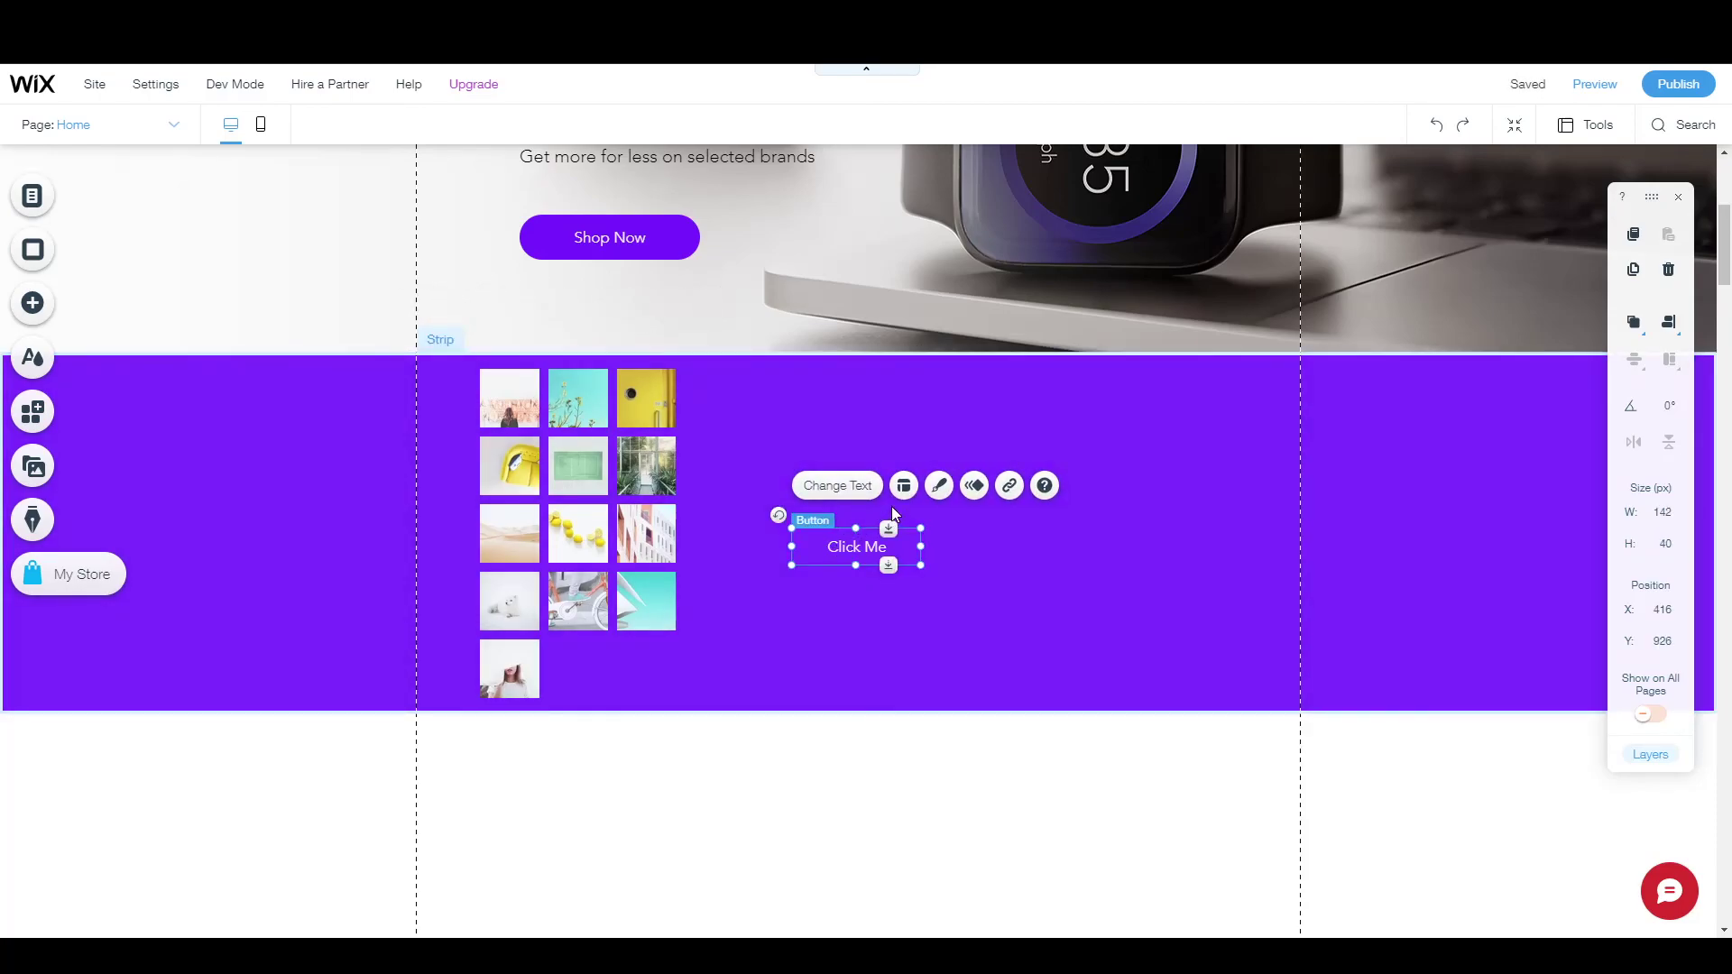
Step: Change the background of the strip holding the gallery to the light periwinkle theme color #A4B1E6
click(724, 387)
click(499, 304)
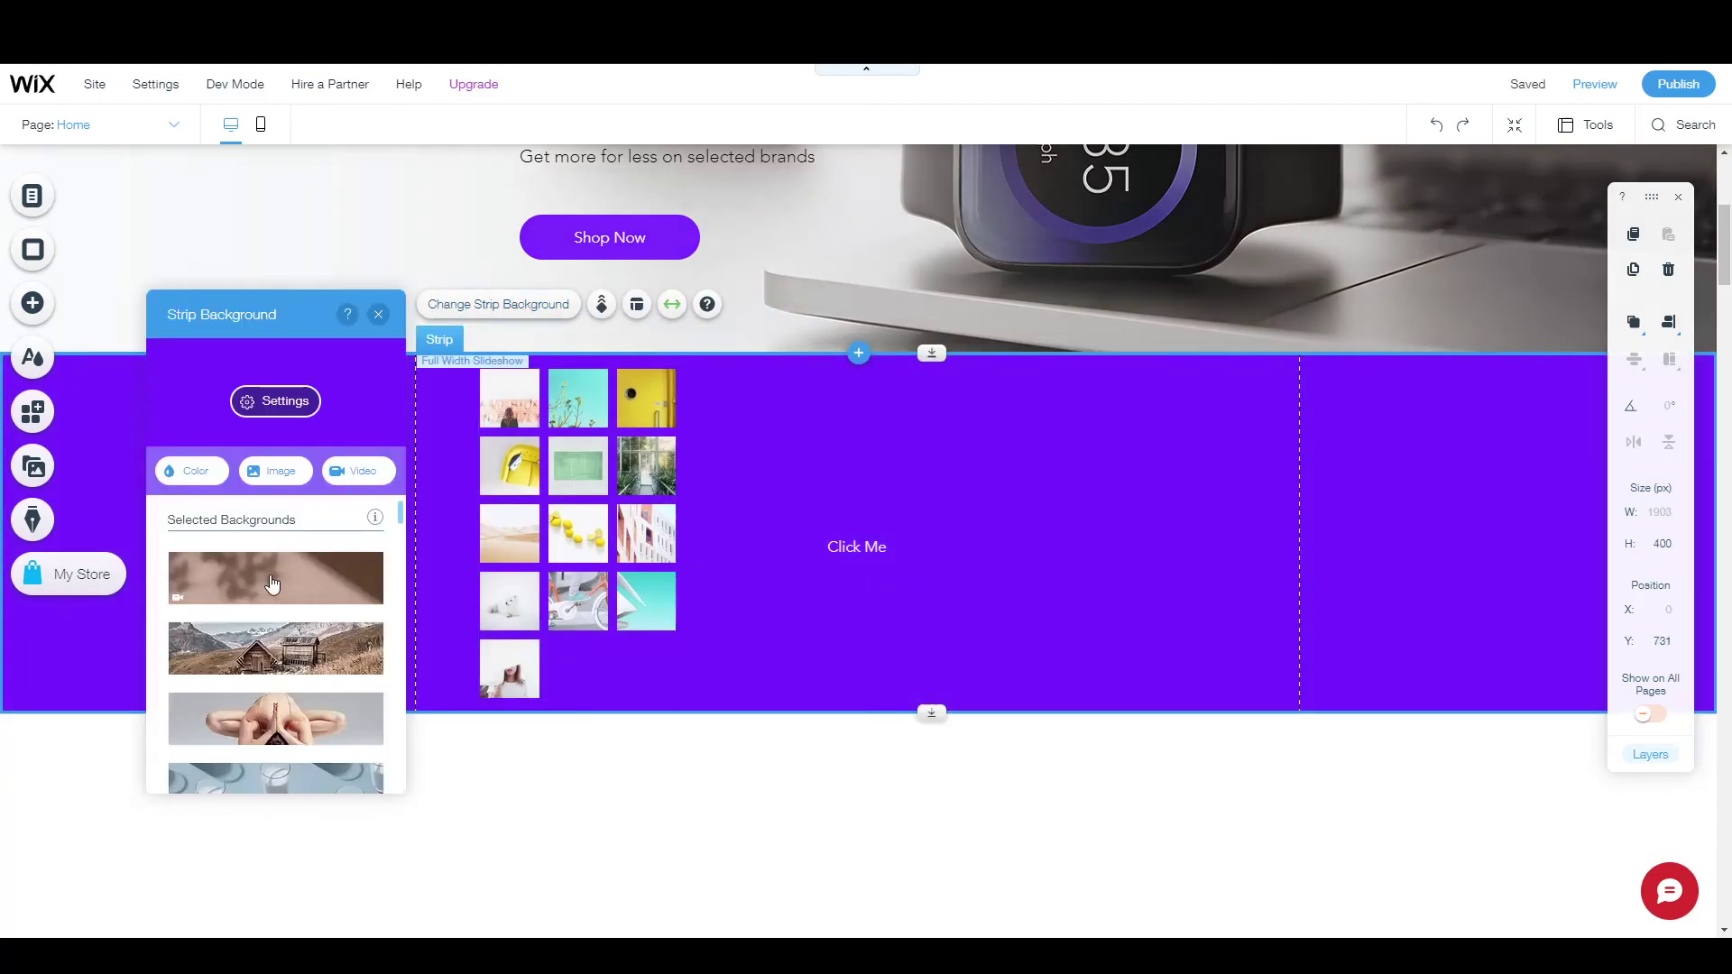
click(208, 477)
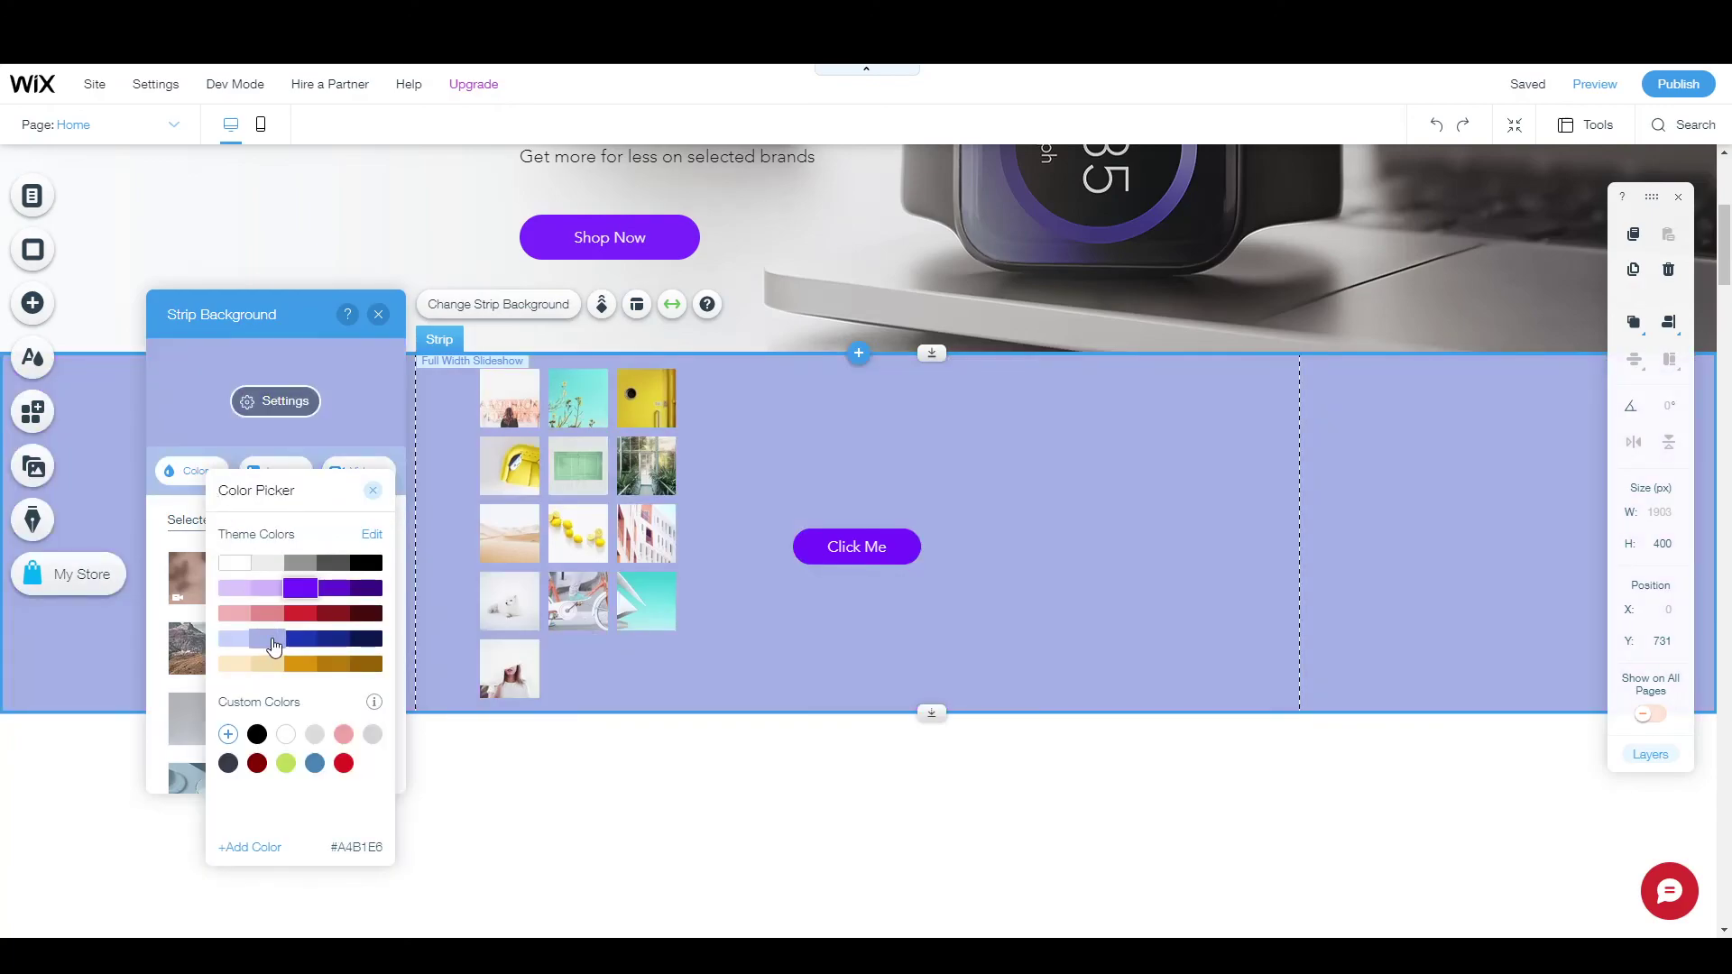
click(273, 644)
click(353, 341)
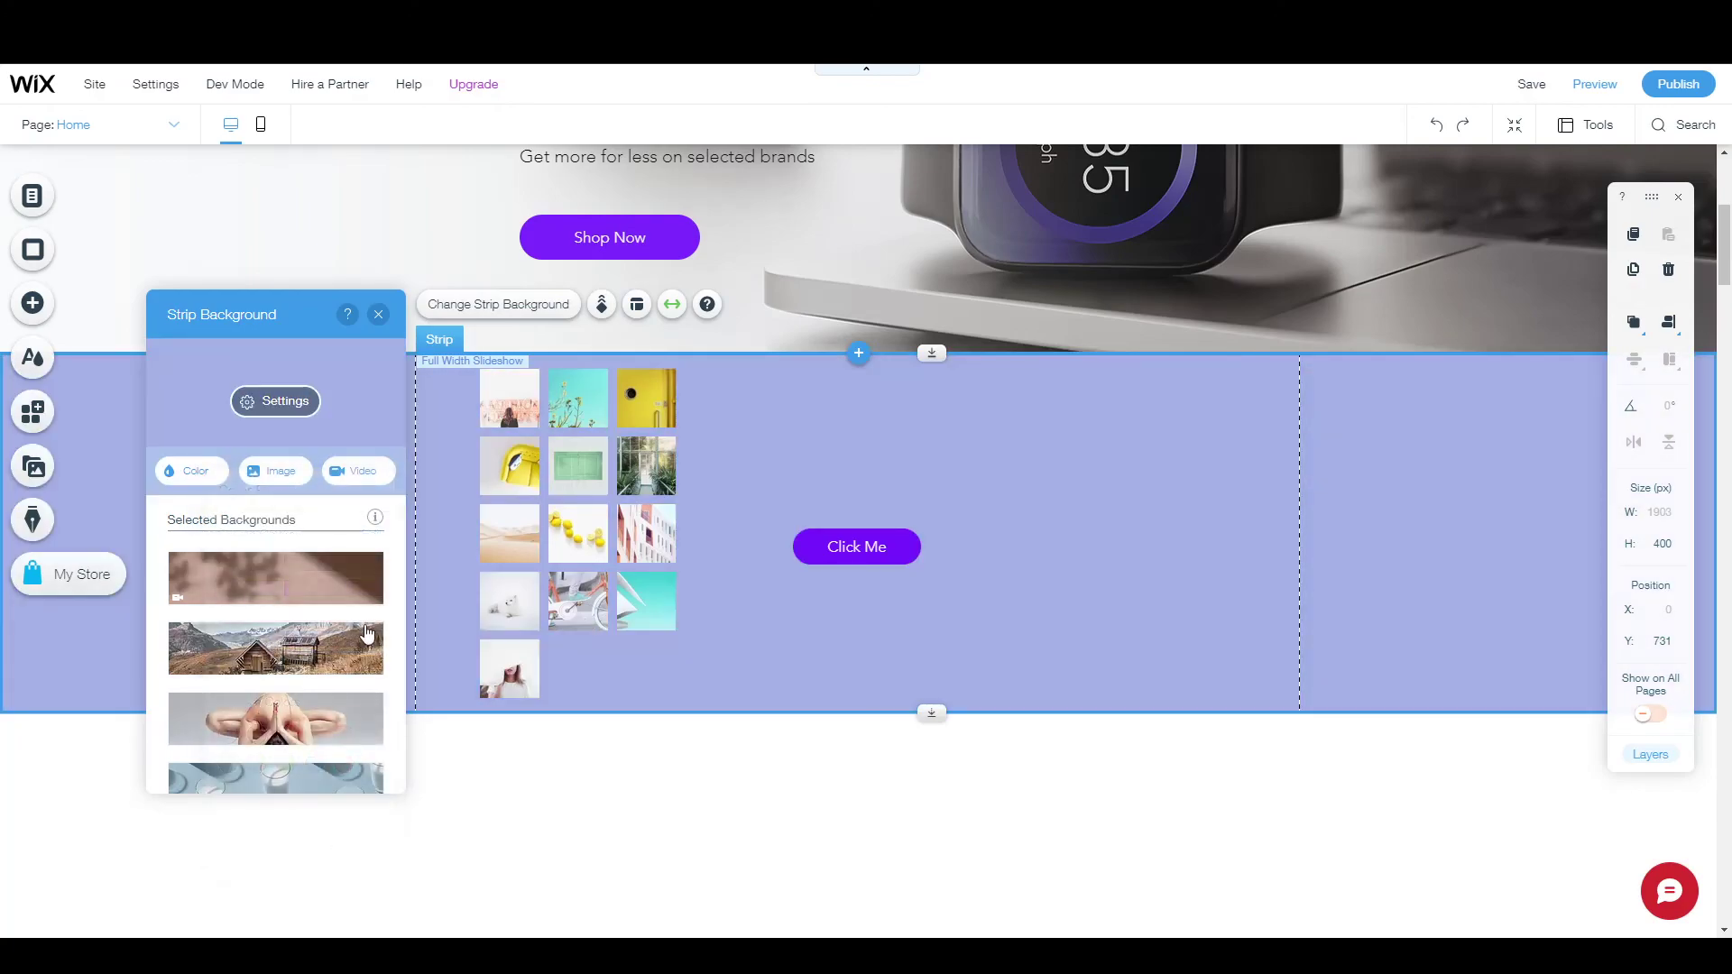
click(378, 314)
Step: Select the strip that holds the "Incredible Prices on All Your Favorite Items" text in the hero slideshow
scroll(309, 531, up, 5)
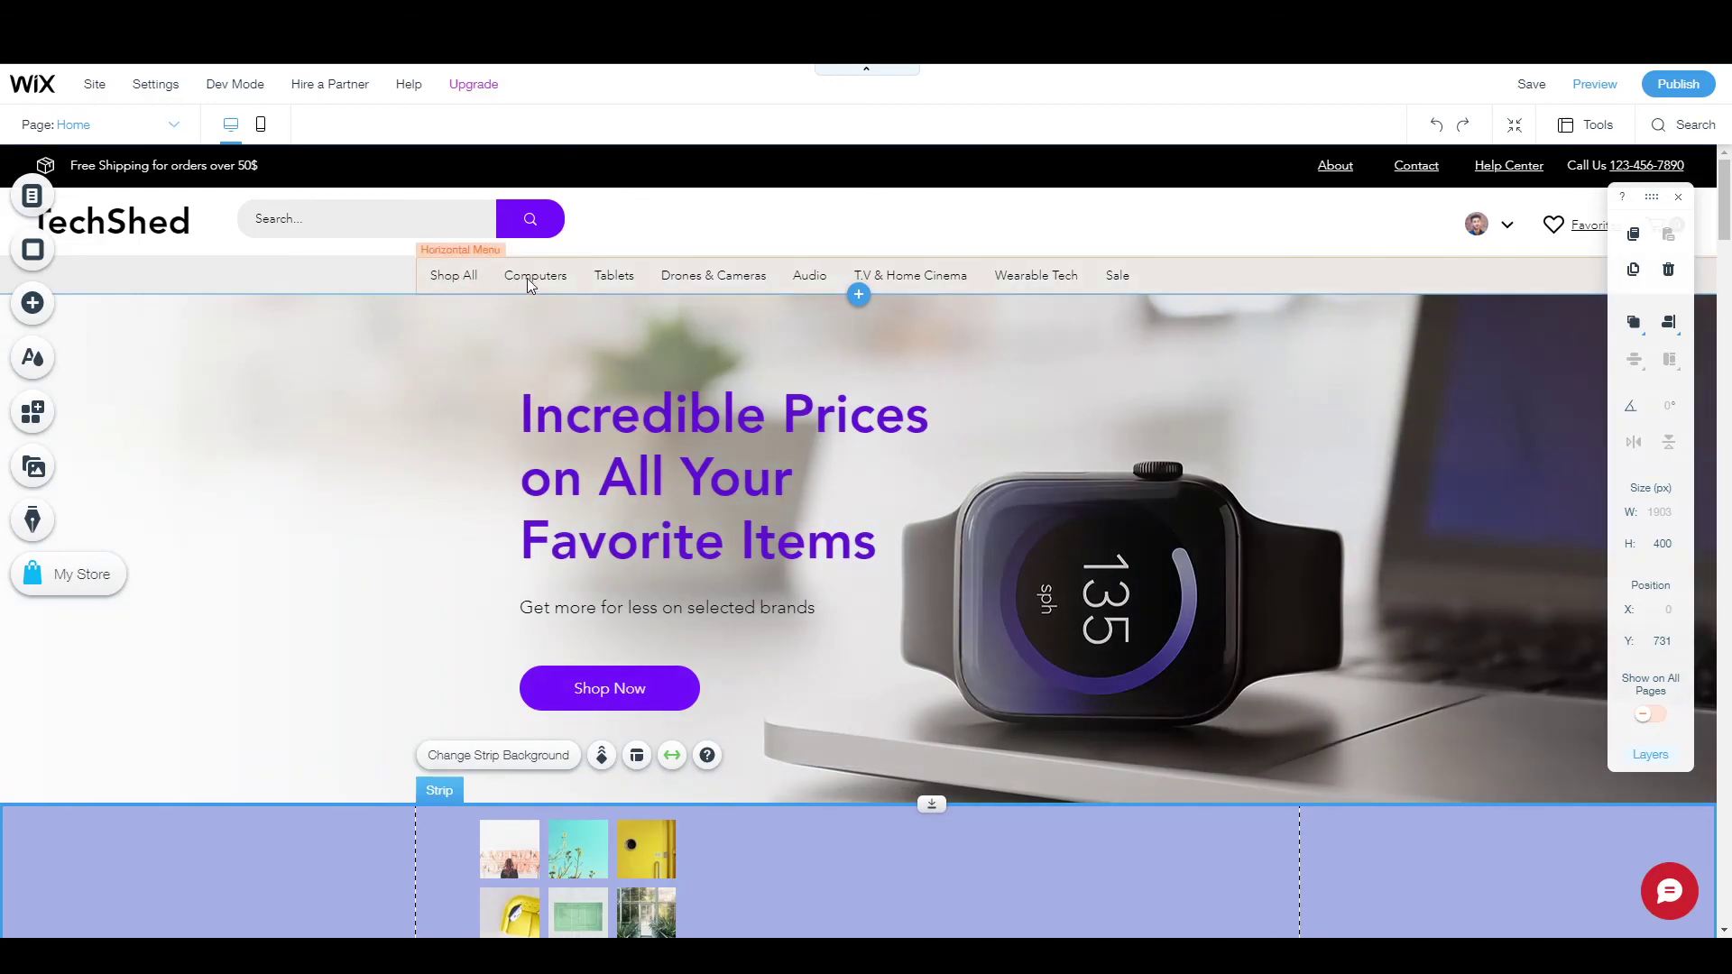
scroll(296, 432, down, 2)
click(296, 433)
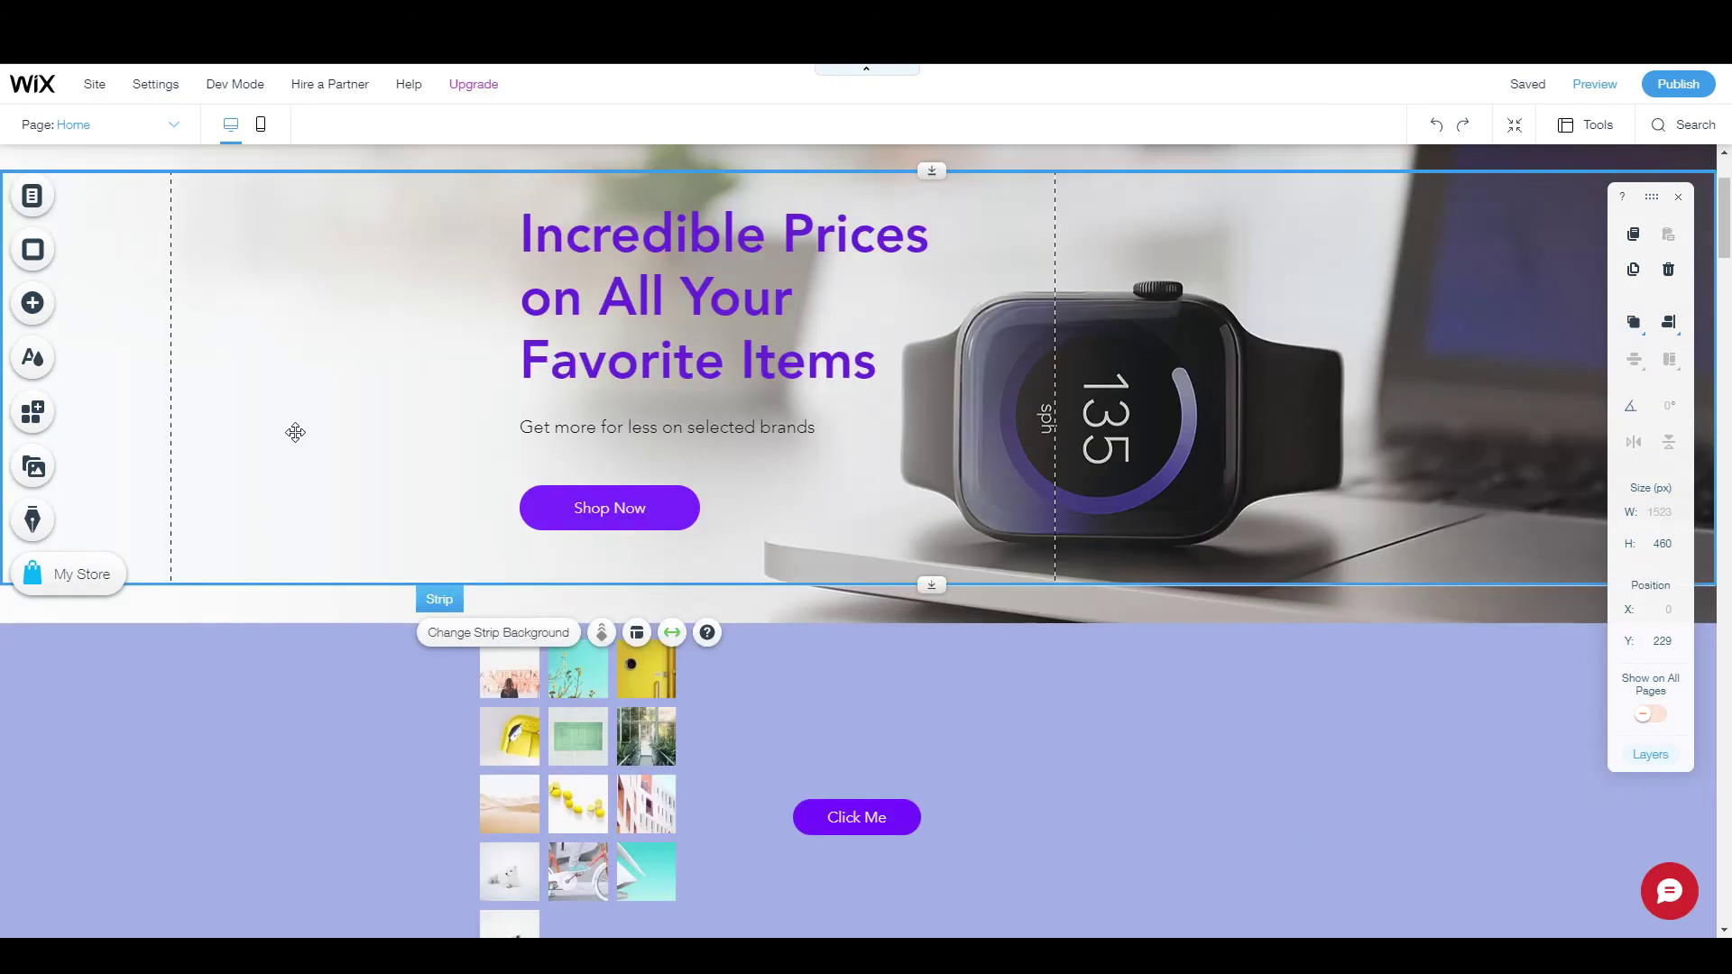